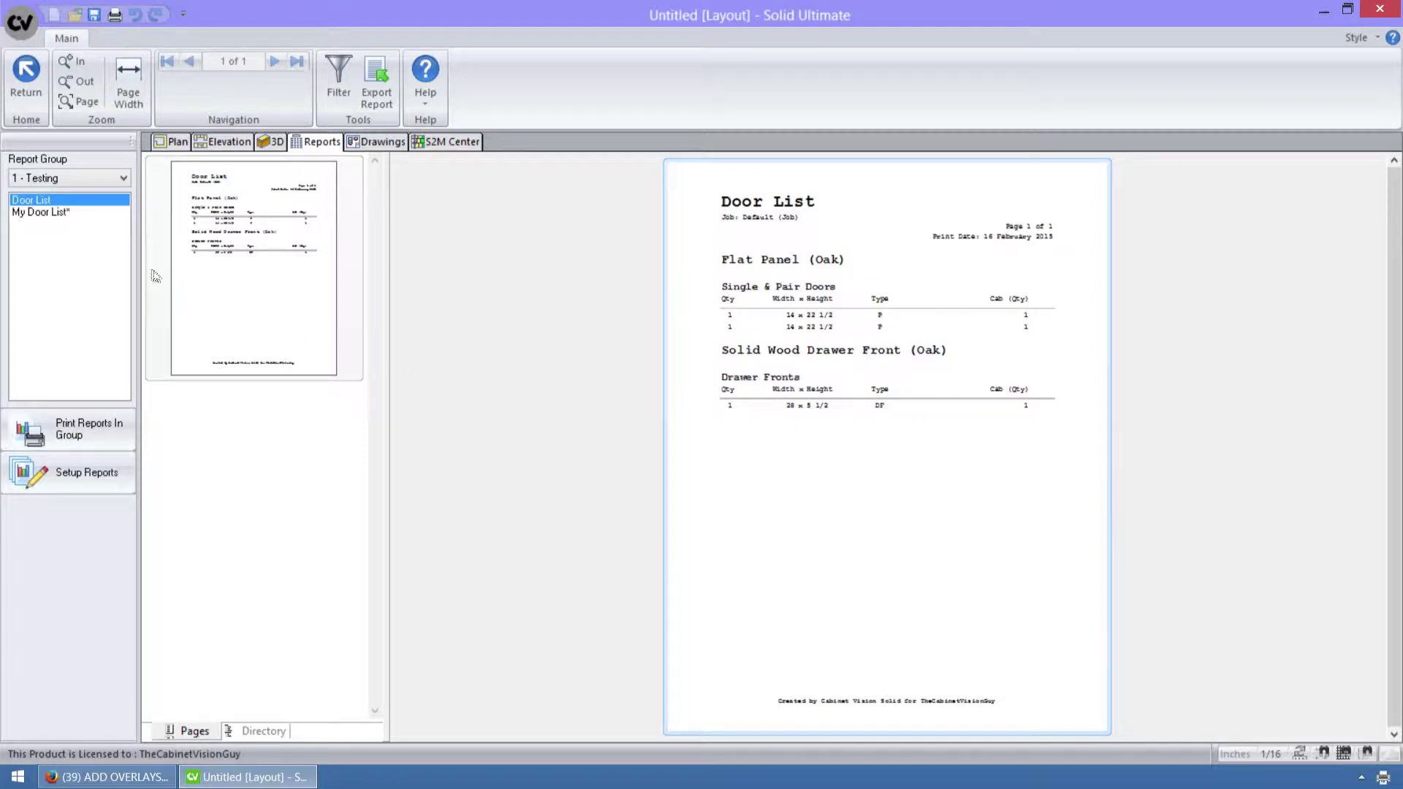
- Display the My Door List report and enlarge its door and drawer front overlay lines for reading
click(50, 213)
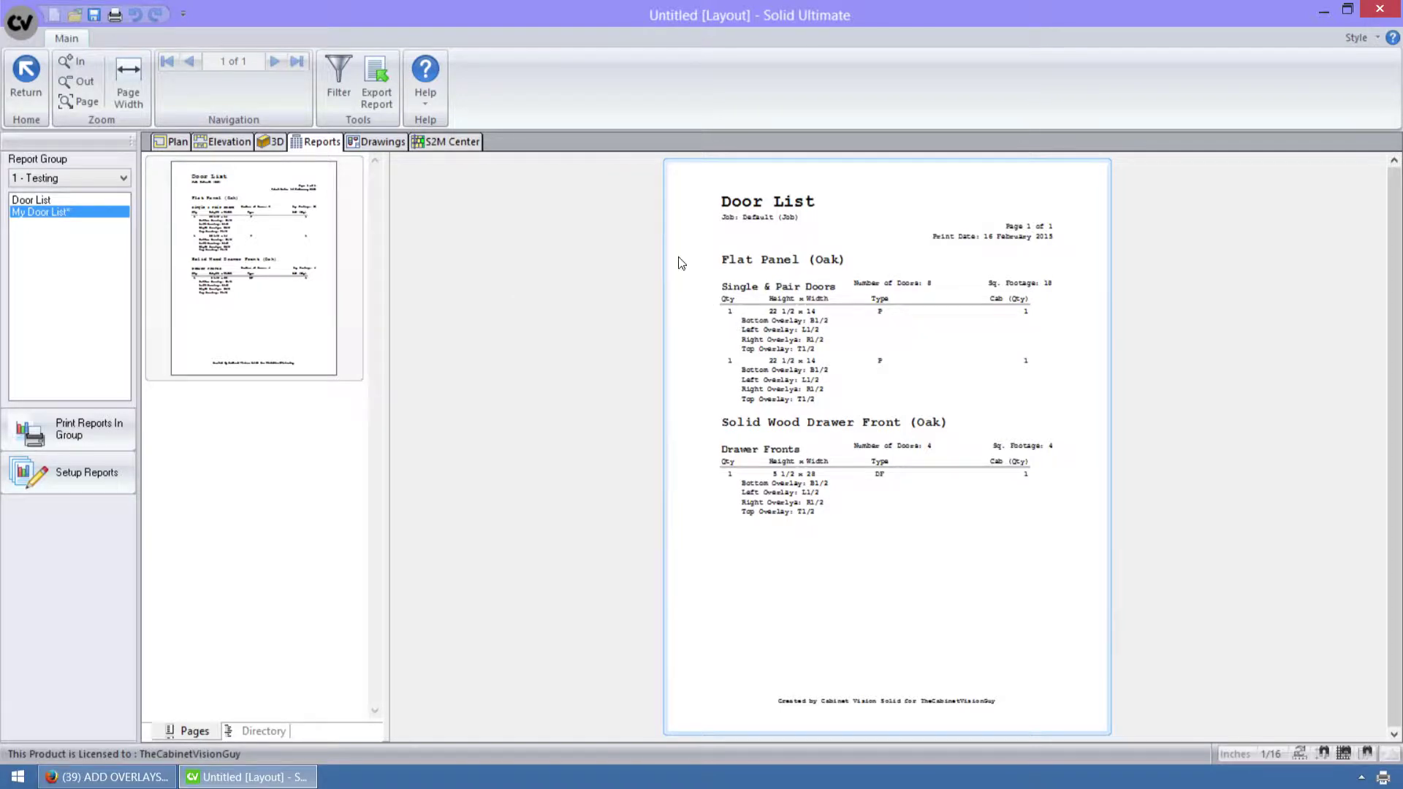
drag(678, 257, 1079, 437)
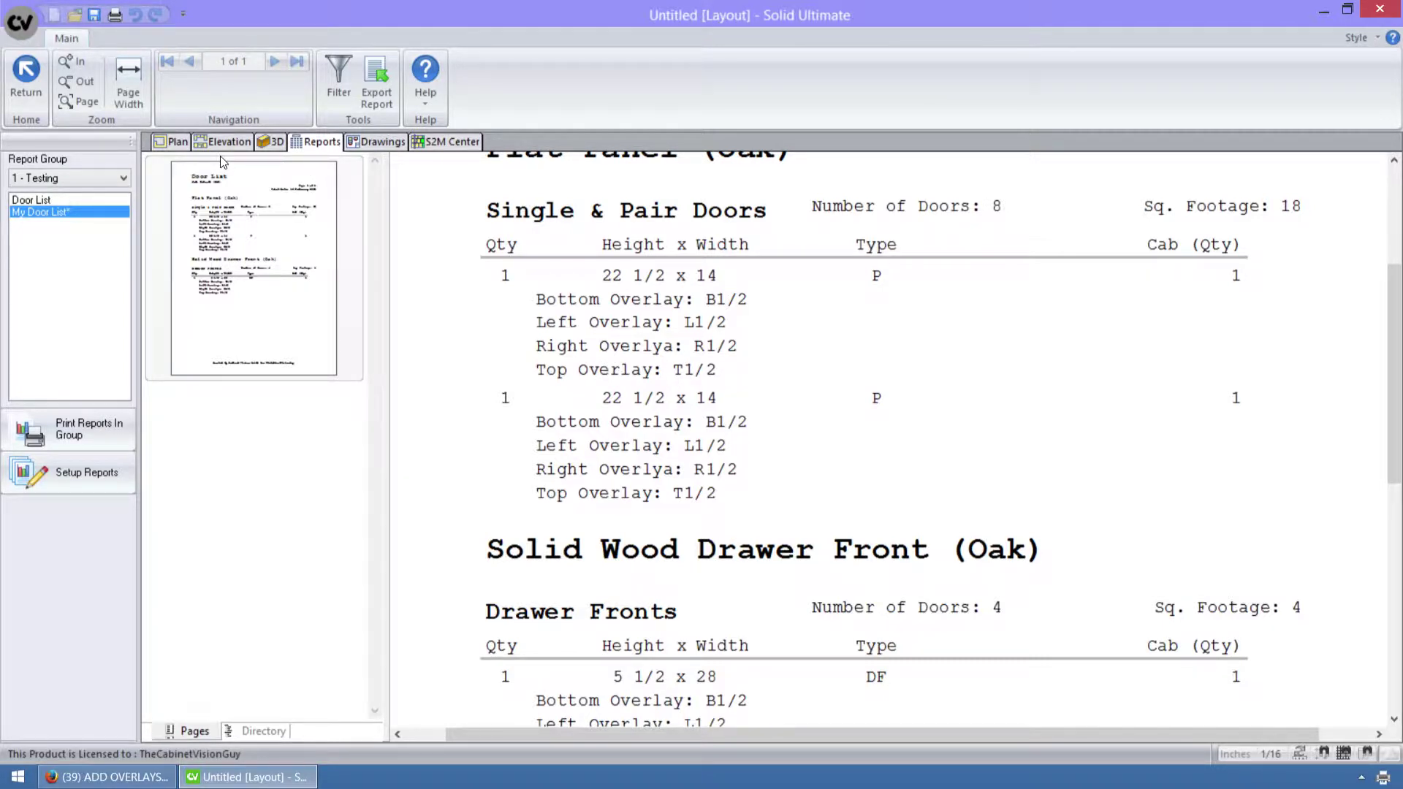
- Open the base cabinet from the plan and examine the drawer object's overlay parameters in the cabinet's object tree
click(179, 141)
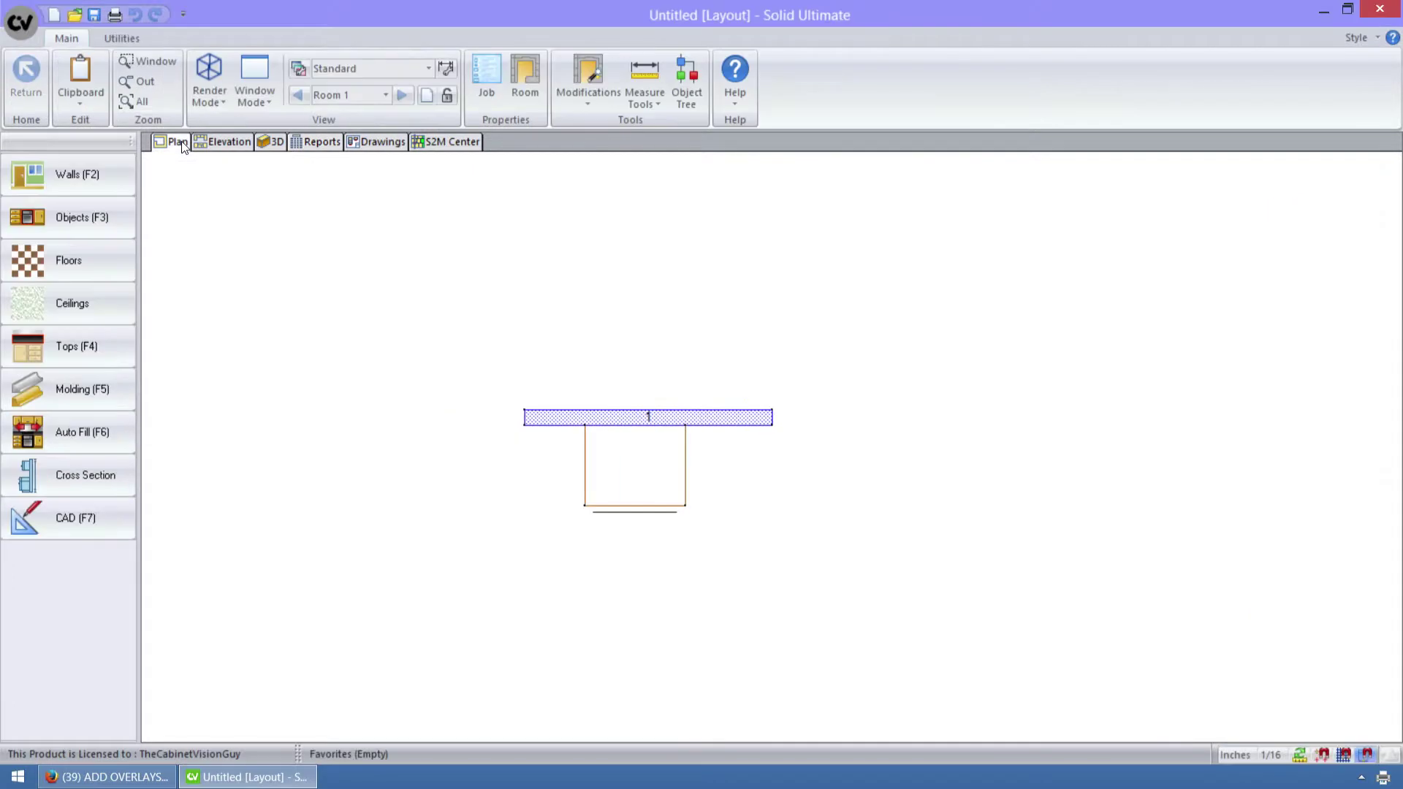
double_click(623, 459)
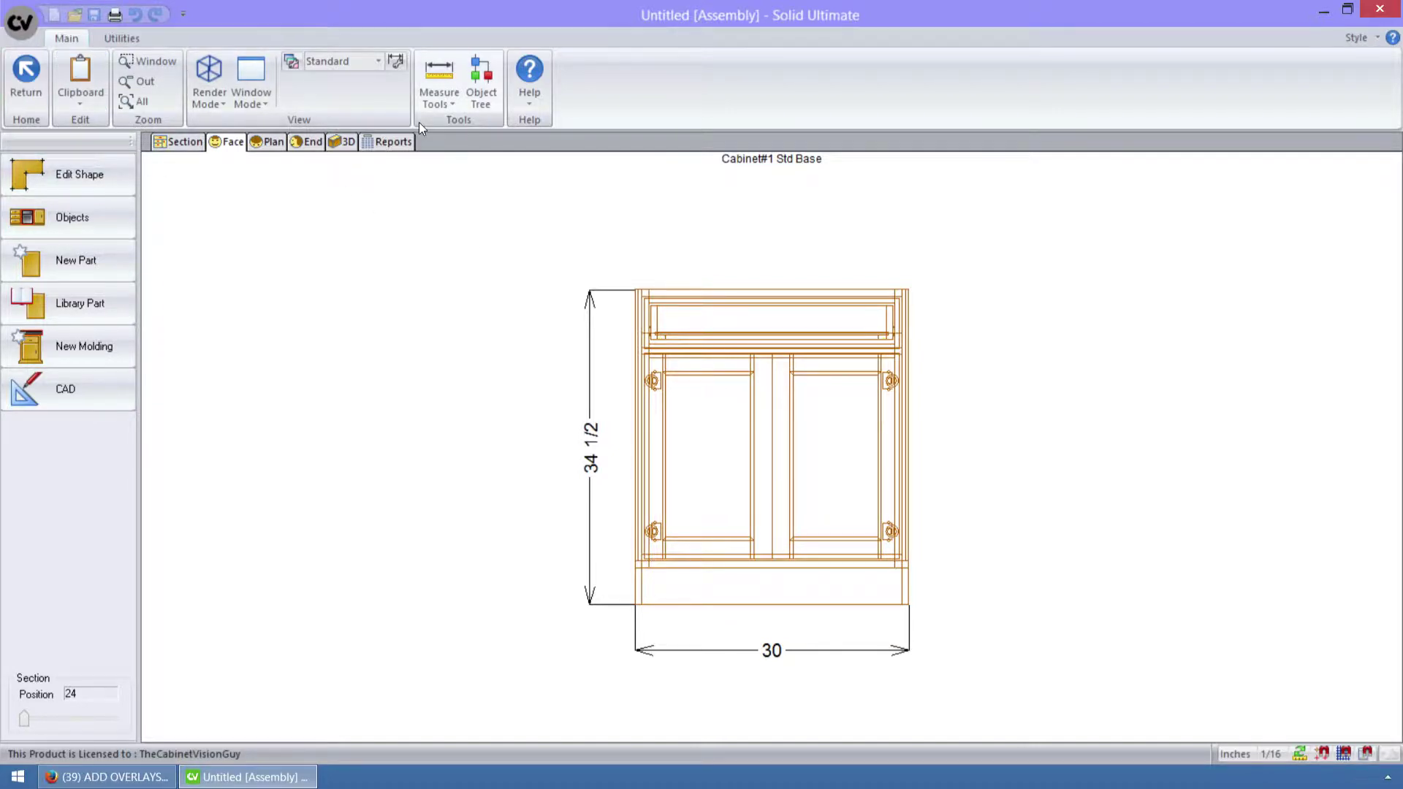
click(483, 84)
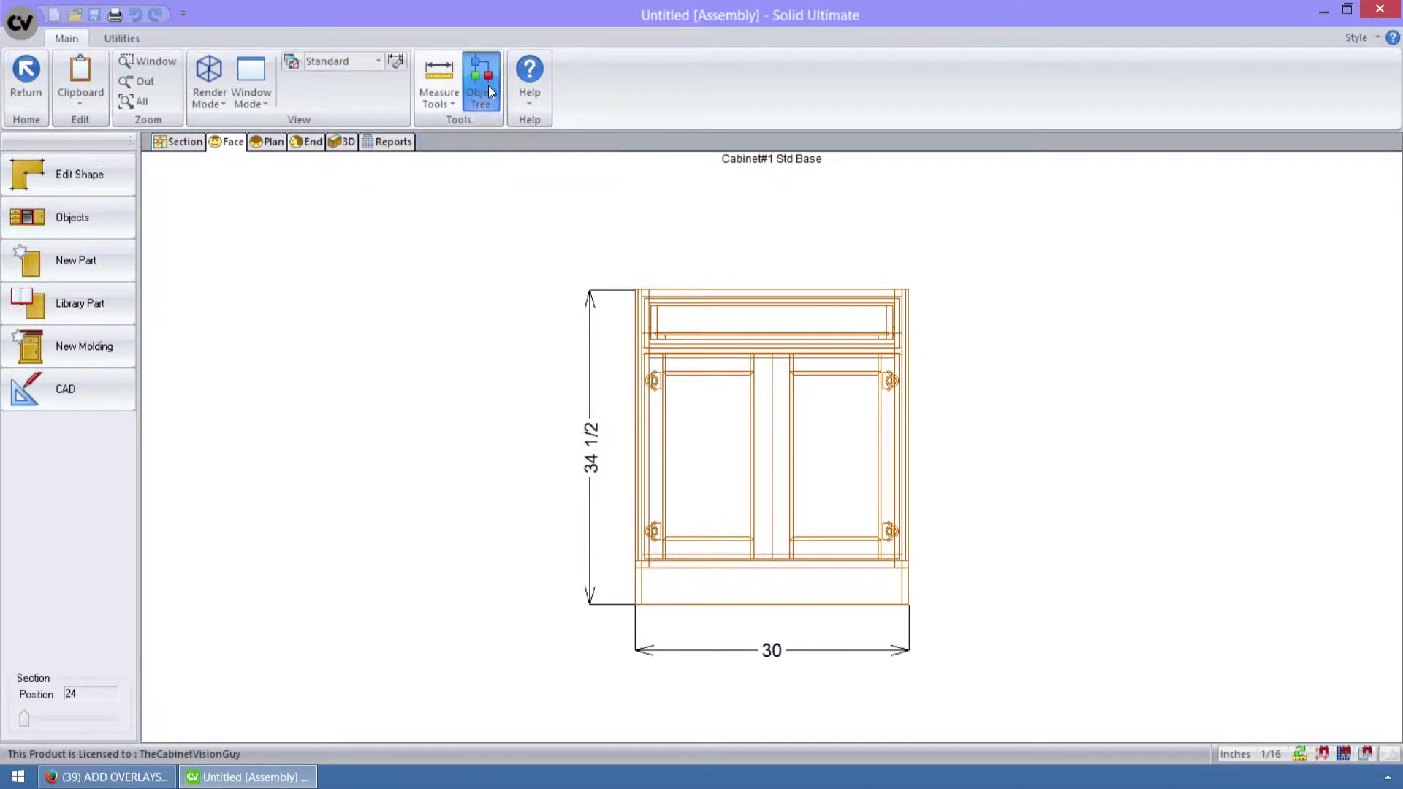
click(515, 263)
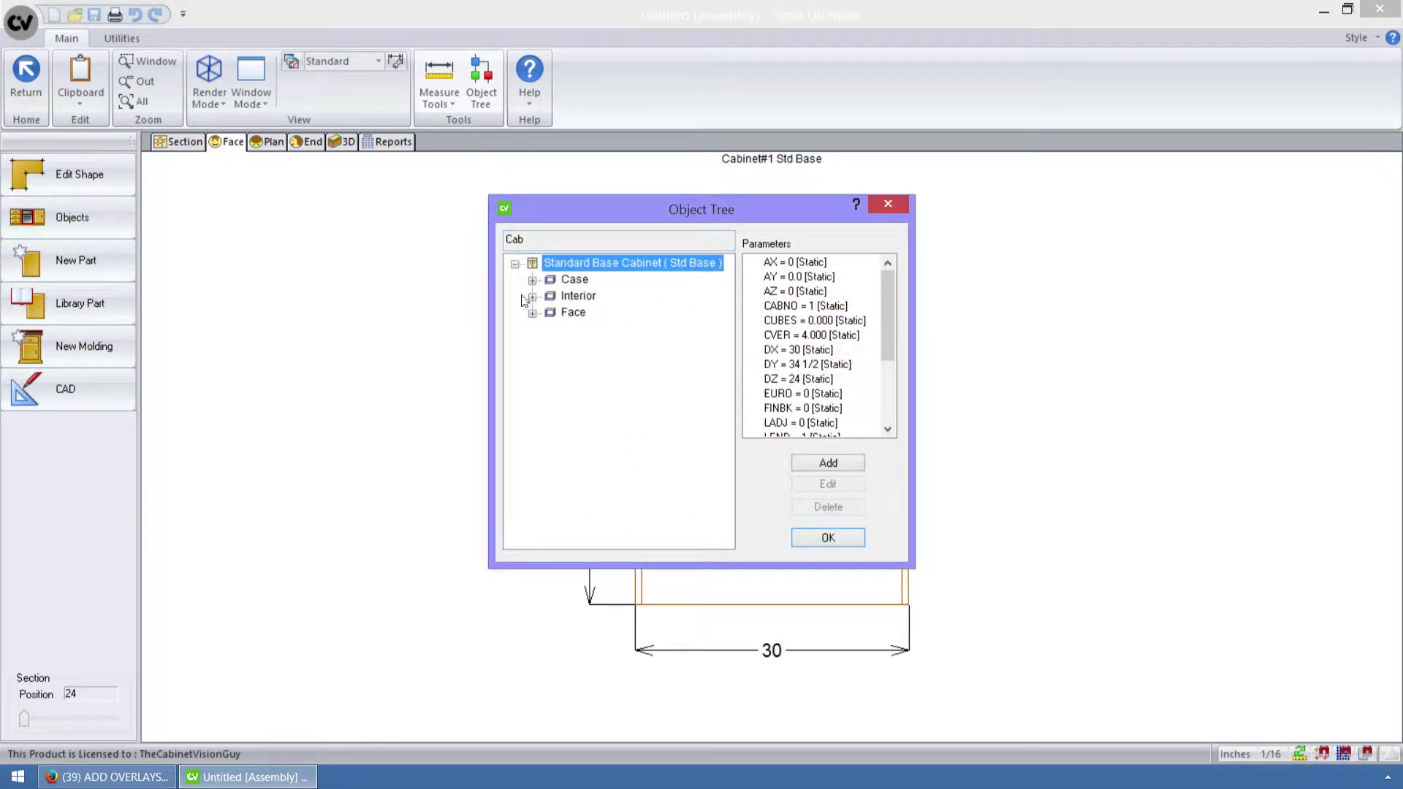
click(531, 313)
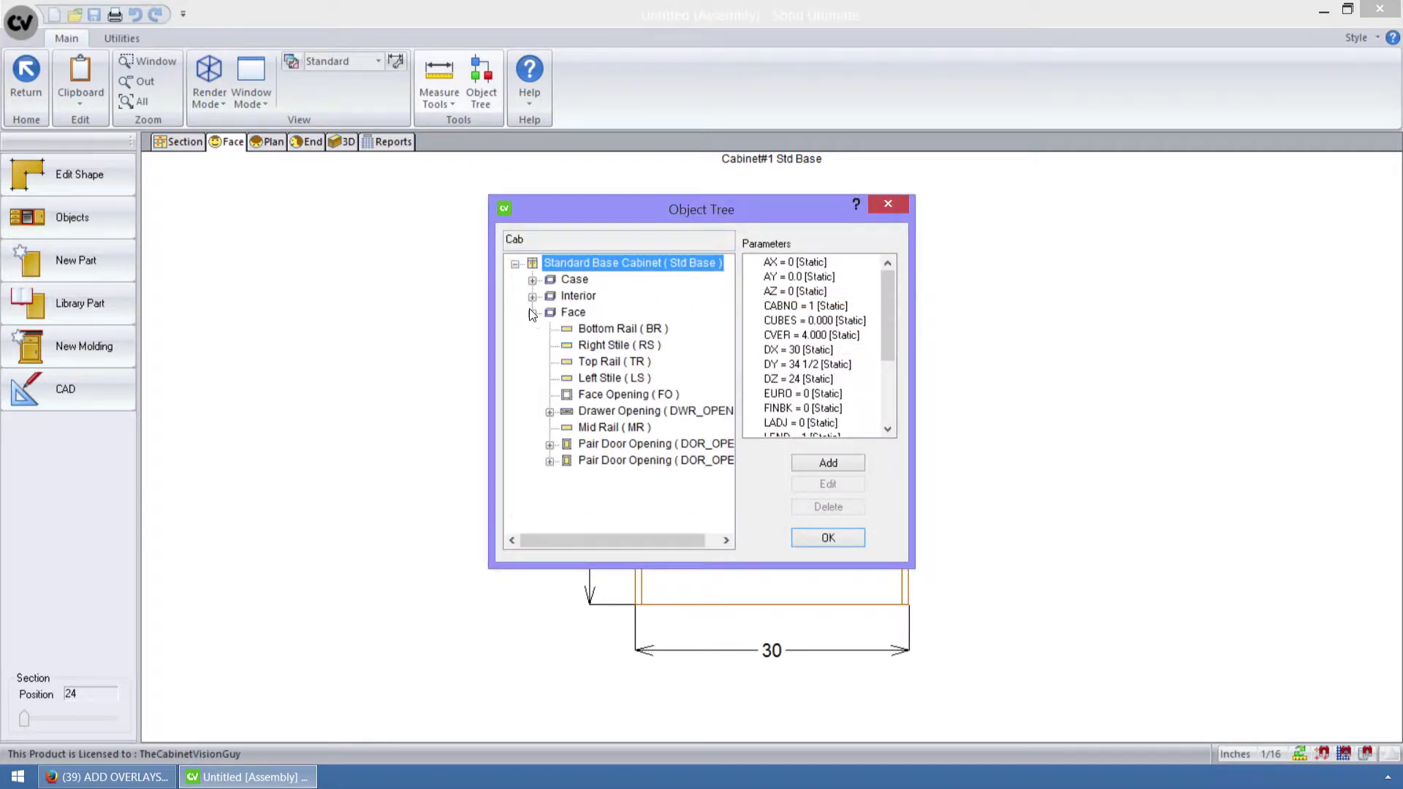
click(549, 412)
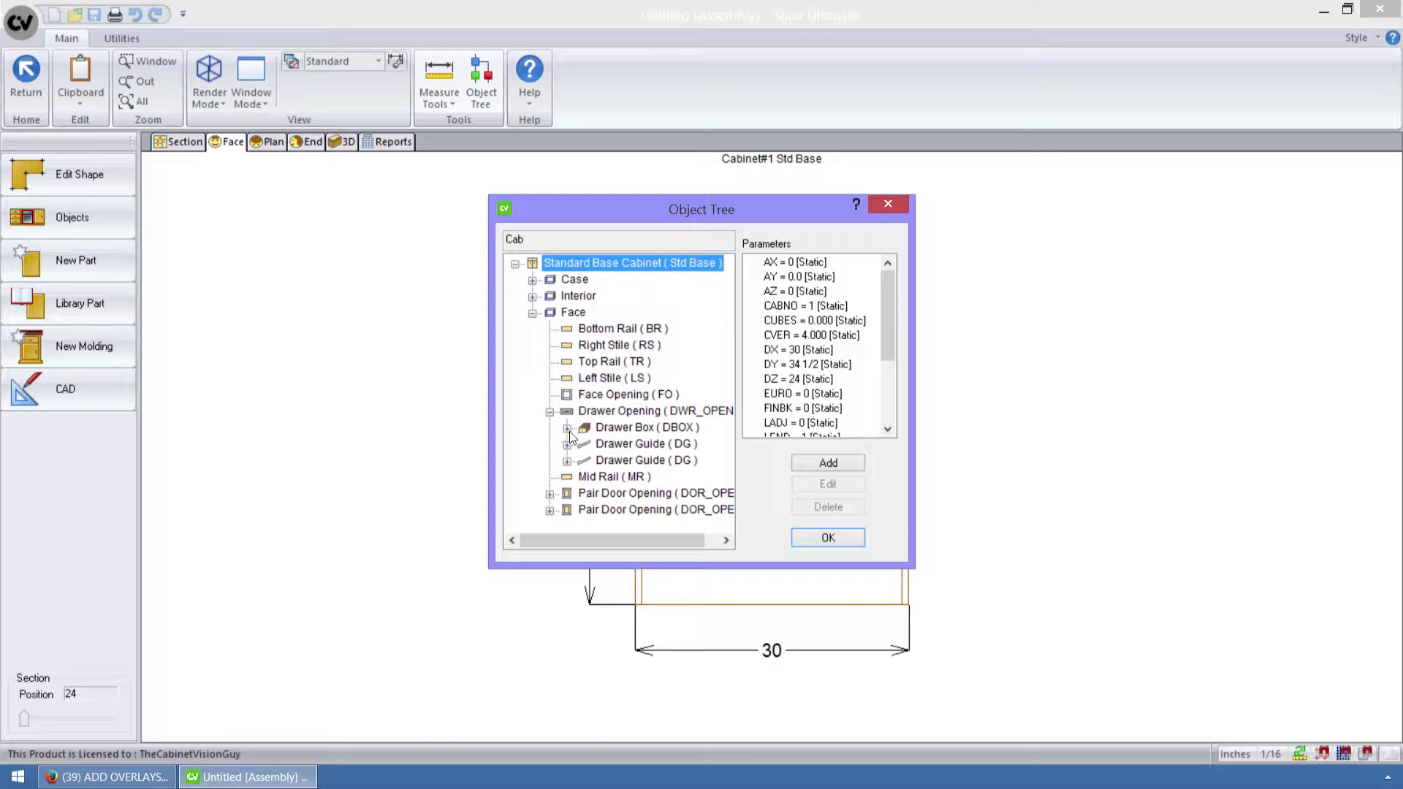
click(567, 428)
click(639, 410)
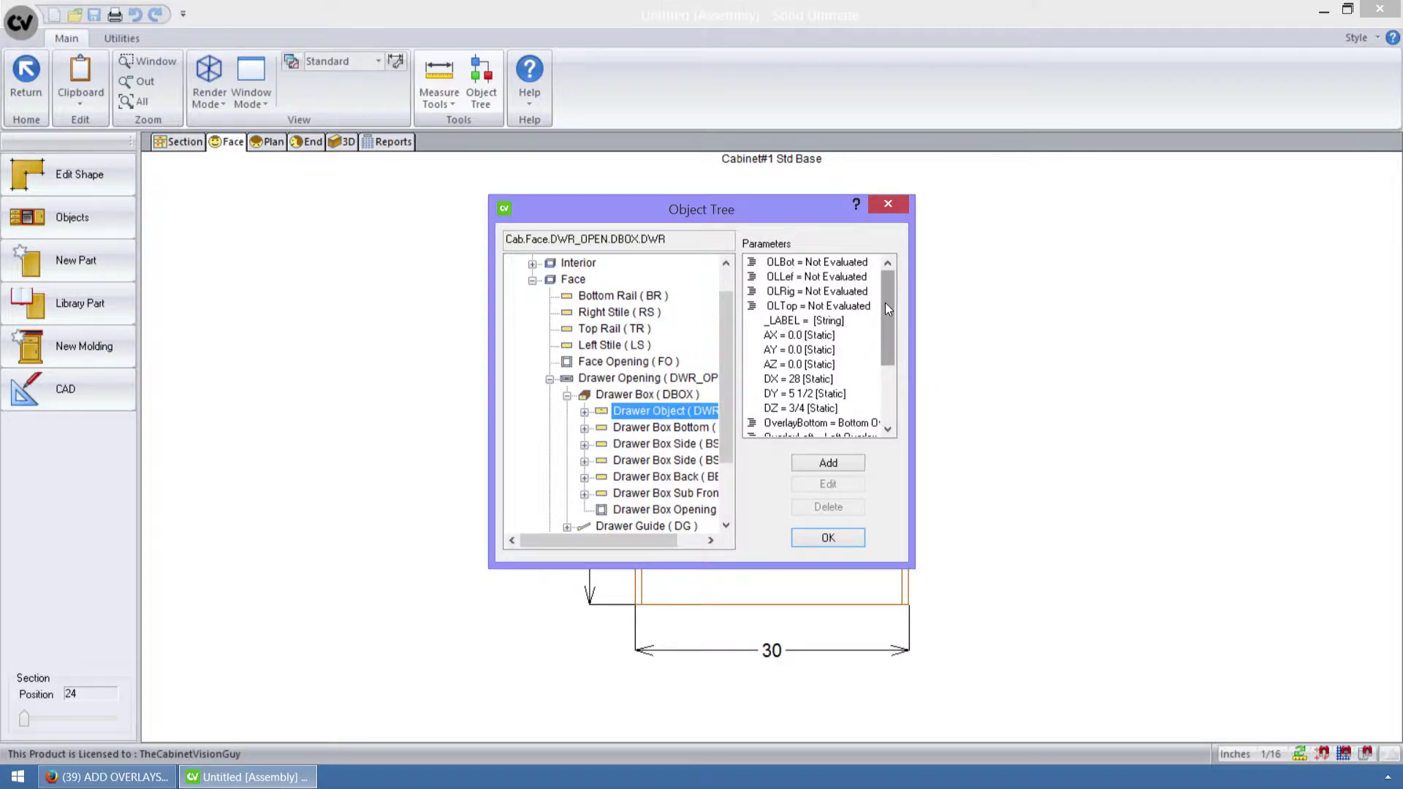
drag(886, 308, 885, 366)
click(828, 537)
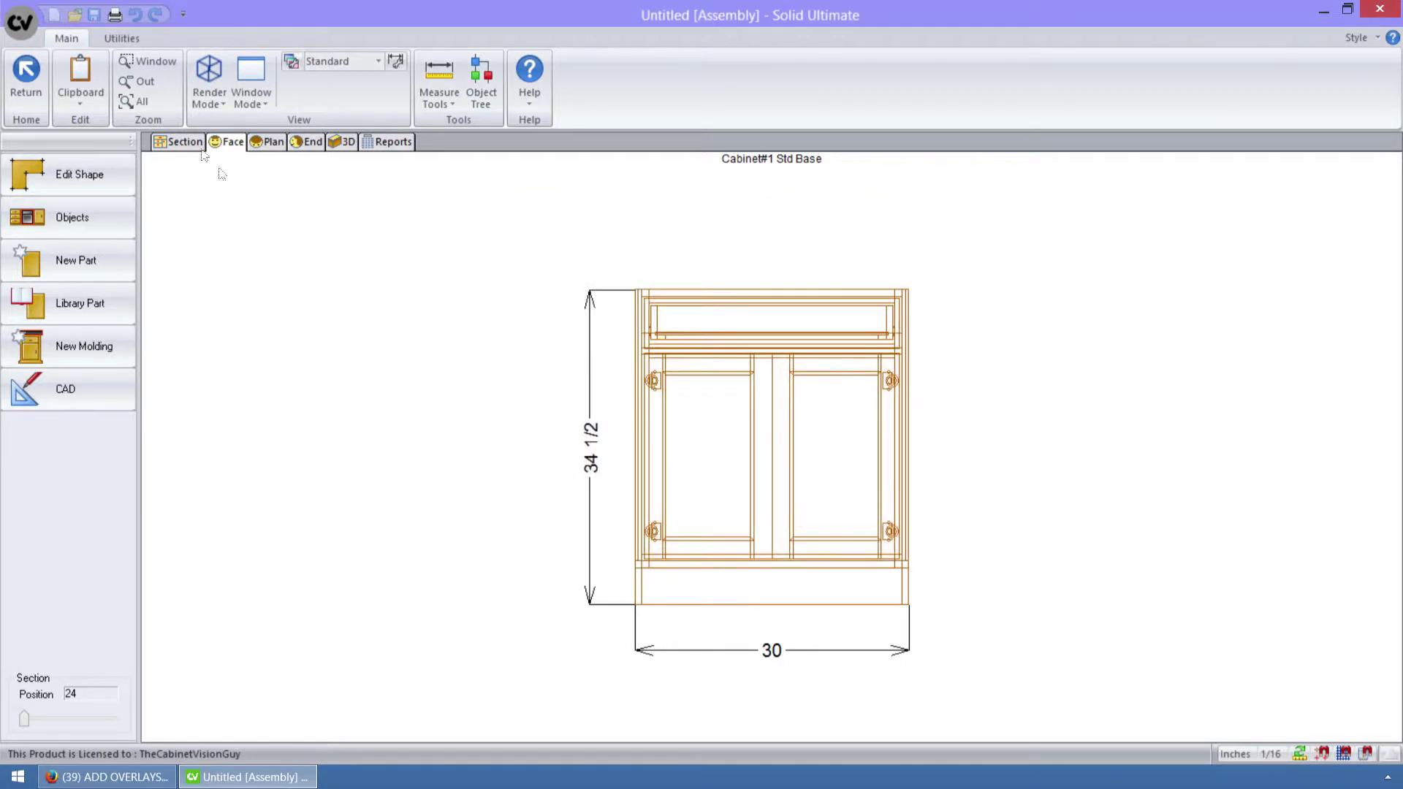
- Open the formula of the Sample UCS user created standard and go through its overlay text, style and description lines
click(121, 41)
click(87, 78)
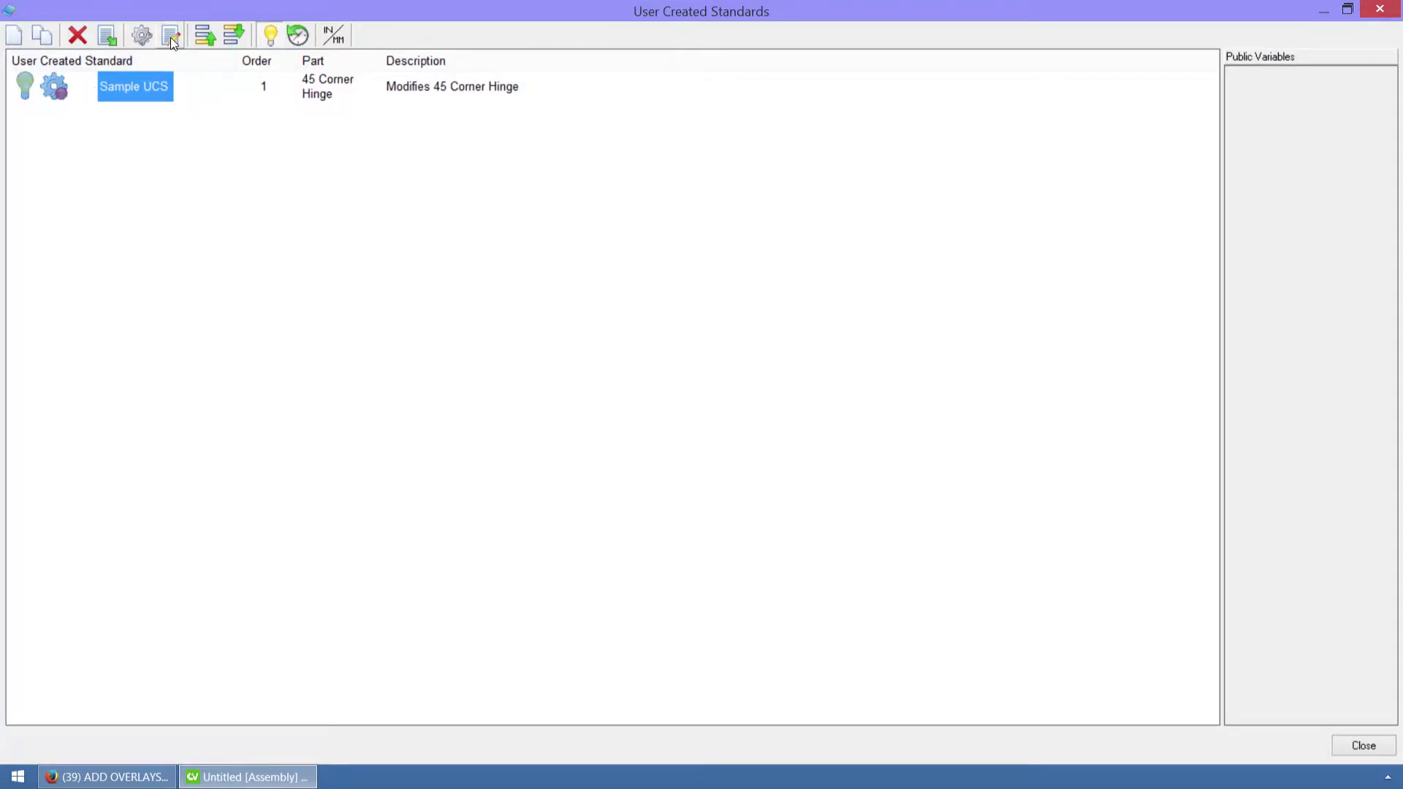
click(171, 37)
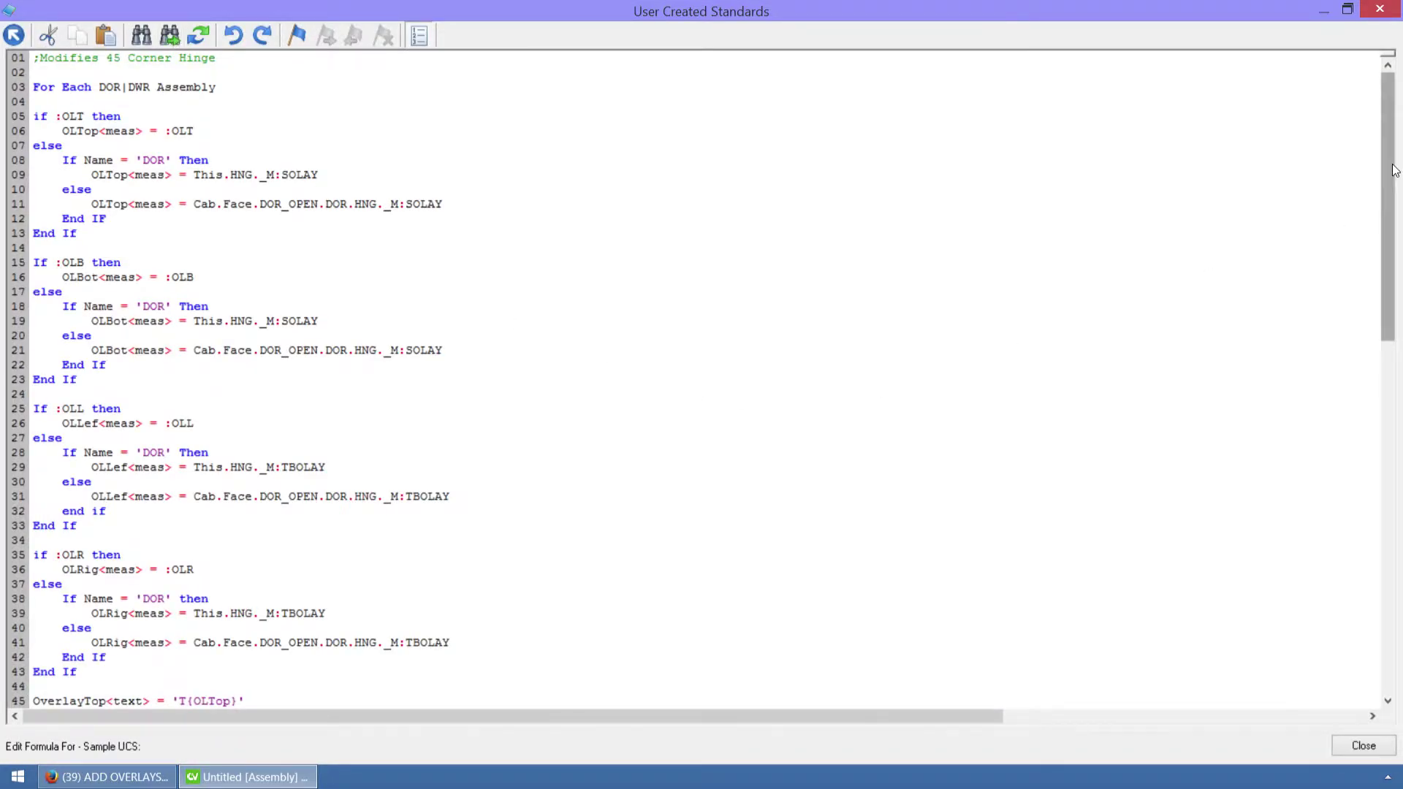
drag(1395, 171, 1395, 330)
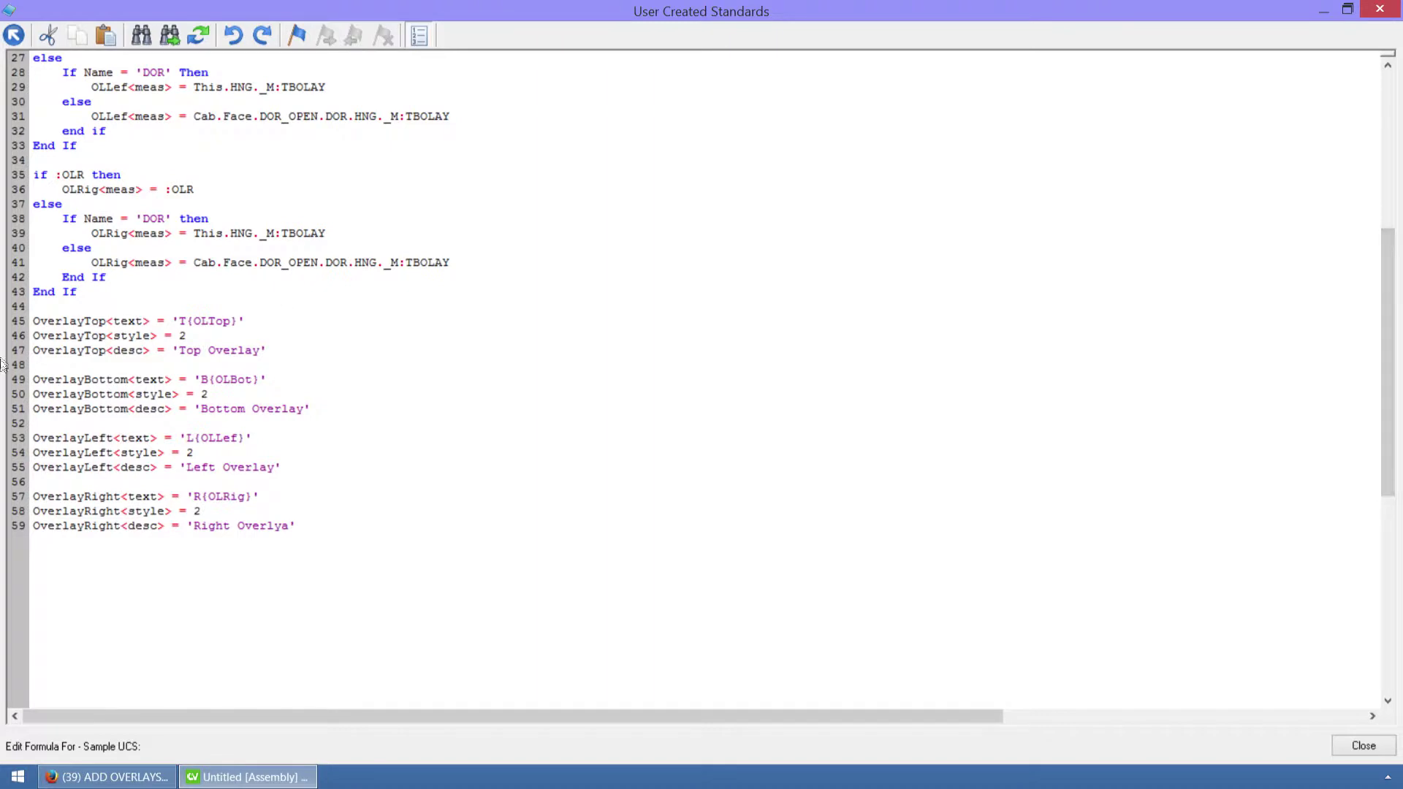
drag(33, 323, 363, 531)
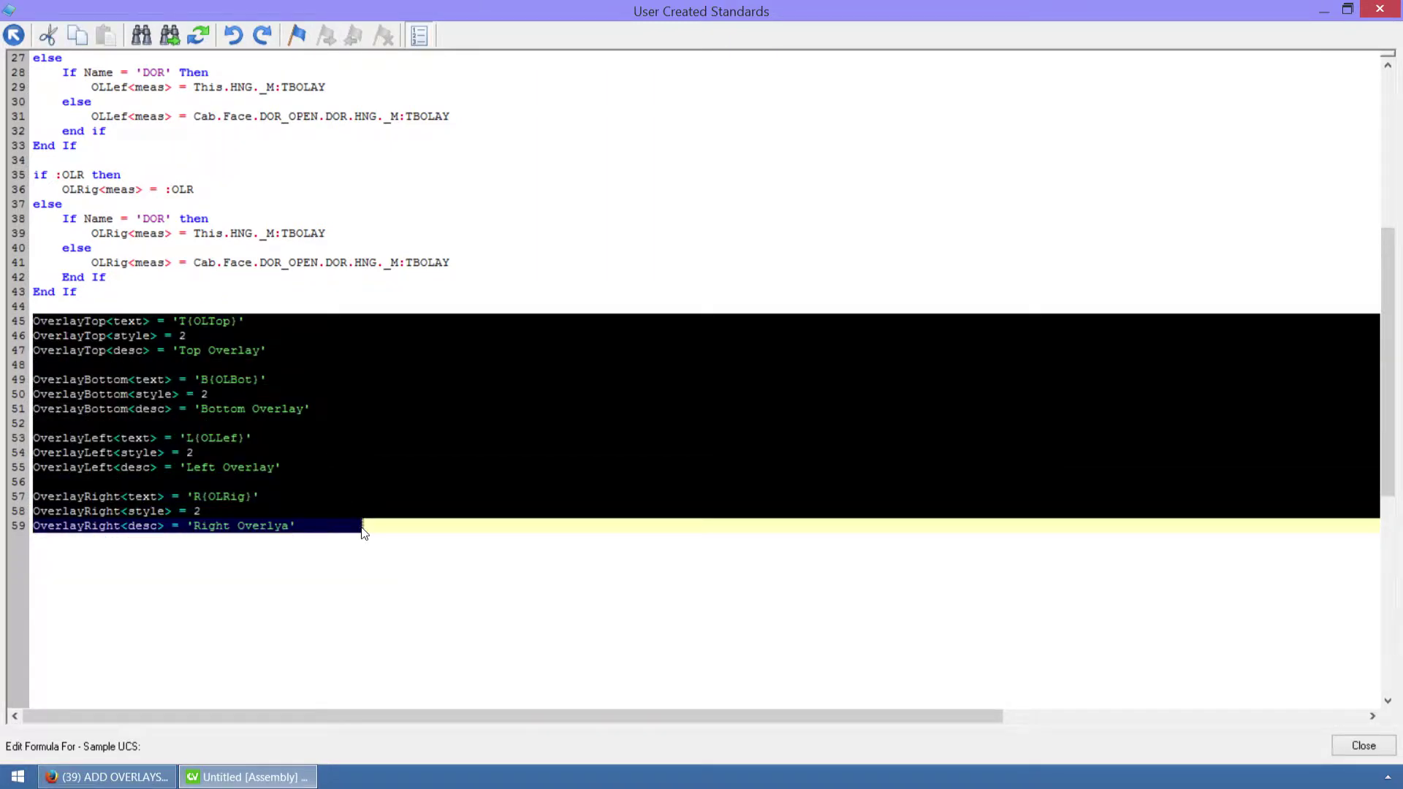
- Correct the OverlayRight description to 'Right Overlay', review the rest of the formula and close the user created standards
click(285, 528)
key(BackSpace)
key(BackSpace)
text(ay)
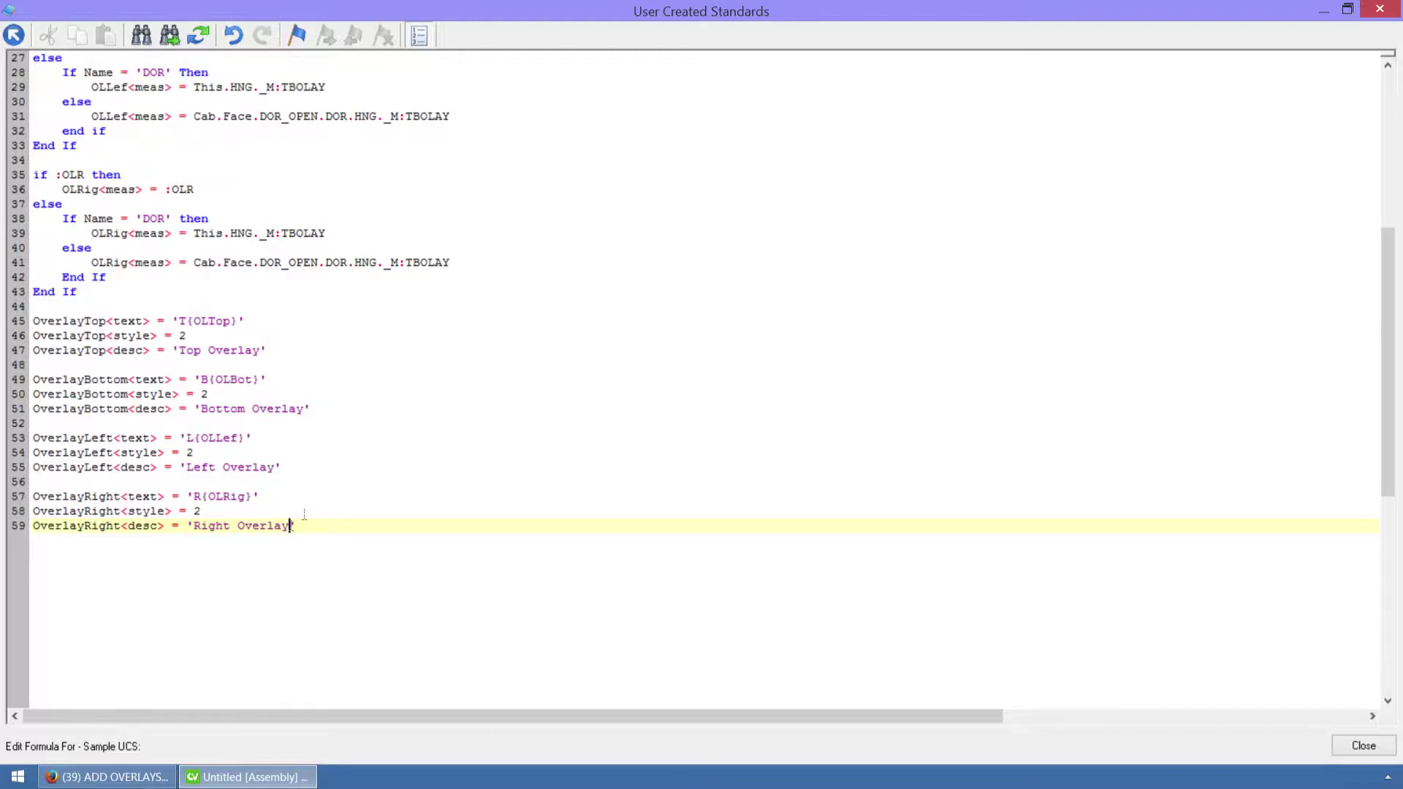
scroll(400, 449, up, 2)
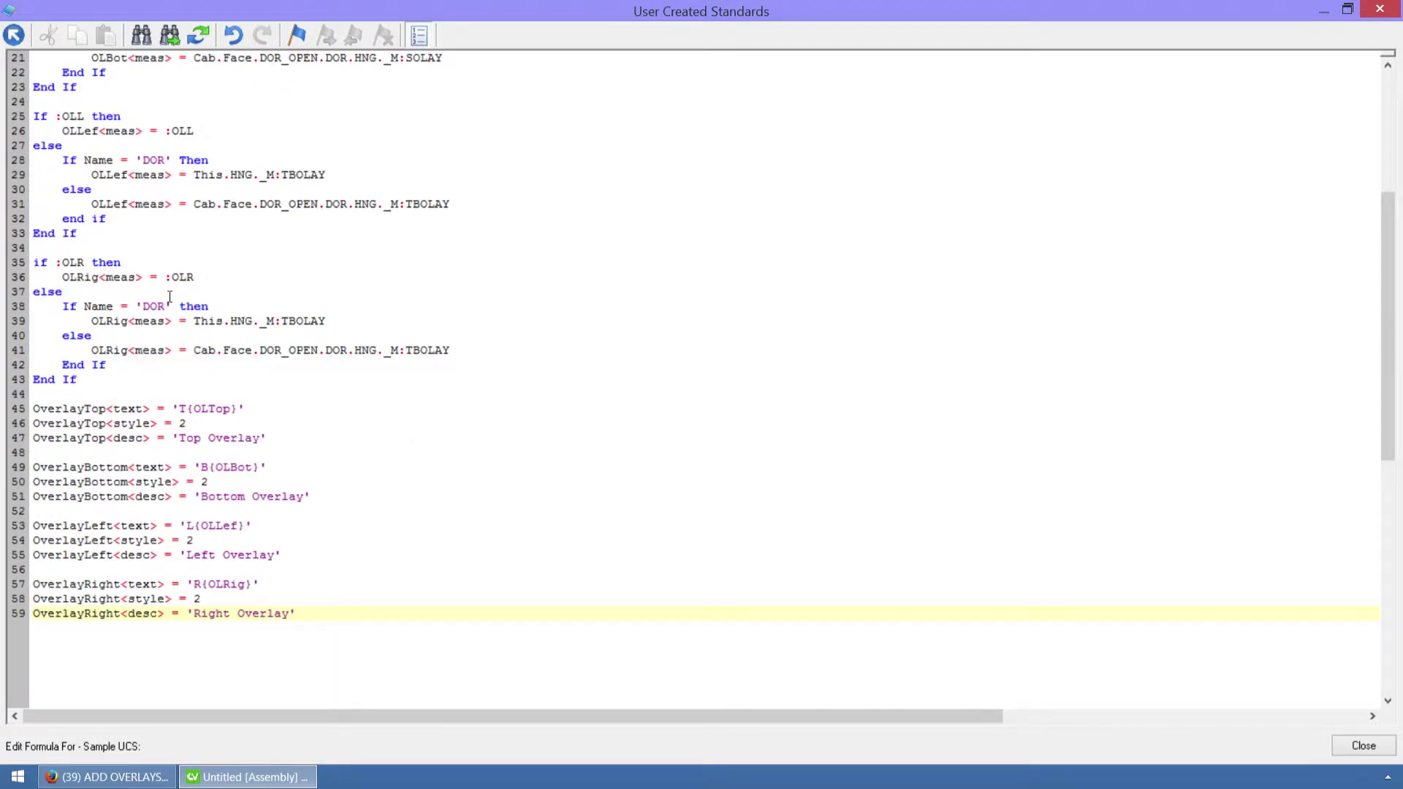
scroll(155, 206, up, 7)
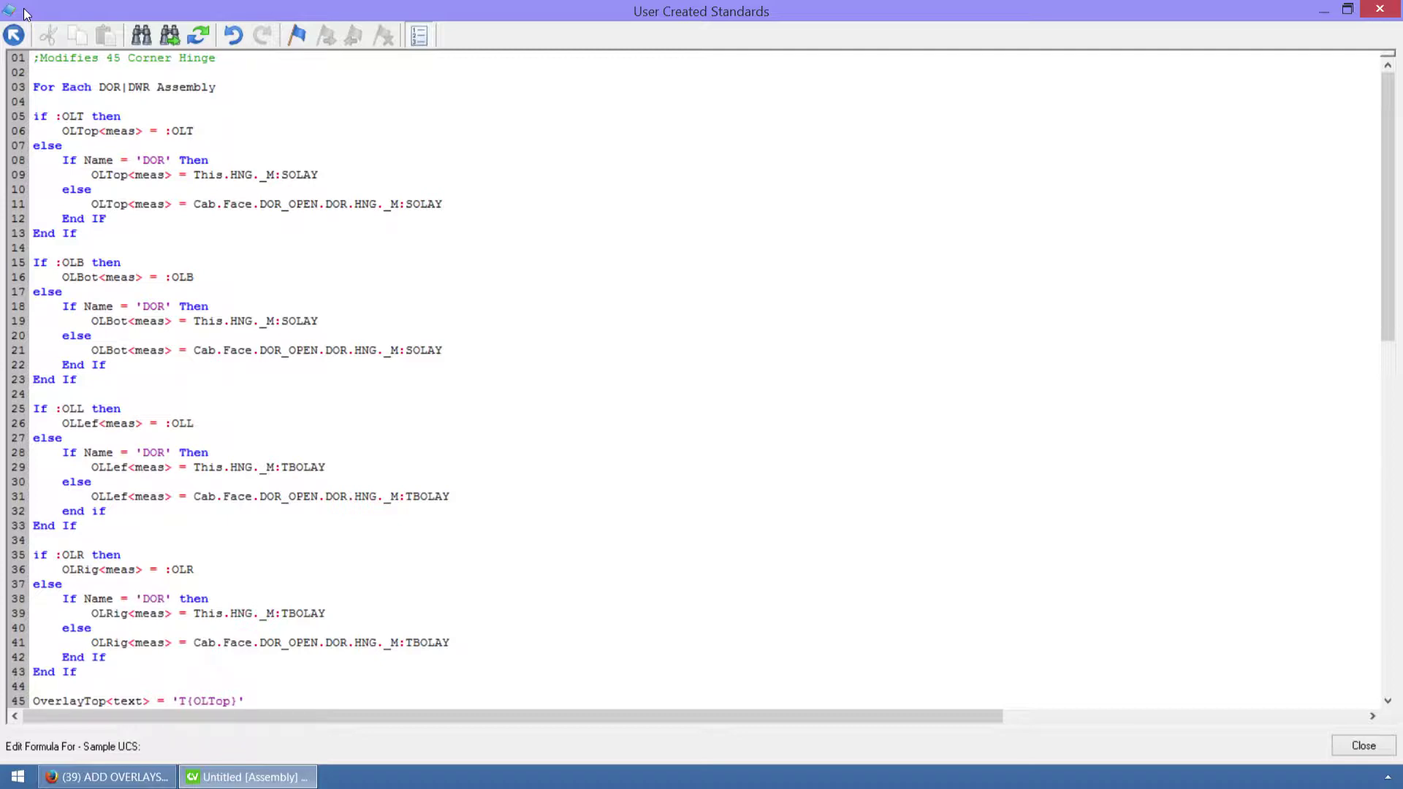
click(1345, 757)
click(687, 432)
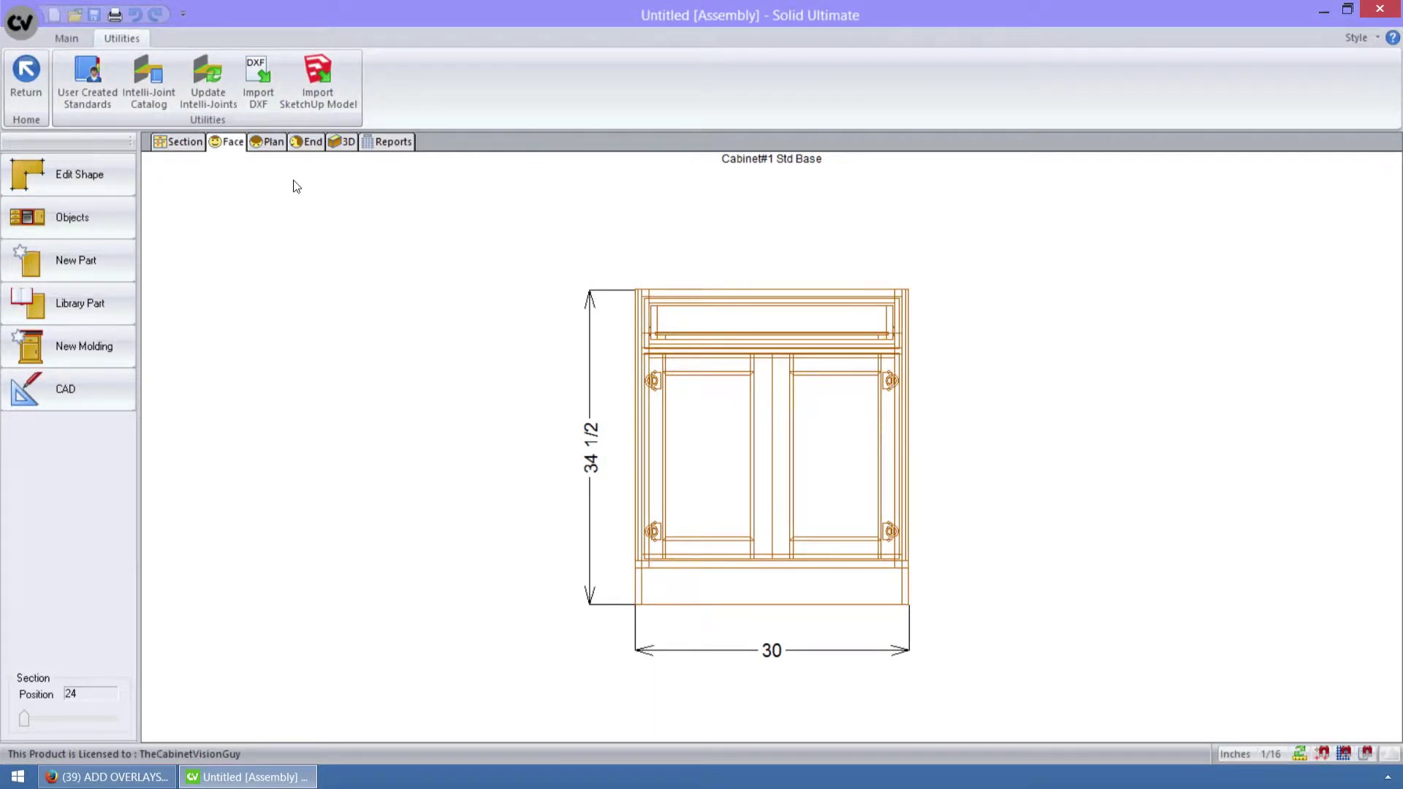
- Open the cabinet's report center with the 1 - Testing group and compare the Door List and My Door List reports
click(402, 141)
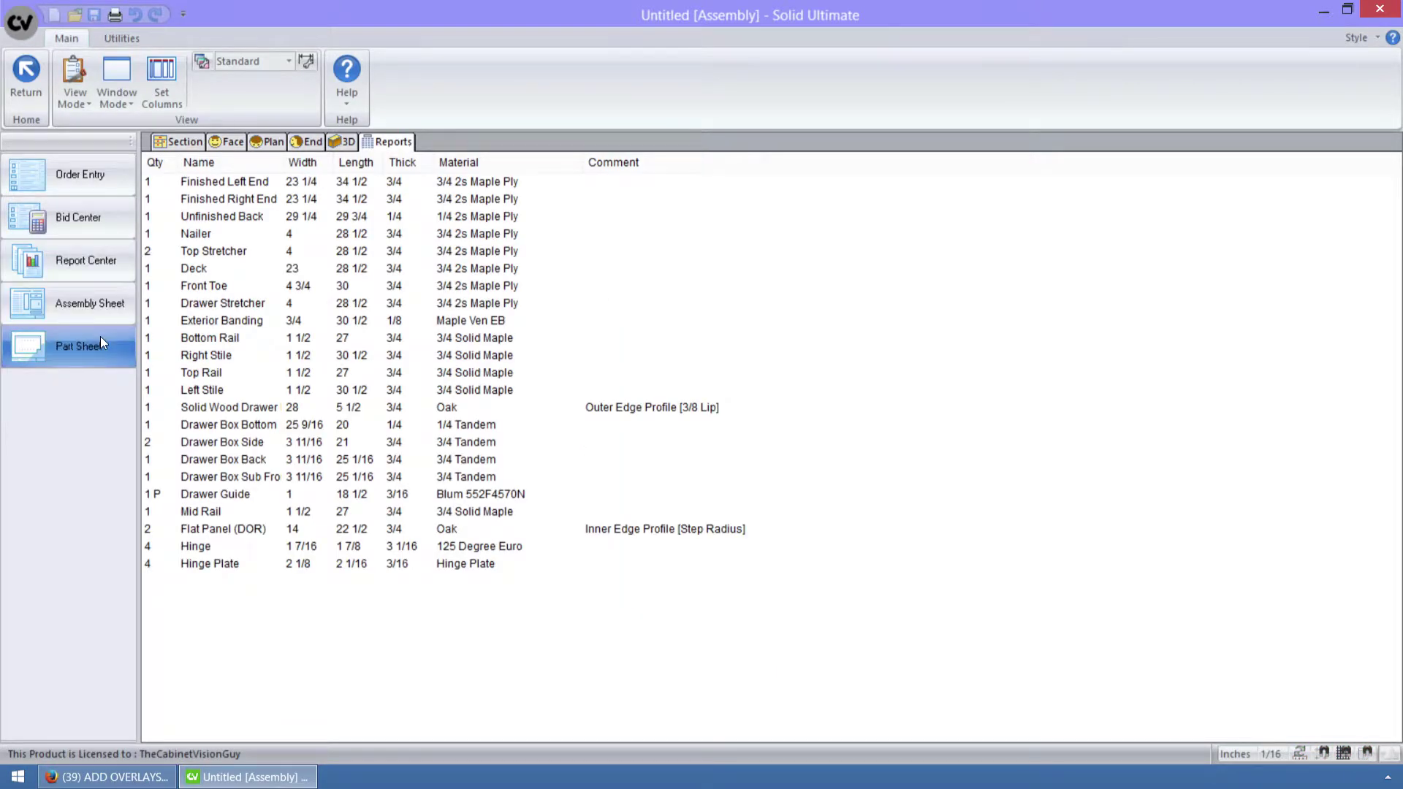
click(90, 262)
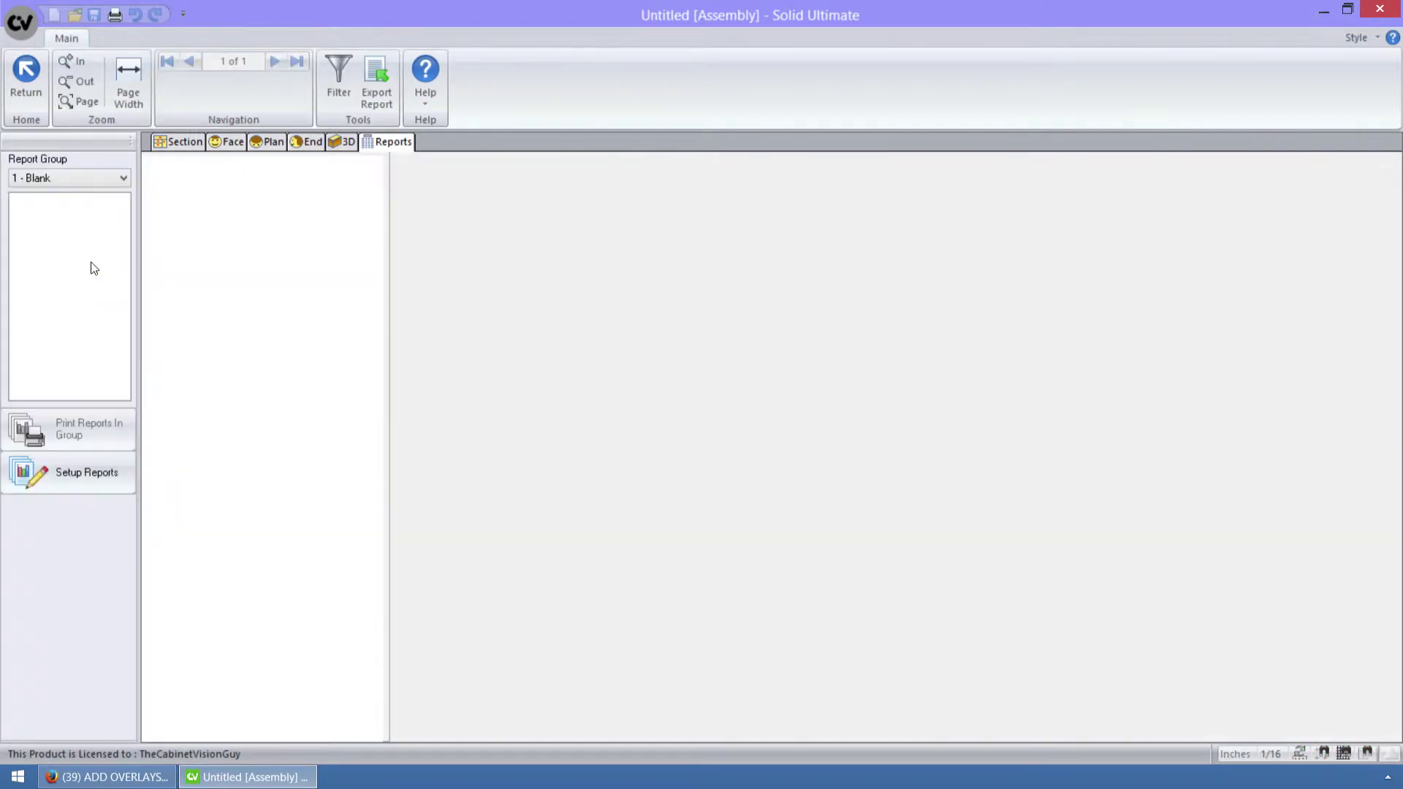
click(57, 179)
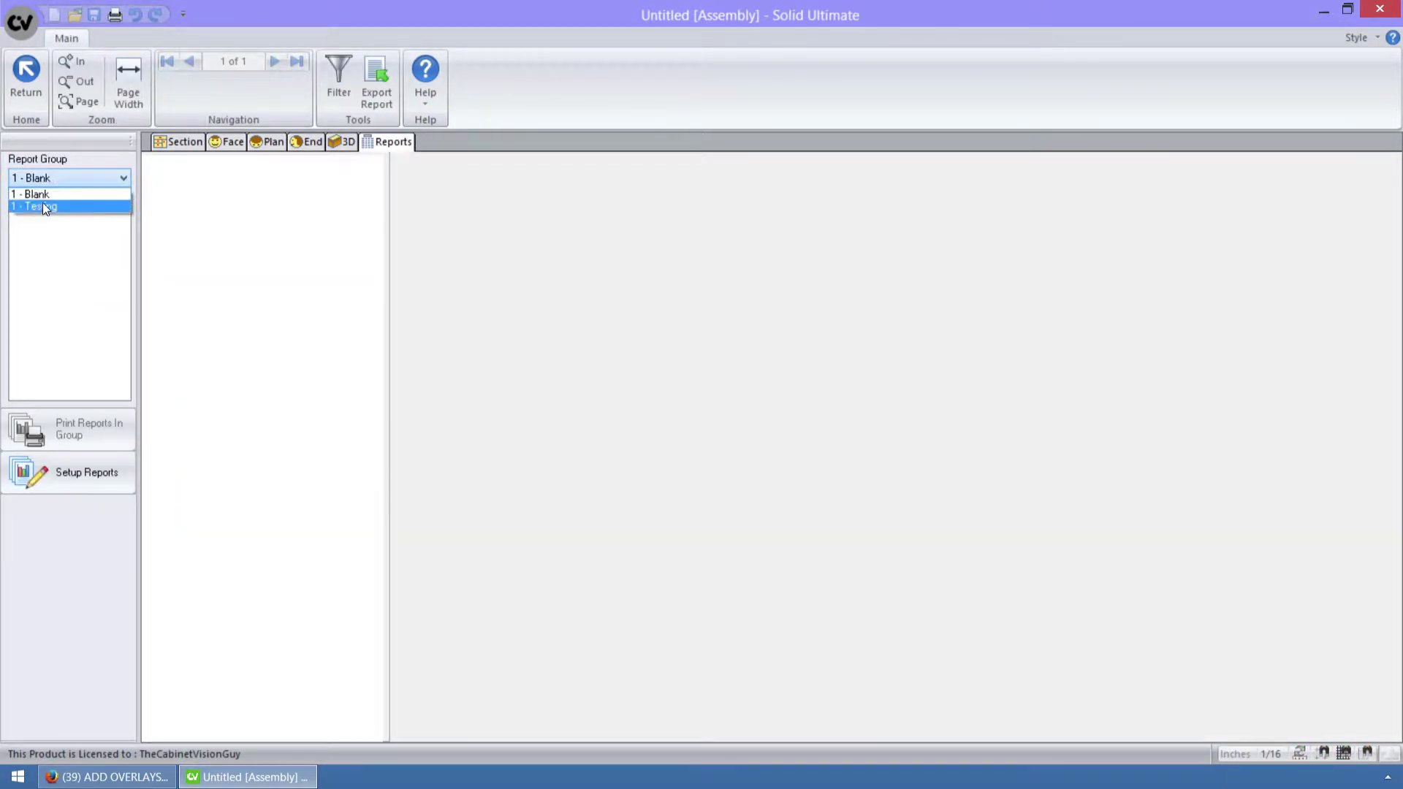
click(42, 204)
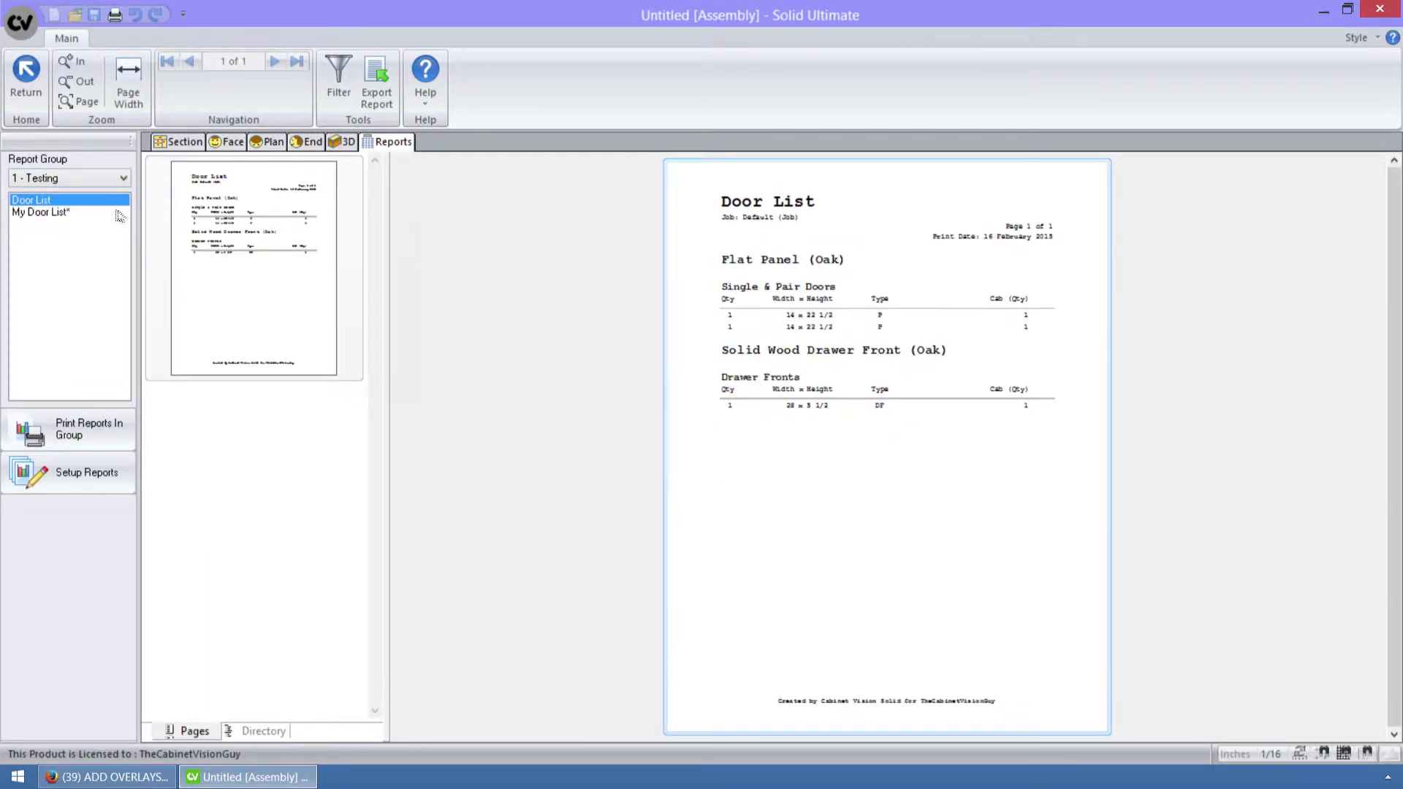
click(67, 212)
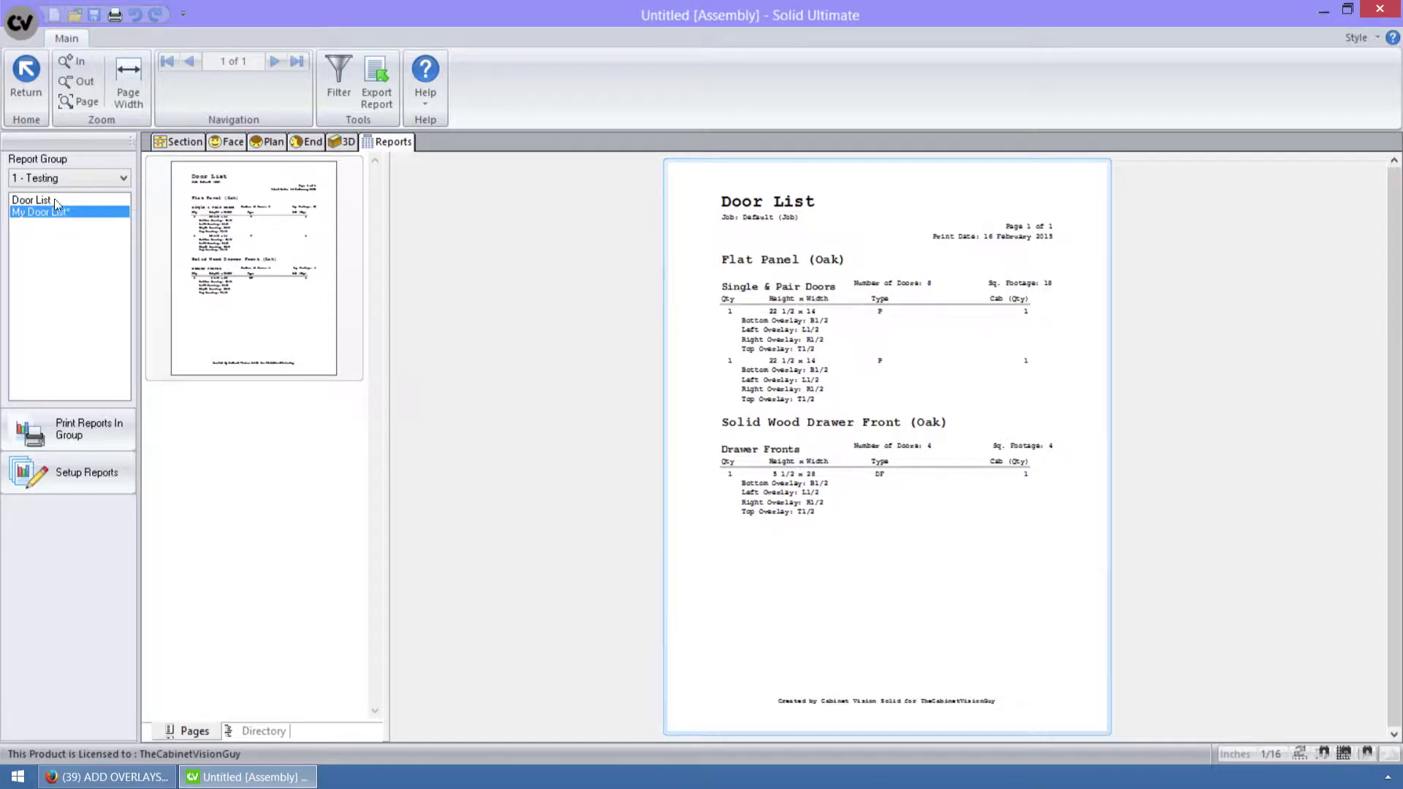
click(54, 198)
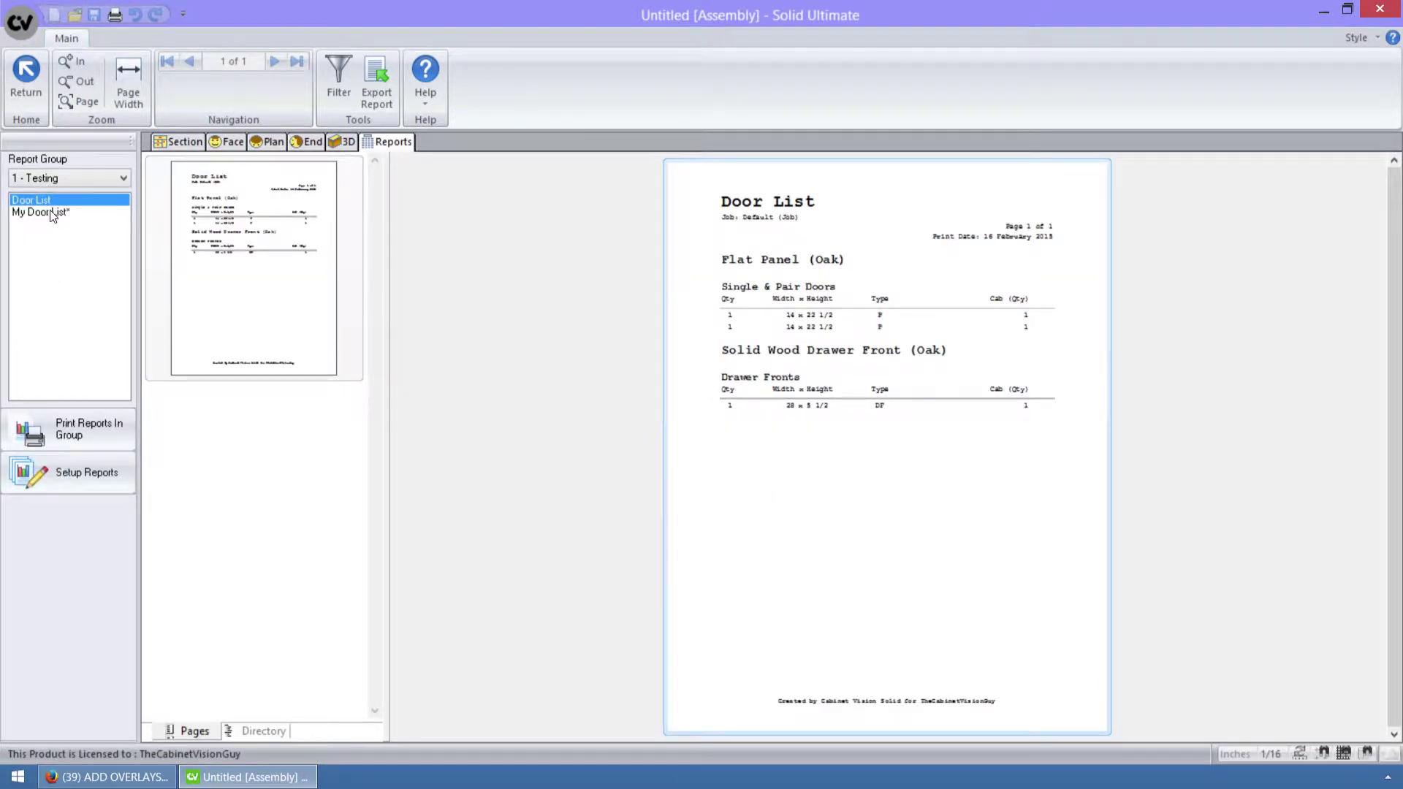
- In the report setup, copy the DL0002 Door List report under the title 'Door List w/OL Notes'
click(72, 468)
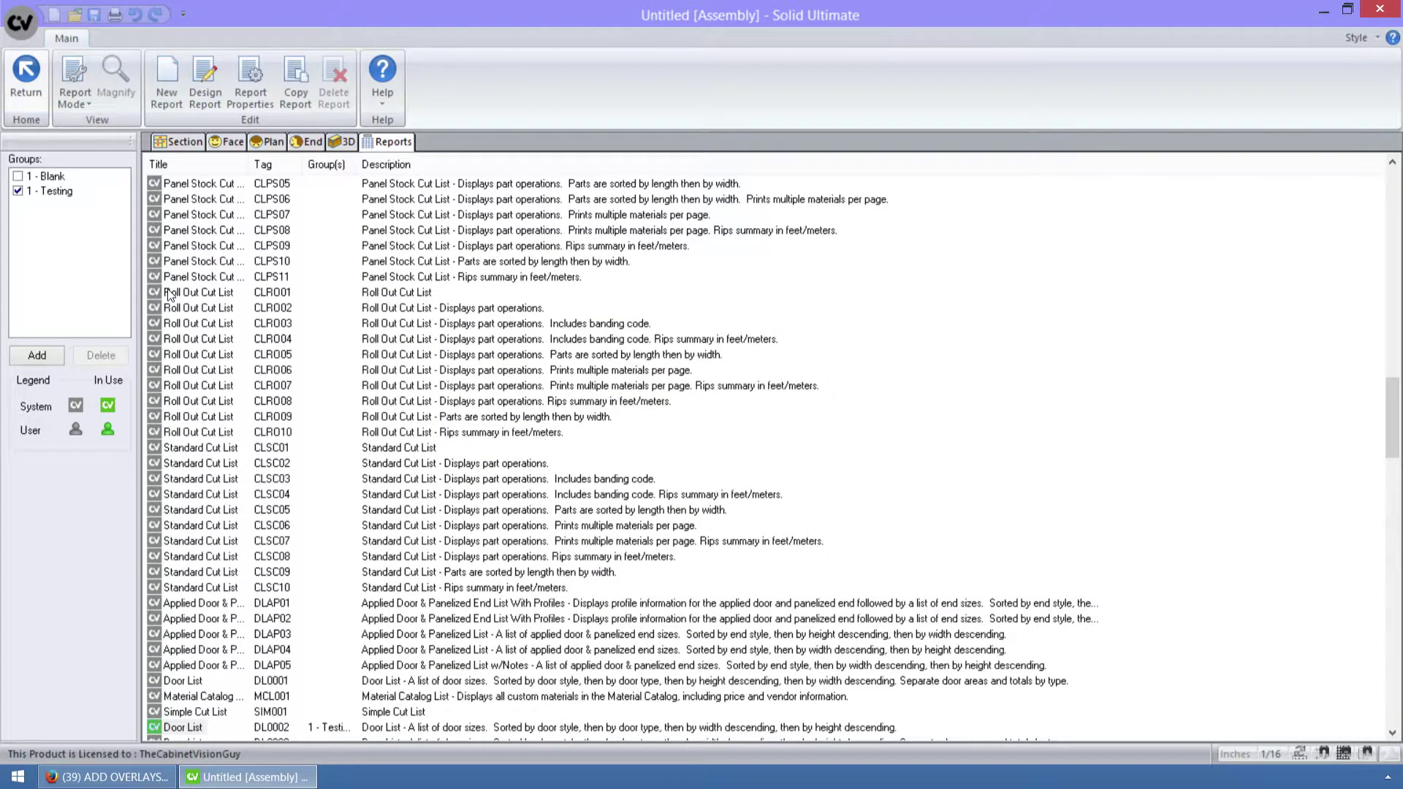
click(179, 728)
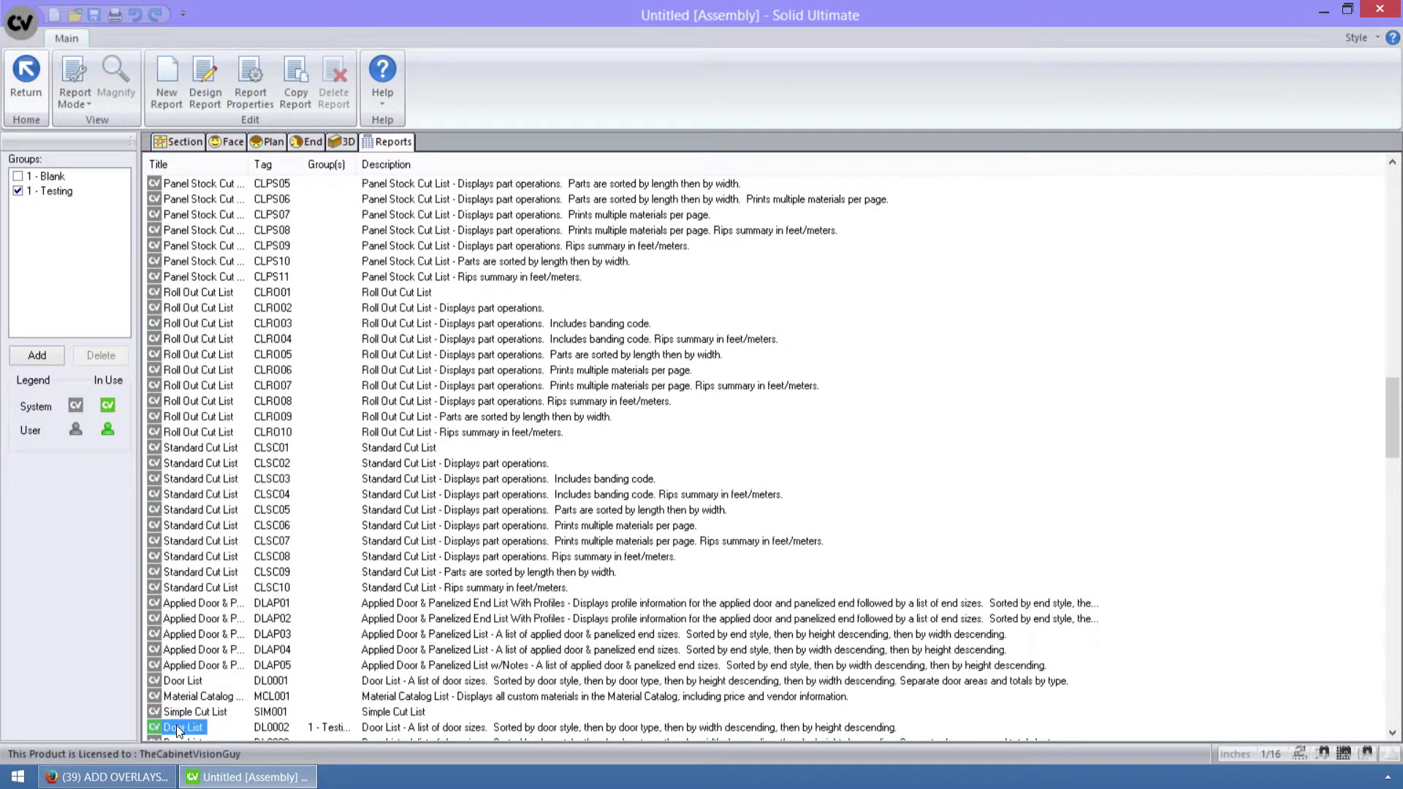
click(250, 99)
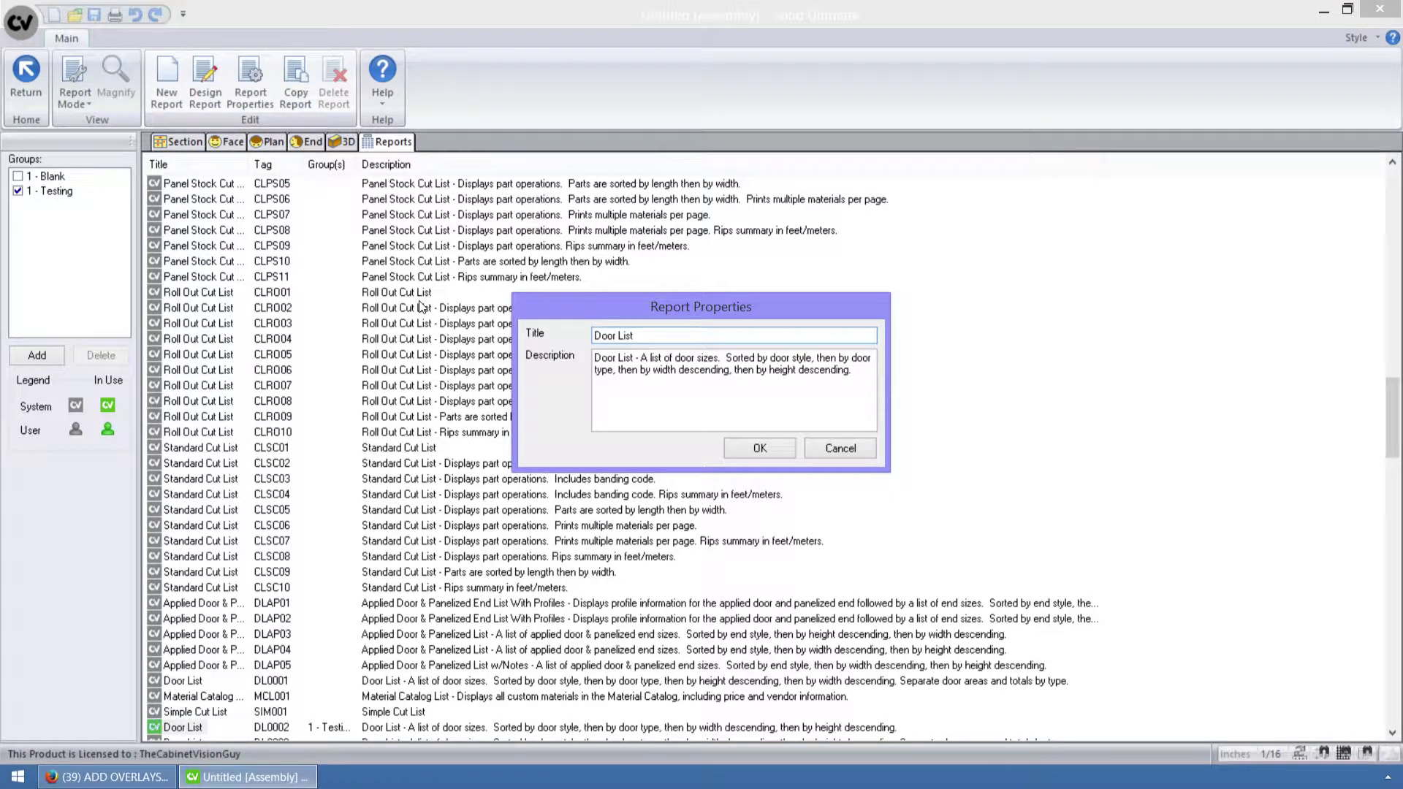
text(w/OL Notes)
click(744, 448)
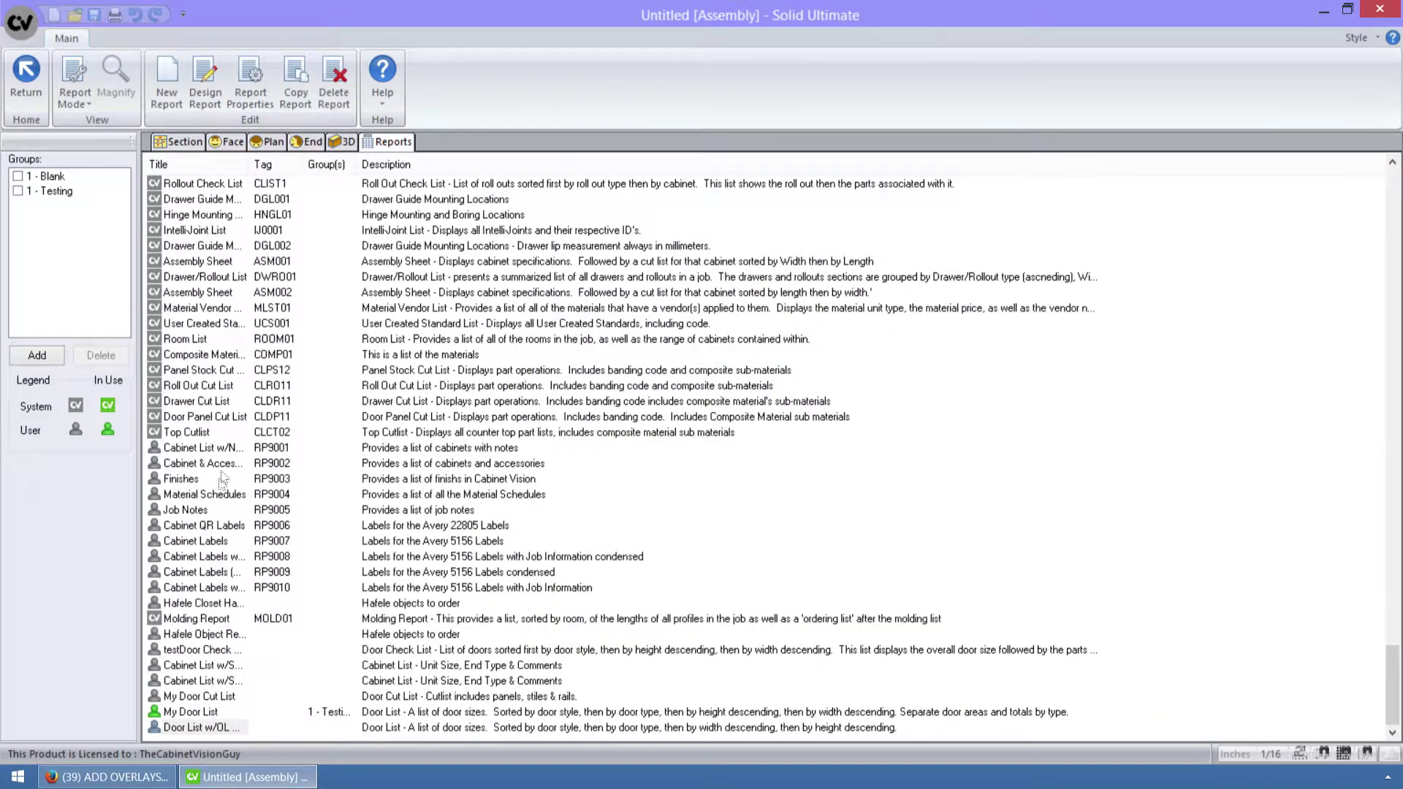
- Open the advanced properties of the Door List w/OL Notes report and start a new data import named DoorNotes
click(195, 729)
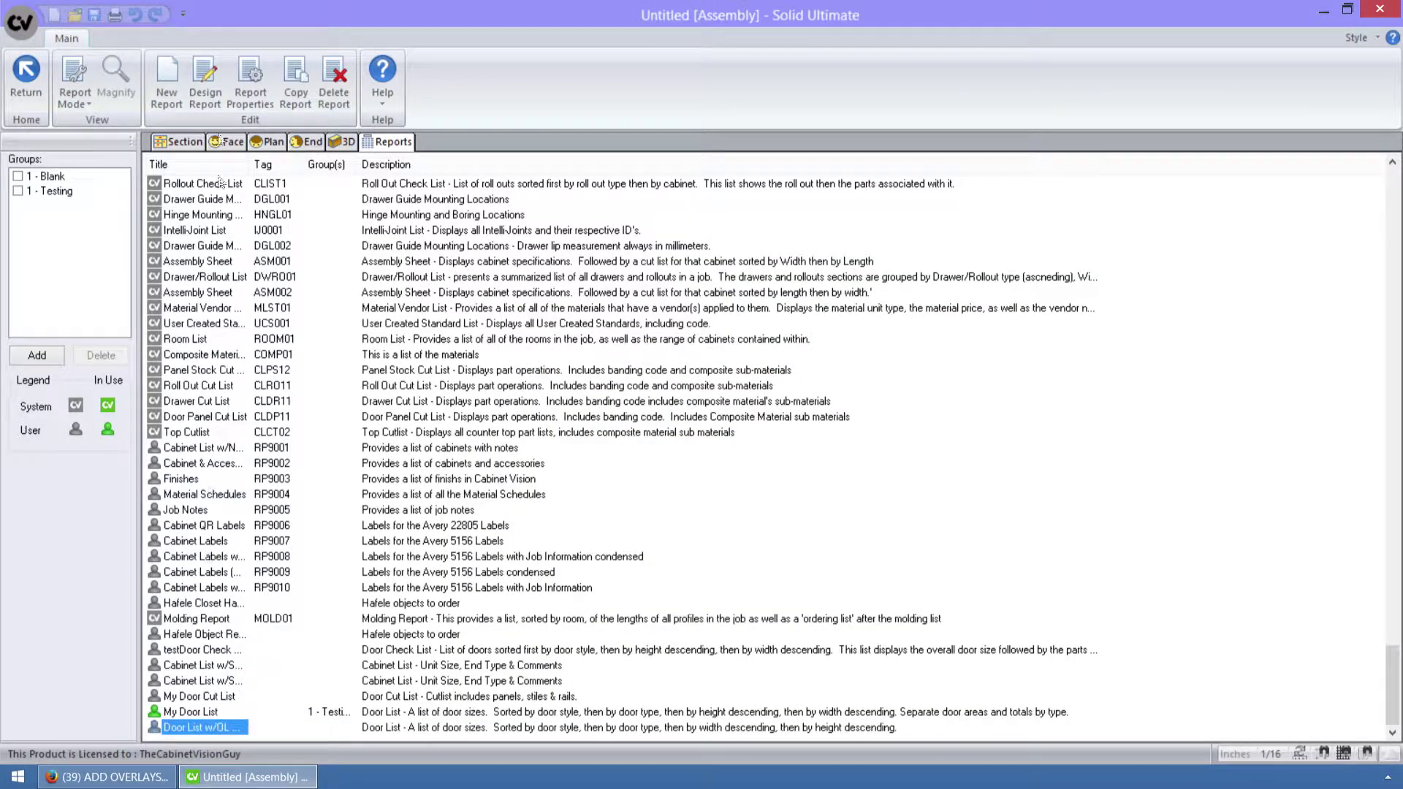
click(246, 61)
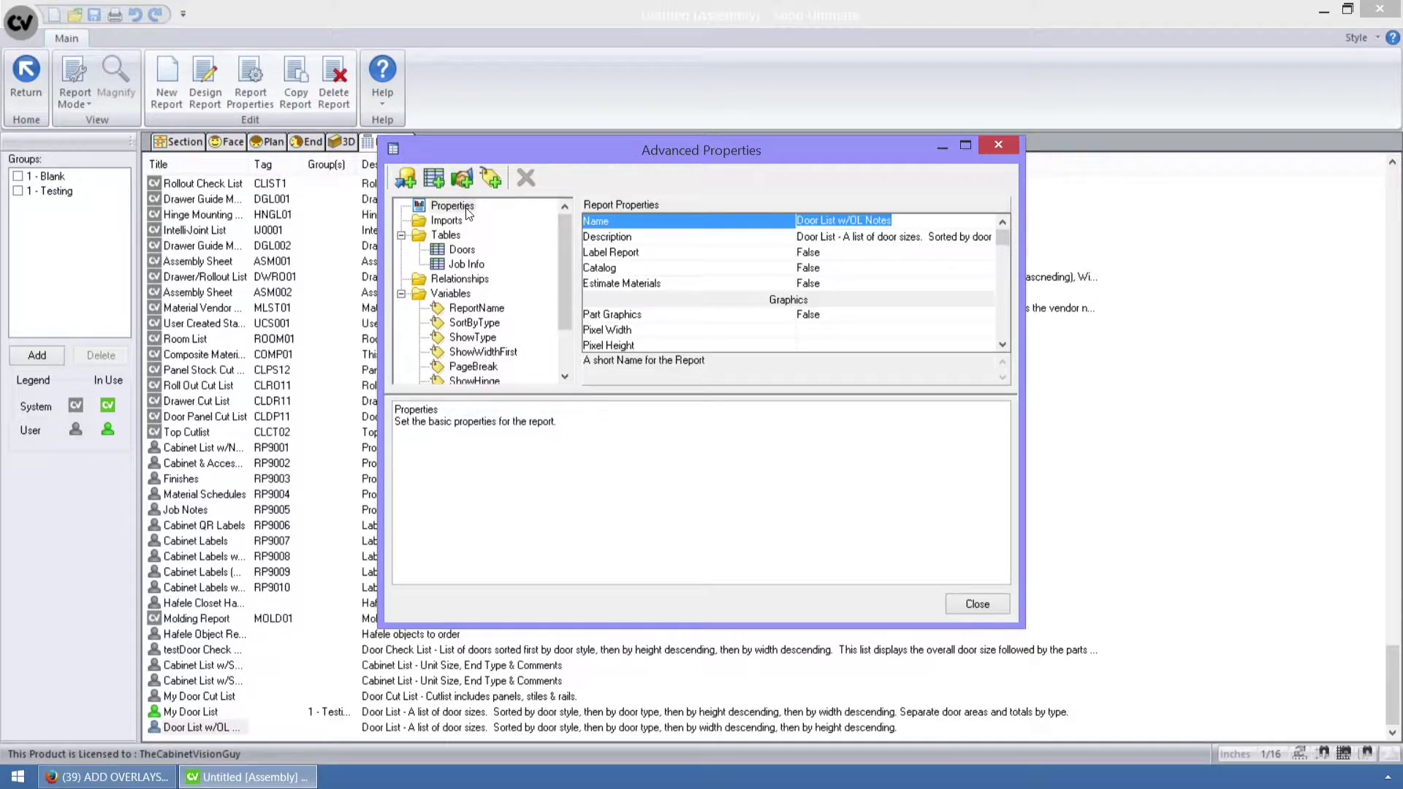
click(401, 295)
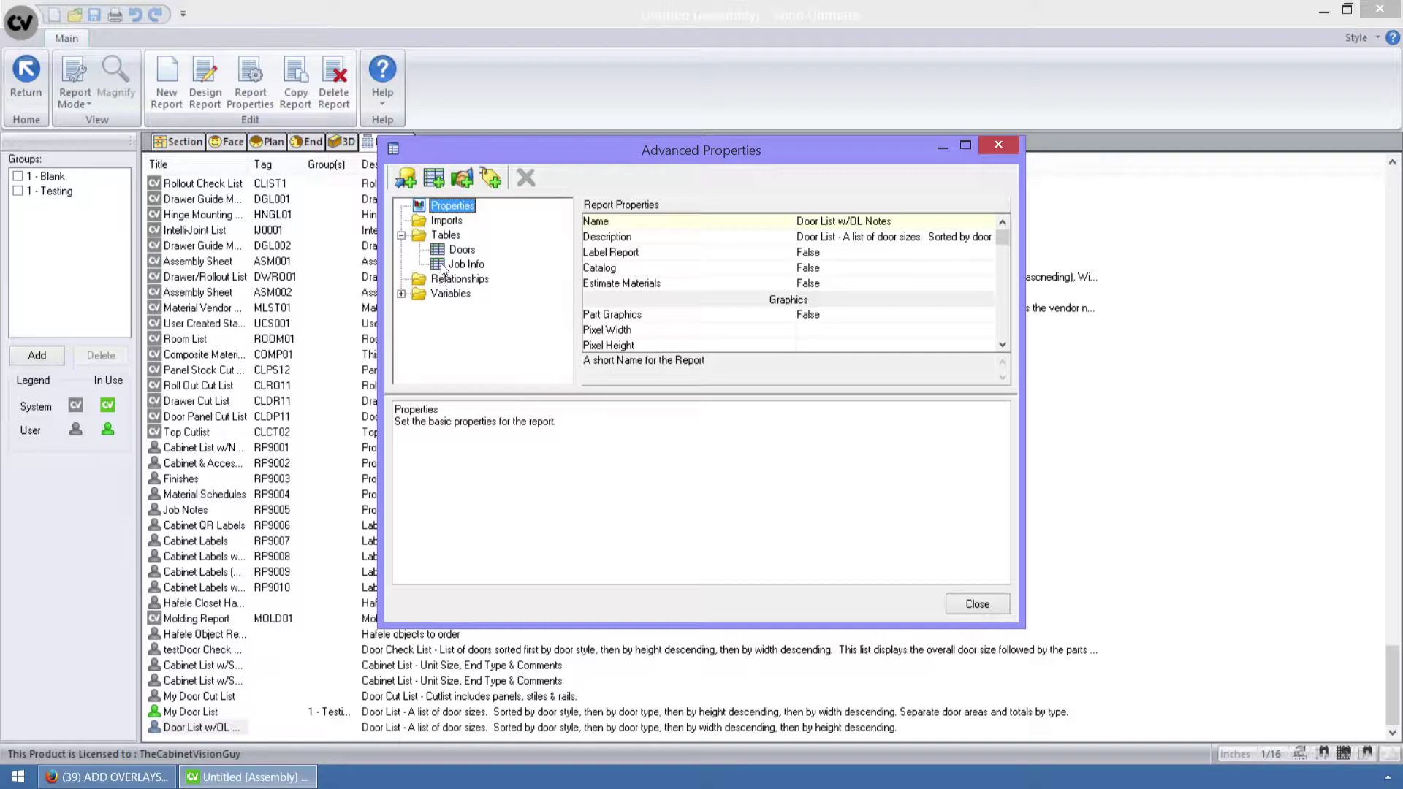
click(406, 180)
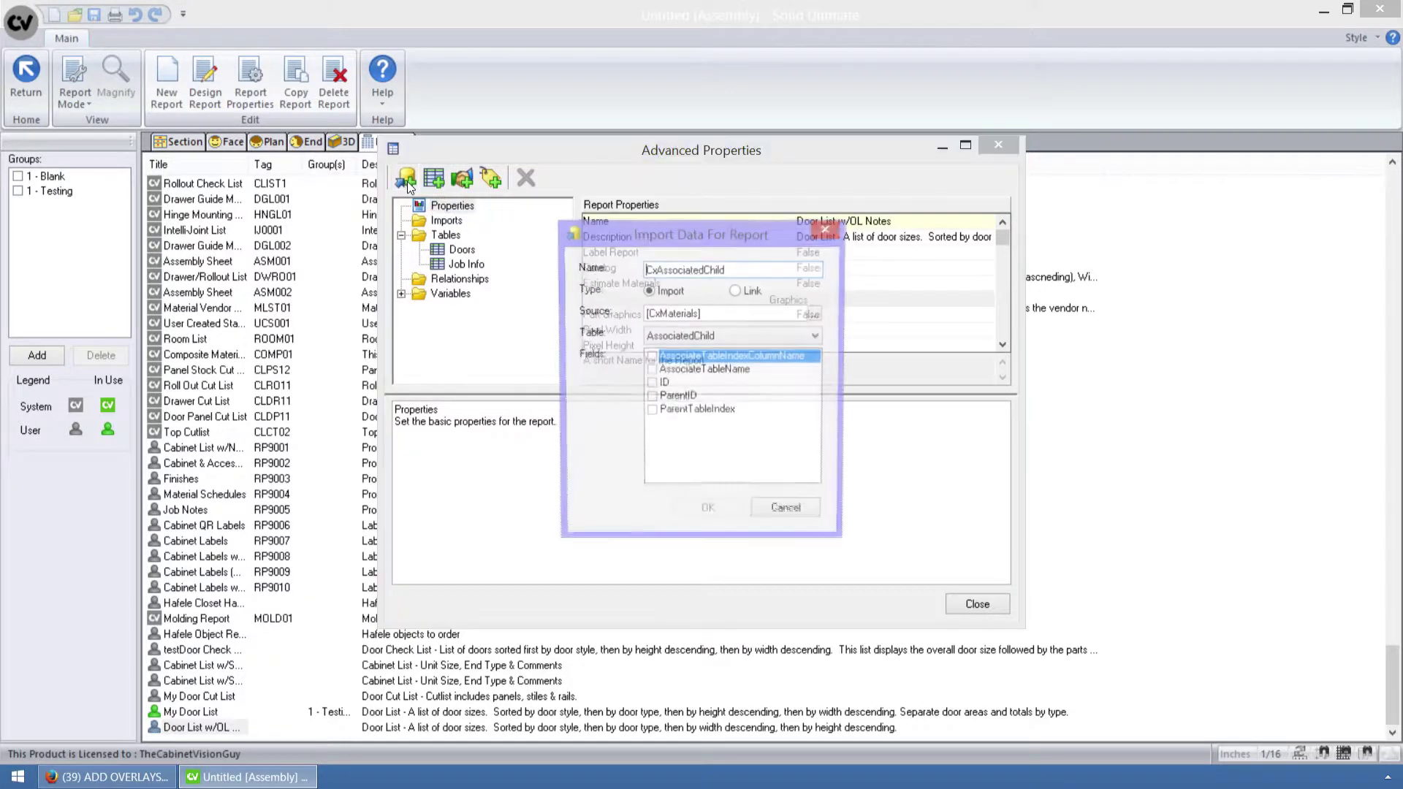
double_click(745, 269)
text(DoorNotes)
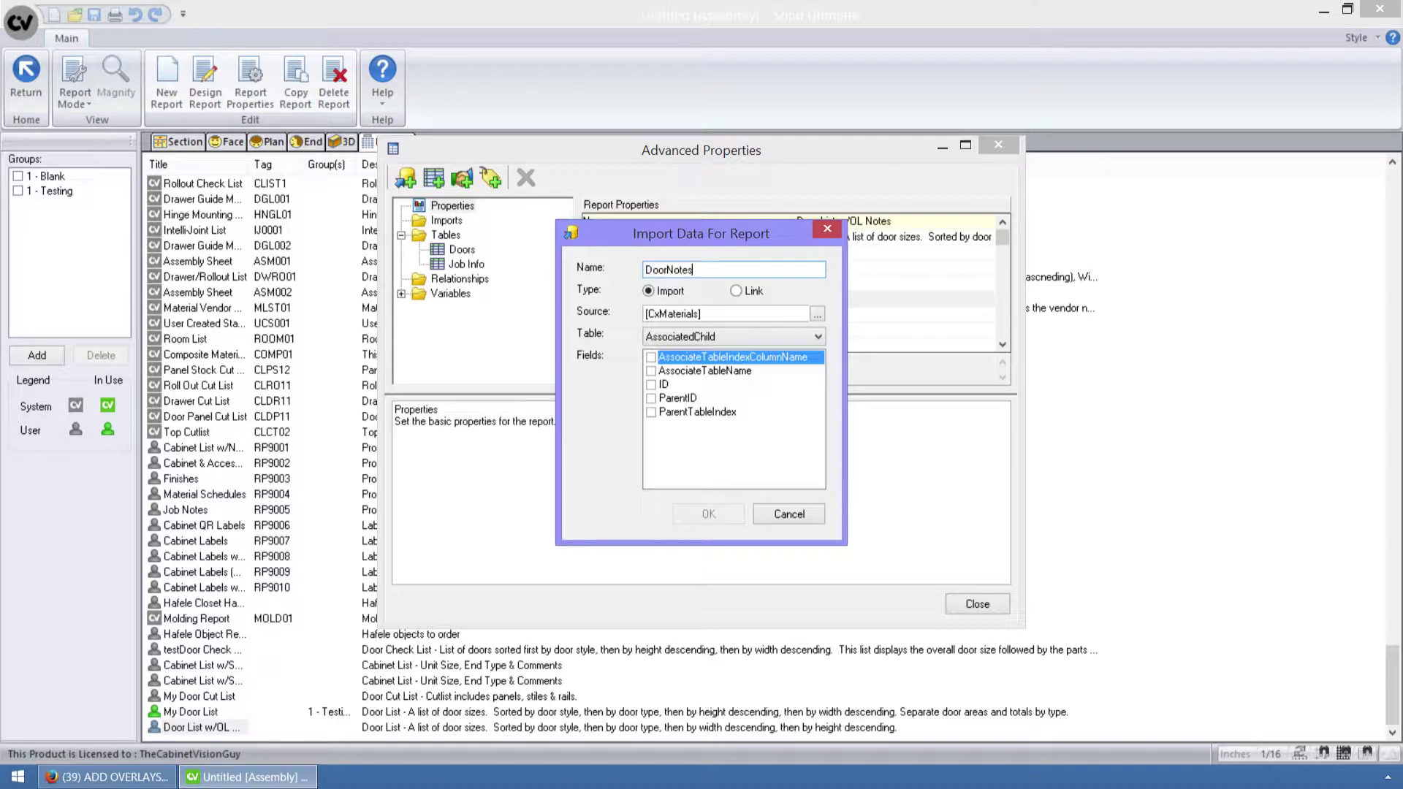
- Change the data import to the Link type with the SQL query 'SELECT * FROM Notes WHERE ParentType=5'
click(746, 290)
double_click(686, 332)
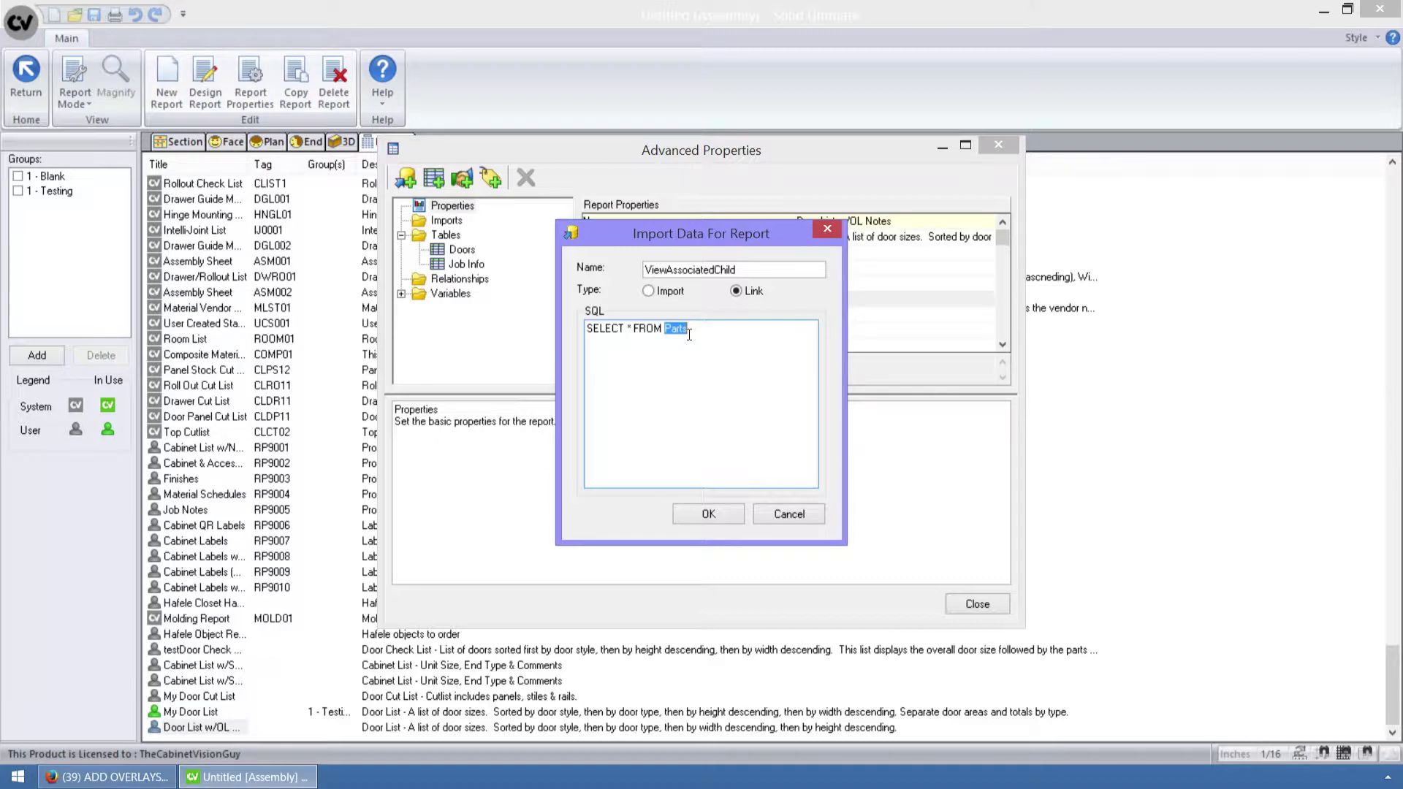
text(Notes WHERE )
text(Parnet)
key(BackSpace)
key(BackSpace)
key(BackSpace)
text(entType=5)
- Name the linked data import DoorNotes, shorten its SQL to 'SELECT * FROM Notes', and create the import
drag(767, 269, 555, 239)
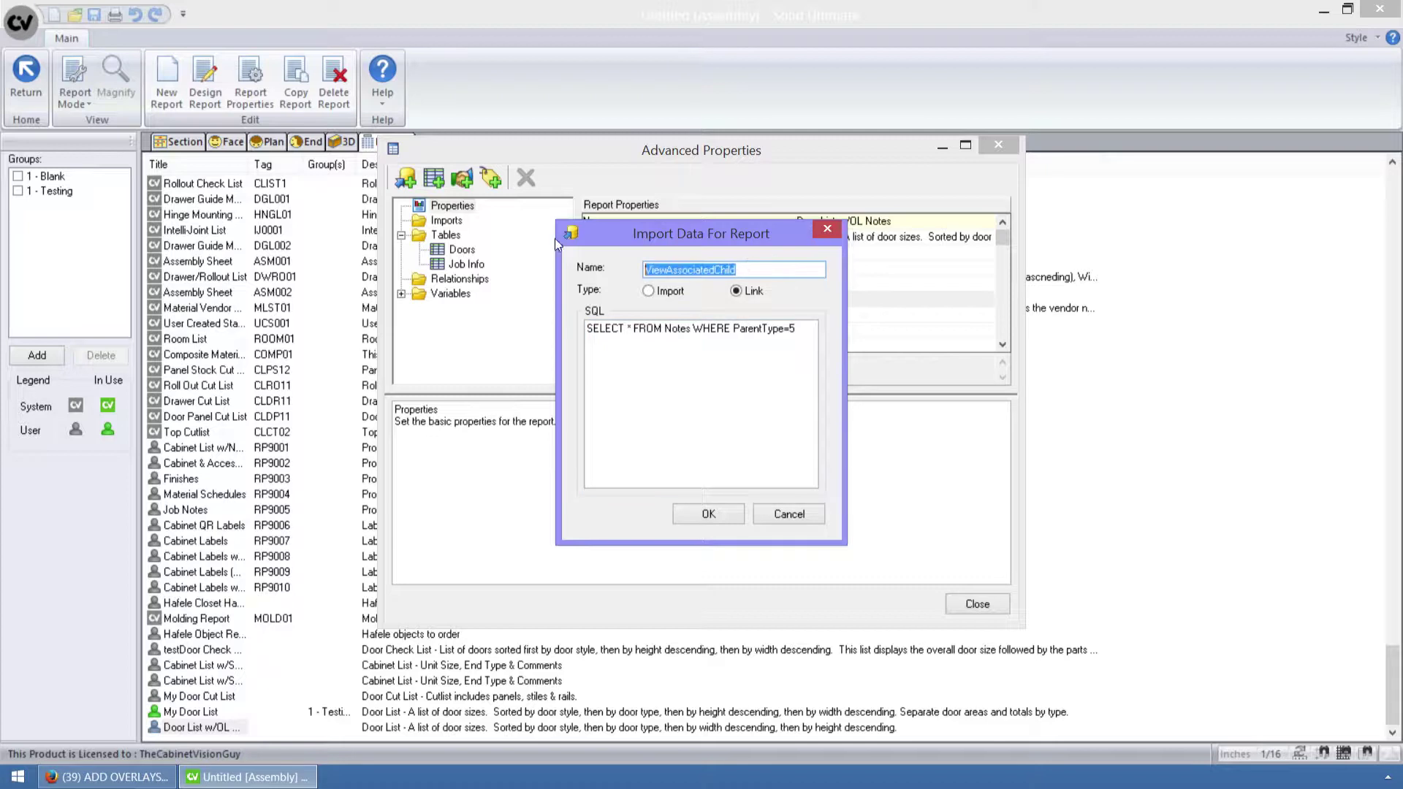
text(DoorNates)
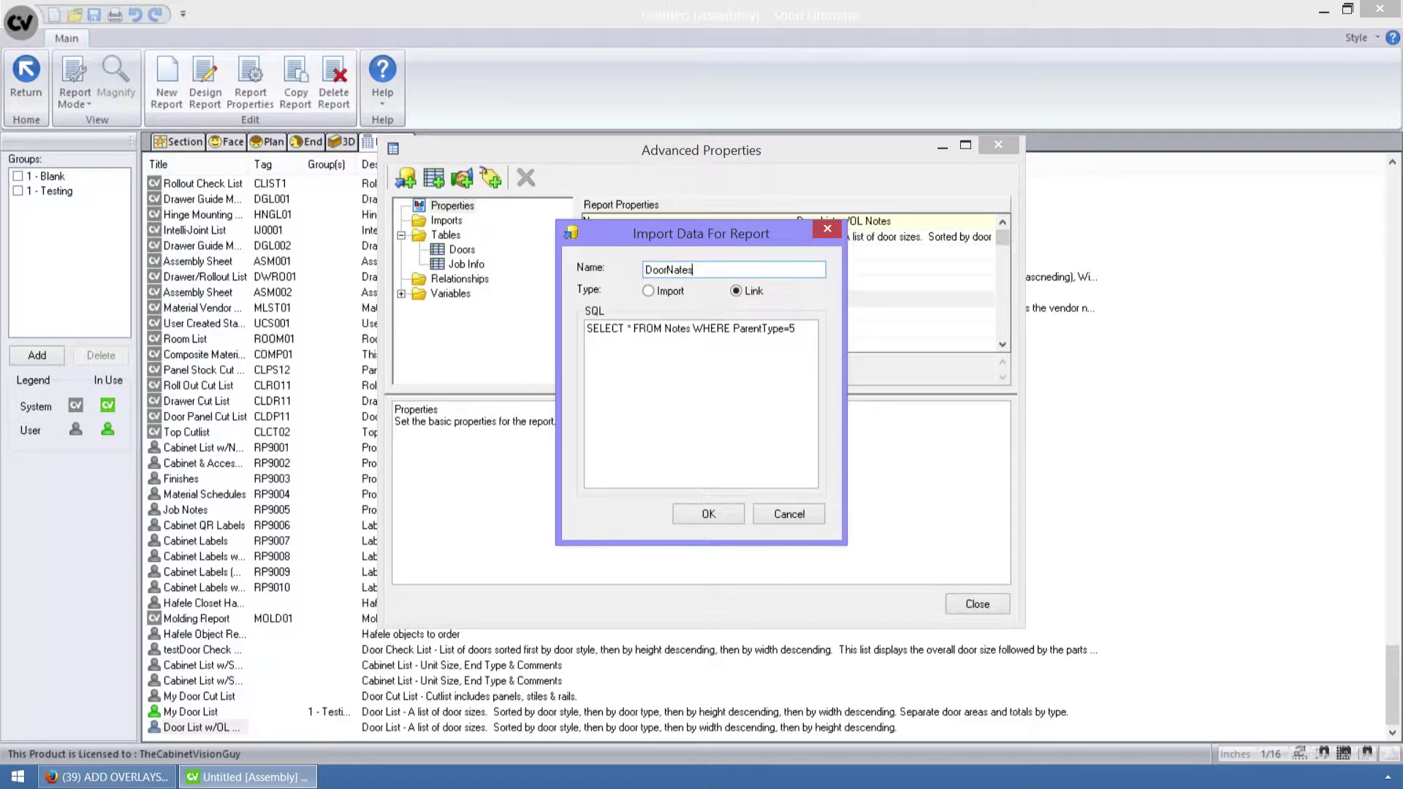
key(BackSpace)
key(BackSpace)
key(BackSpace)
key(BackSpace)
text(otes)
drag(805, 328, 691, 326)
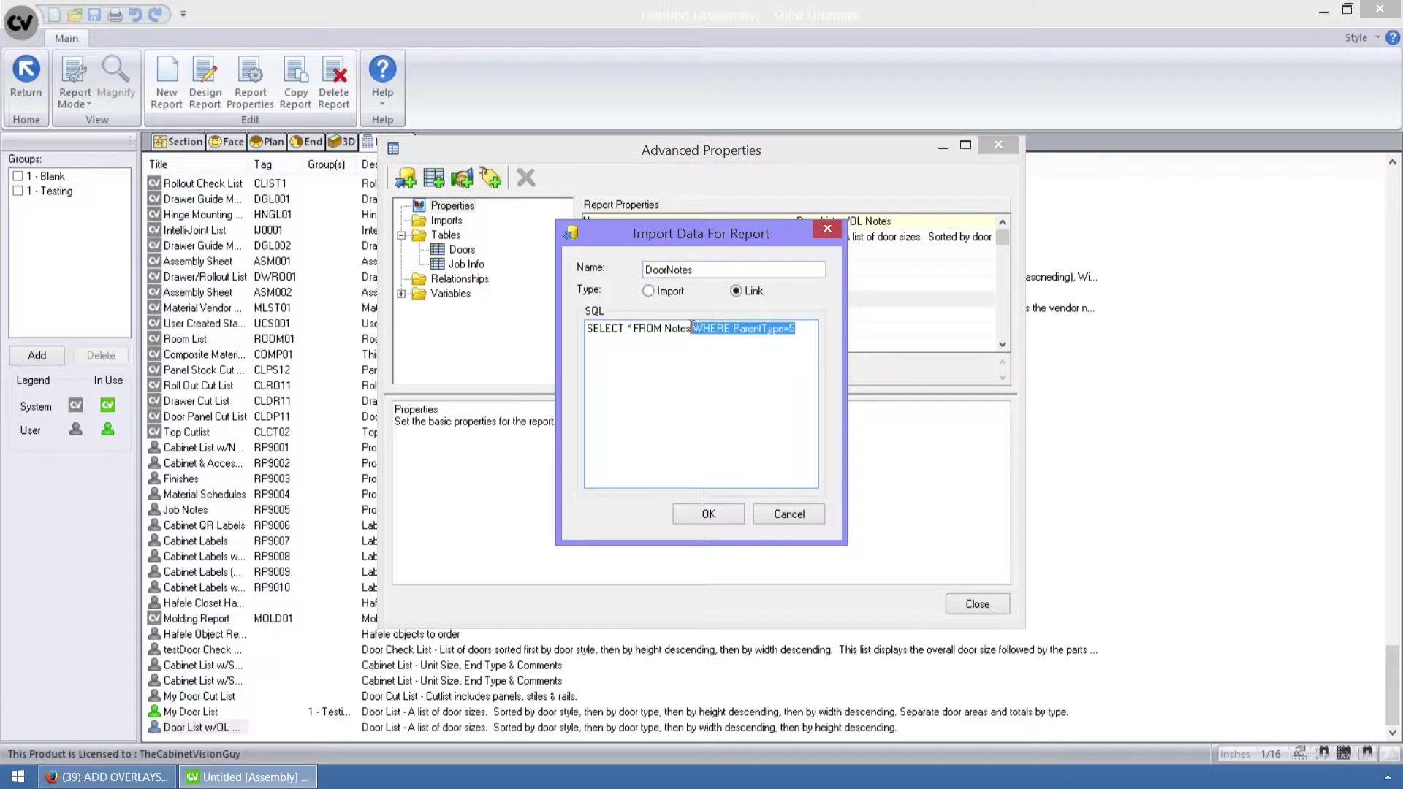
key(Delete)
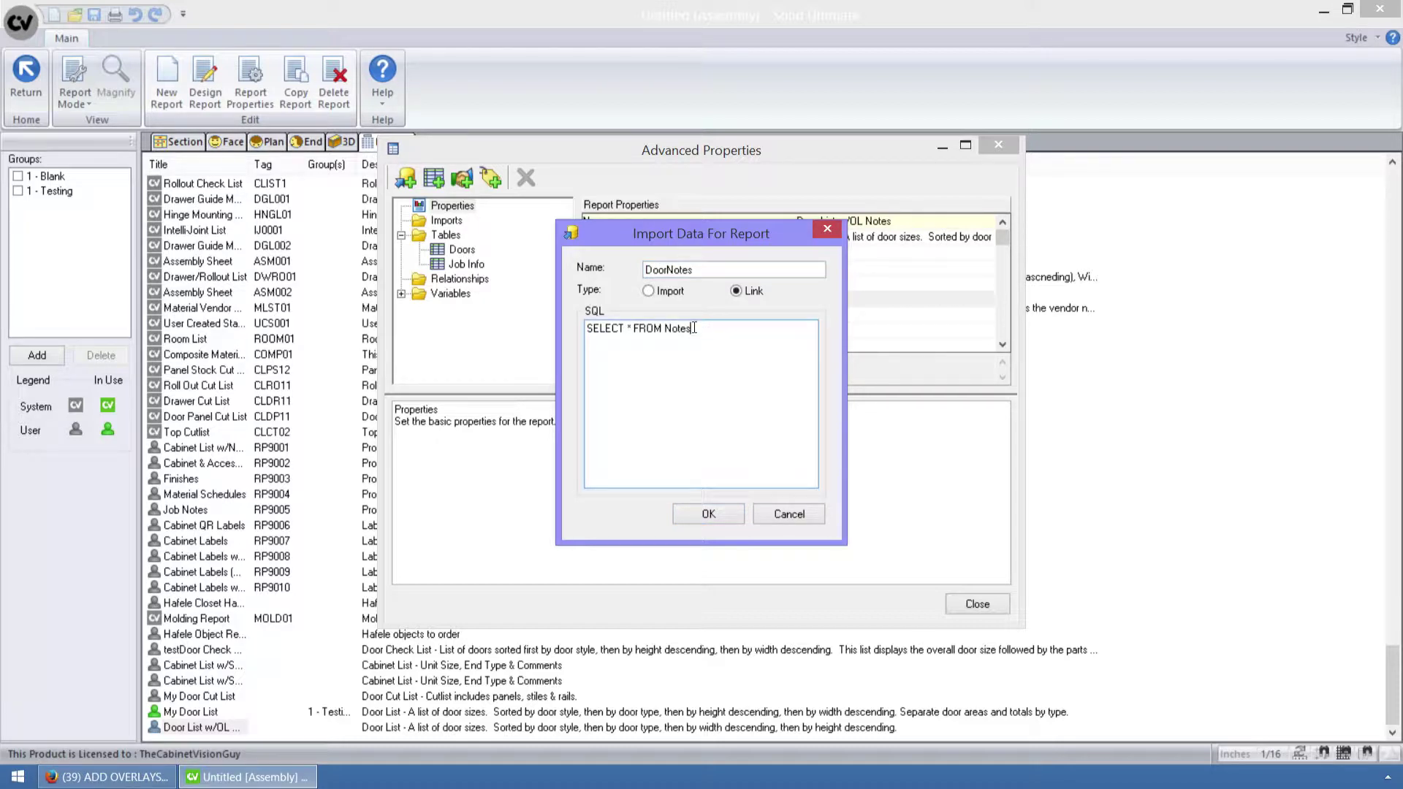
click(715, 509)
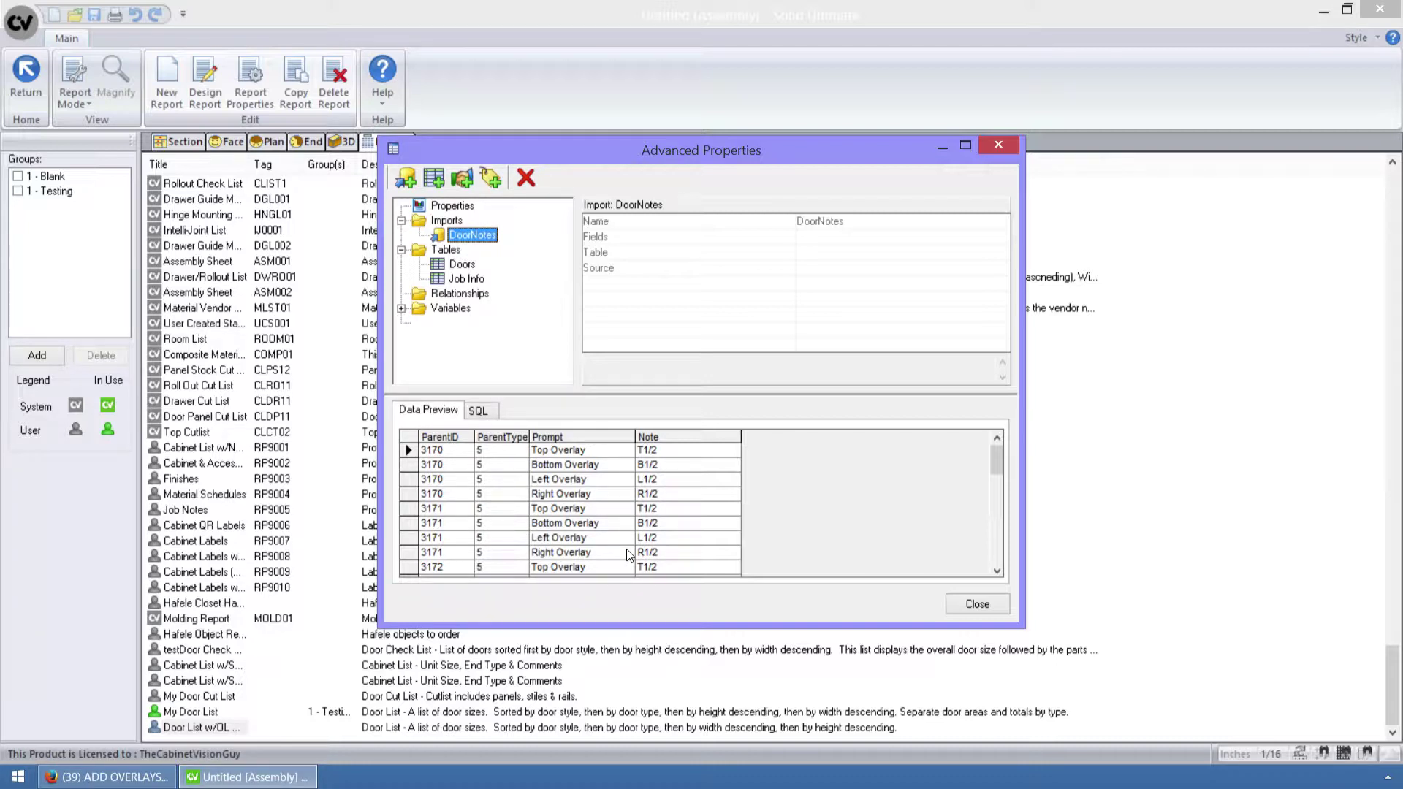
- Add the condition 'WHERE ParentType=5' to the DoorNotes import's SQL and preview its data
click(486, 420)
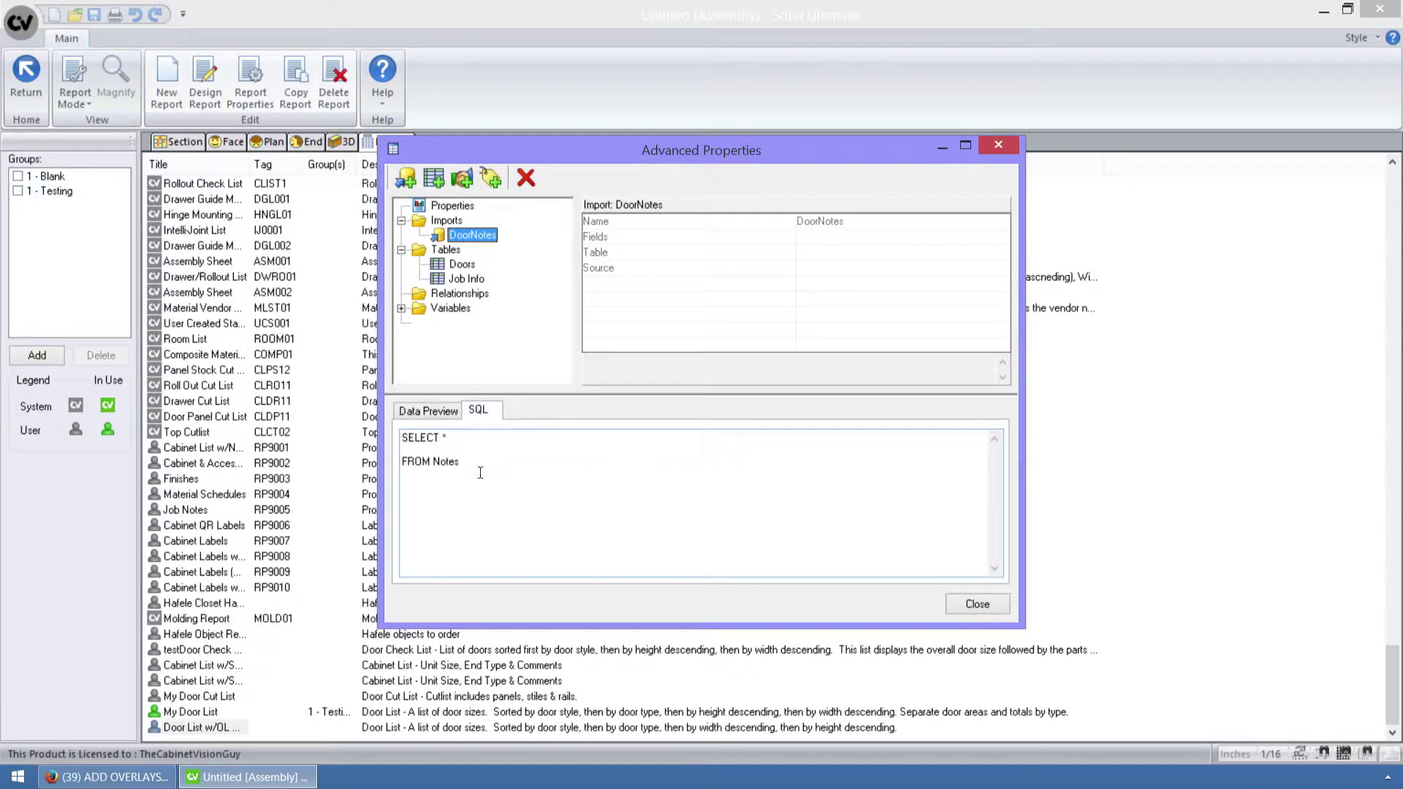
click(515, 467)
key(Return)
text(WHERE)
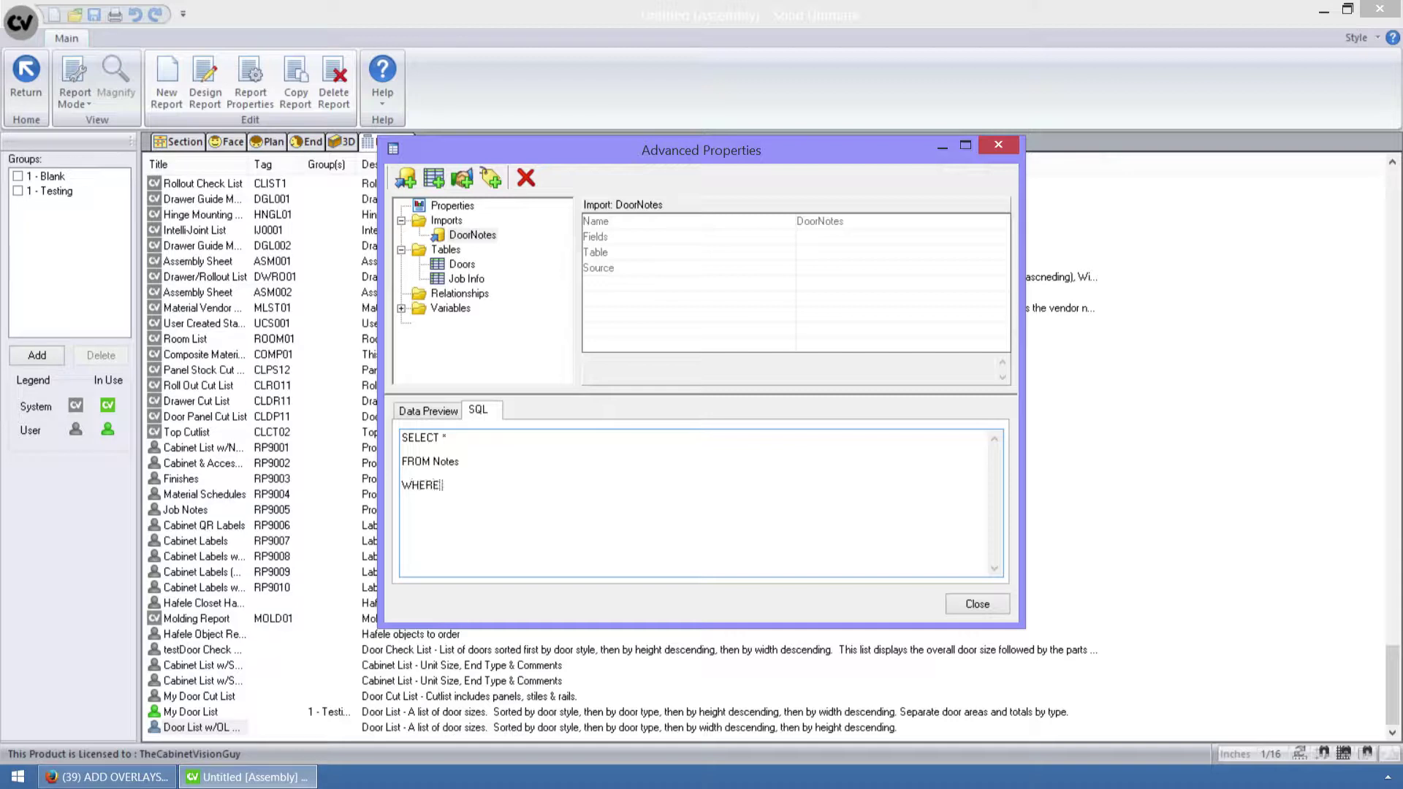
text( ParentType=5)
click(443, 411)
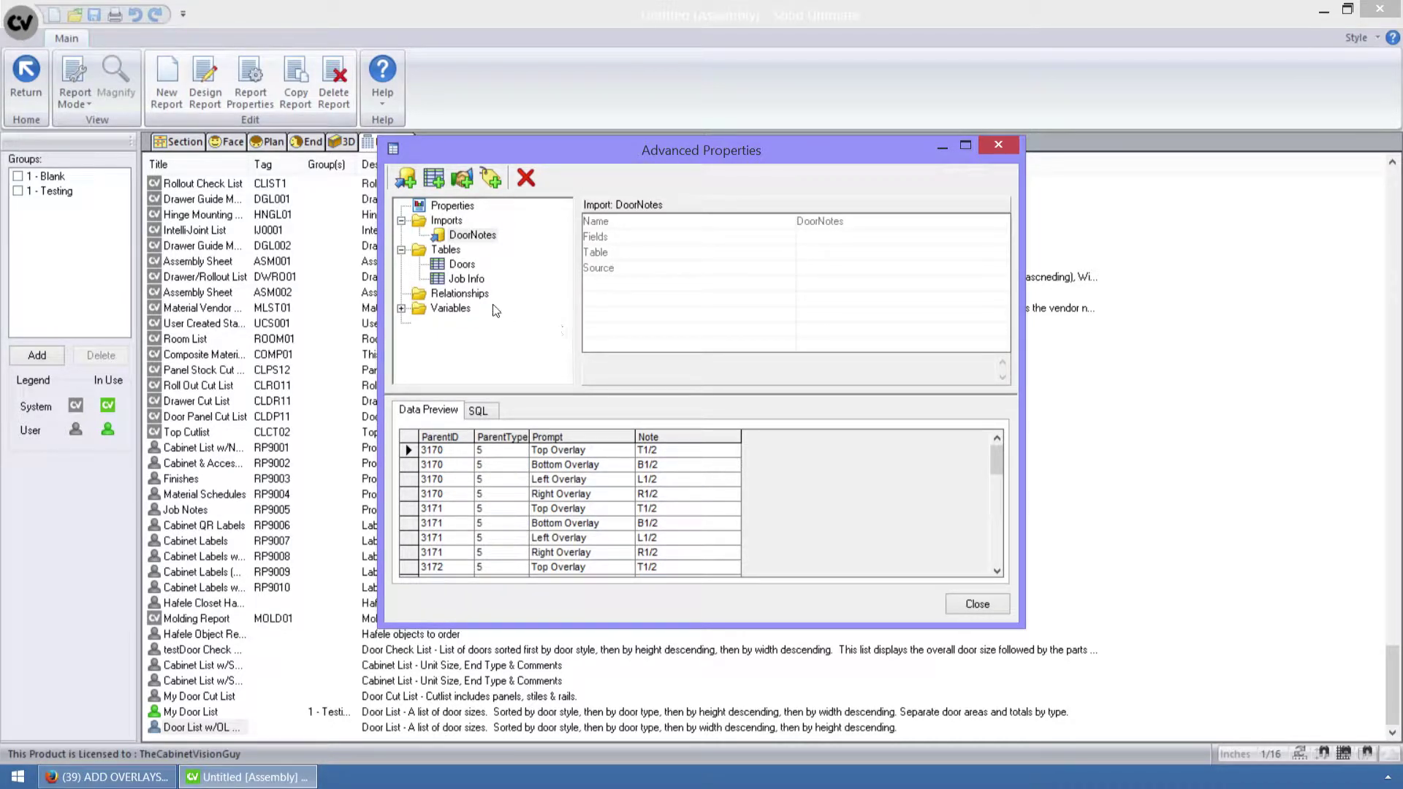
- Copy the entire SQL of the report's Doors table and switch to FlySpeed SQL Query
click(460, 264)
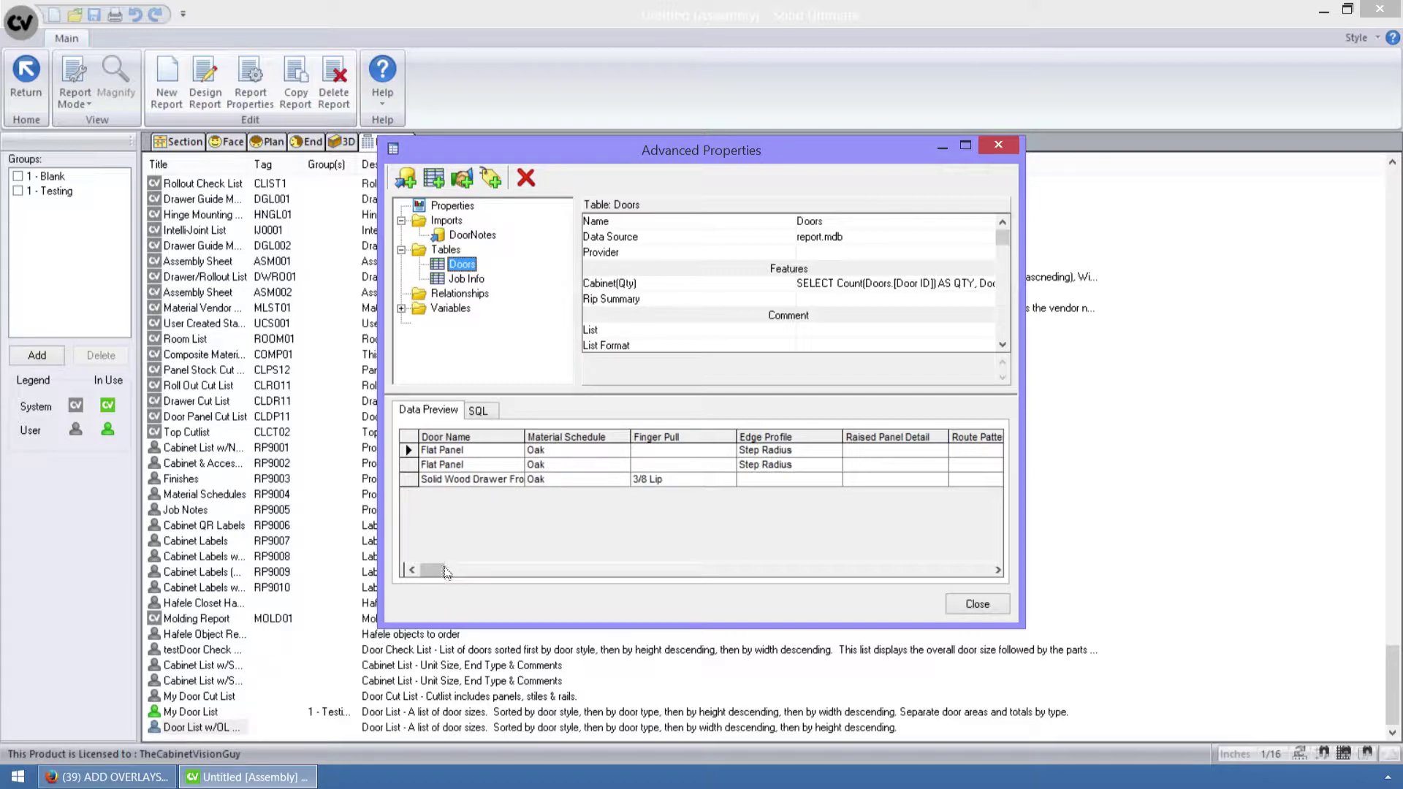
click(482, 410)
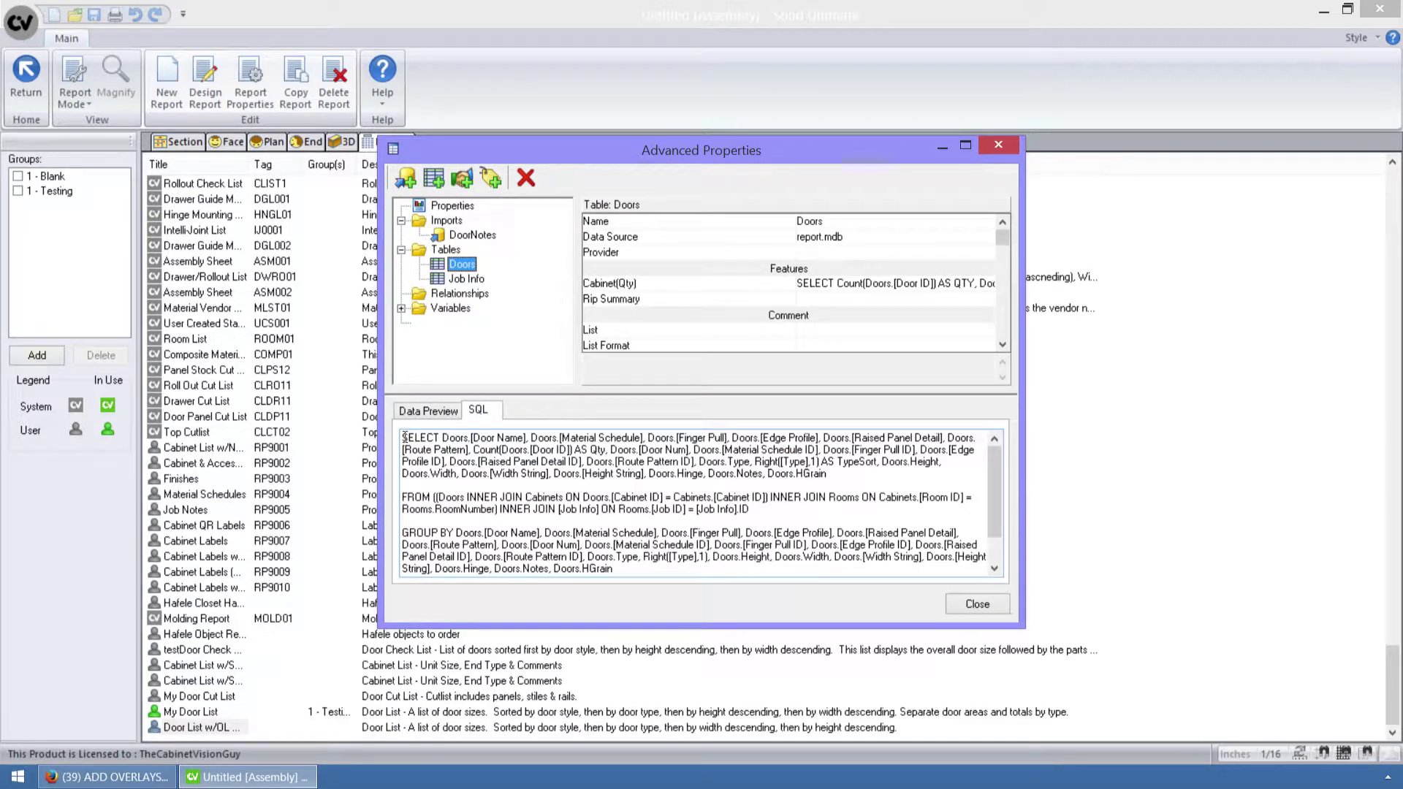
click(403, 437)
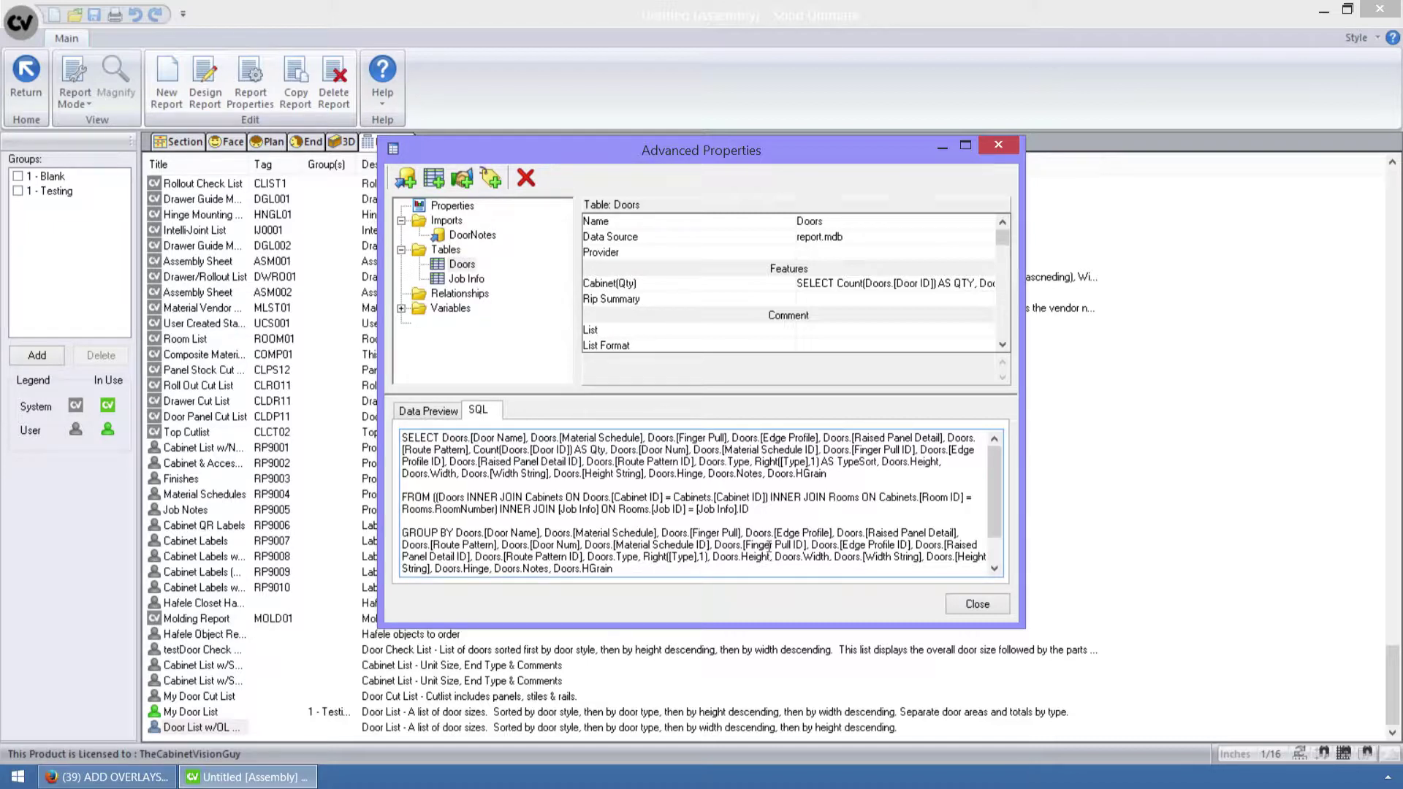
key(ctrl+a)
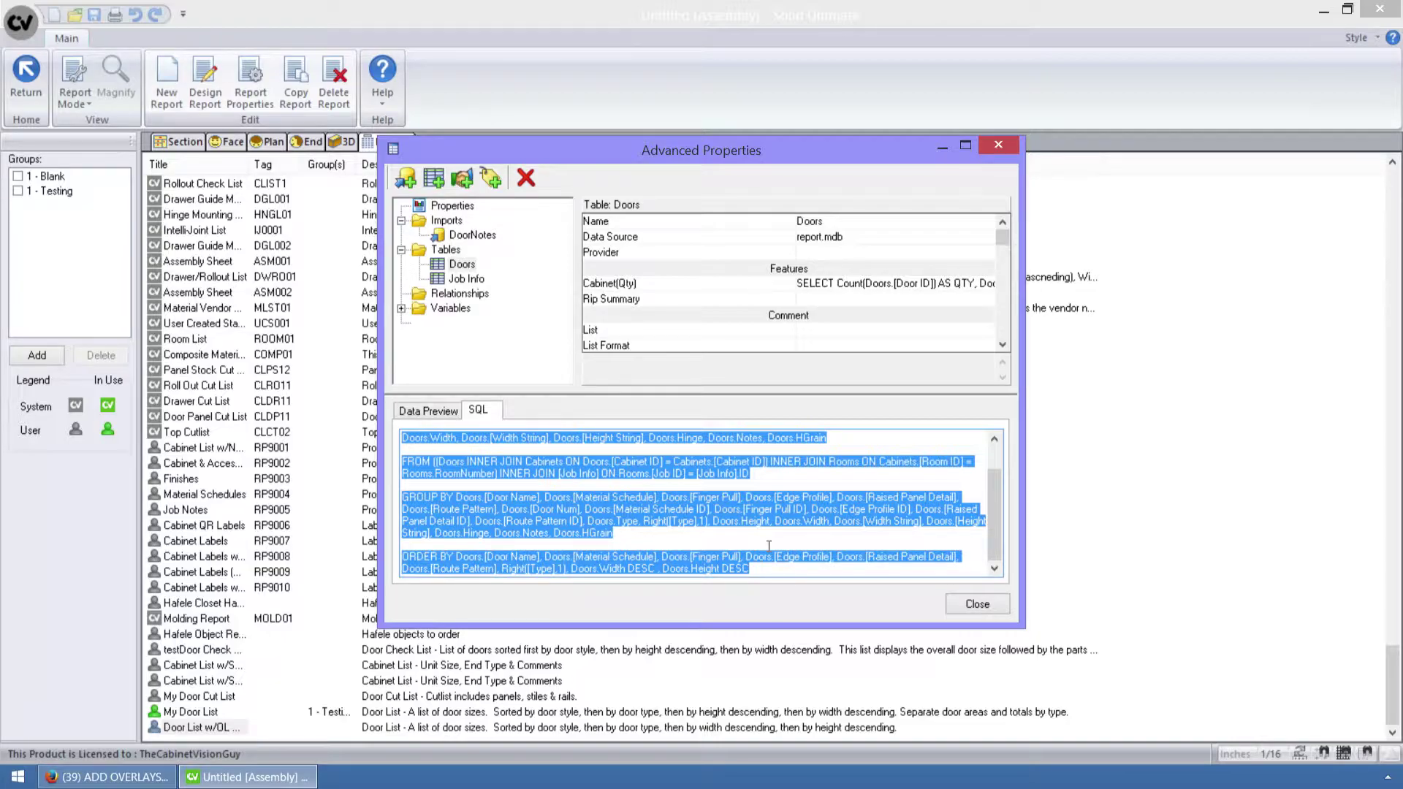
key(super)
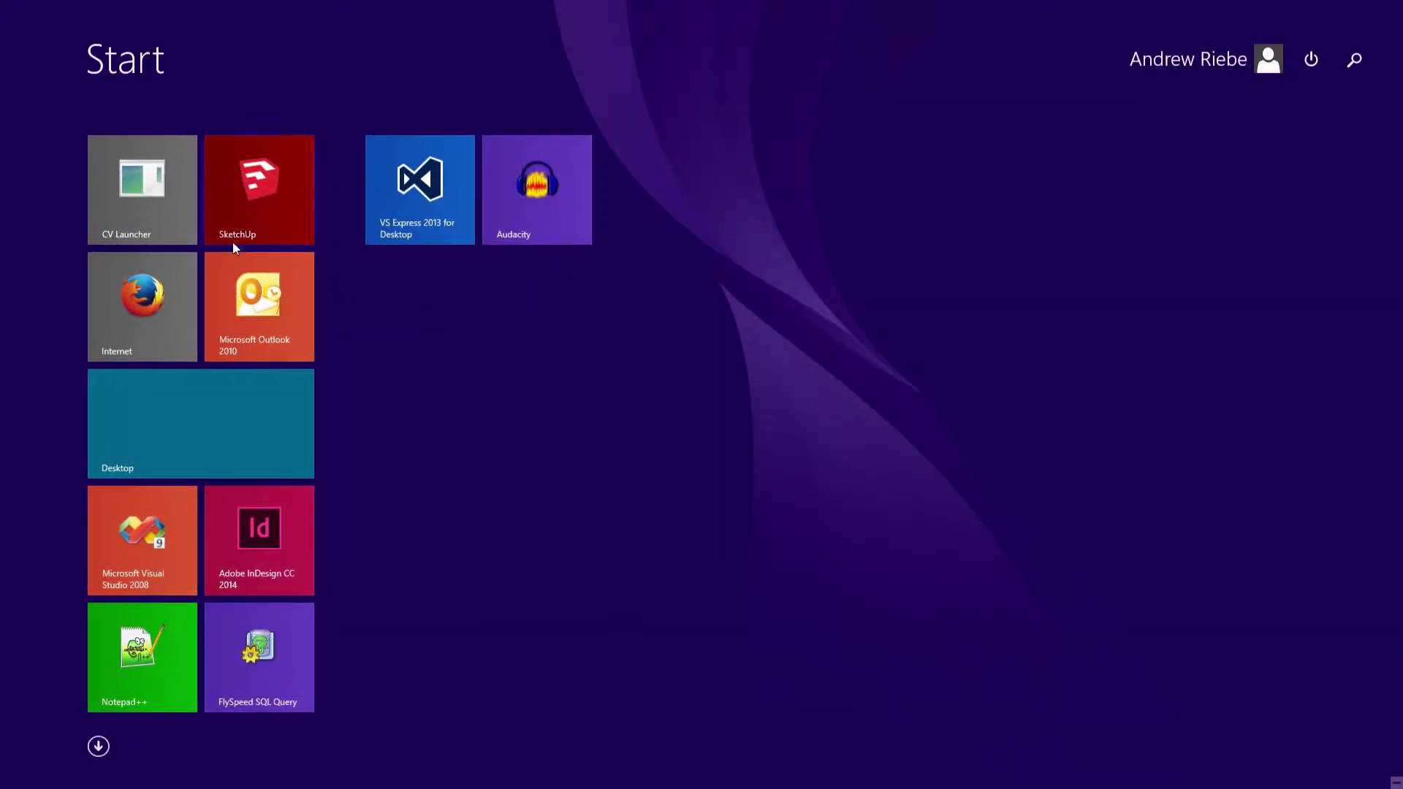
click(275, 673)
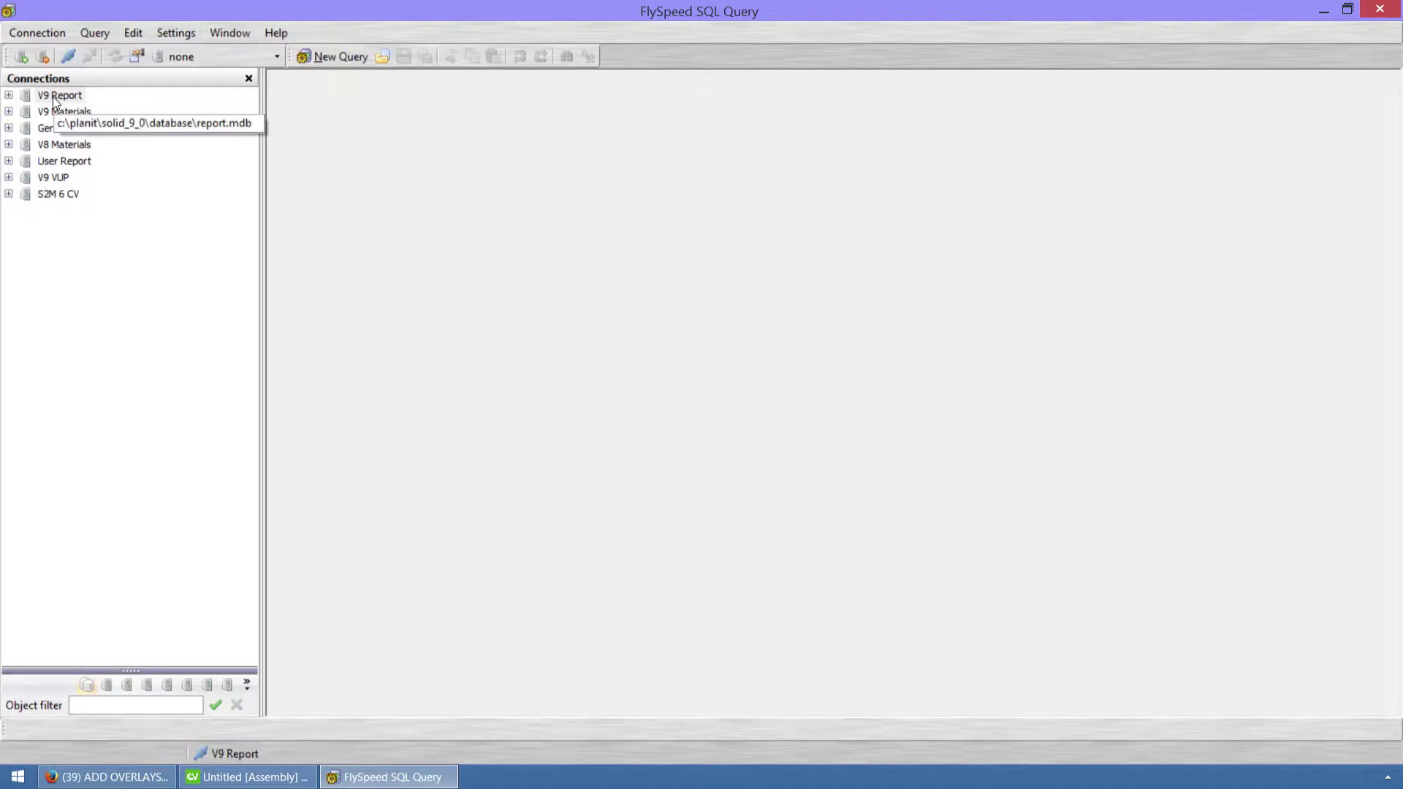
click(19, 62)
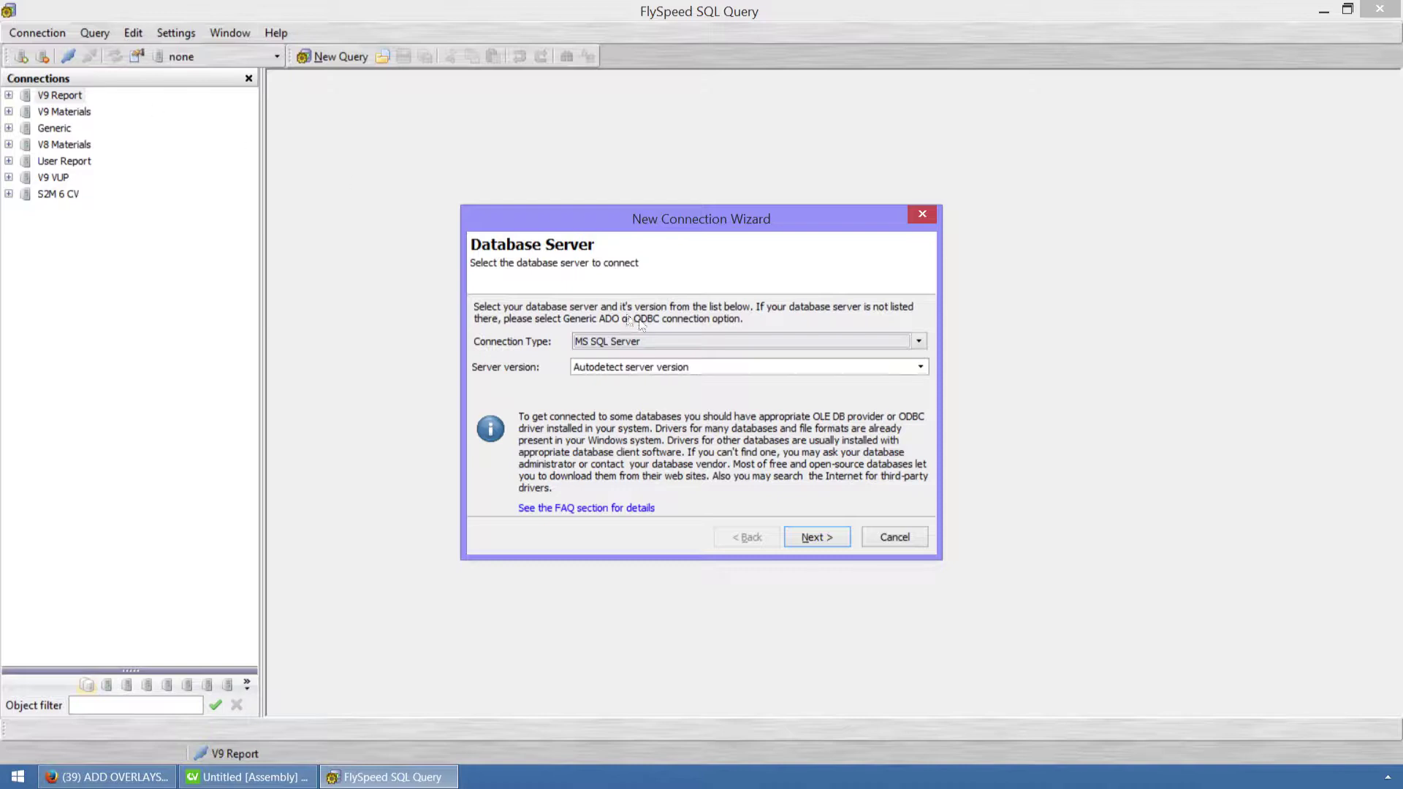
click(733, 339)
click(603, 370)
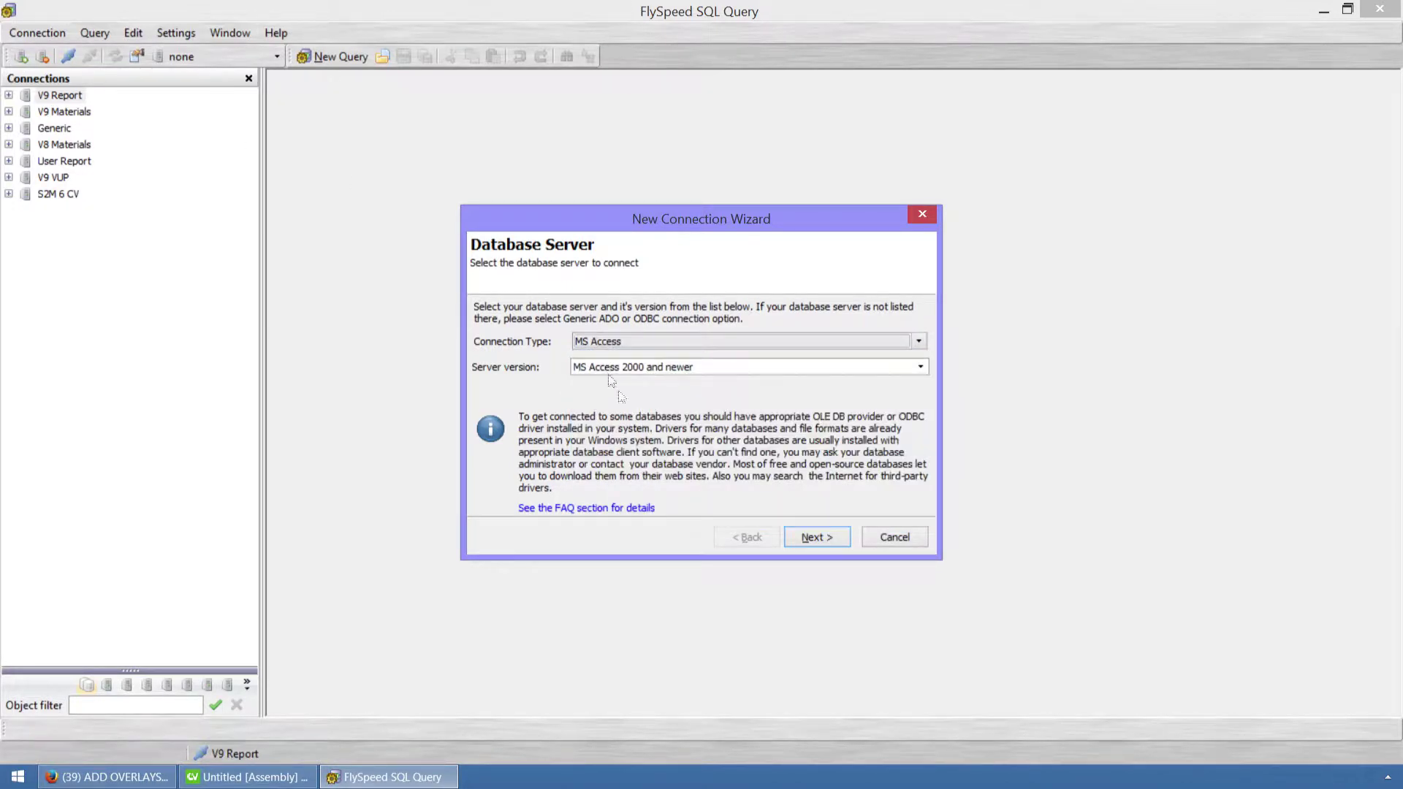
click(813, 537)
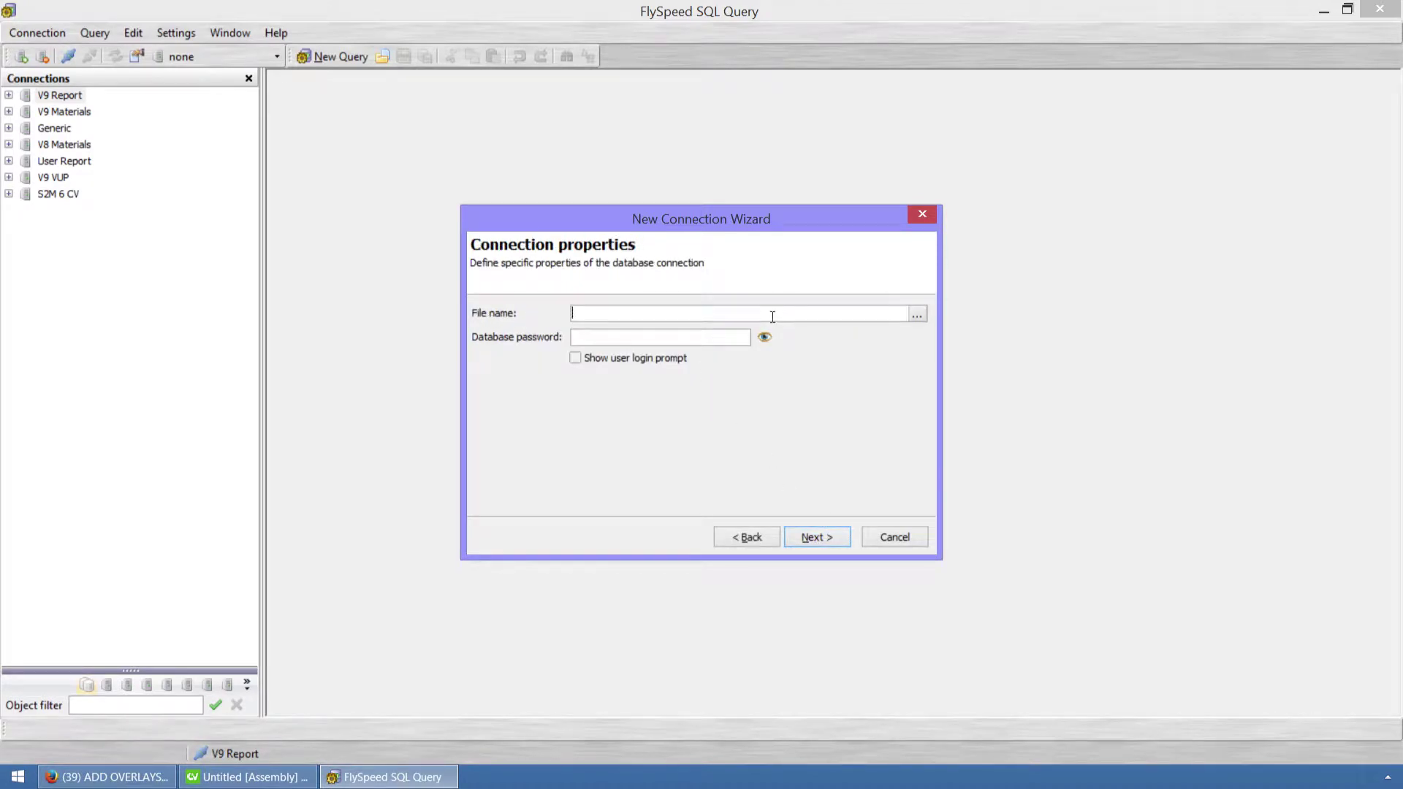
text(C:\planit\solid_9_0\database\)
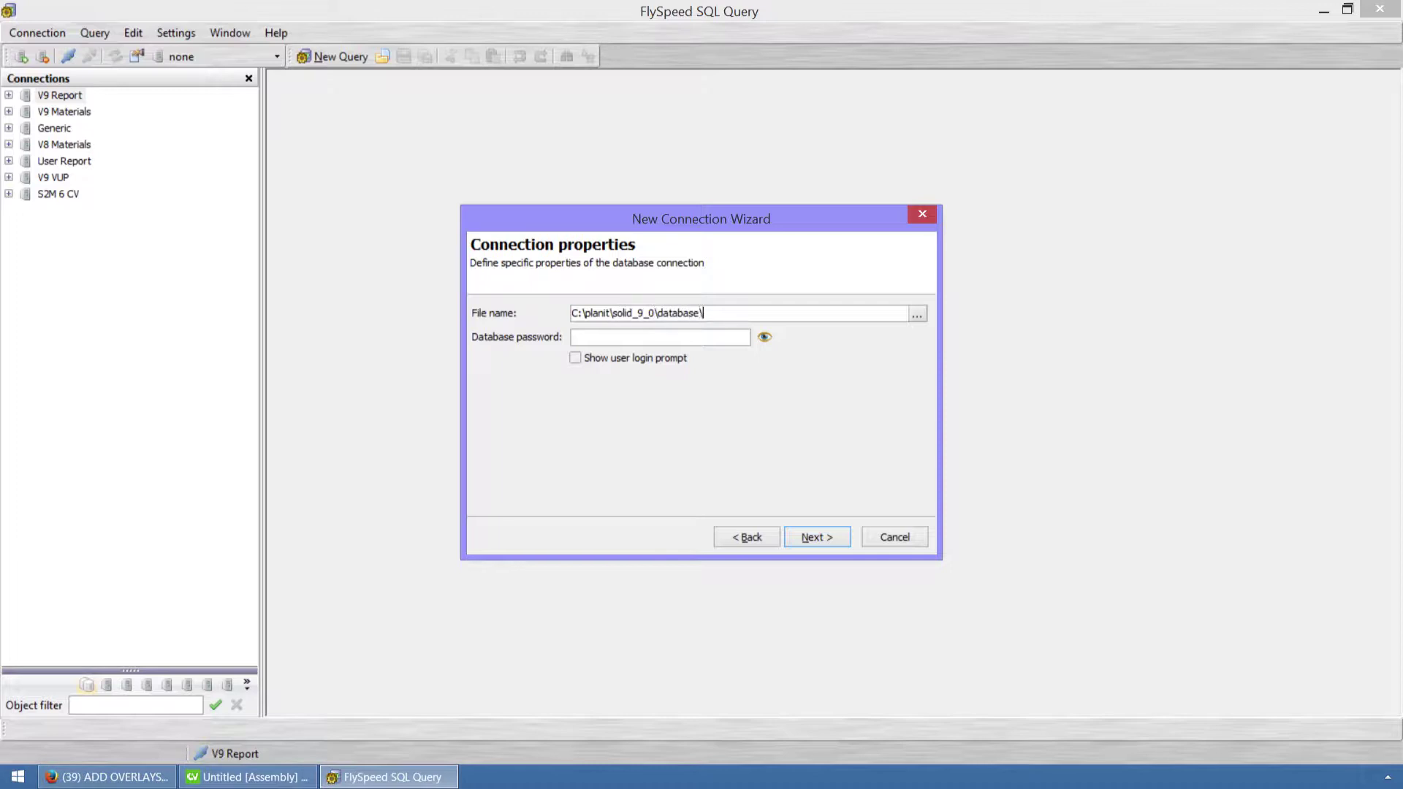
text(report.mdb)
click(809, 541)
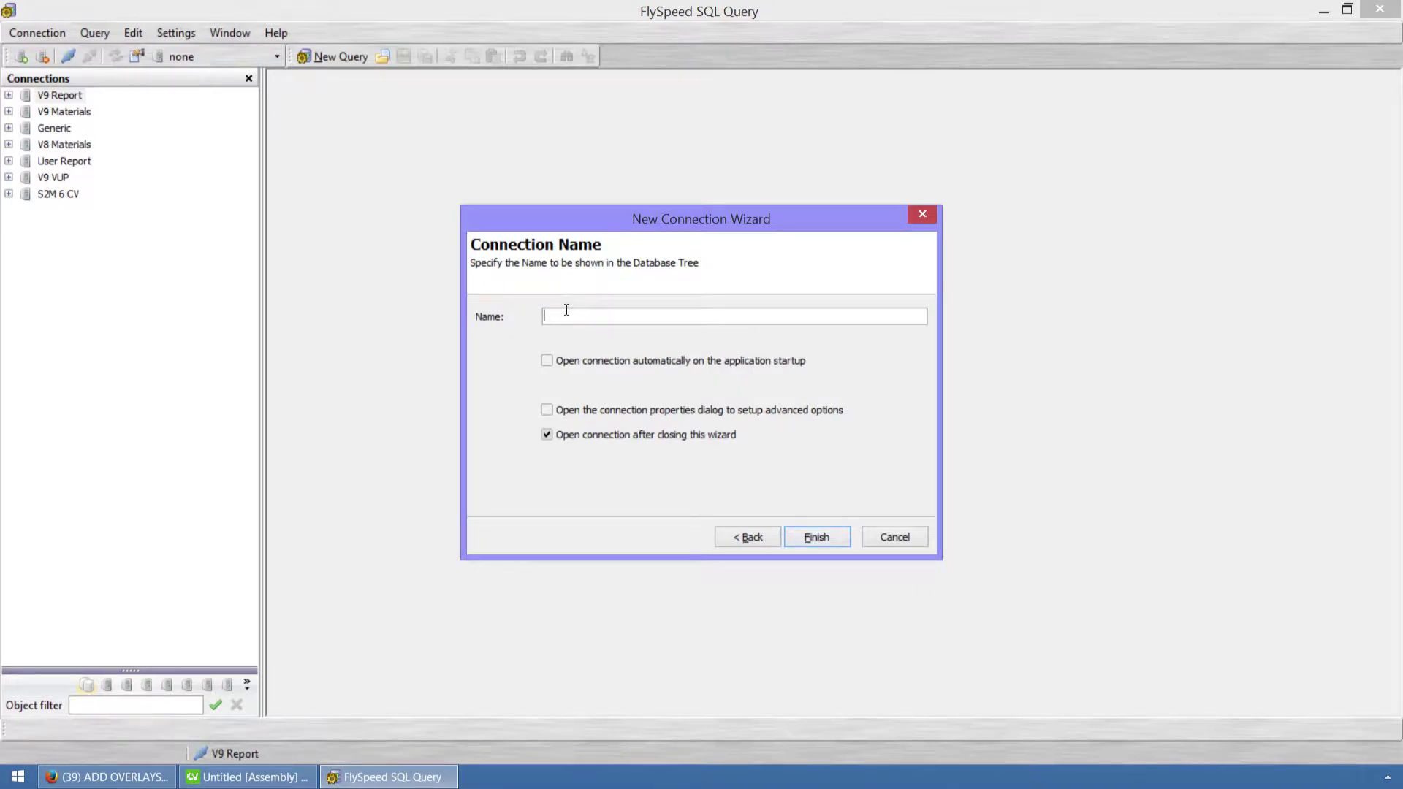
text(V9 Report)
click(896, 544)
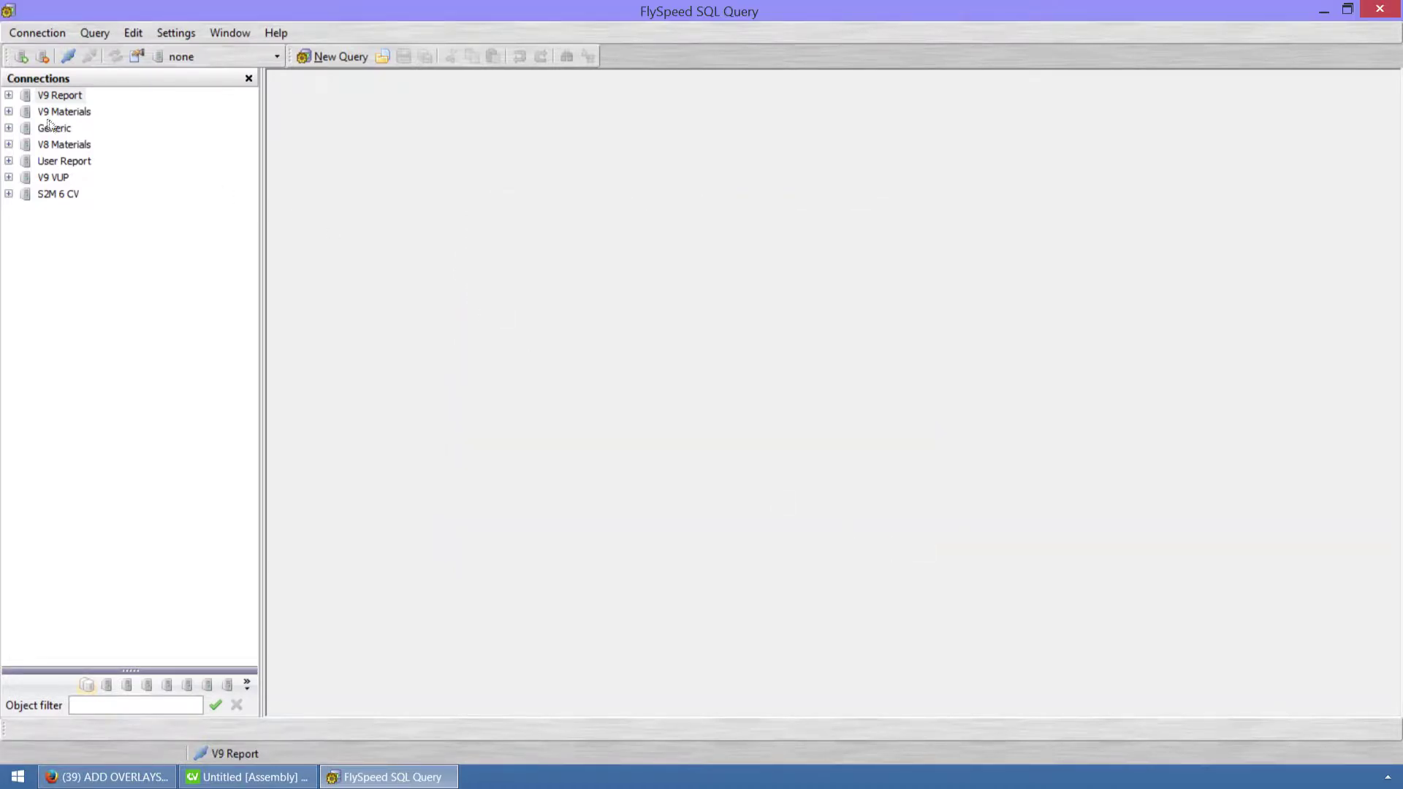
- Connect to the V9 Report database and paste the copied Doors SQL into a new query
click(9, 95)
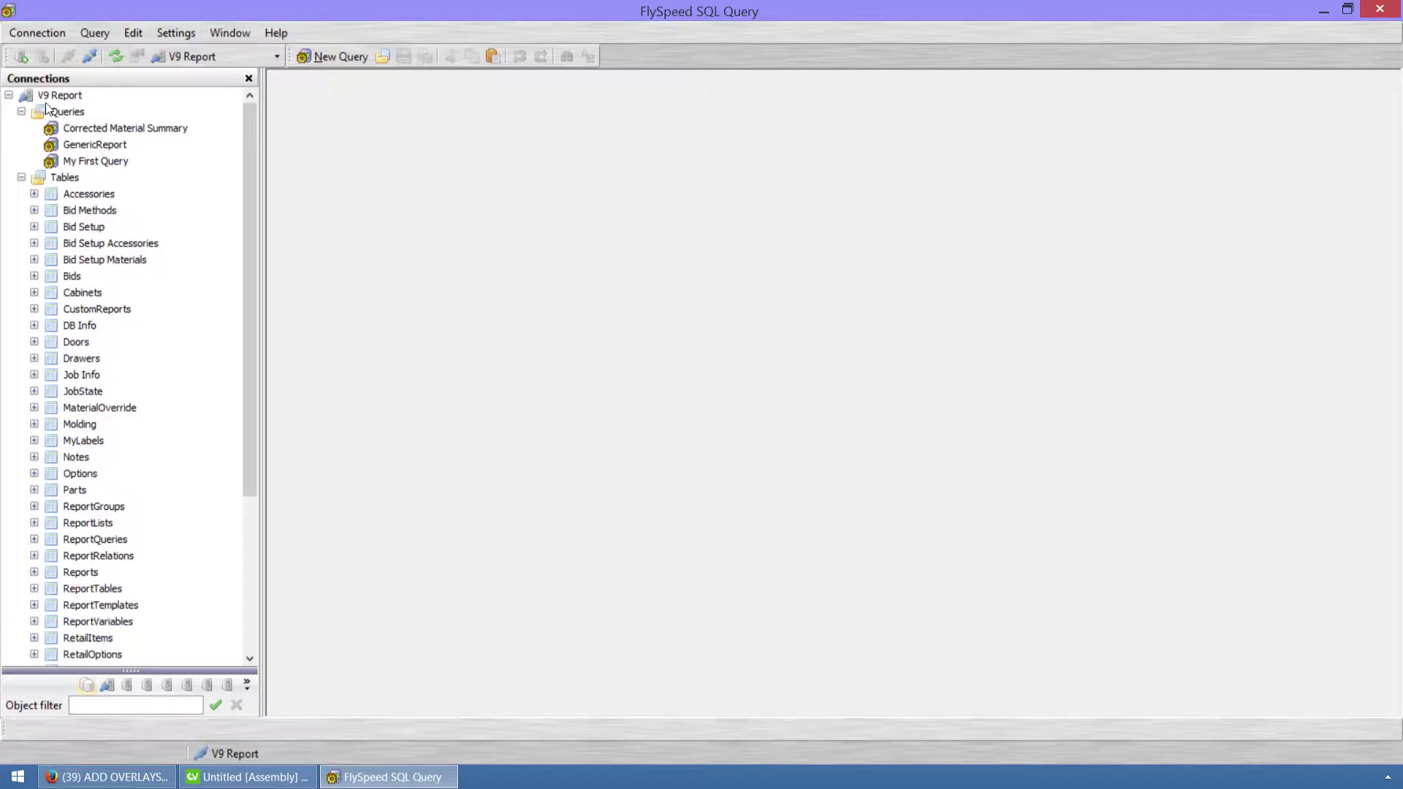
click(315, 57)
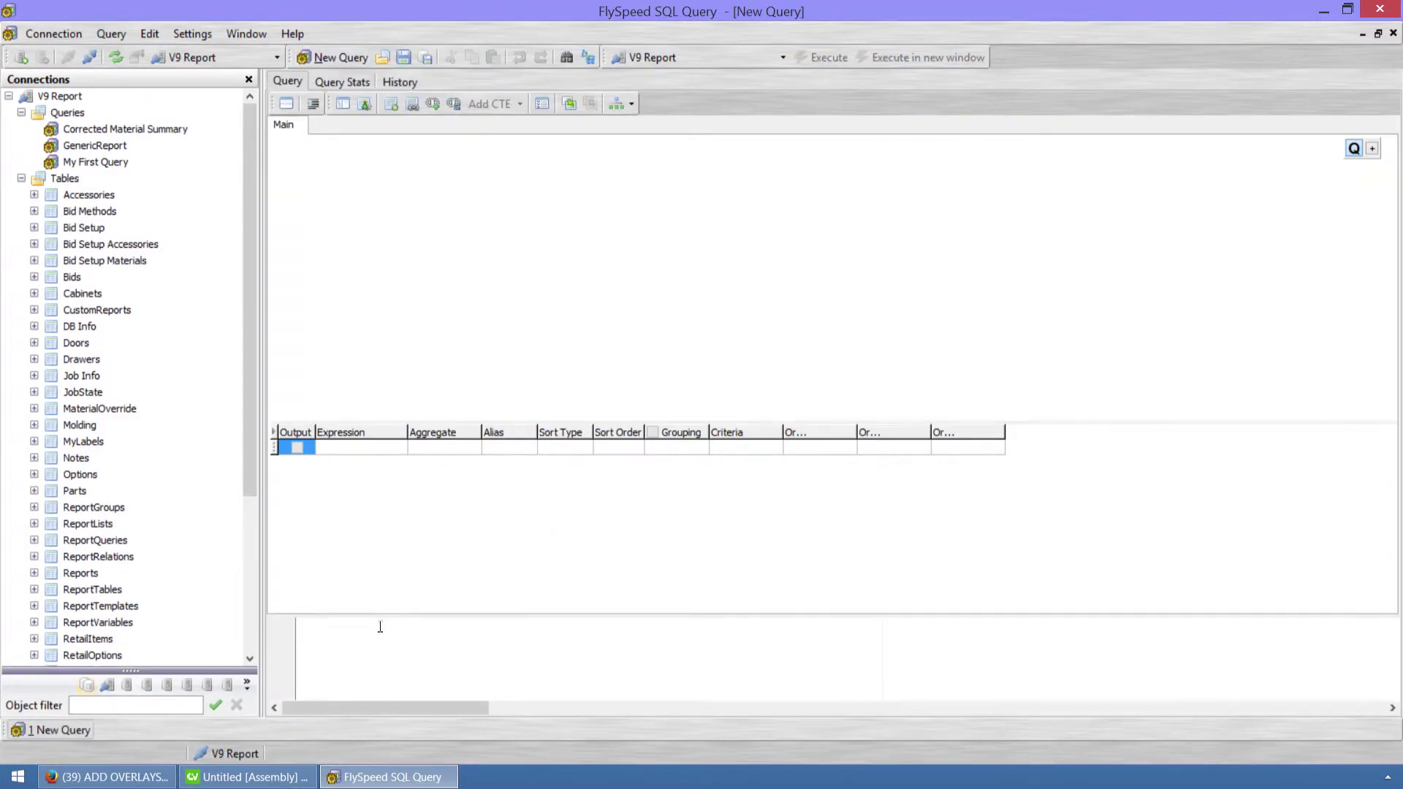
click(363, 641)
key(ctrl+v)
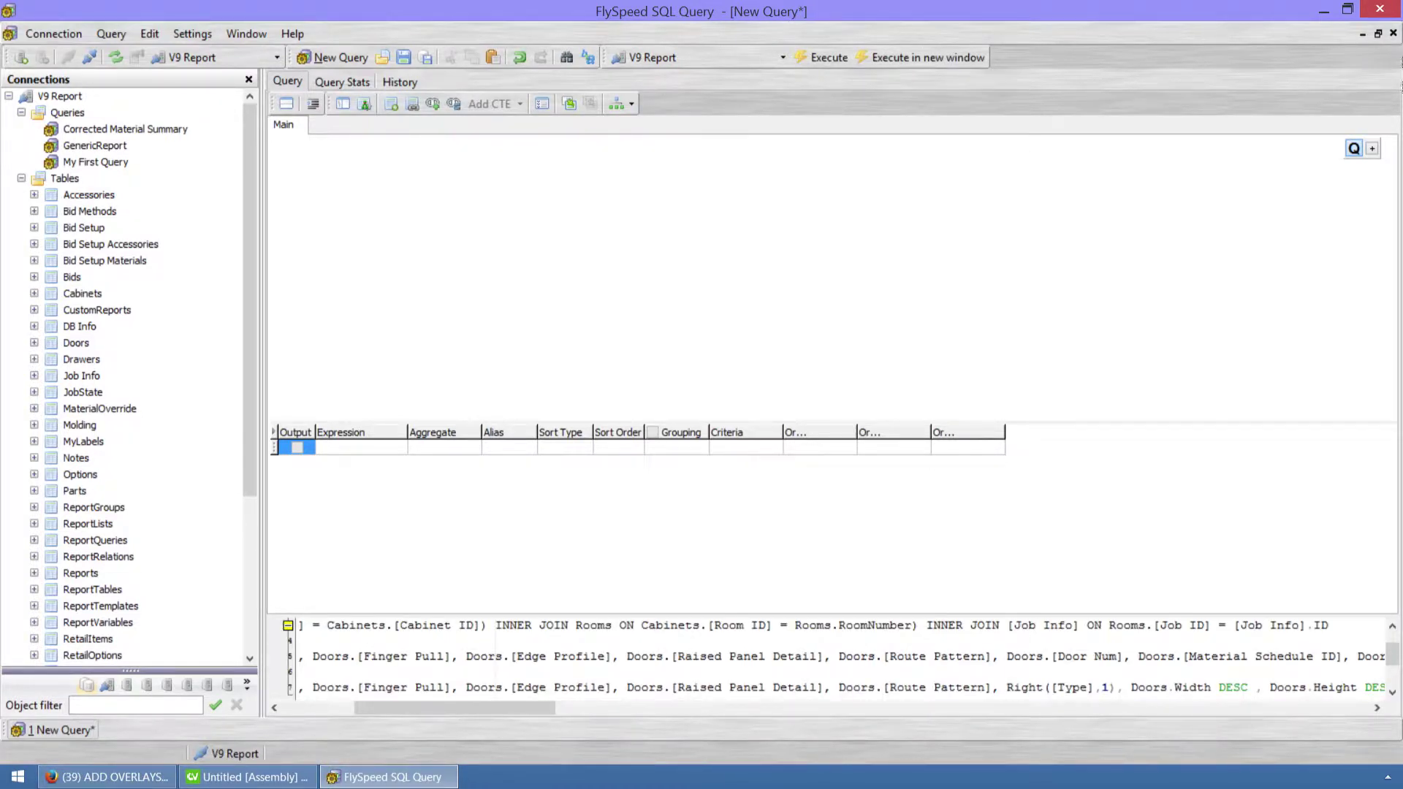
click(1167, 276)
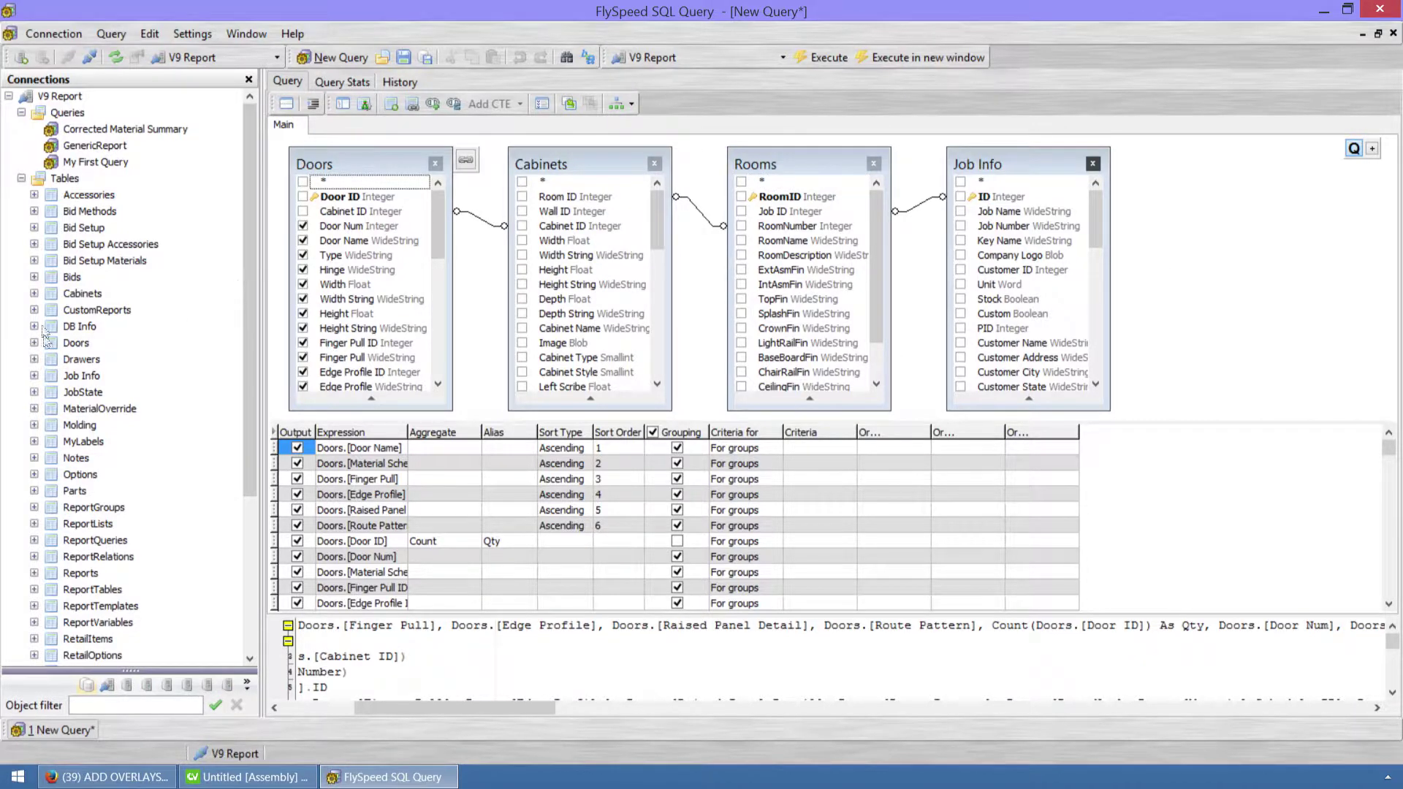
- Add the DoorNotes view to the query diagram and join its ParentID to Door ID in Doors
click(21, 179)
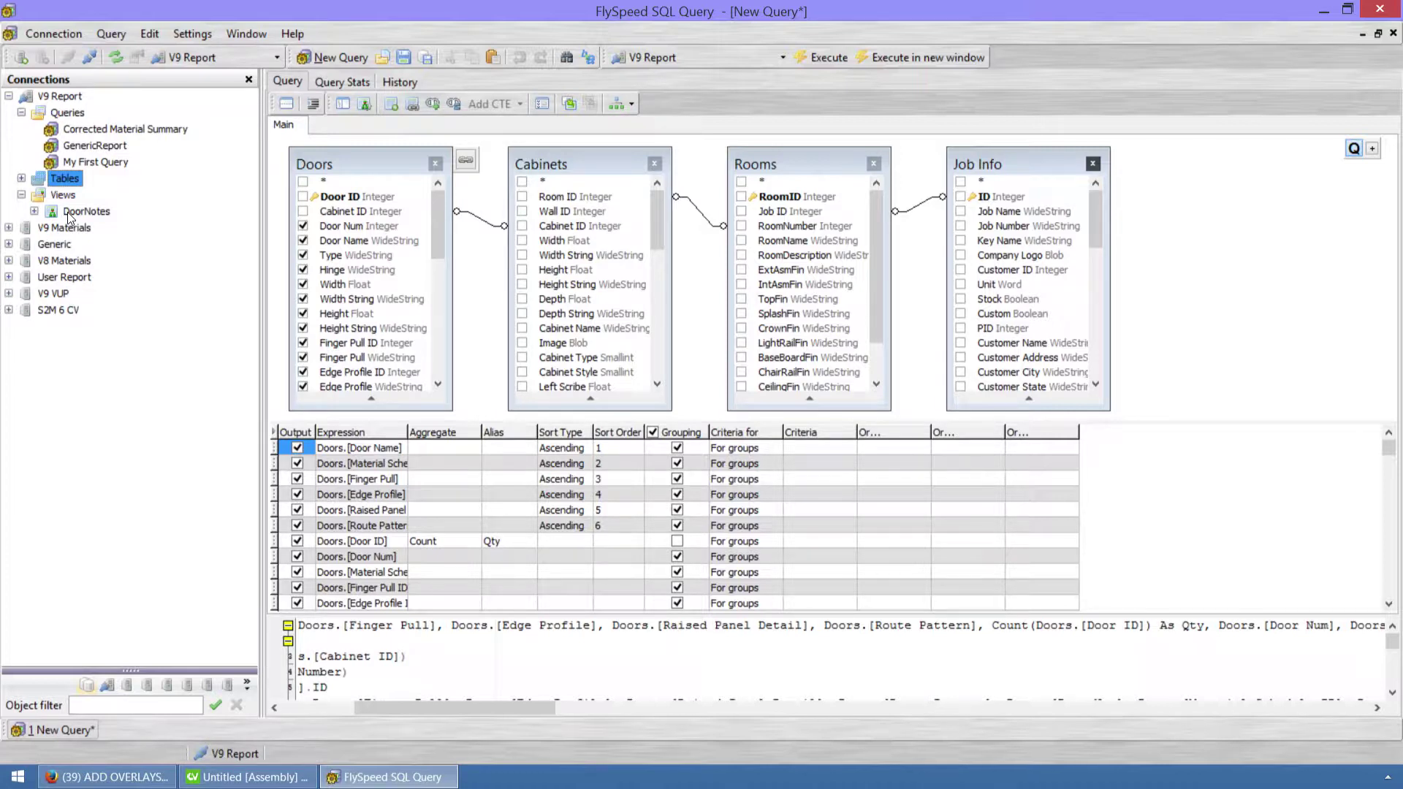
drag(67, 211, 1206, 249)
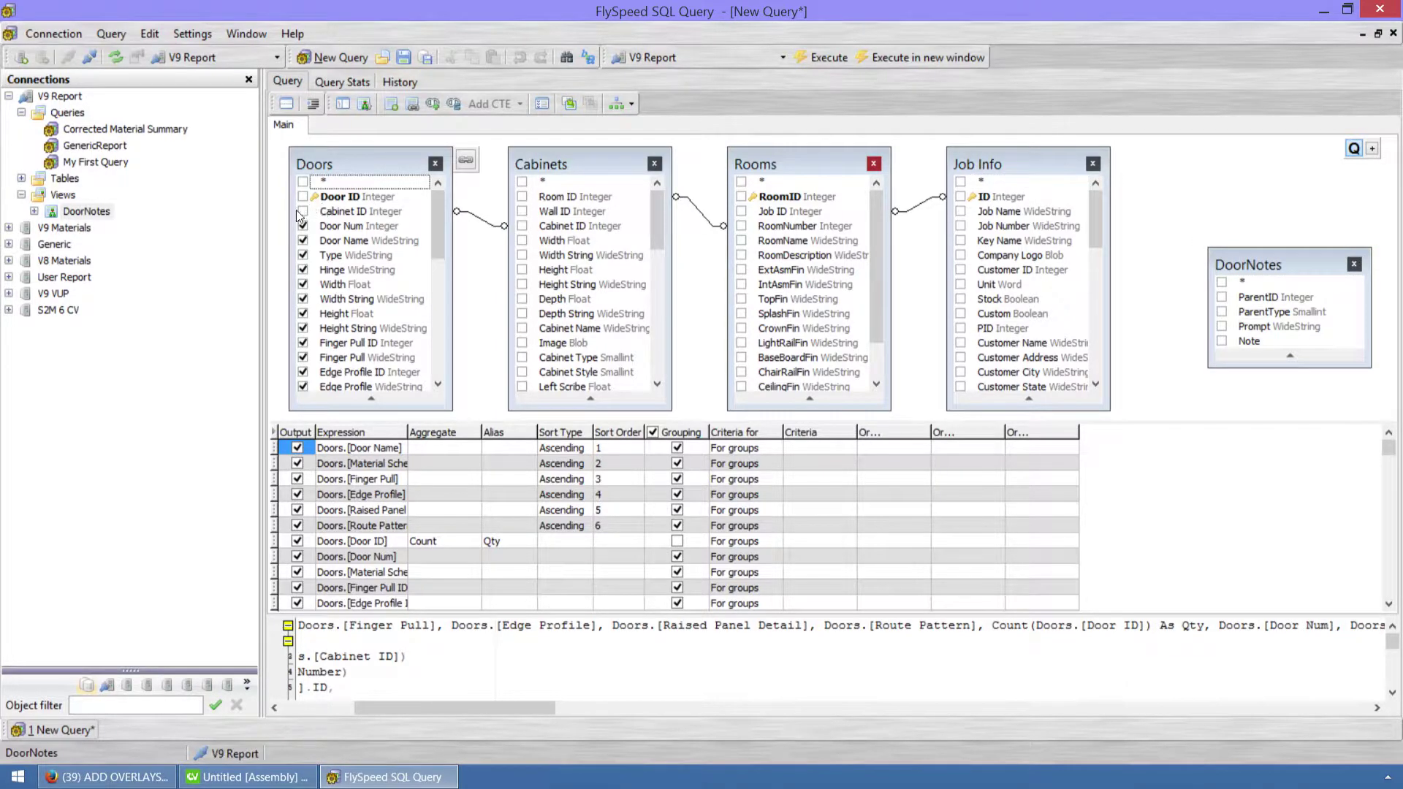
click(346, 197)
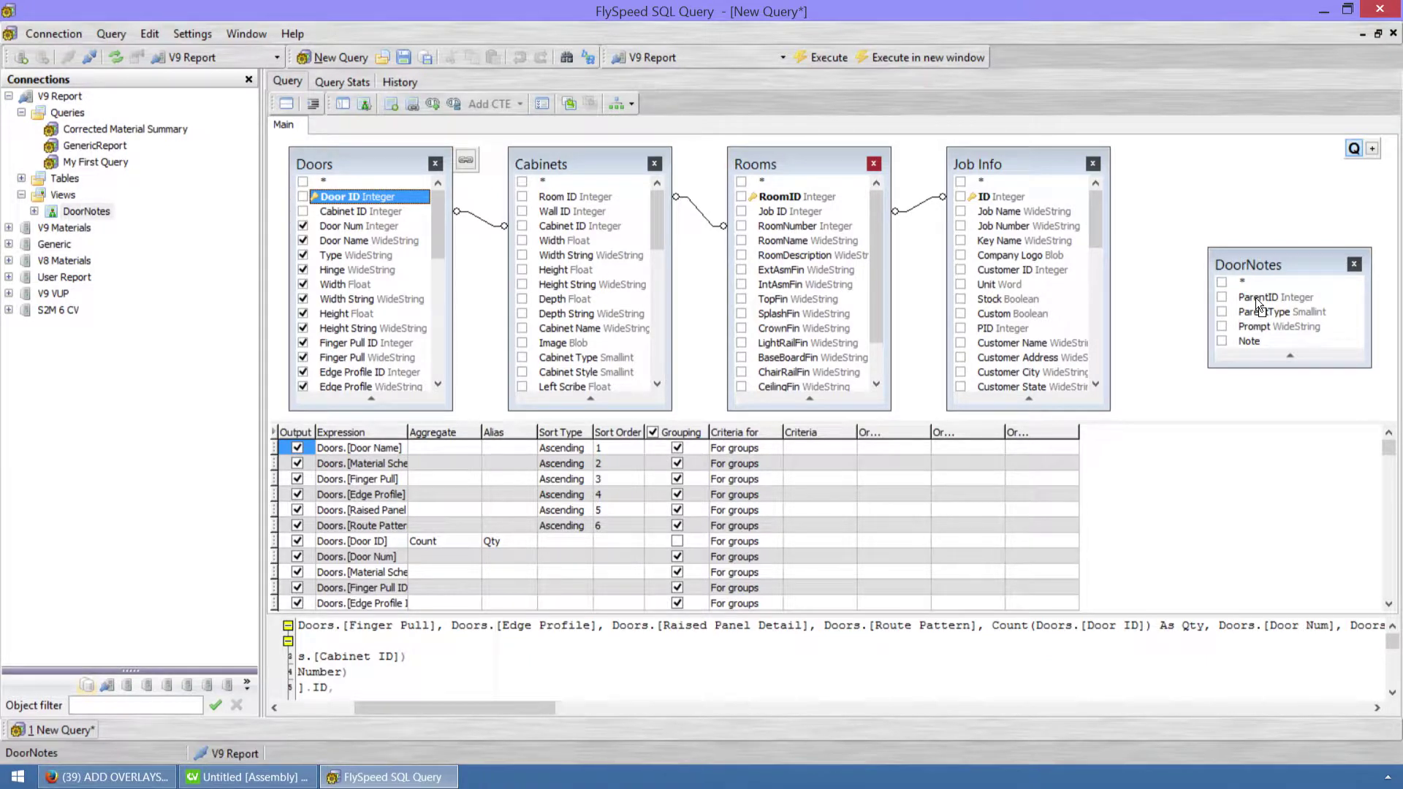
drag(1255, 296, 1230, 213)
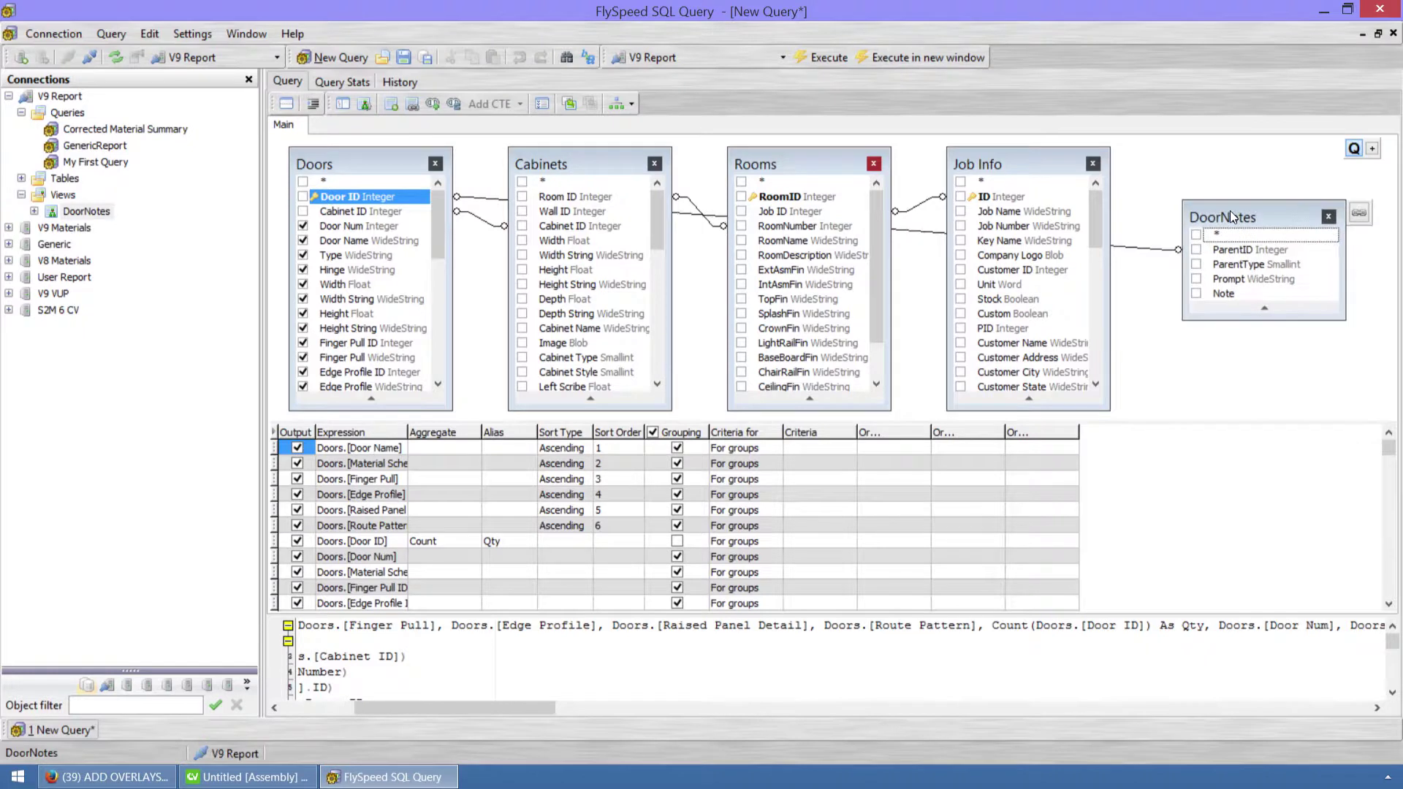
- Include the Prompt and Note fields of DoorNotes in the output and execute the query to check those columns
click(1196, 279)
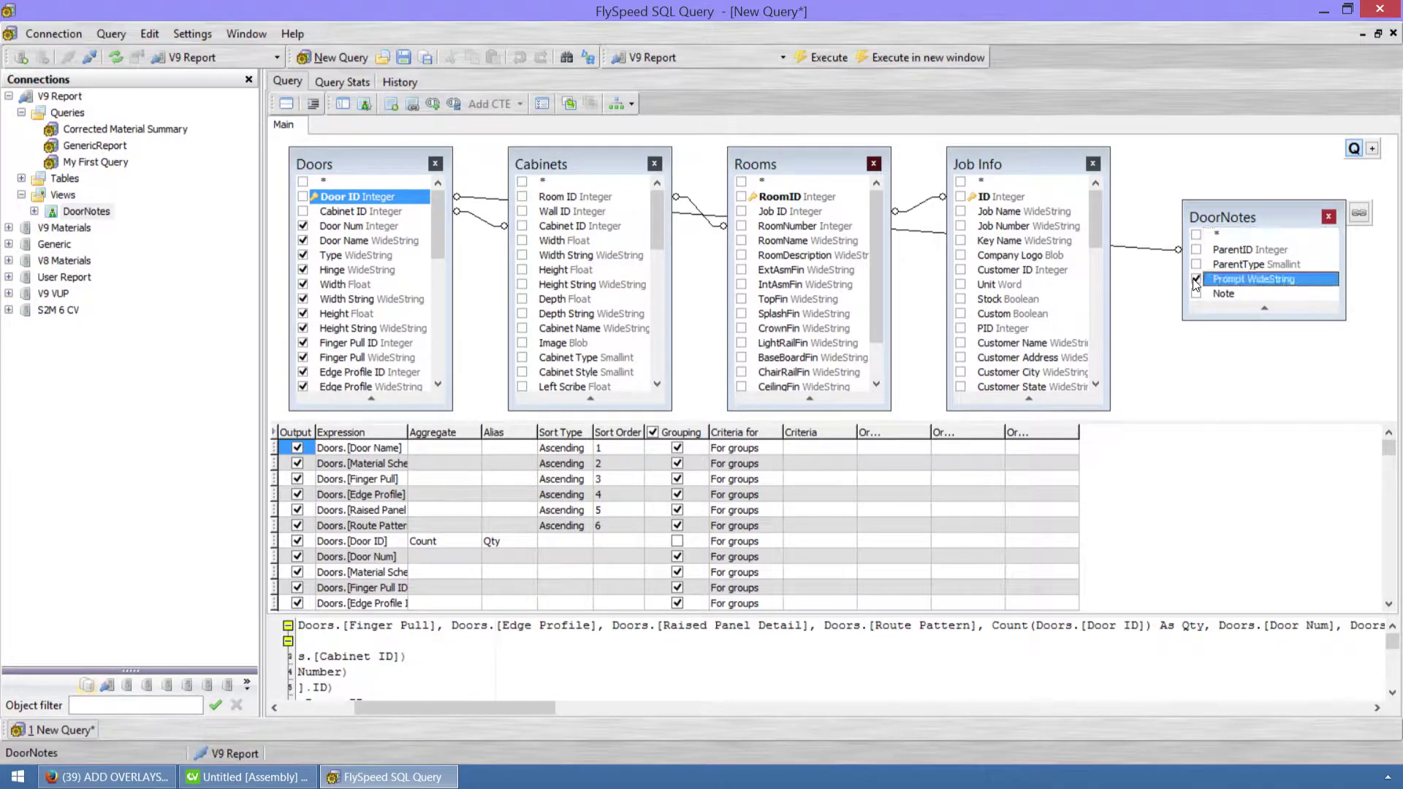
click(1196, 293)
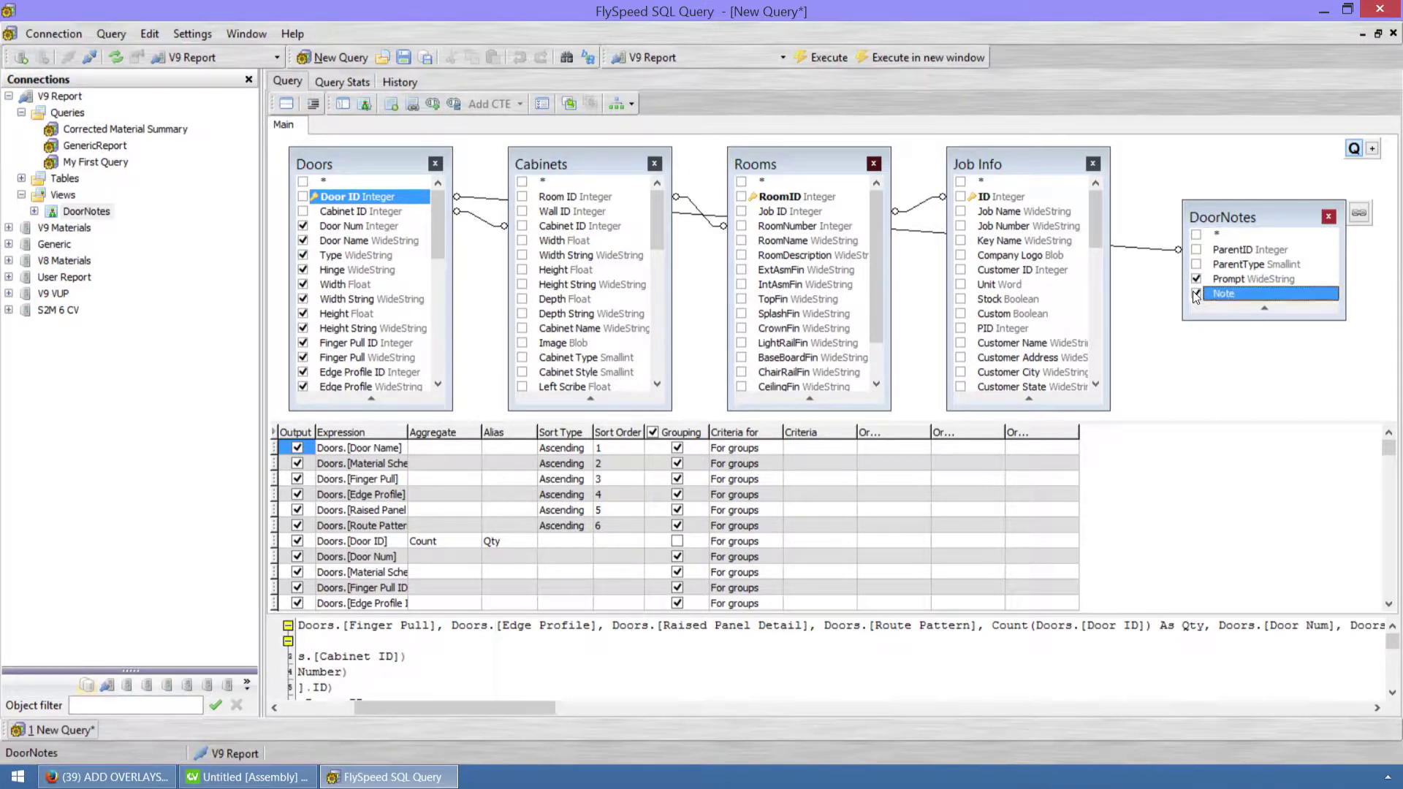
click(804, 58)
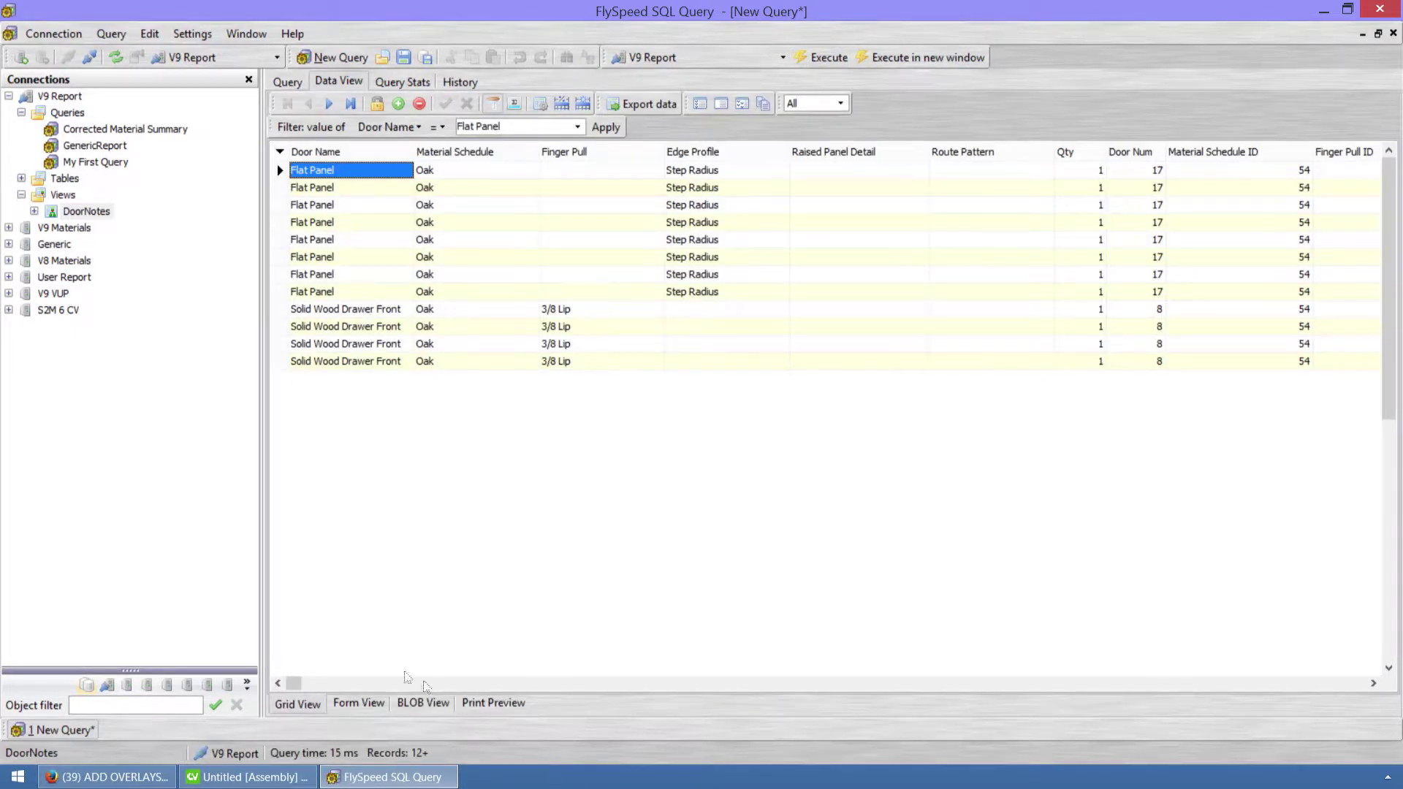
click(1373, 682)
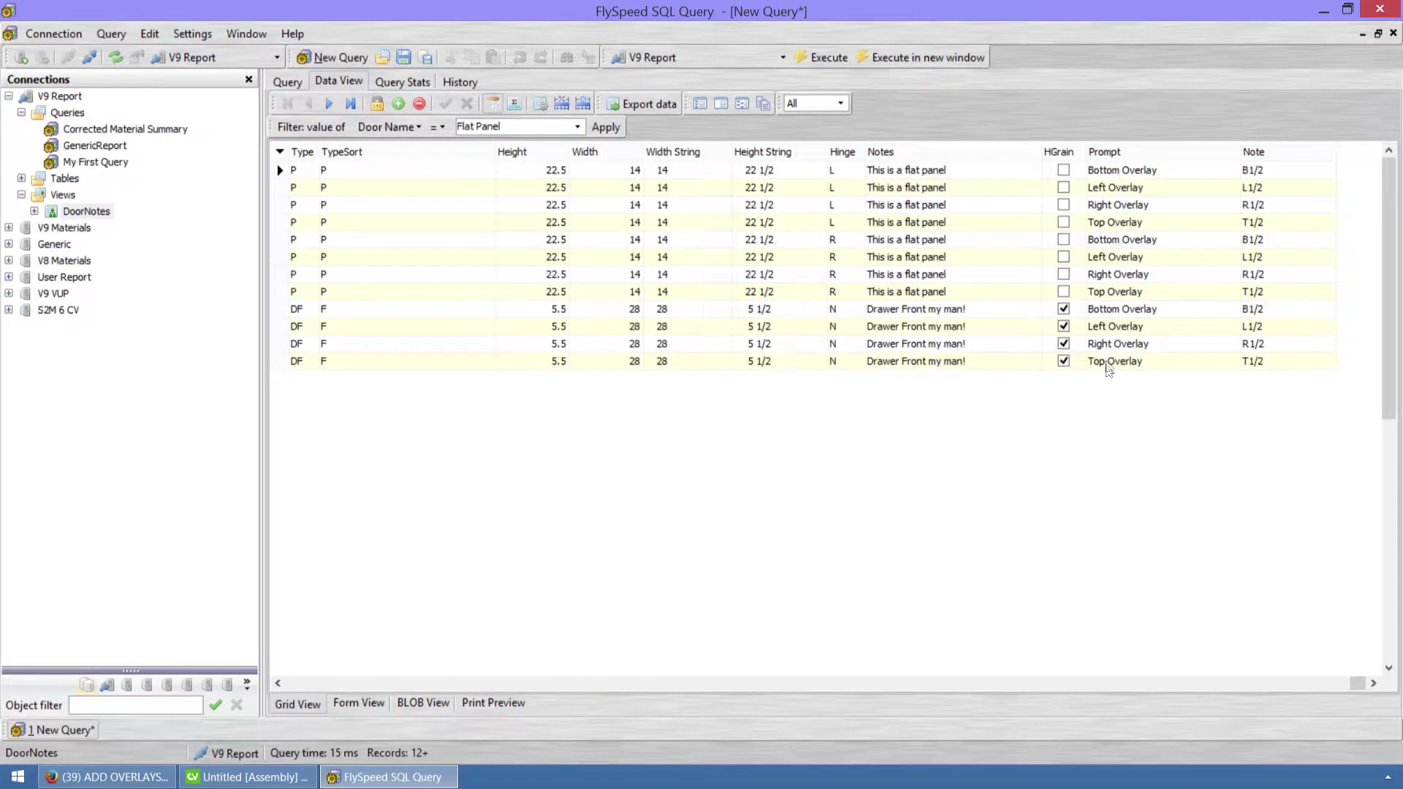
- Copy the complete joined query SQL and paste it over the Doors table's existing SQL in Cabinet Vision
click(286, 80)
click(371, 657)
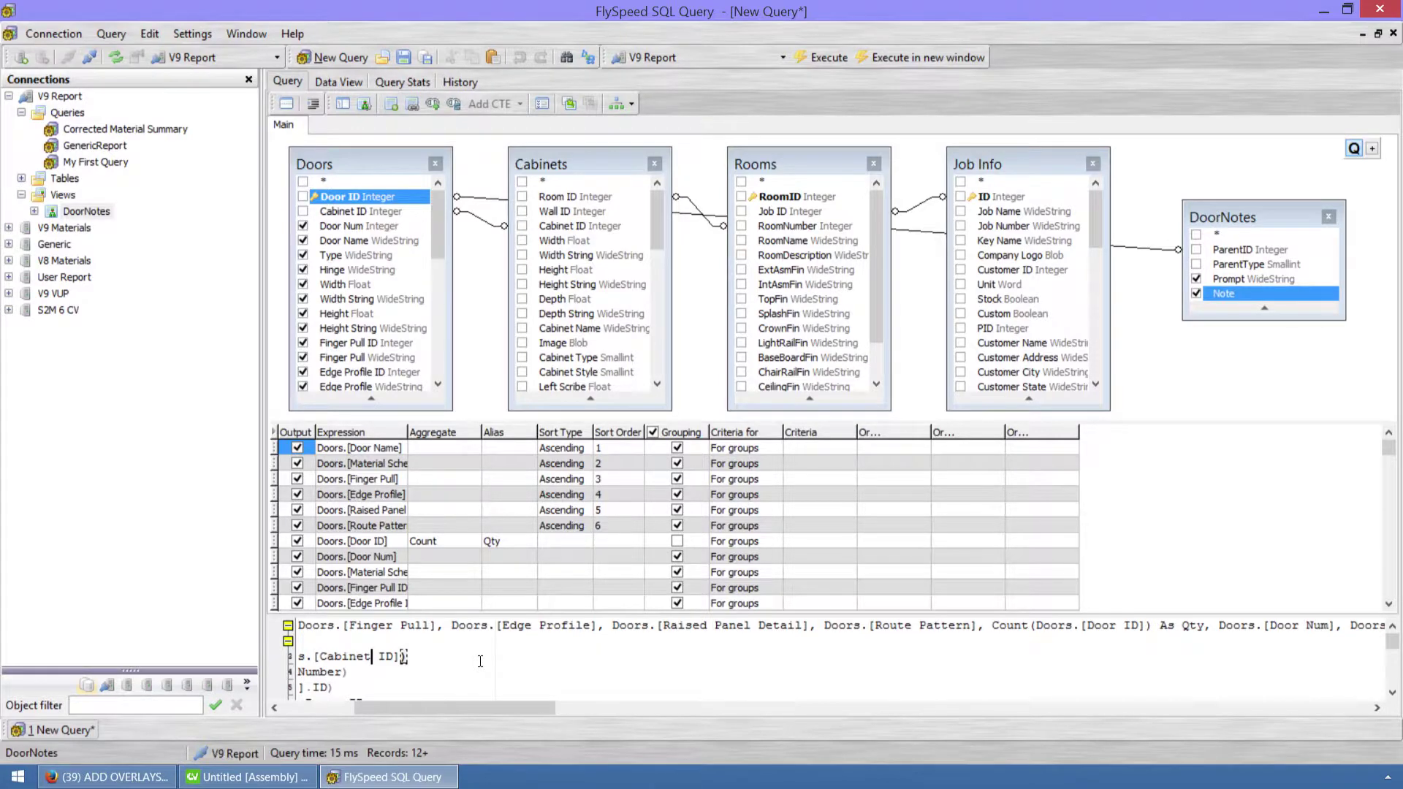
key(ctrl+a)
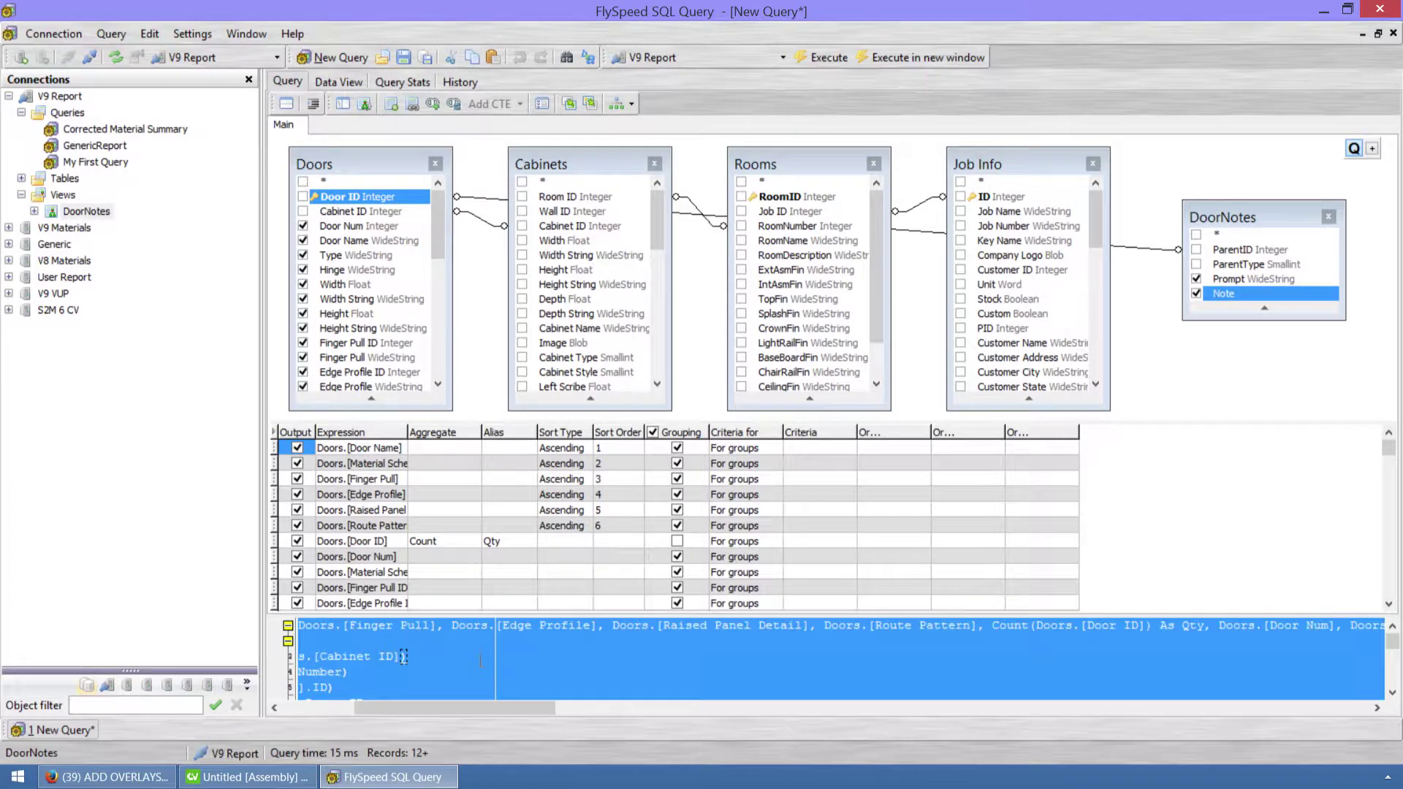
click(160, 36)
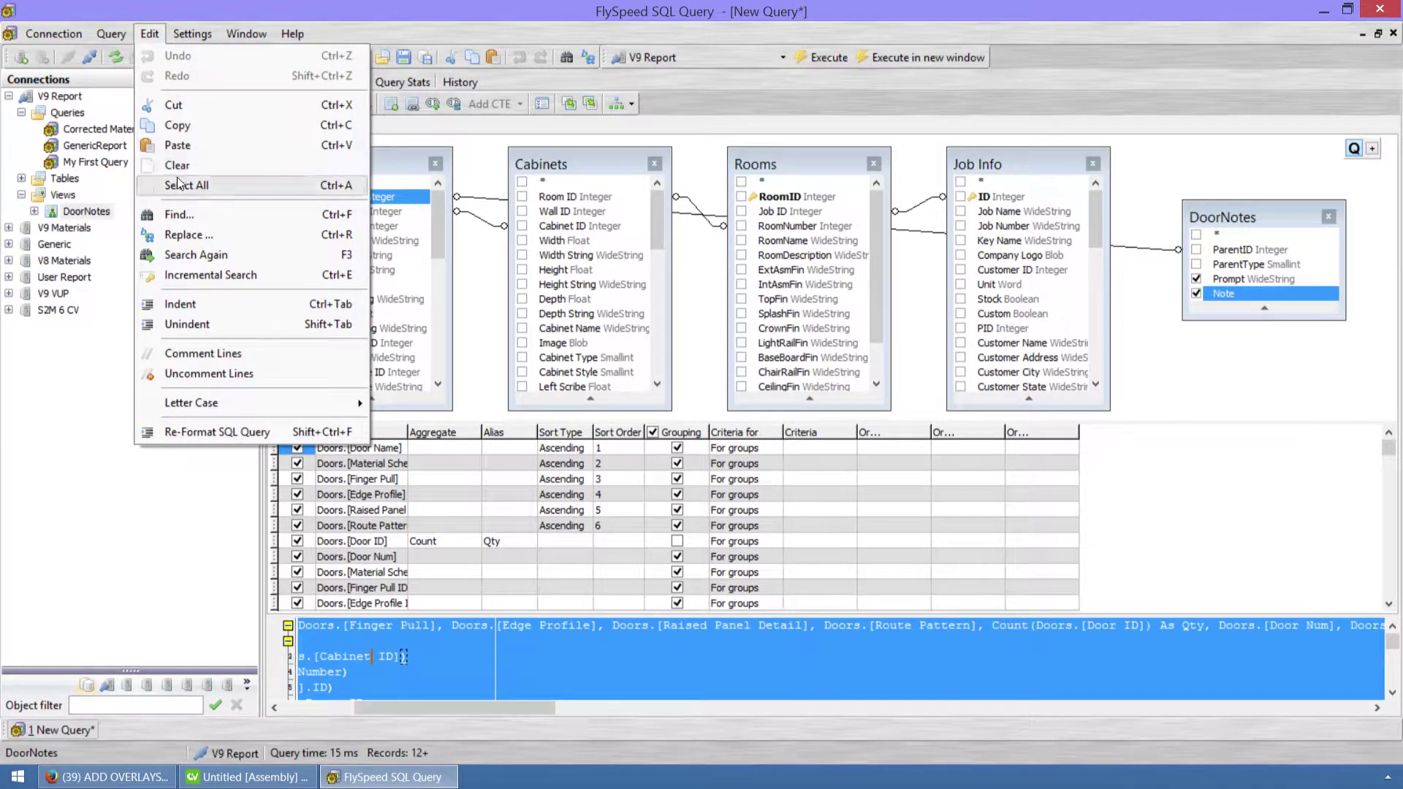
click(178, 184)
click(149, 35)
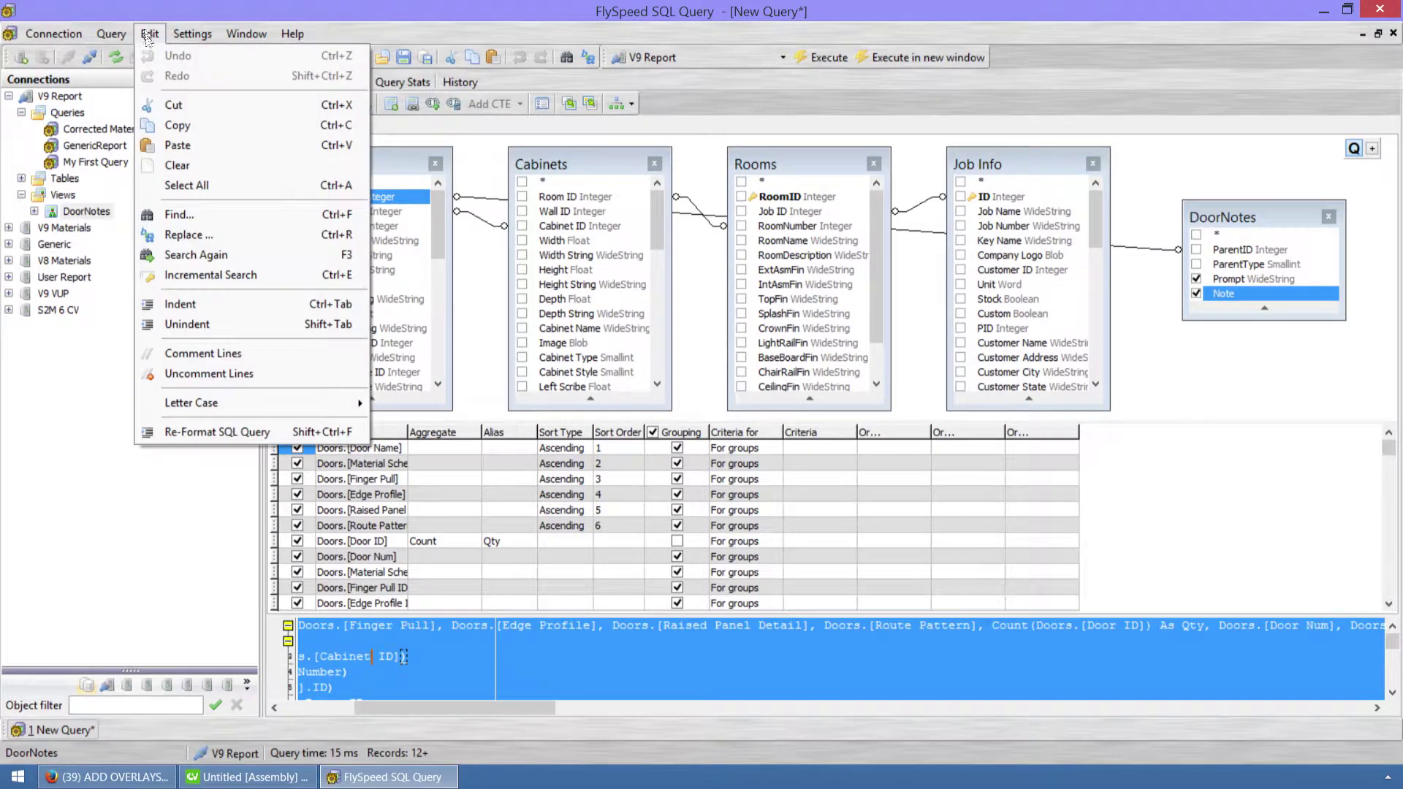
click(173, 125)
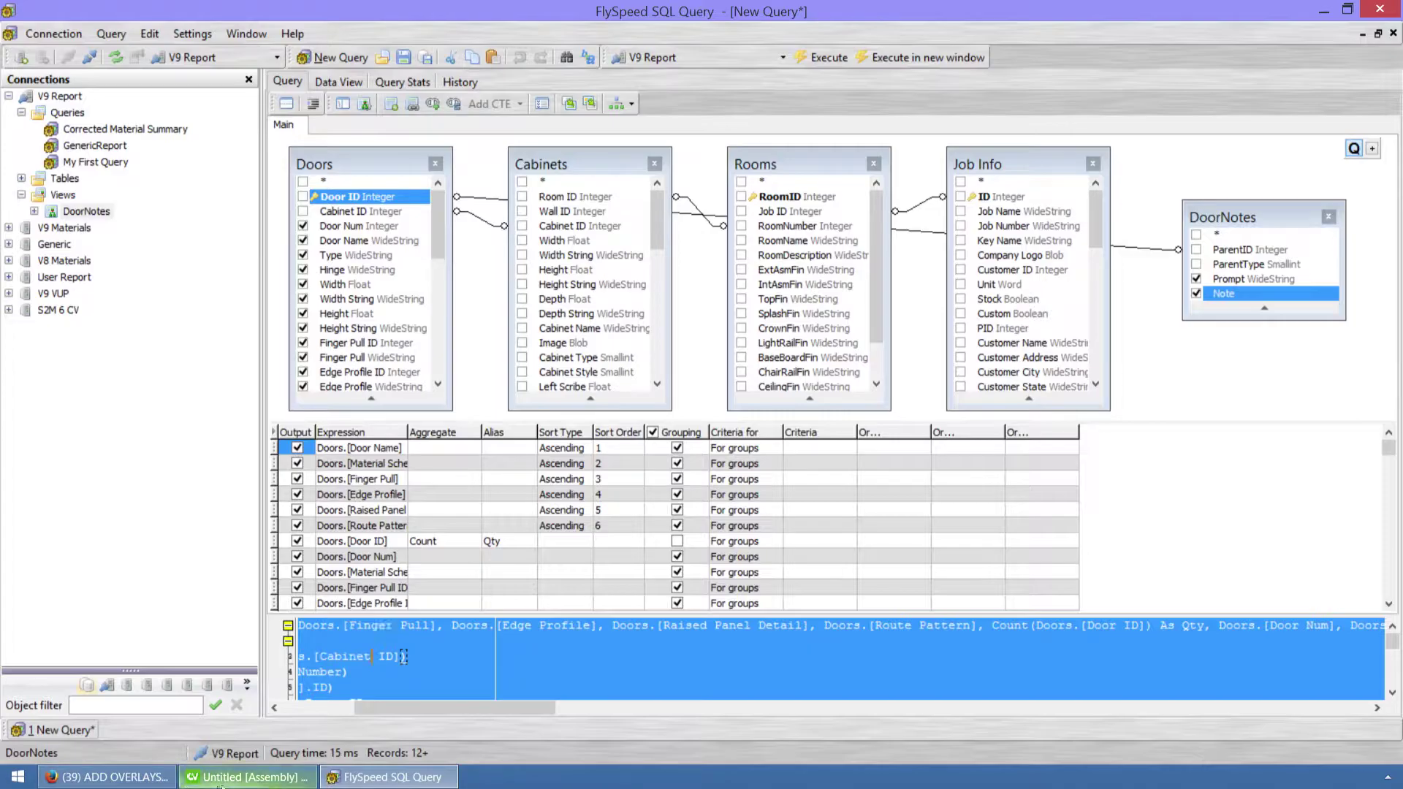
click(246, 777)
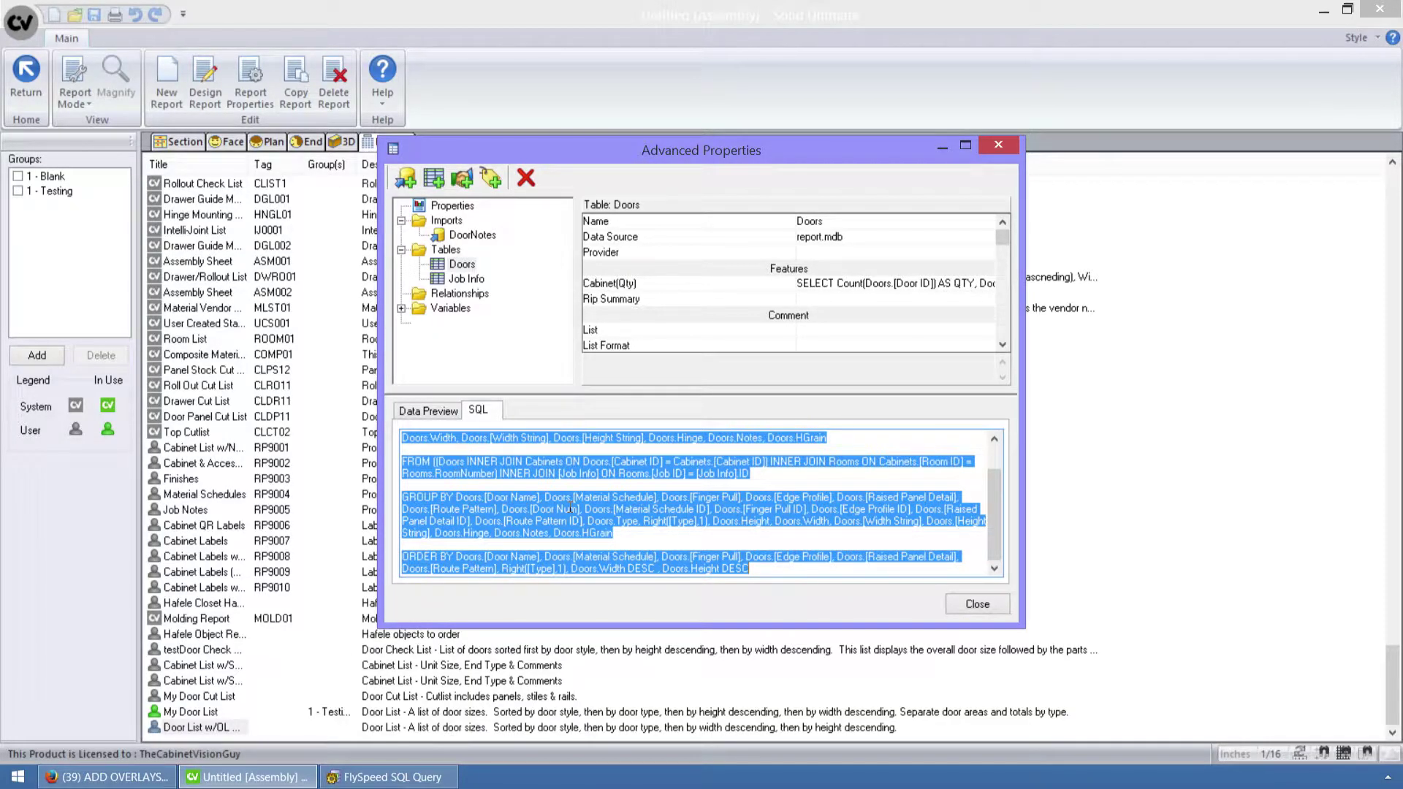
key(ctrl+v)
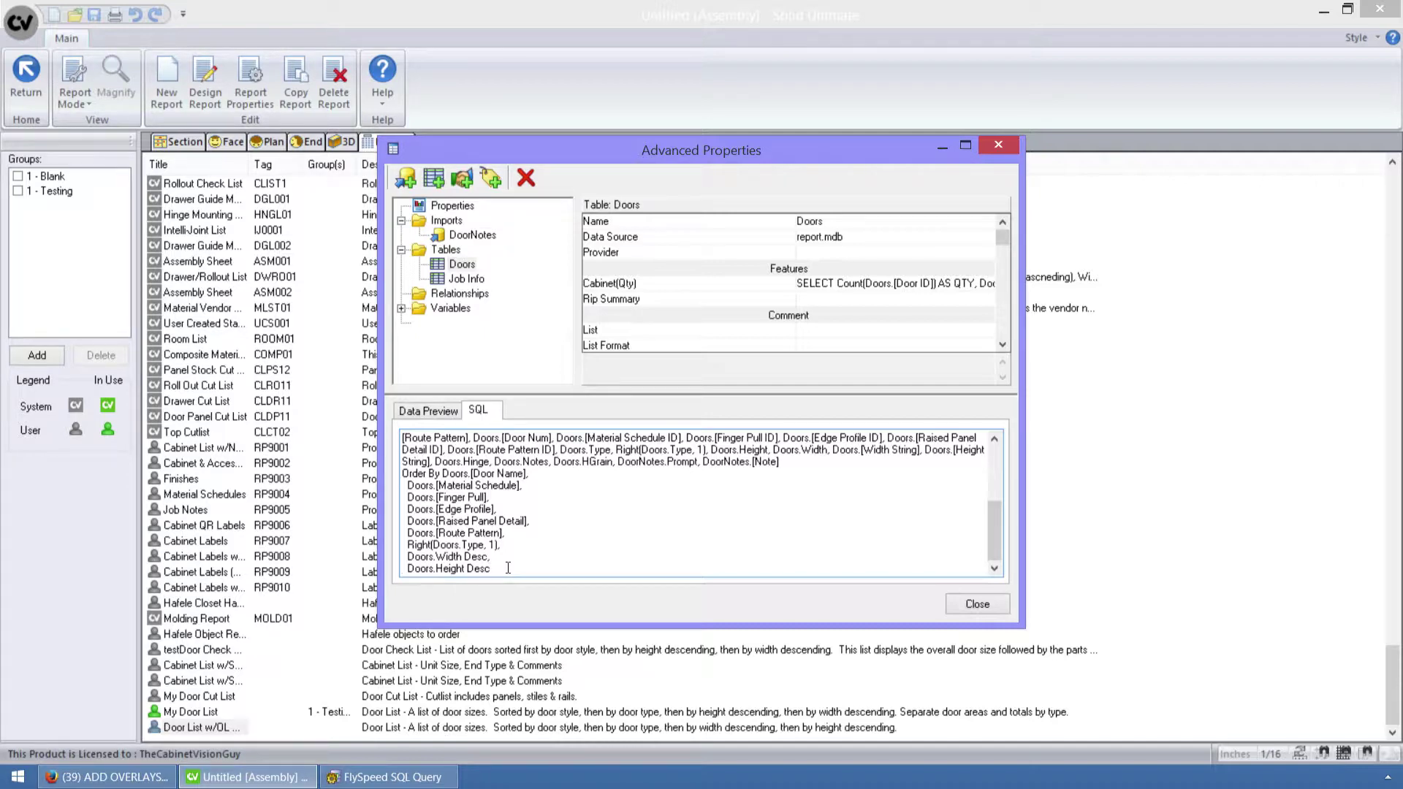
- Remove the line breaks within the Order By clause of the Doors SQL so its fields run together as one statement
key(BackSpace)
key(BackSpace)
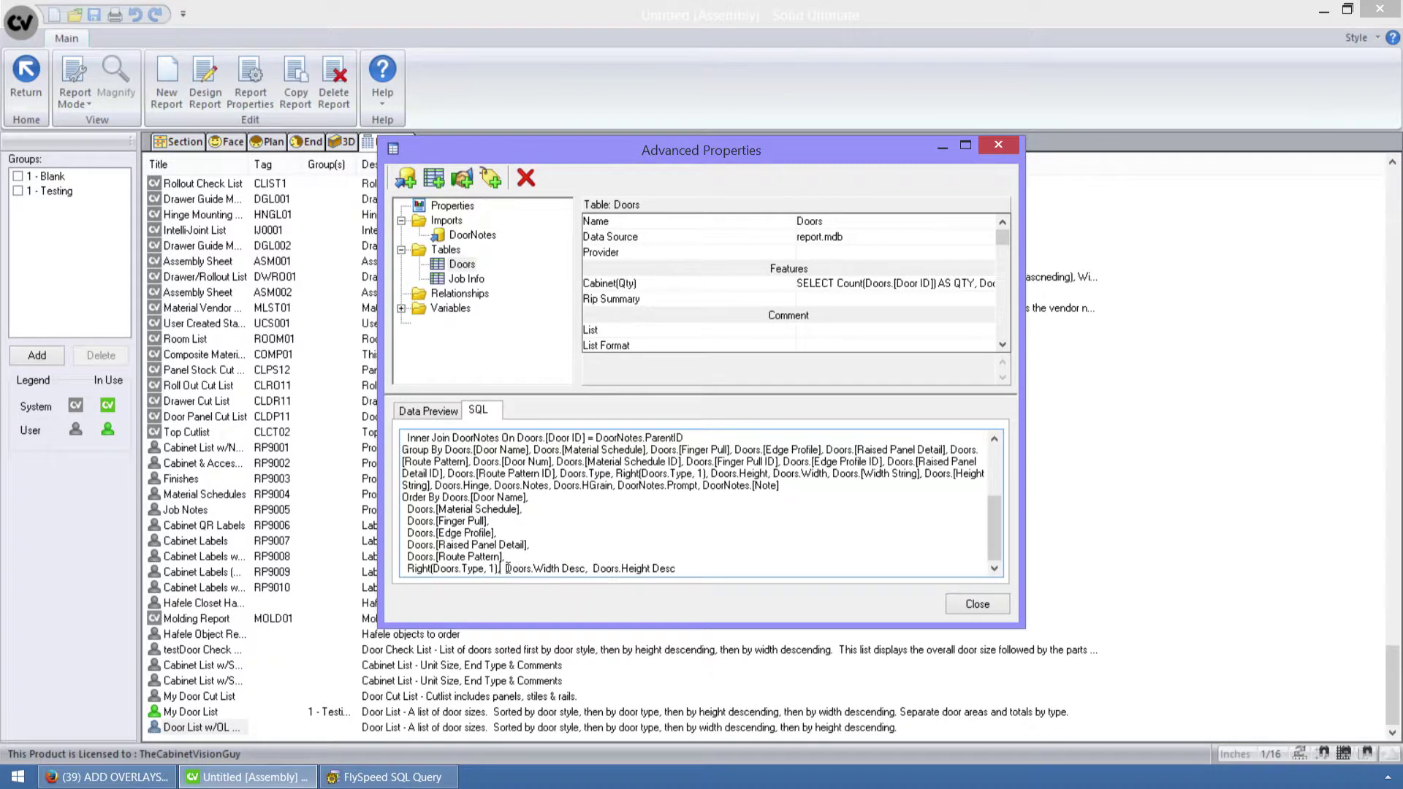
key(Home)
key(BackSpace)
key(Home)
key(BackSpace)
key(Home)
key(BackSpace)
key(Home)
key(BackSpace)
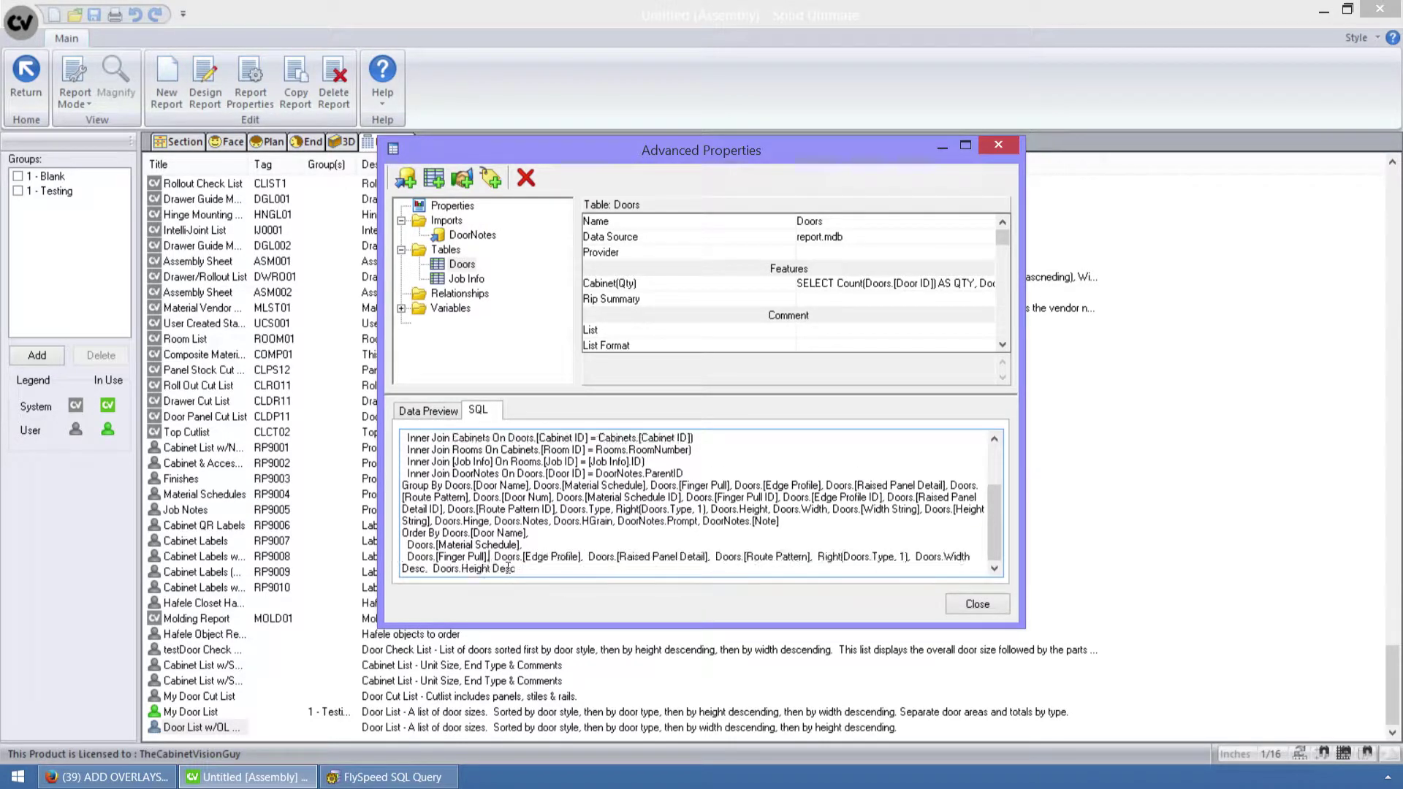
key(Home)
key(BackSpace)
key(Home)
key(BackSpace)
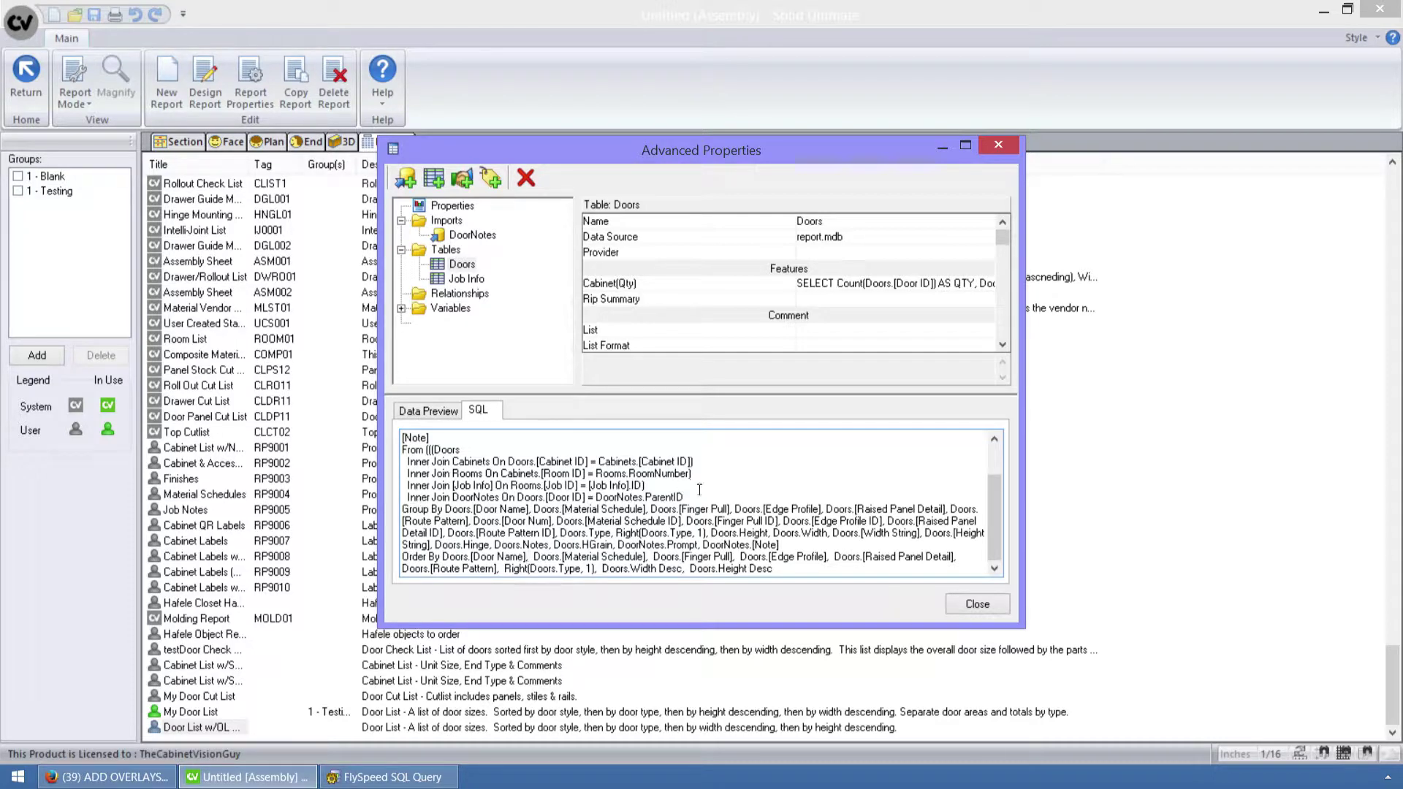
- Join the From line and its Inner Join lines into one continuous clause in the Doors SQL
key(BackSpace)
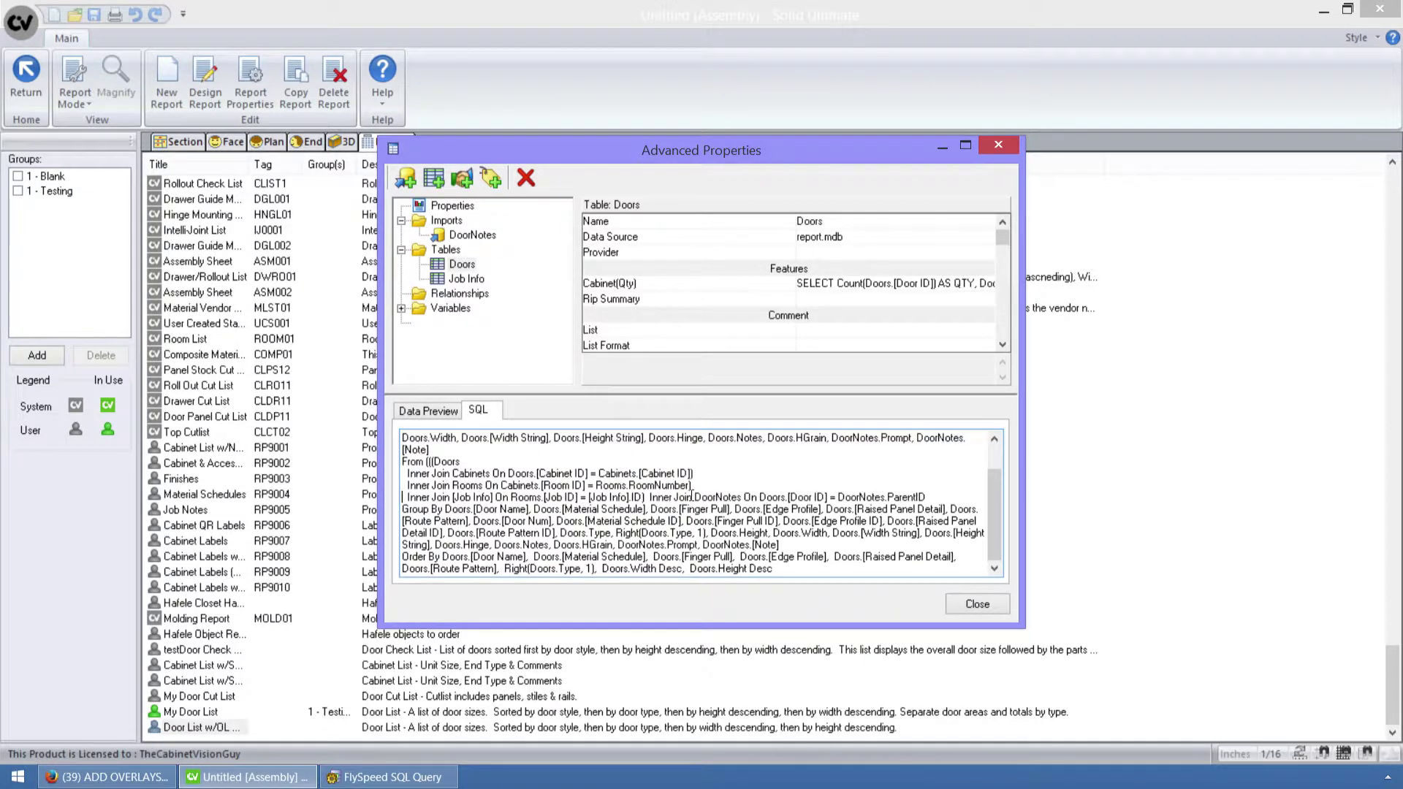
key(Home)
key(BackSpace)
key(Home)
key(BackSpace)
key(Home)
key(BackSpace)
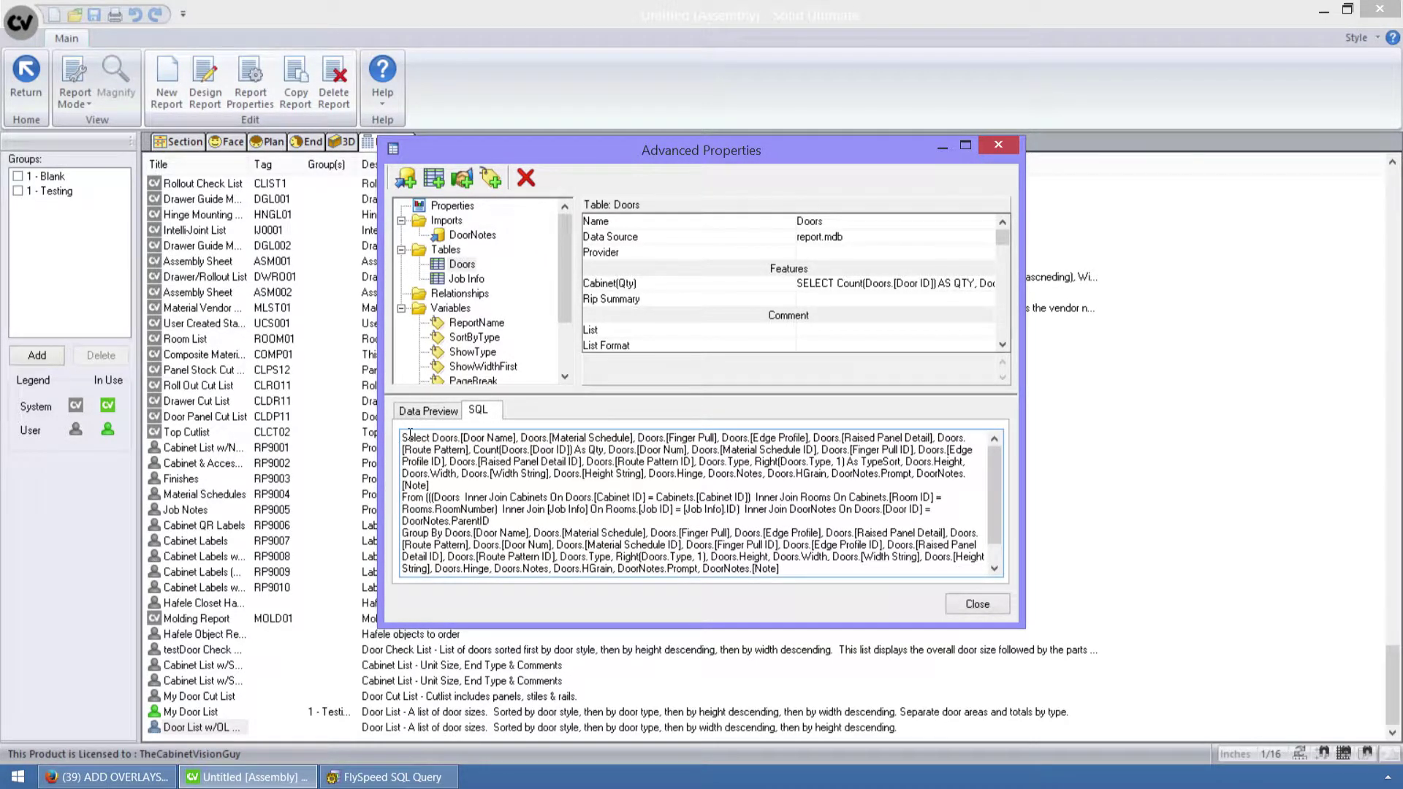
- Insert blank lines before the From, Group By and Order By clauses, and close the report's advanced properties
key(Return)
key(Down)
key(Down)
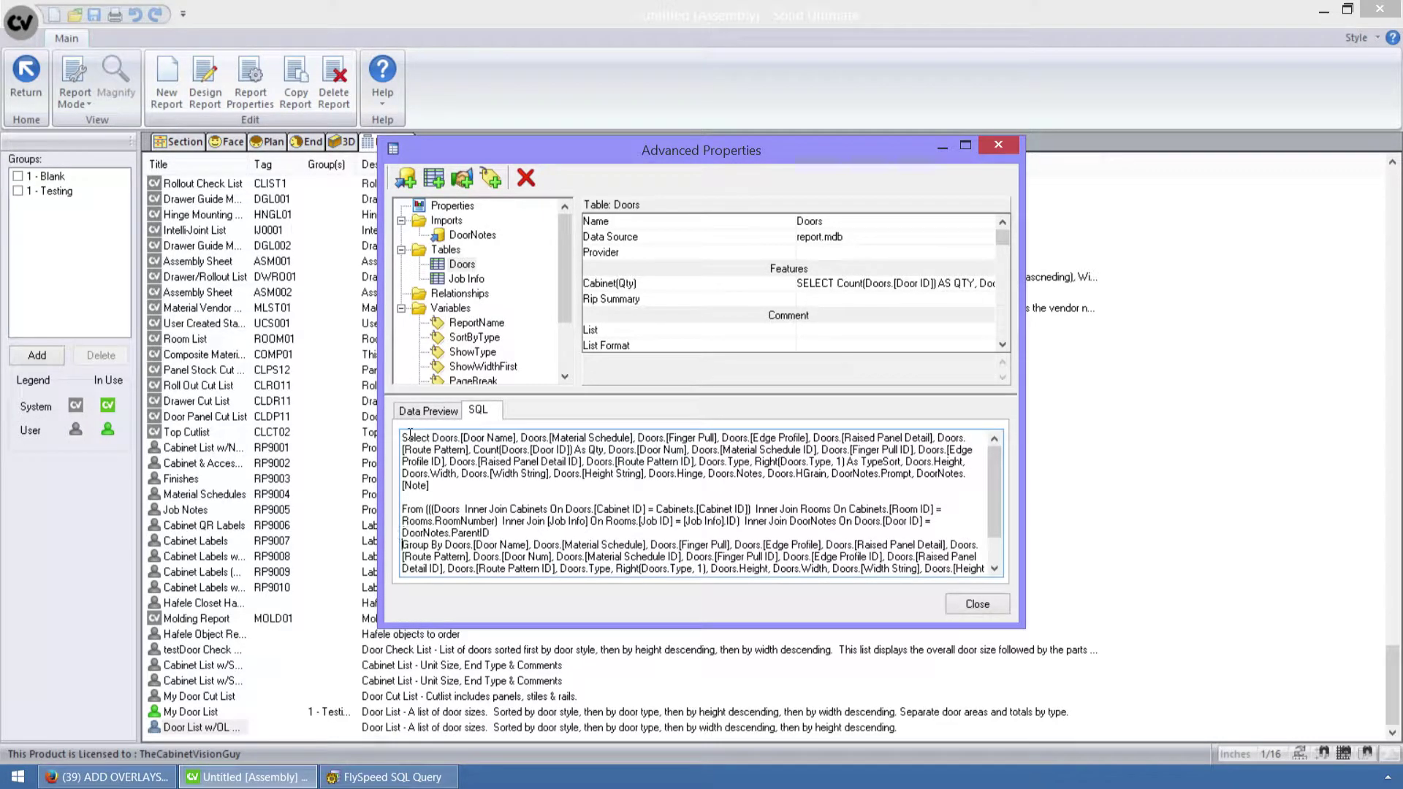
key(Return)
key(Down)
key(Down)
key(Down)
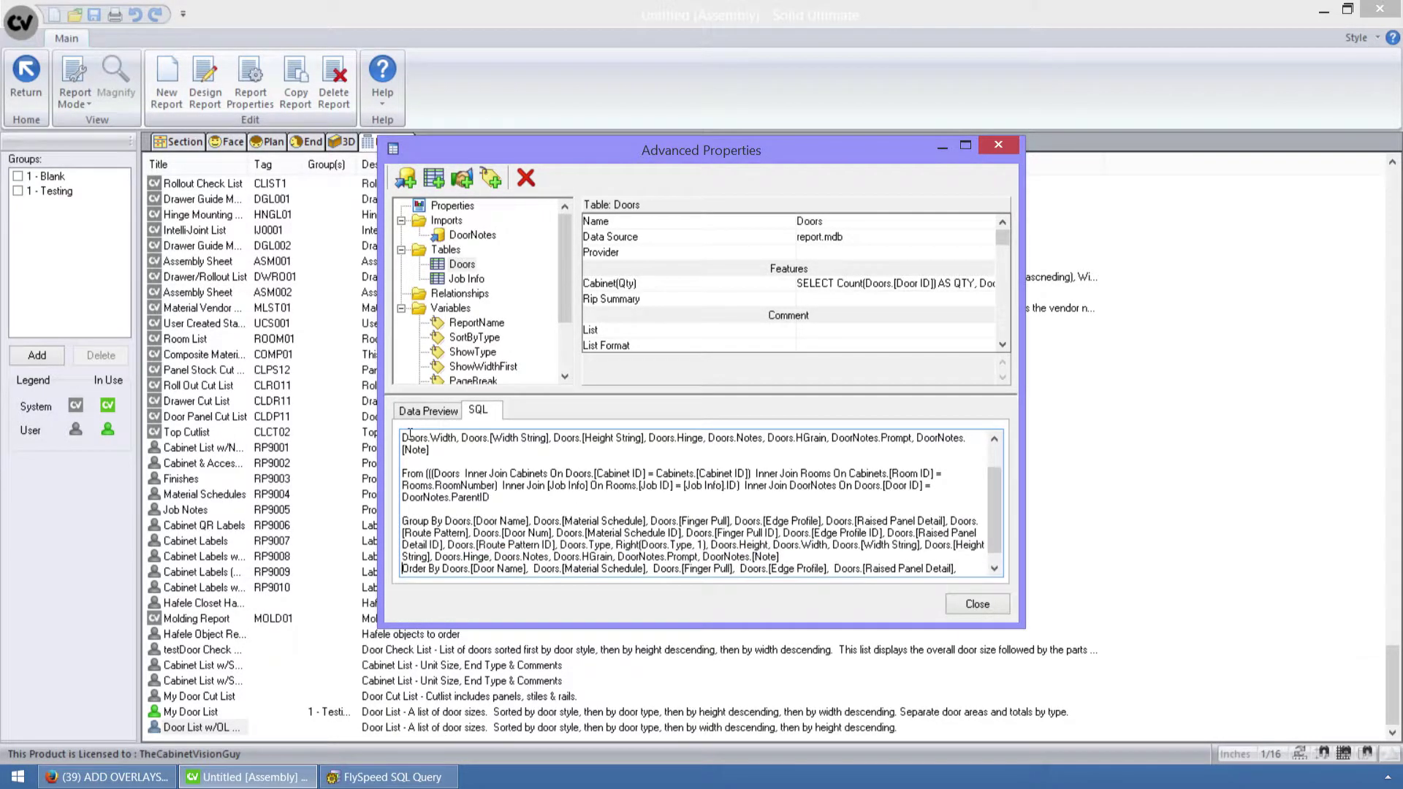
key(Return)
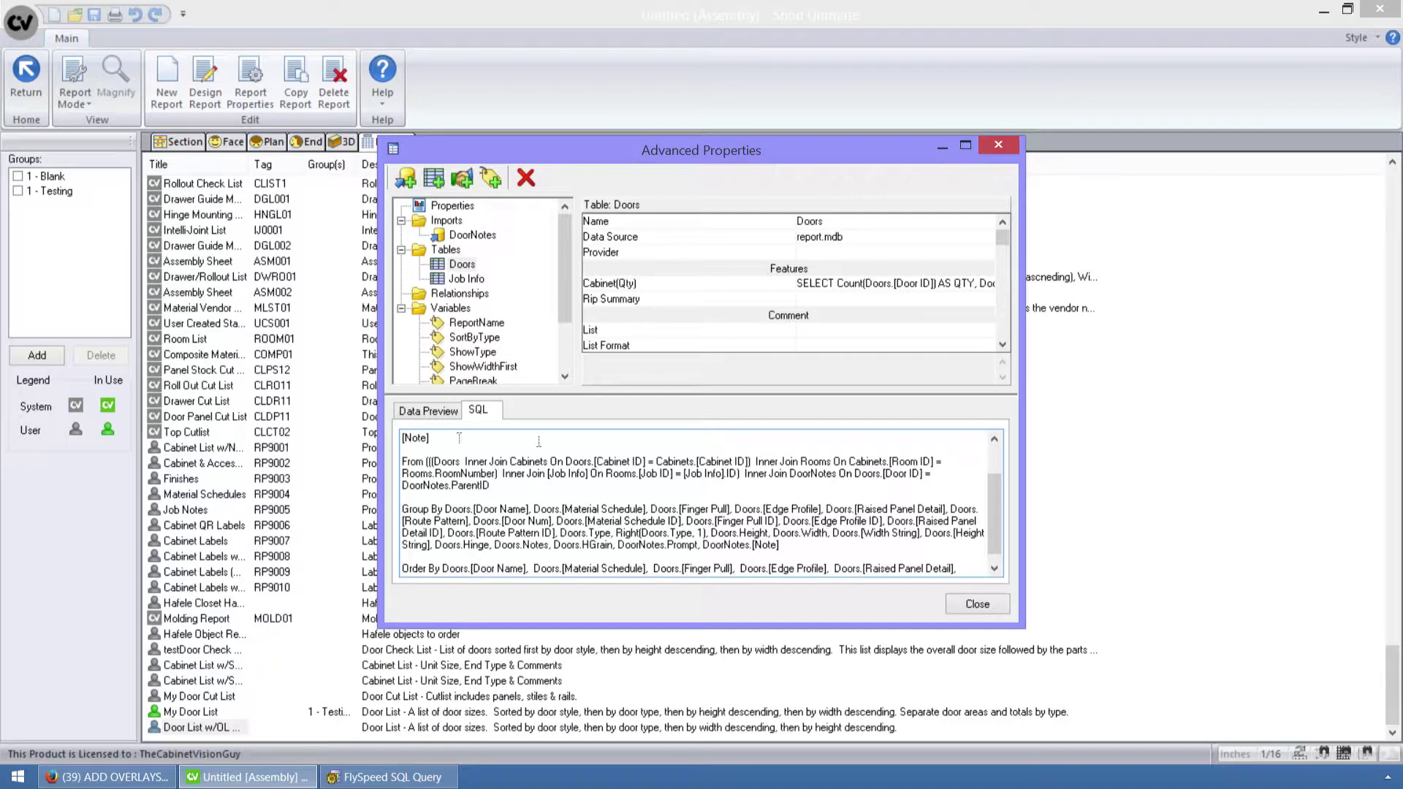
scroll(995, 538, down, 1)
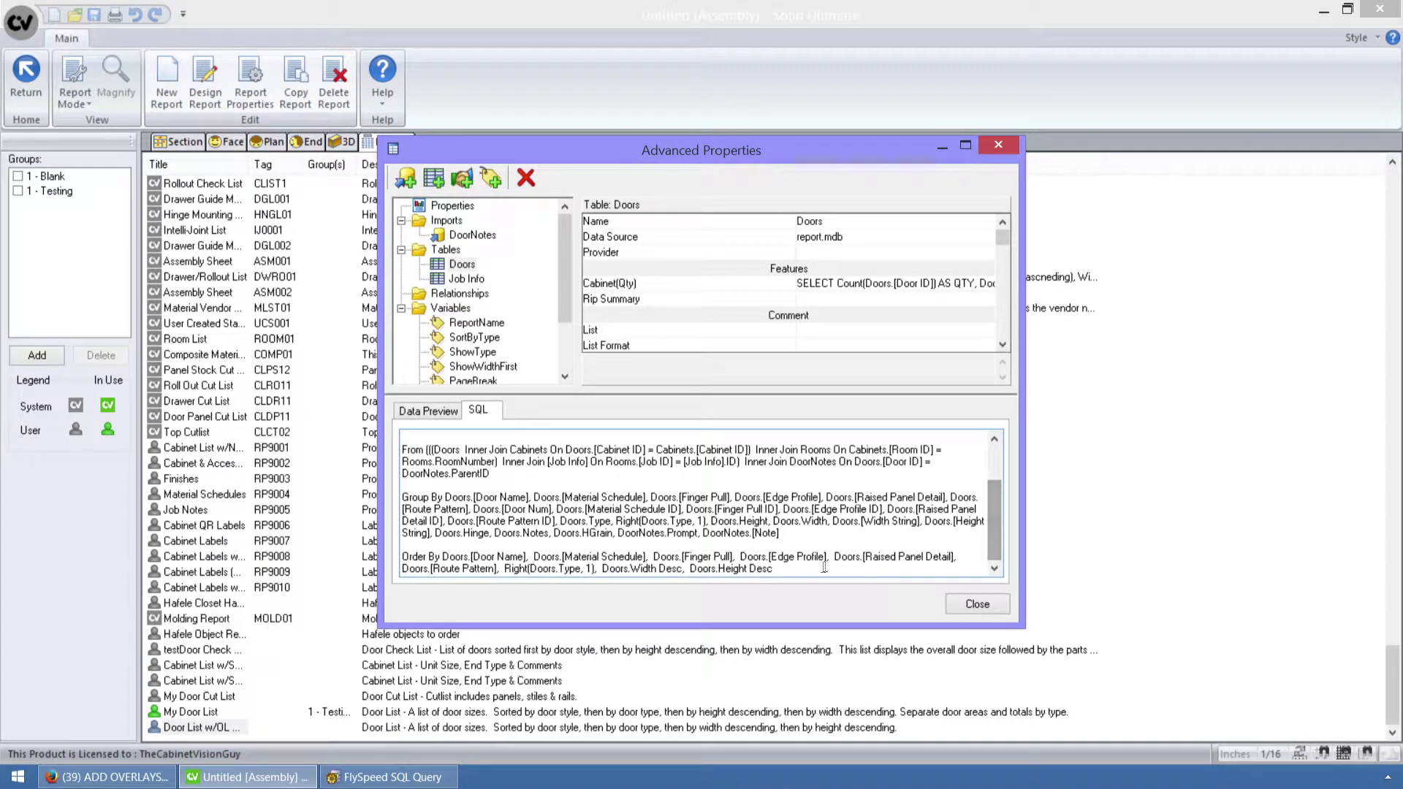
click(977, 603)
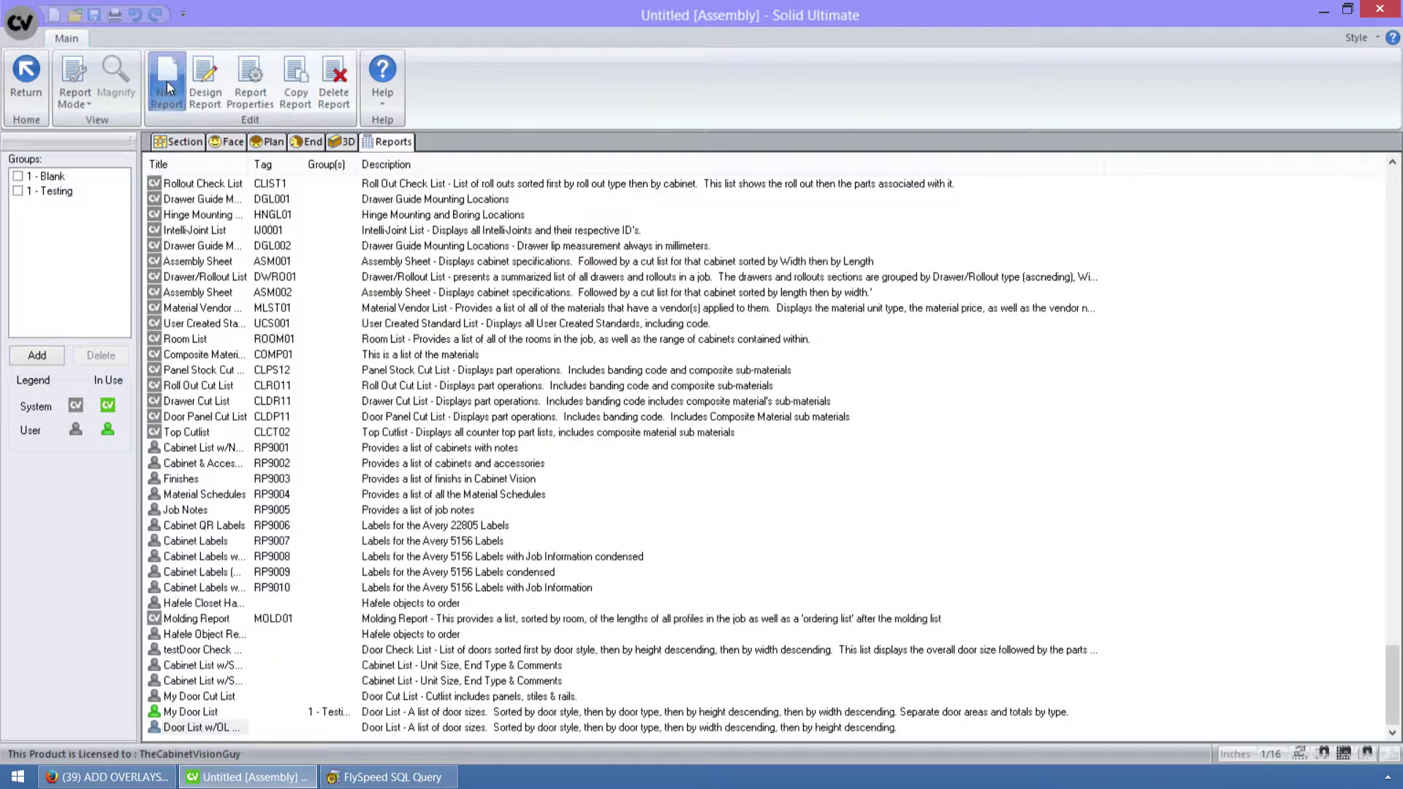
- Open the report in the designer and display the Doors table's group header definitions with all groups collapsed
click(206, 96)
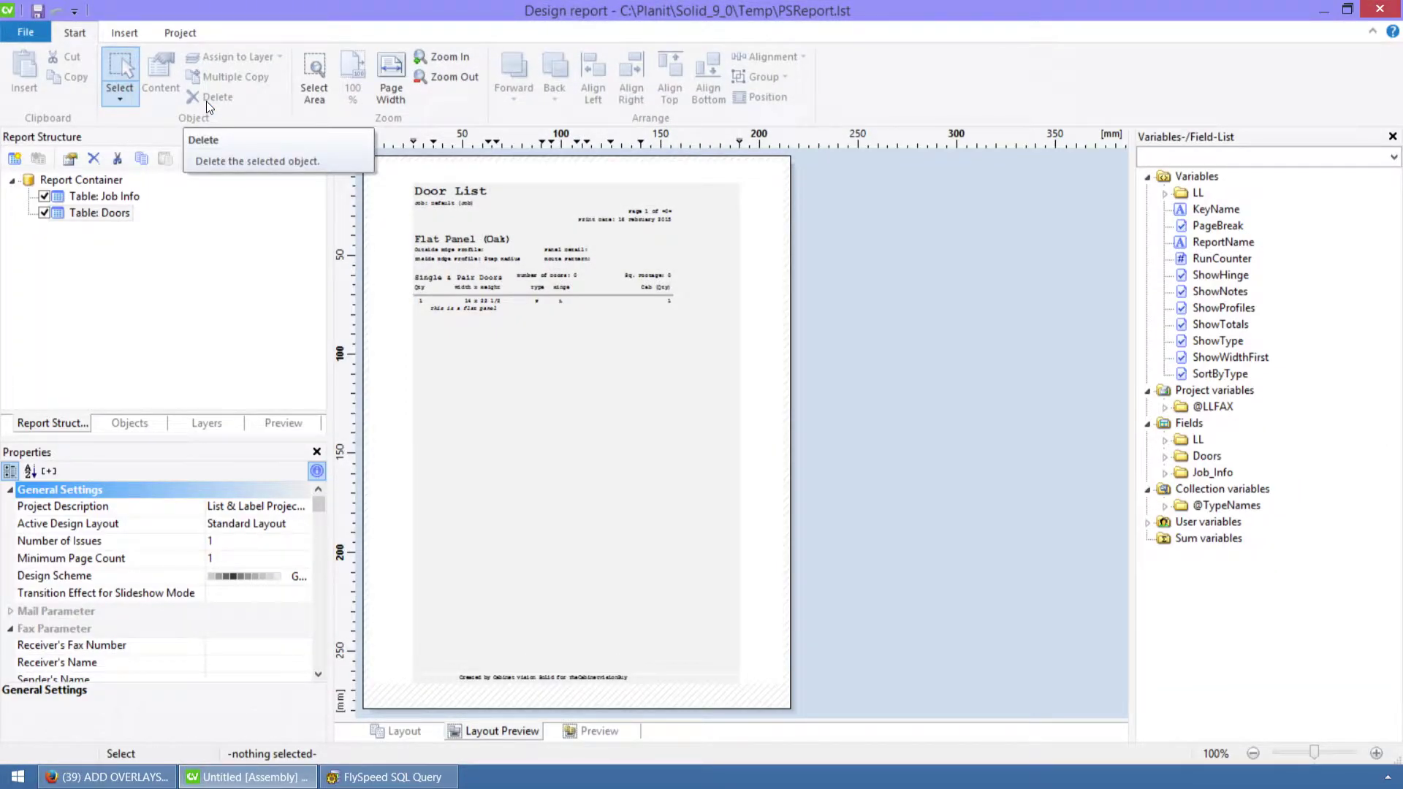
double_click(108, 212)
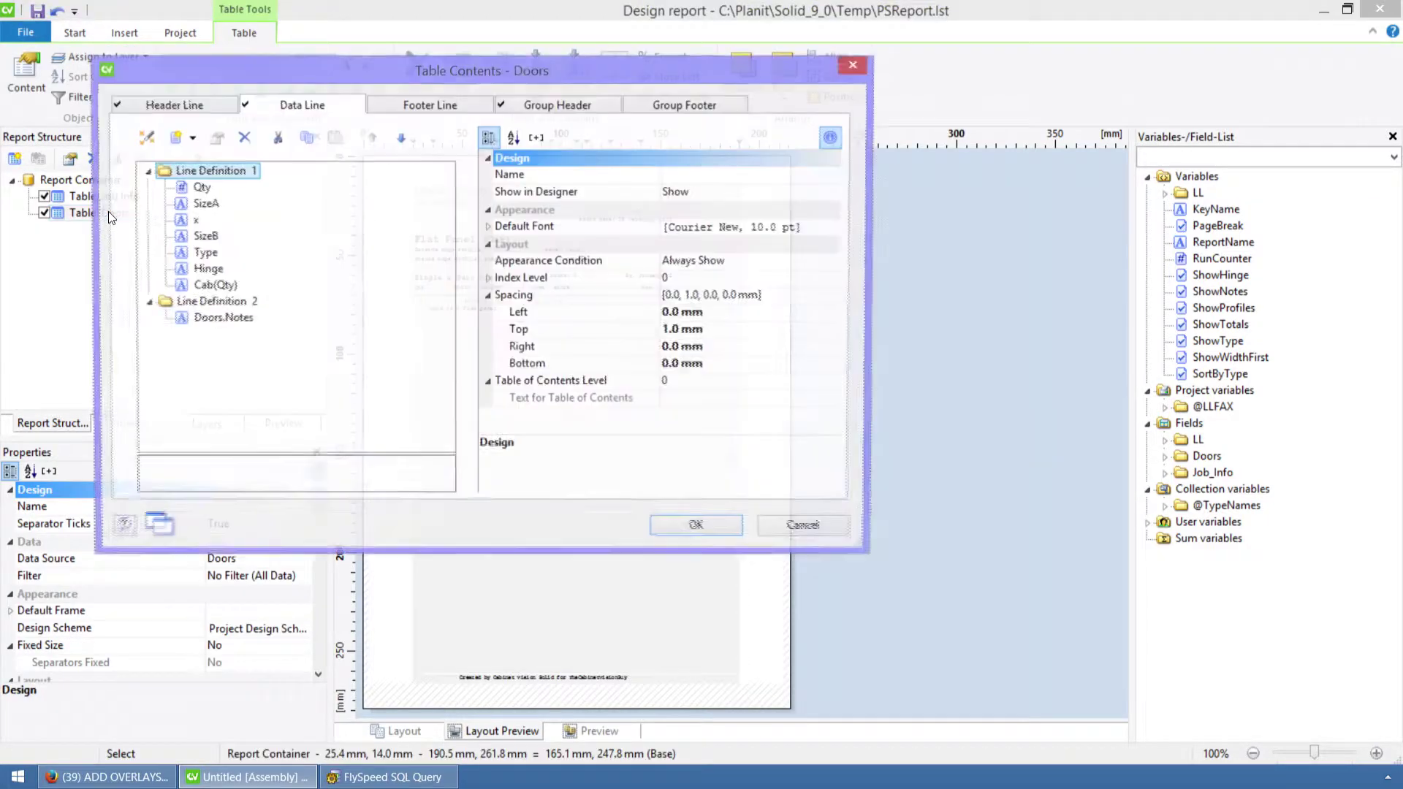
click(572, 107)
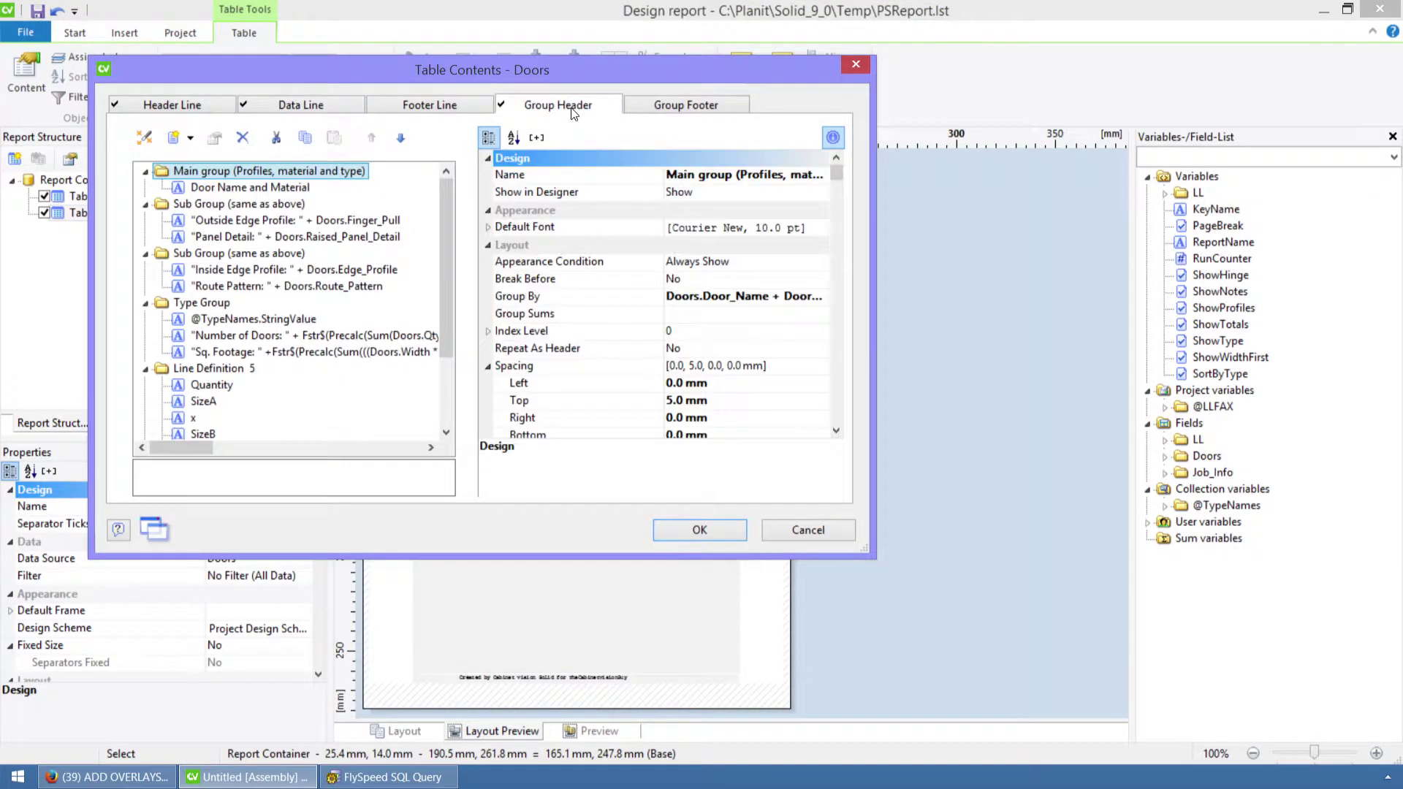
click(145, 171)
click(146, 188)
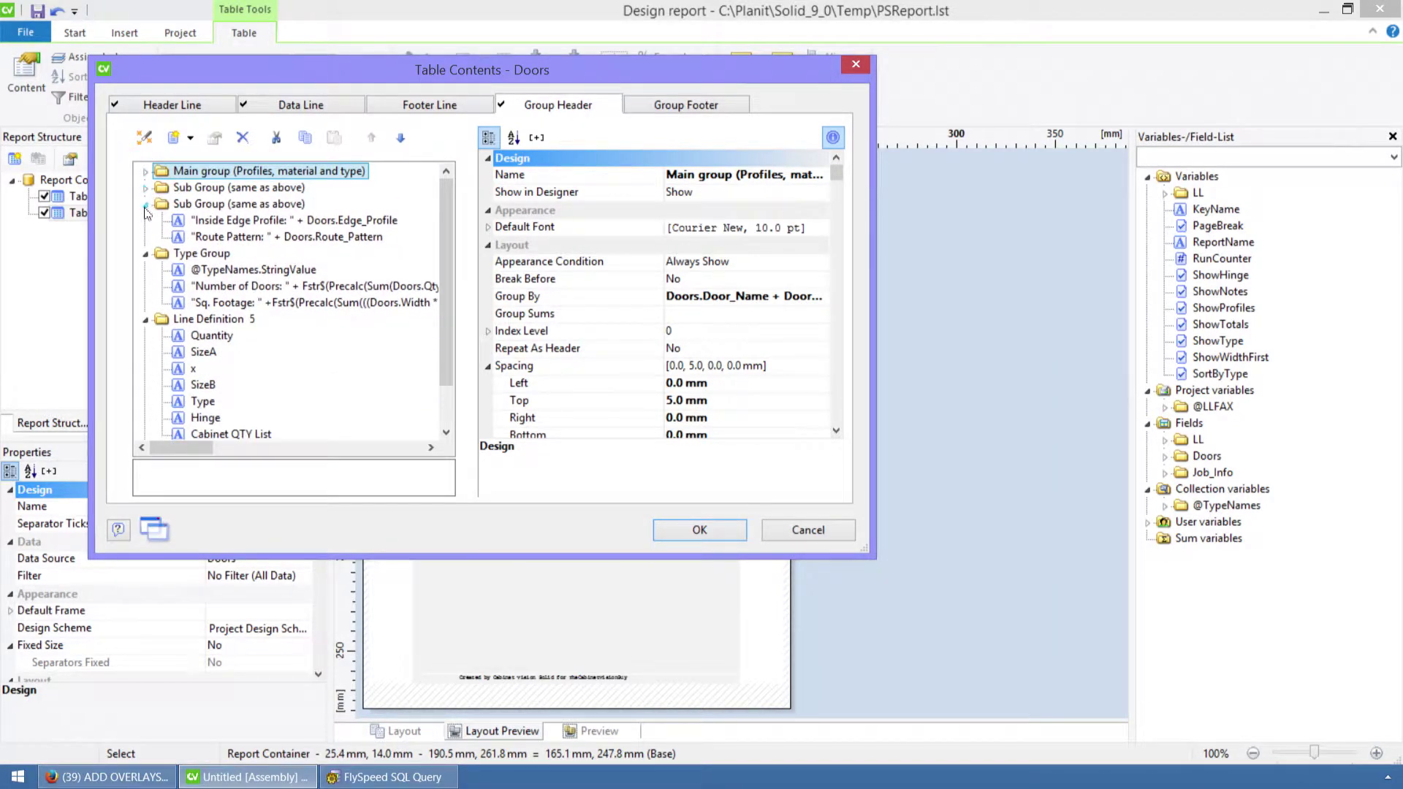
click(146, 205)
click(145, 220)
click(146, 237)
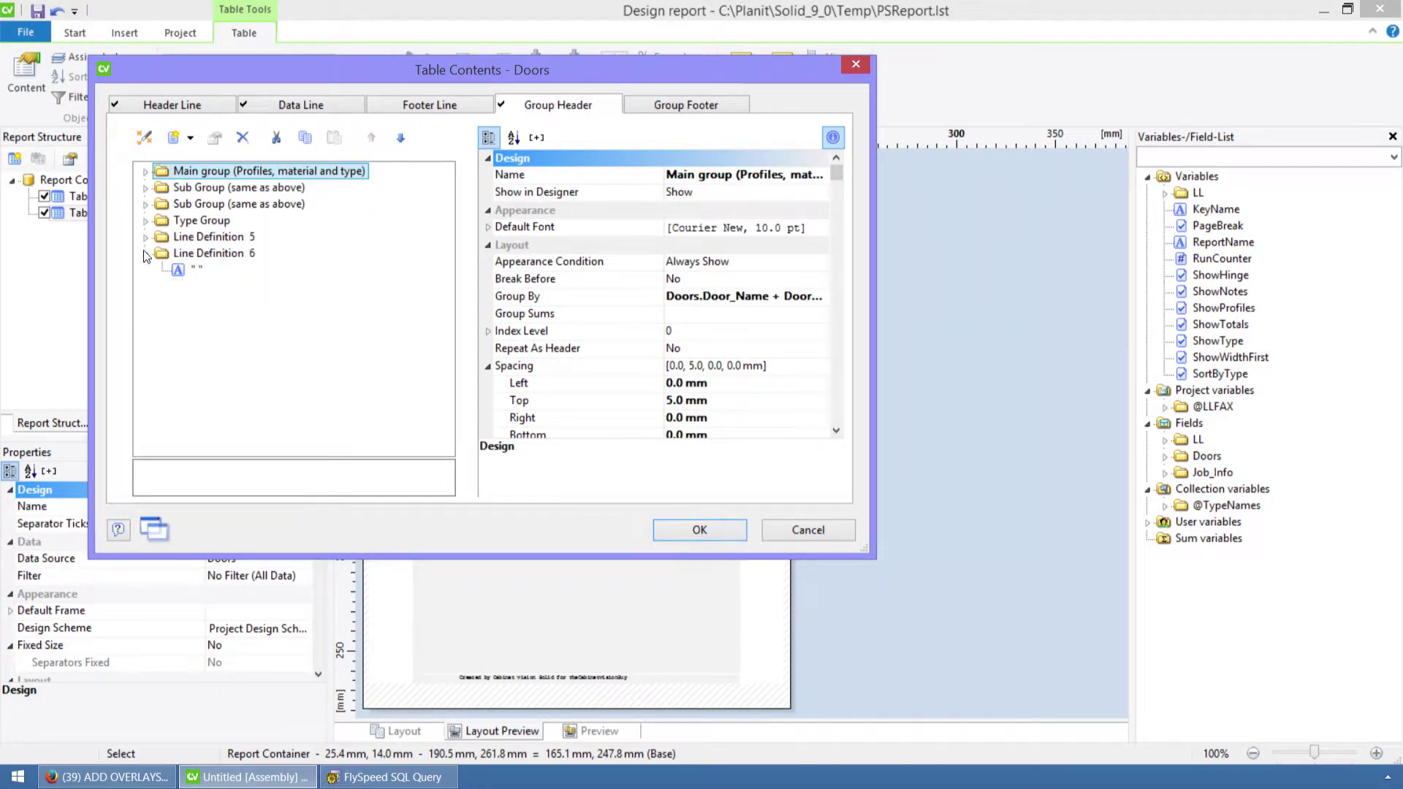
click(145, 254)
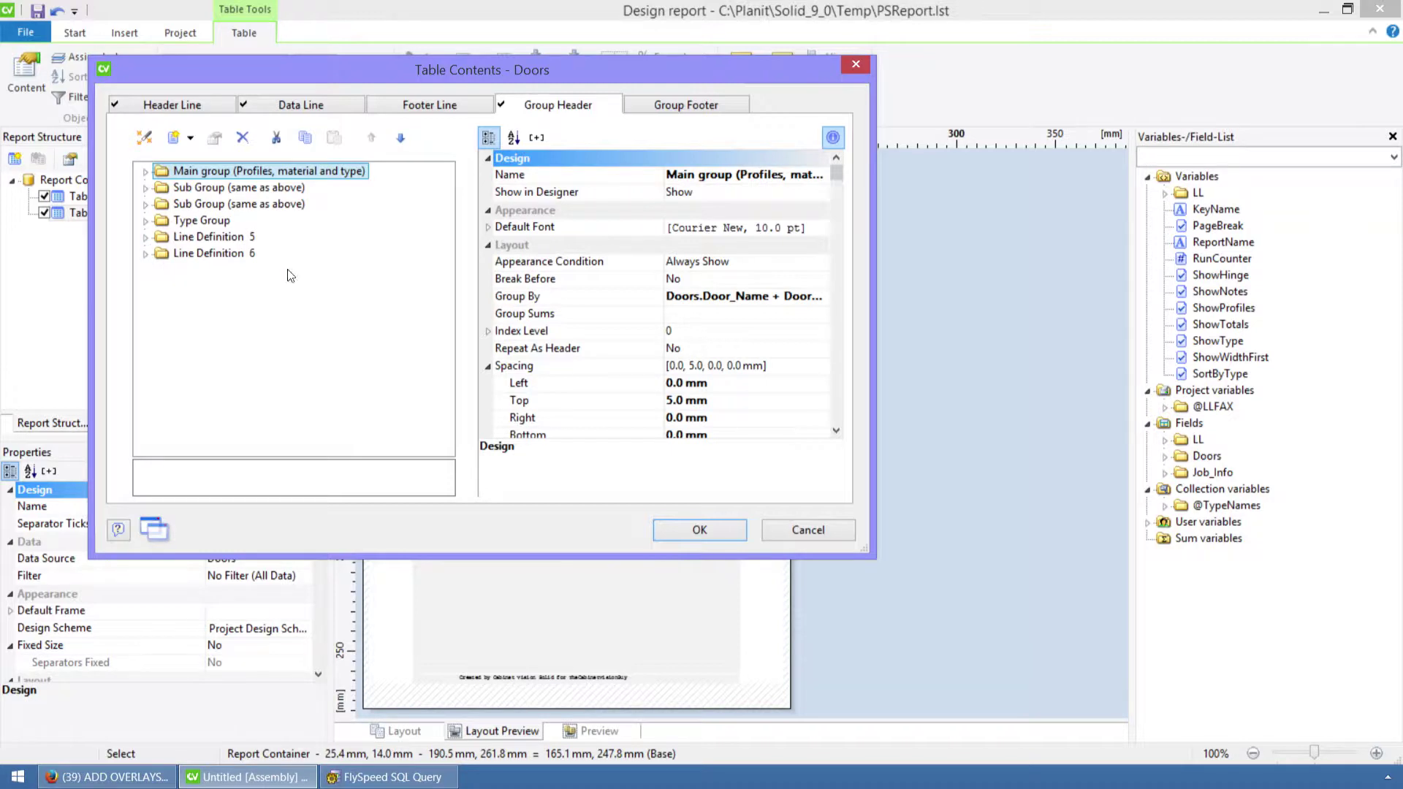
- Delete Line Definition 6 from the Doors table's group header
click(238, 253)
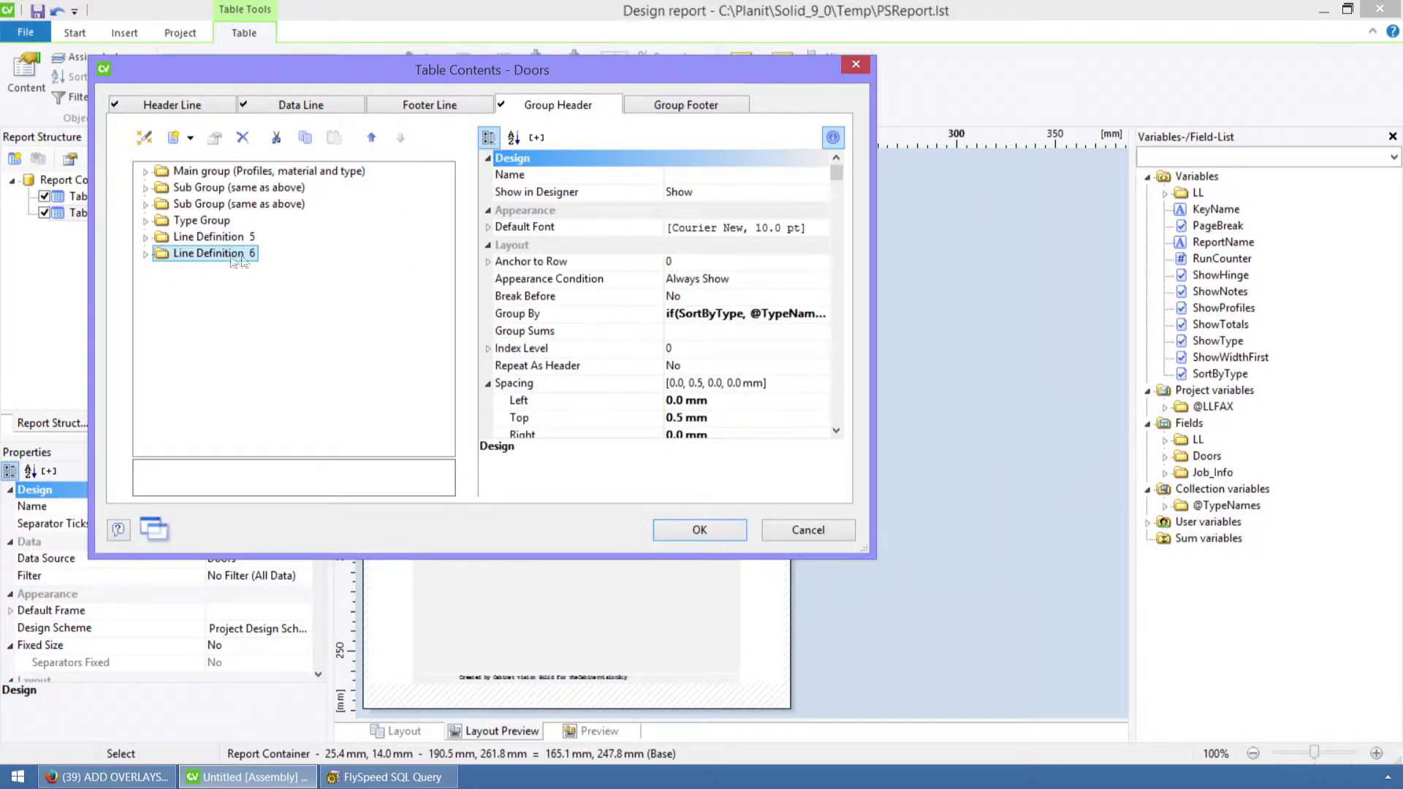
click(145, 238)
click(148, 236)
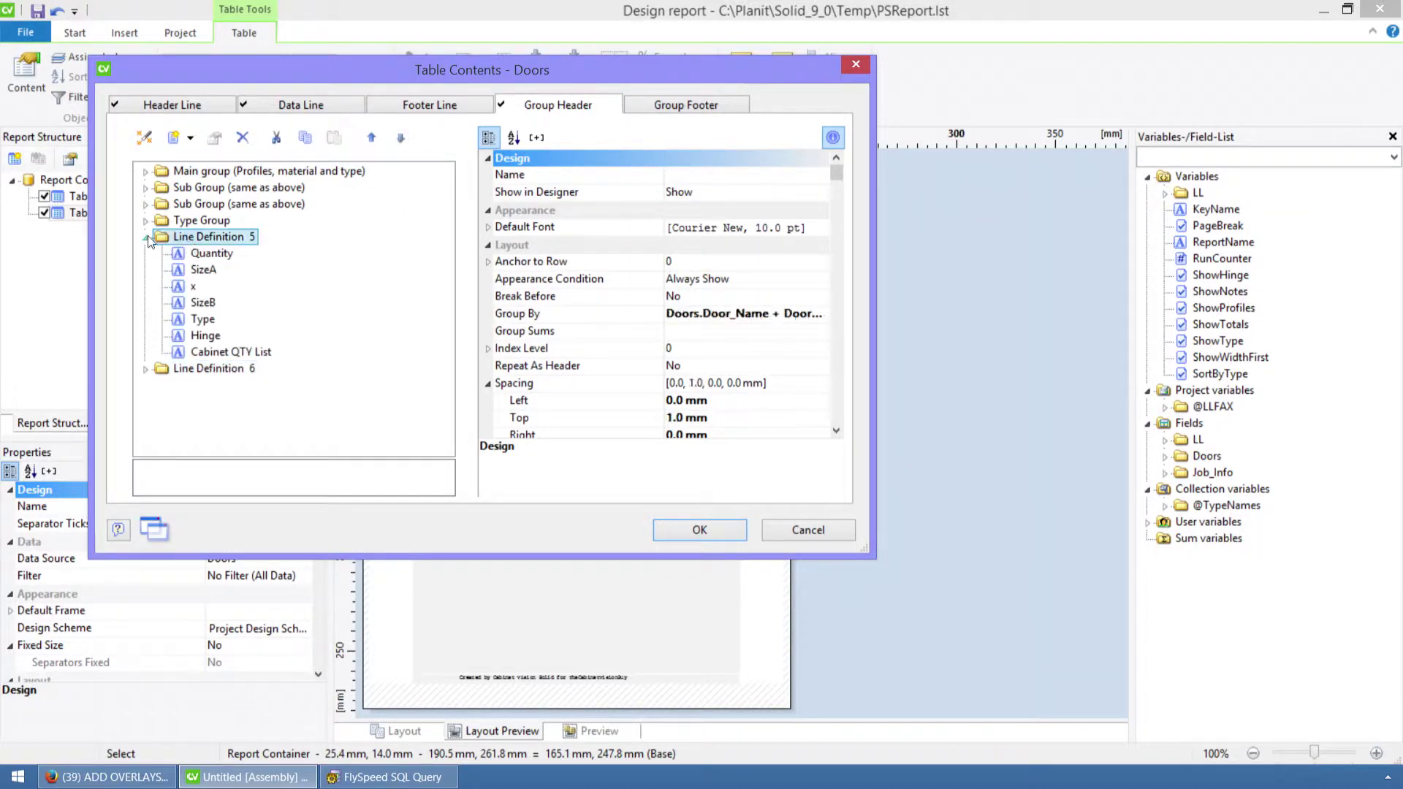
click(212, 369)
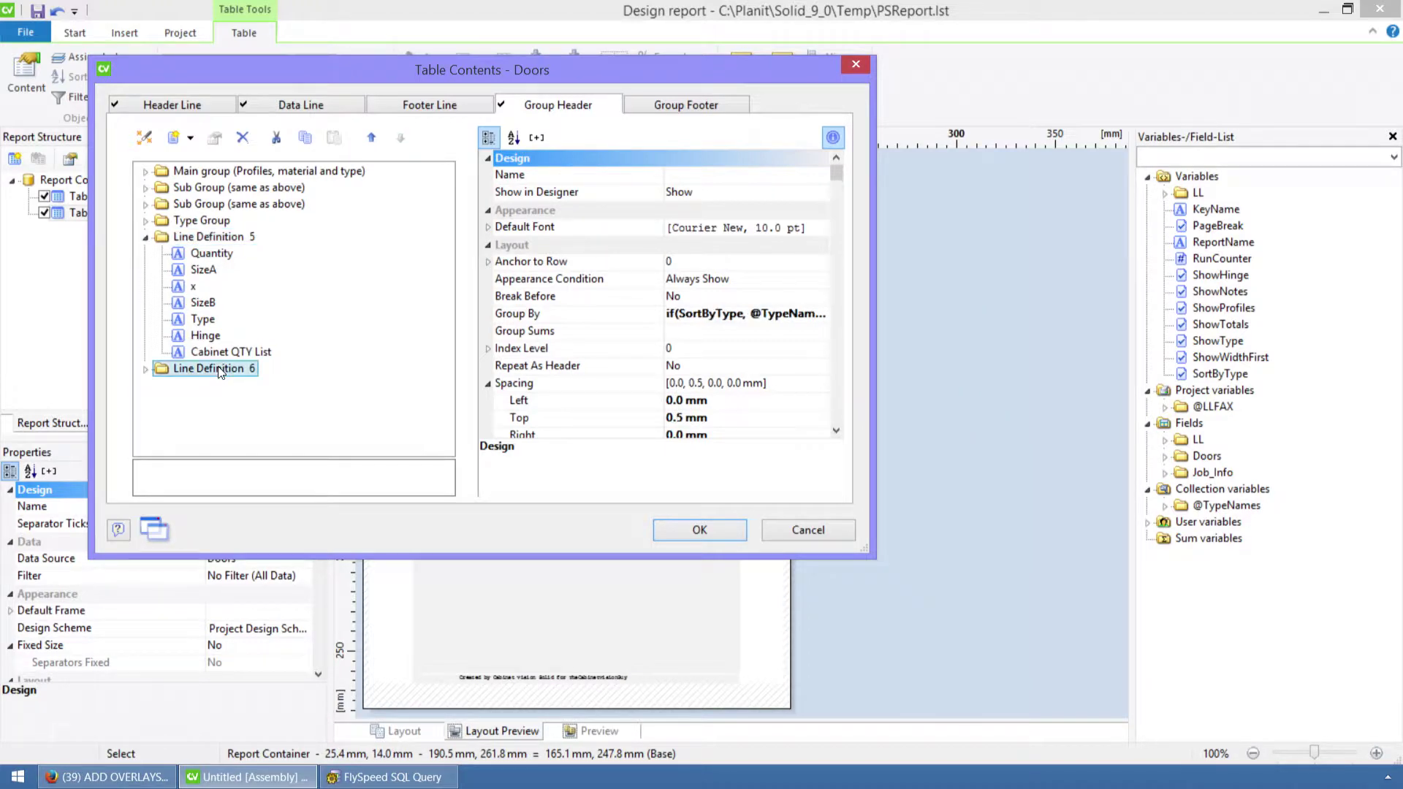
key(Up)
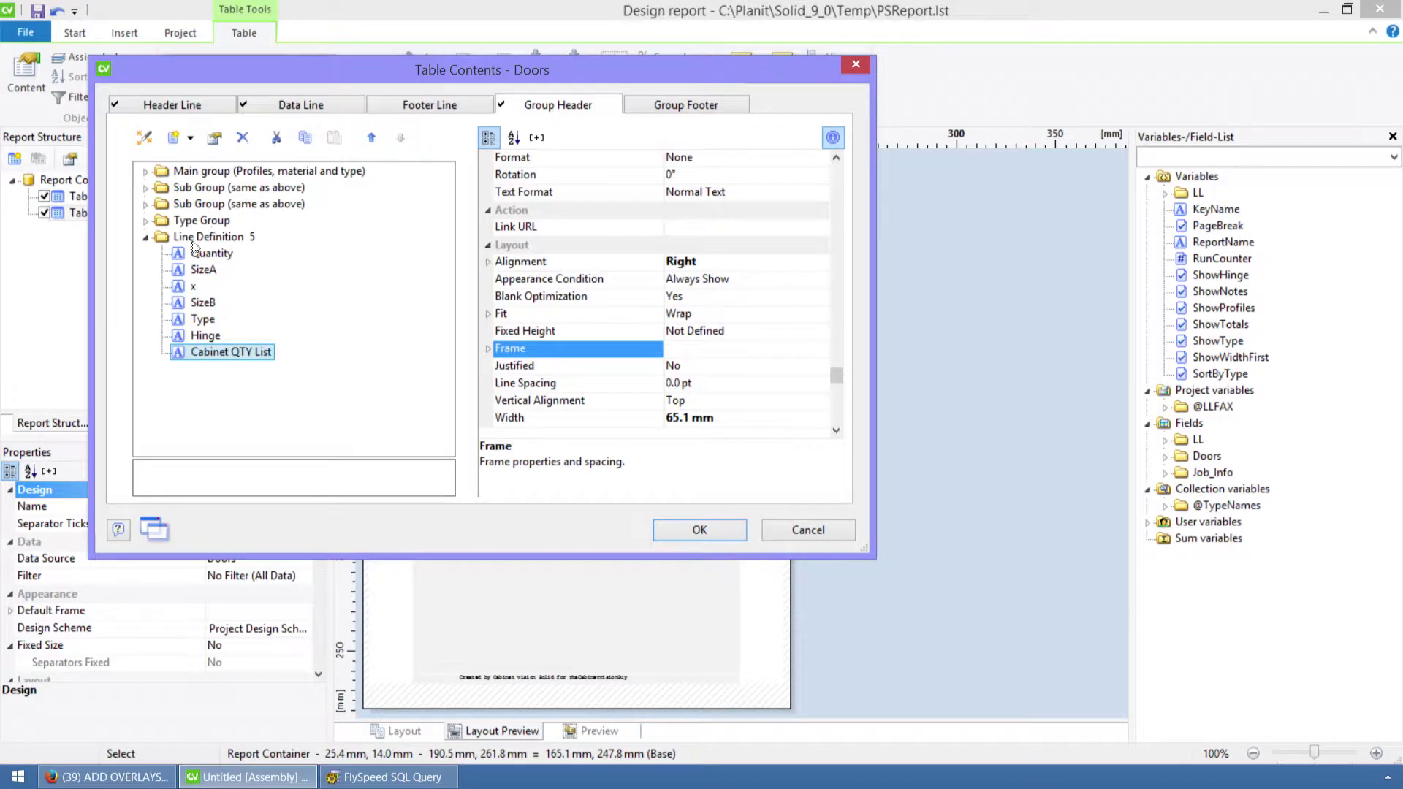
- Add a bottom frame line to all Line Definition 5 fields, from Quantity through Cabinet QTY List
shift+click(197, 253)
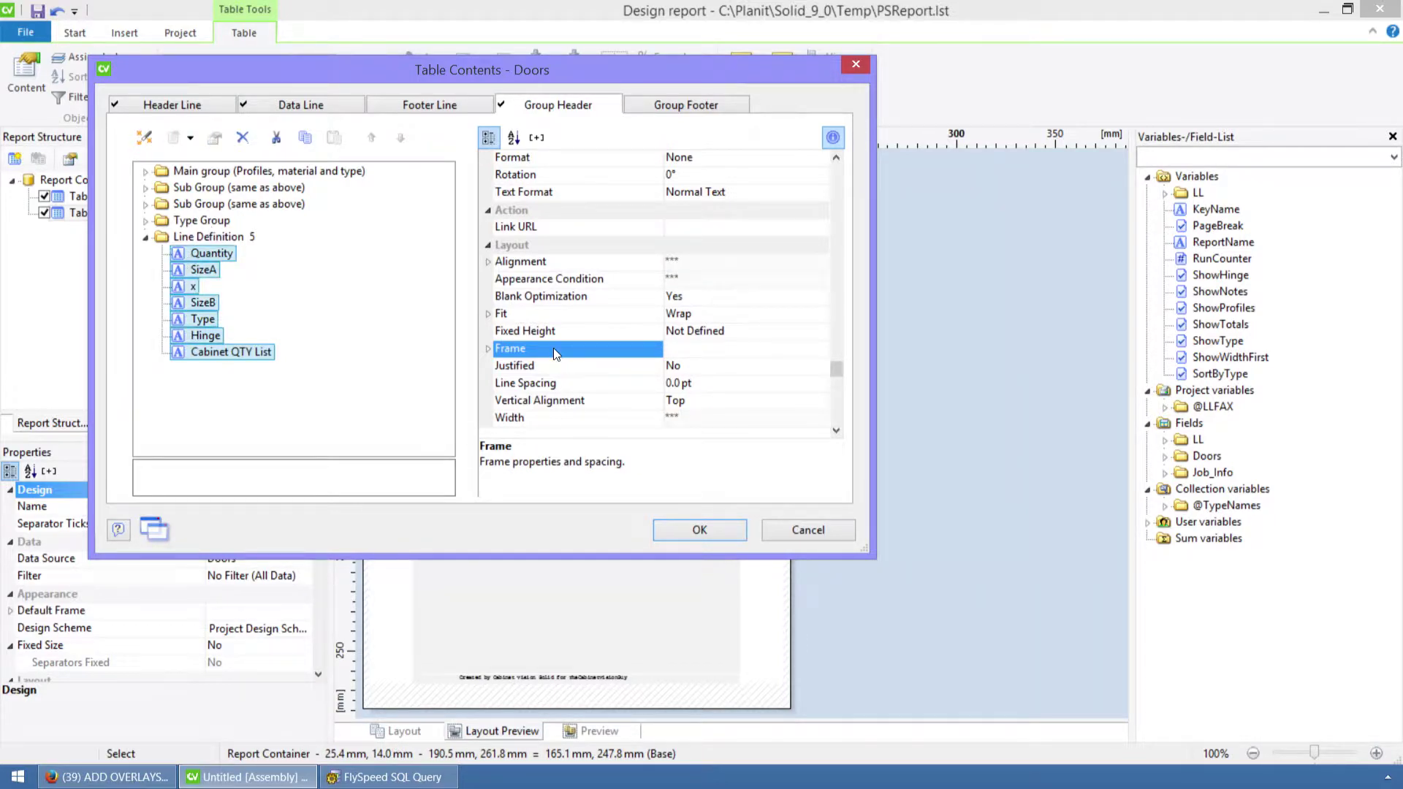
double_click(554, 347)
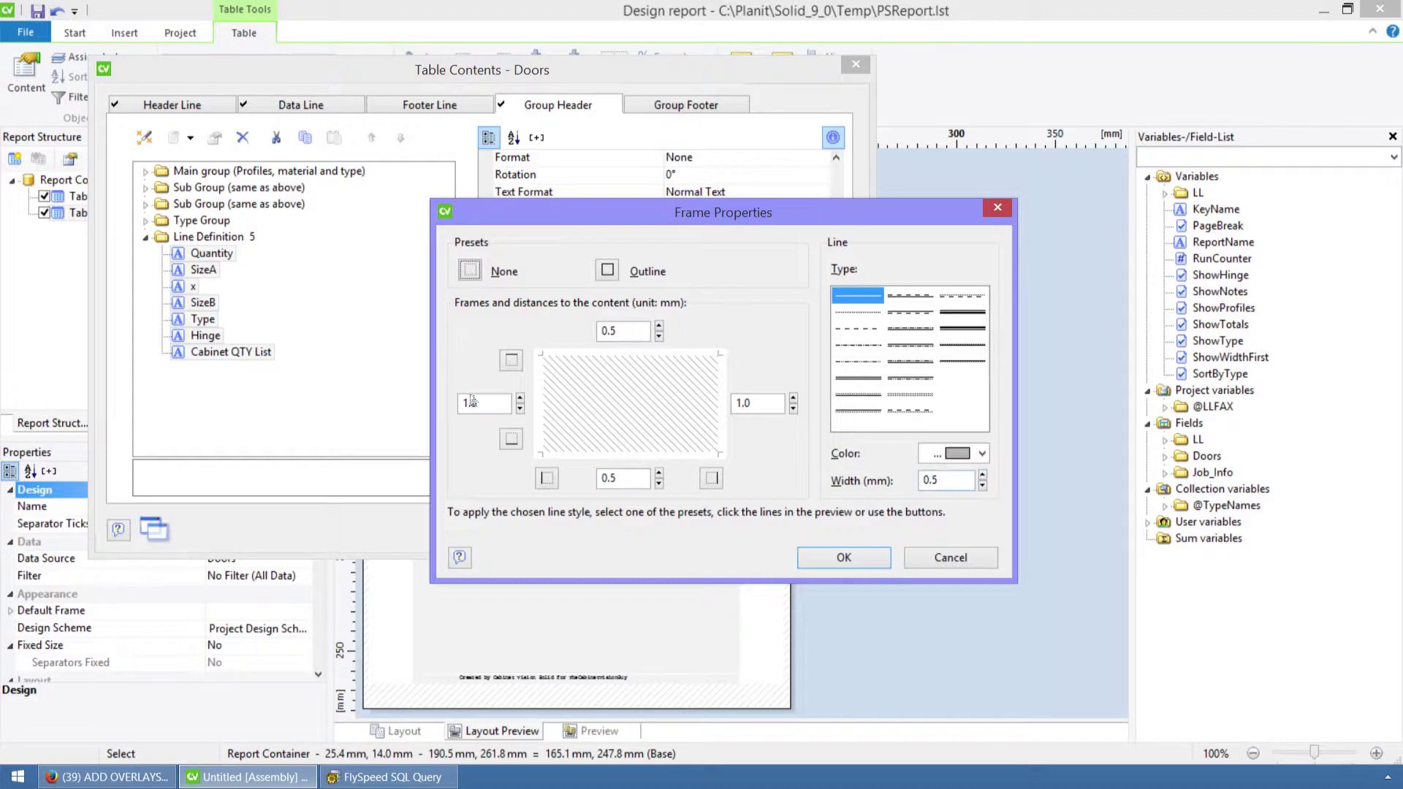
click(511, 438)
click(856, 564)
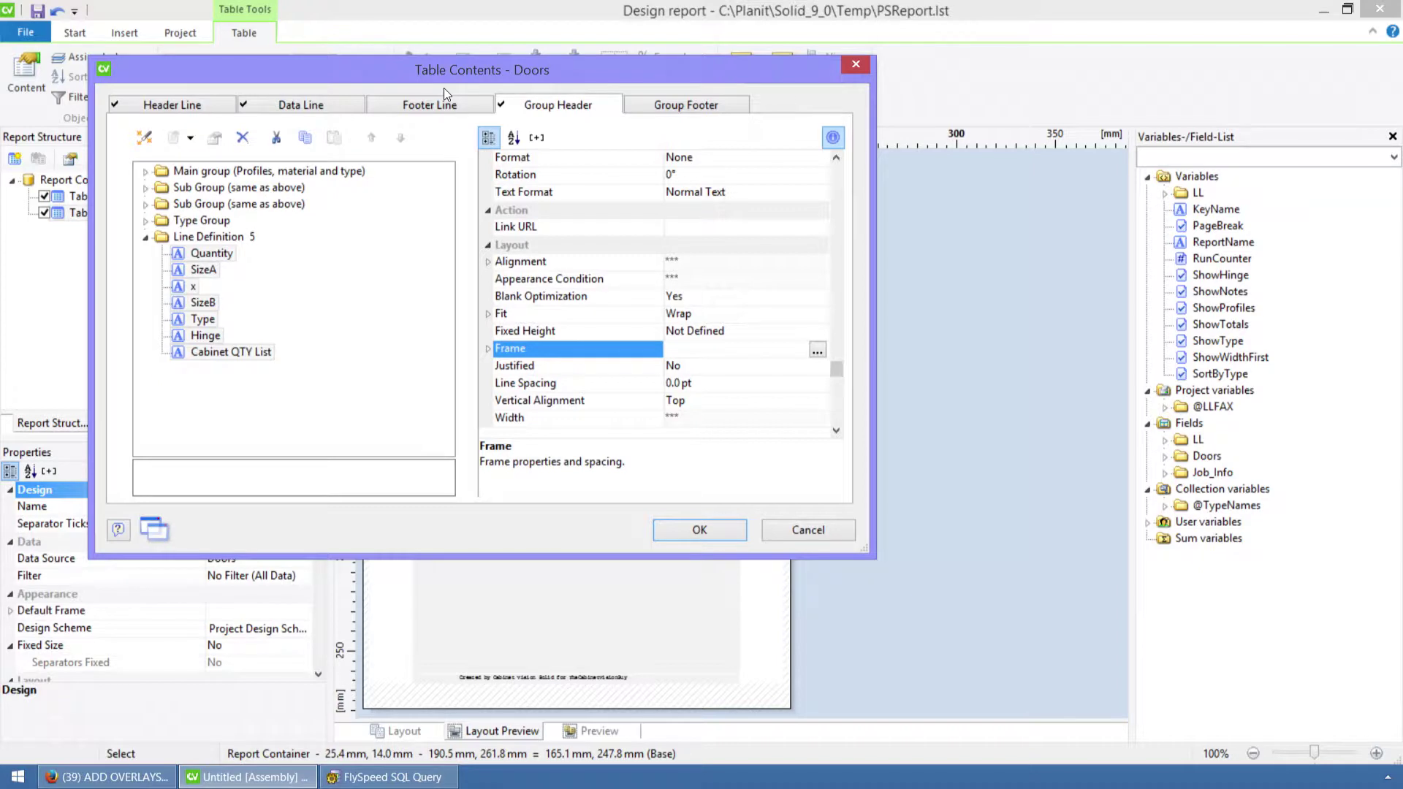
- Copy the full Group By expression of Line Definition 5 in the Doors group header, leaving the original formula unedited
click(146, 237)
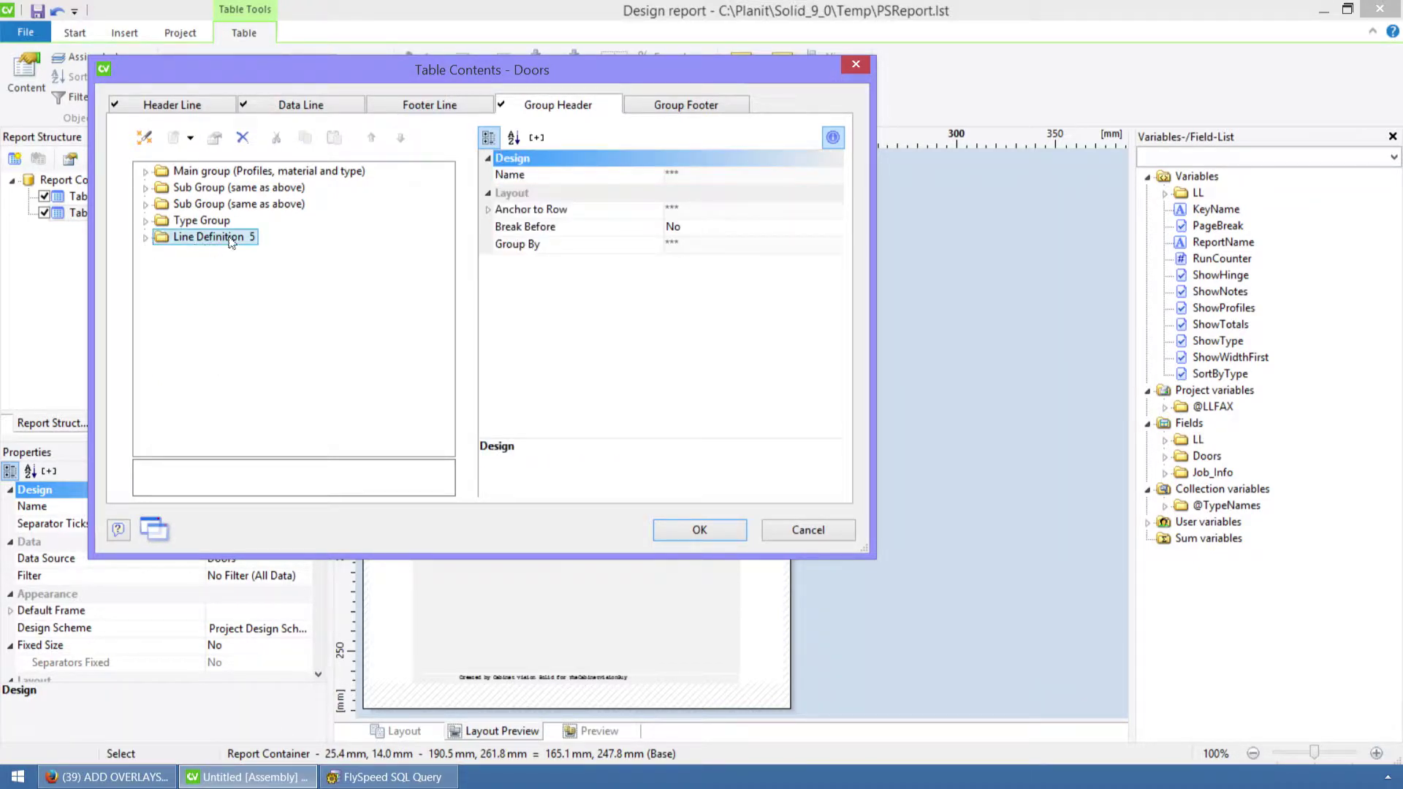
click(146, 237)
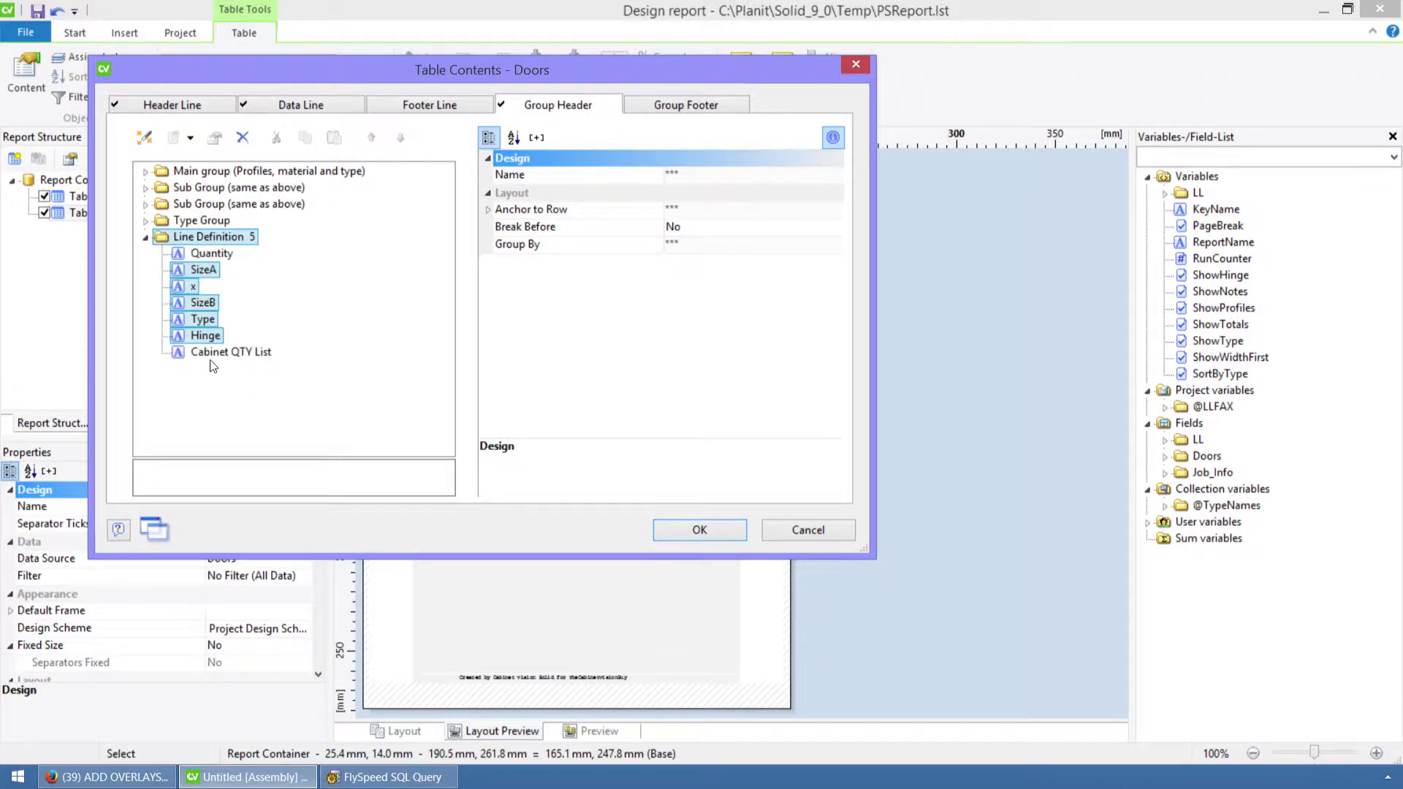
click(175, 237)
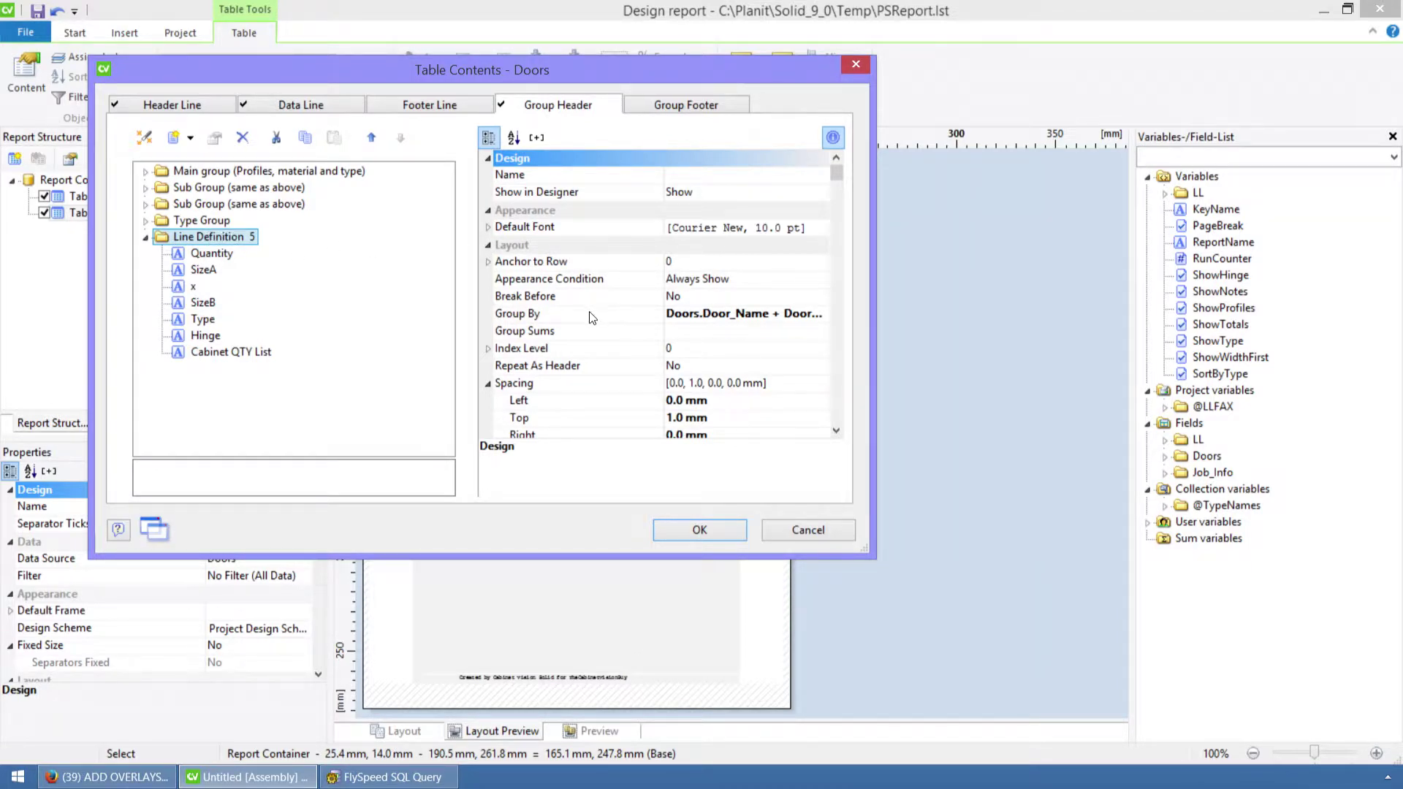
click(685, 323)
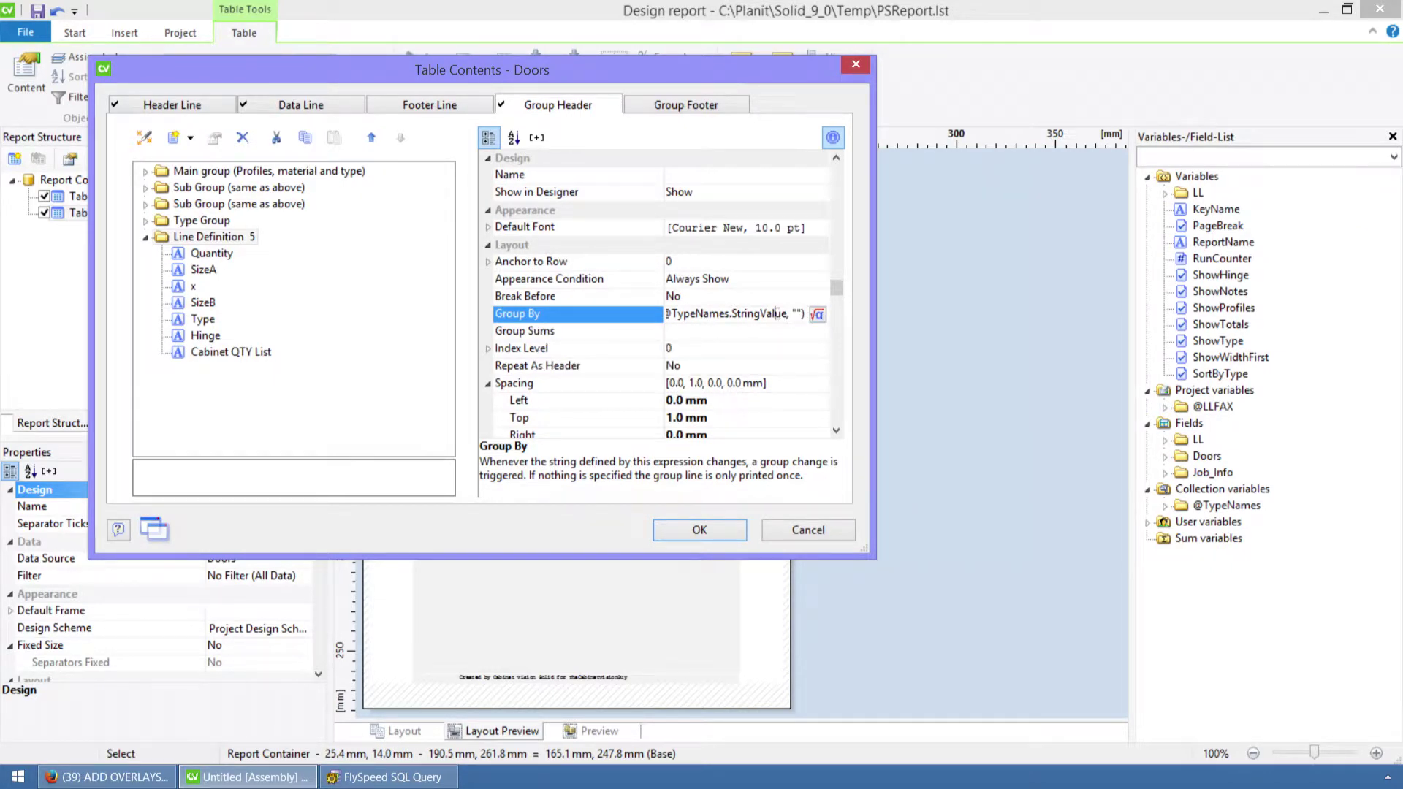
key(ctrl+a)
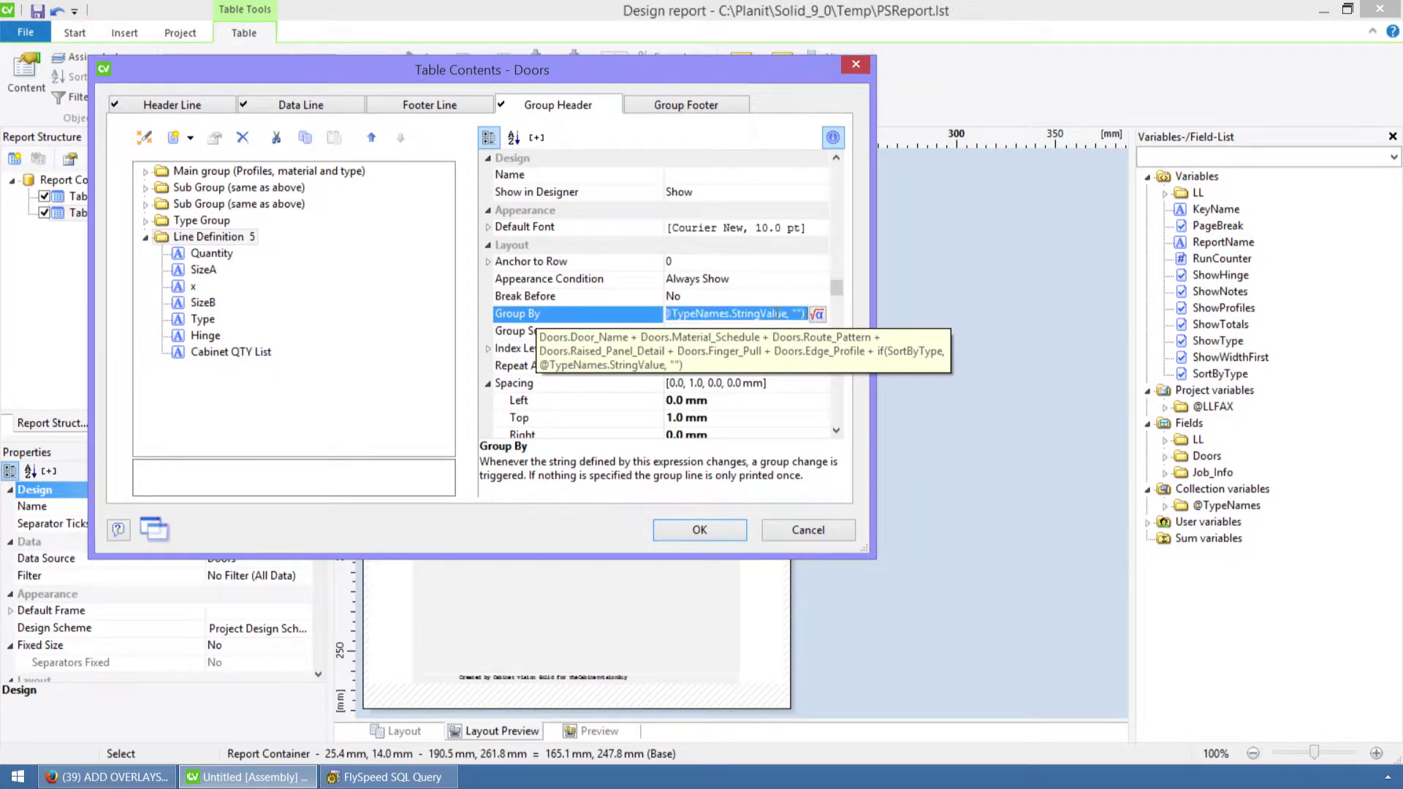
click(817, 314)
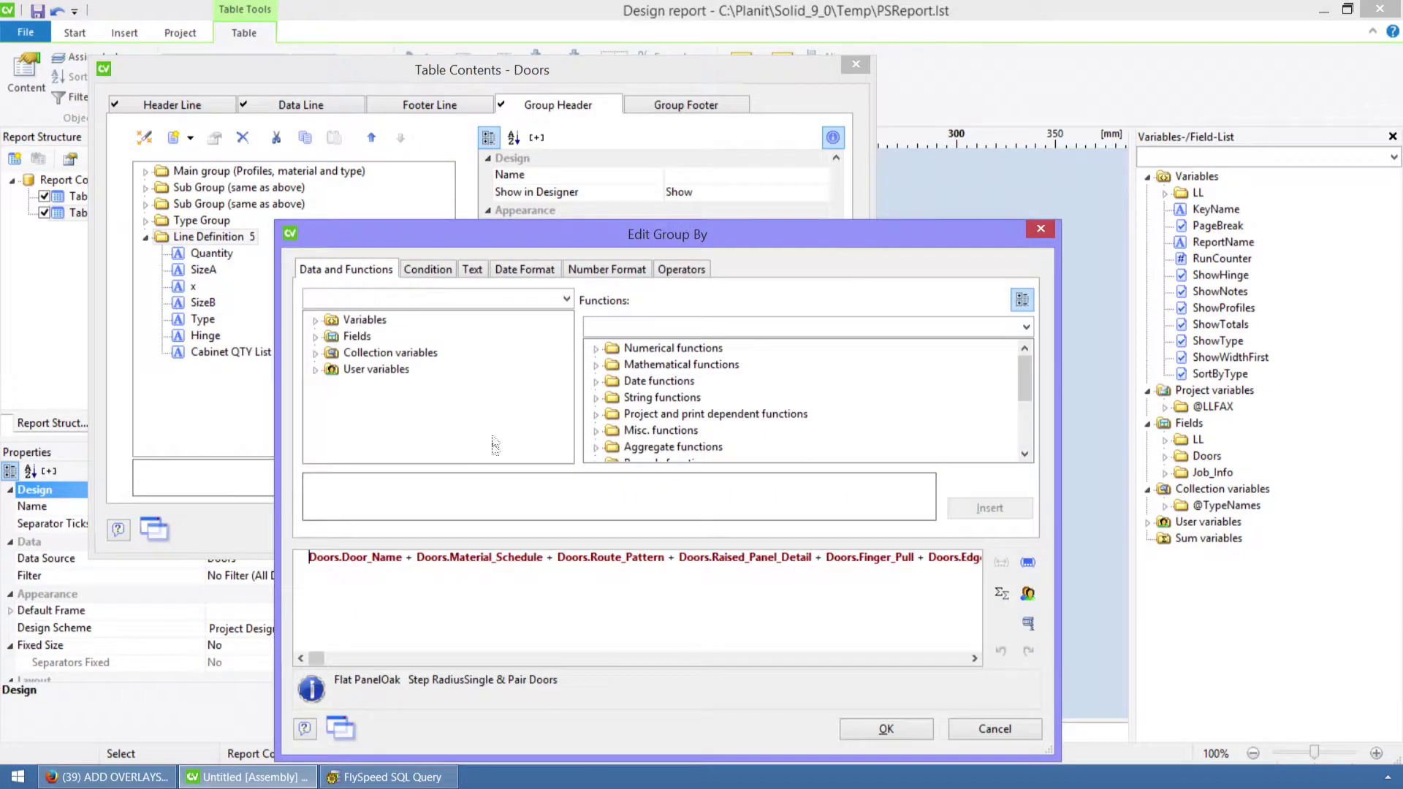
key(ctrl+a)
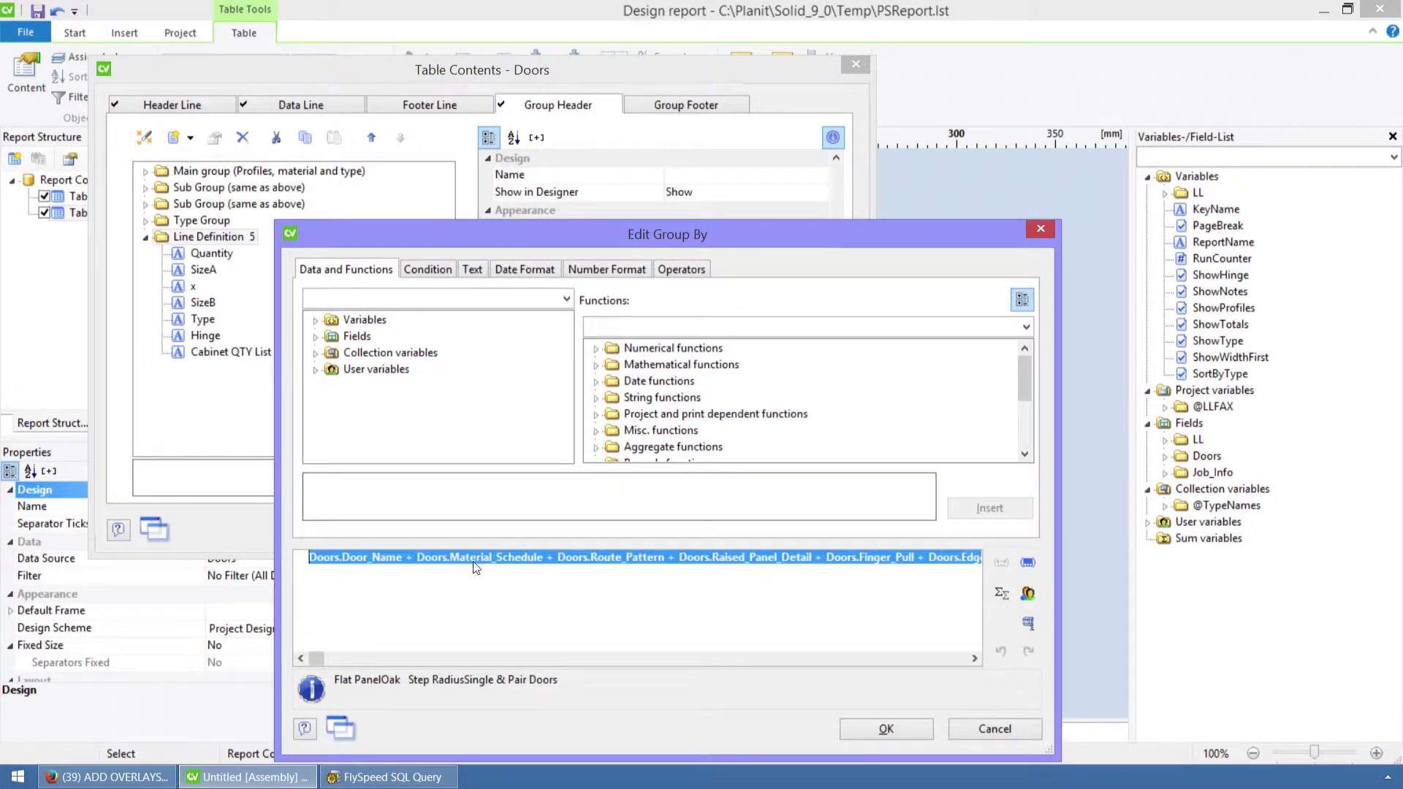
click(989, 729)
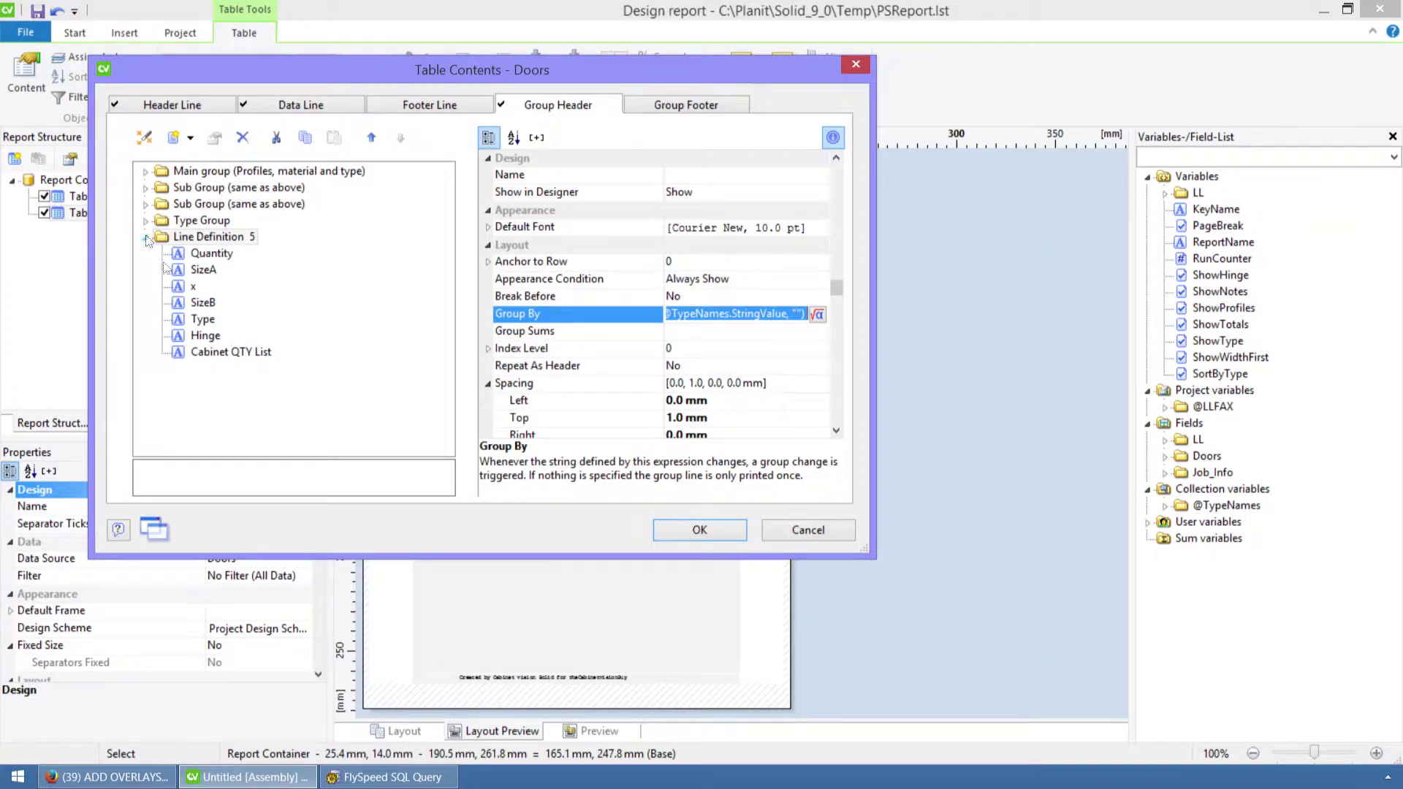
- Append a new table line after Line Definition 5 and paste the copied expression into its Group By formula
right_click(280, 407)
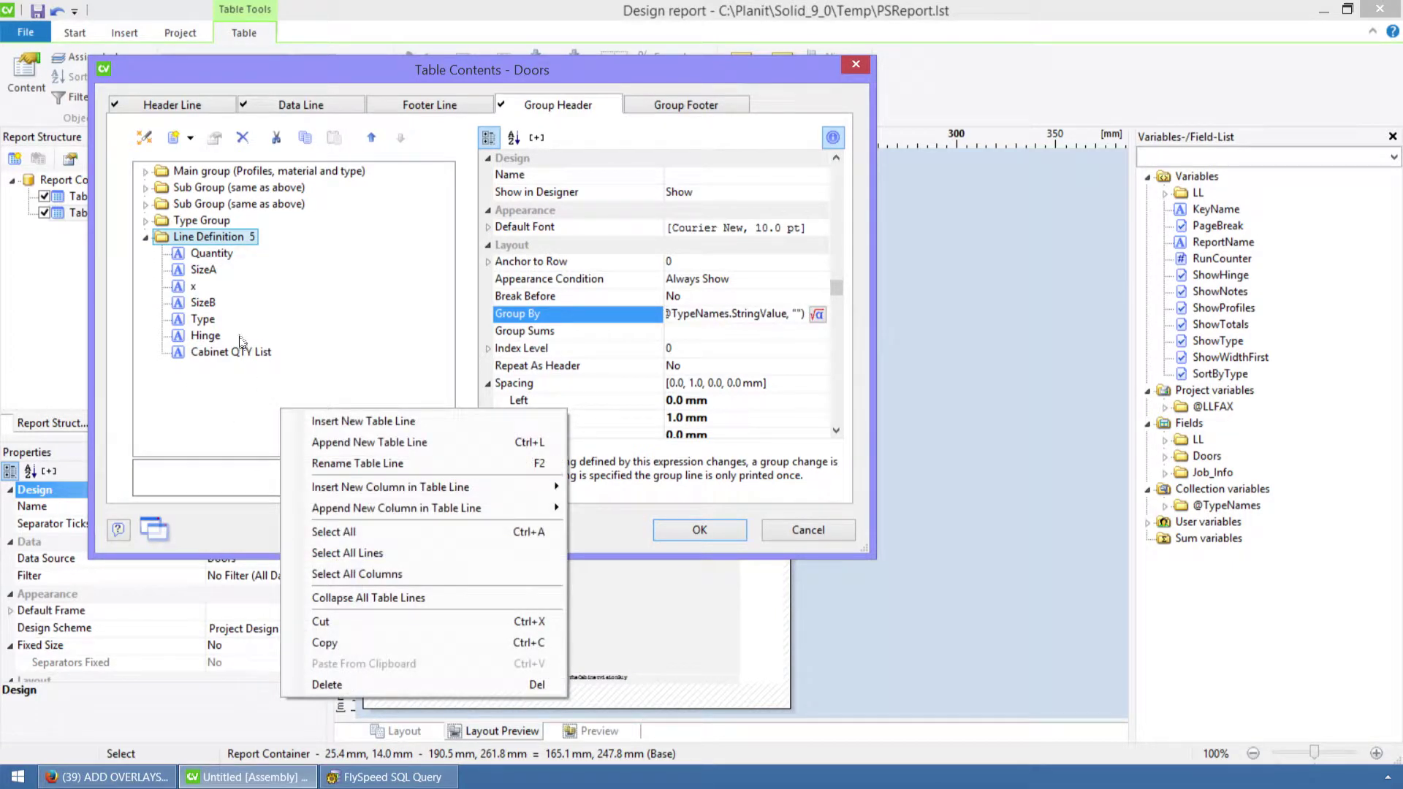
click(342, 443)
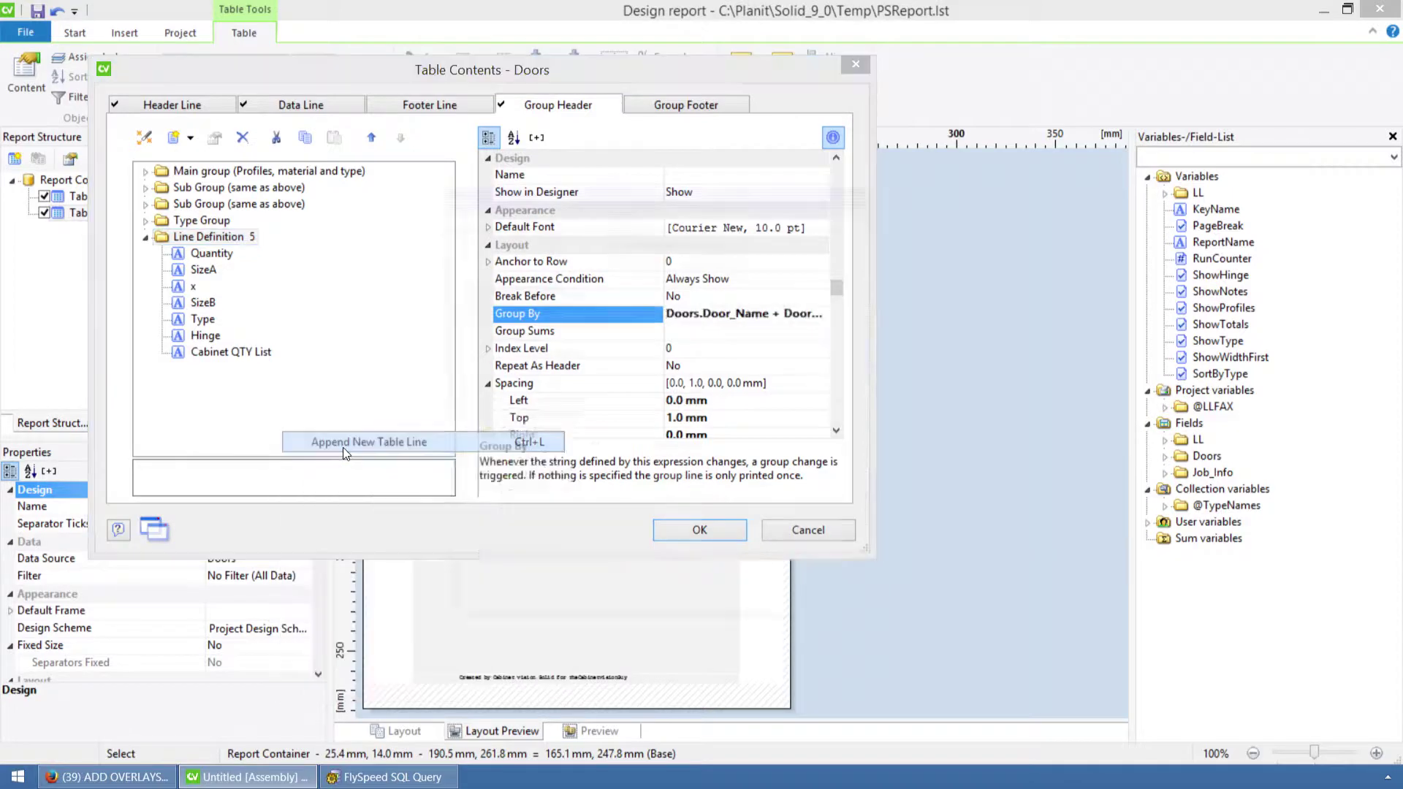
click(709, 620)
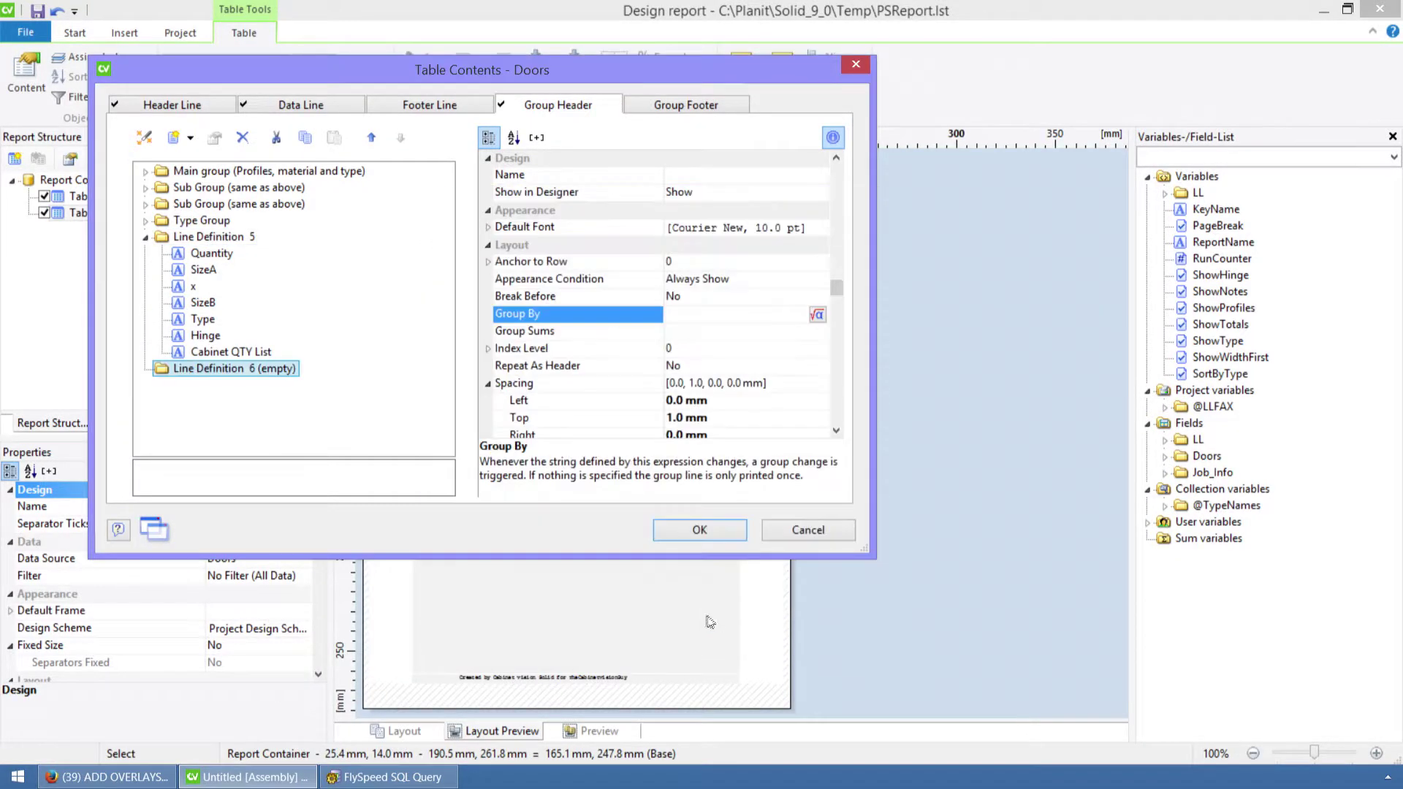
click(817, 314)
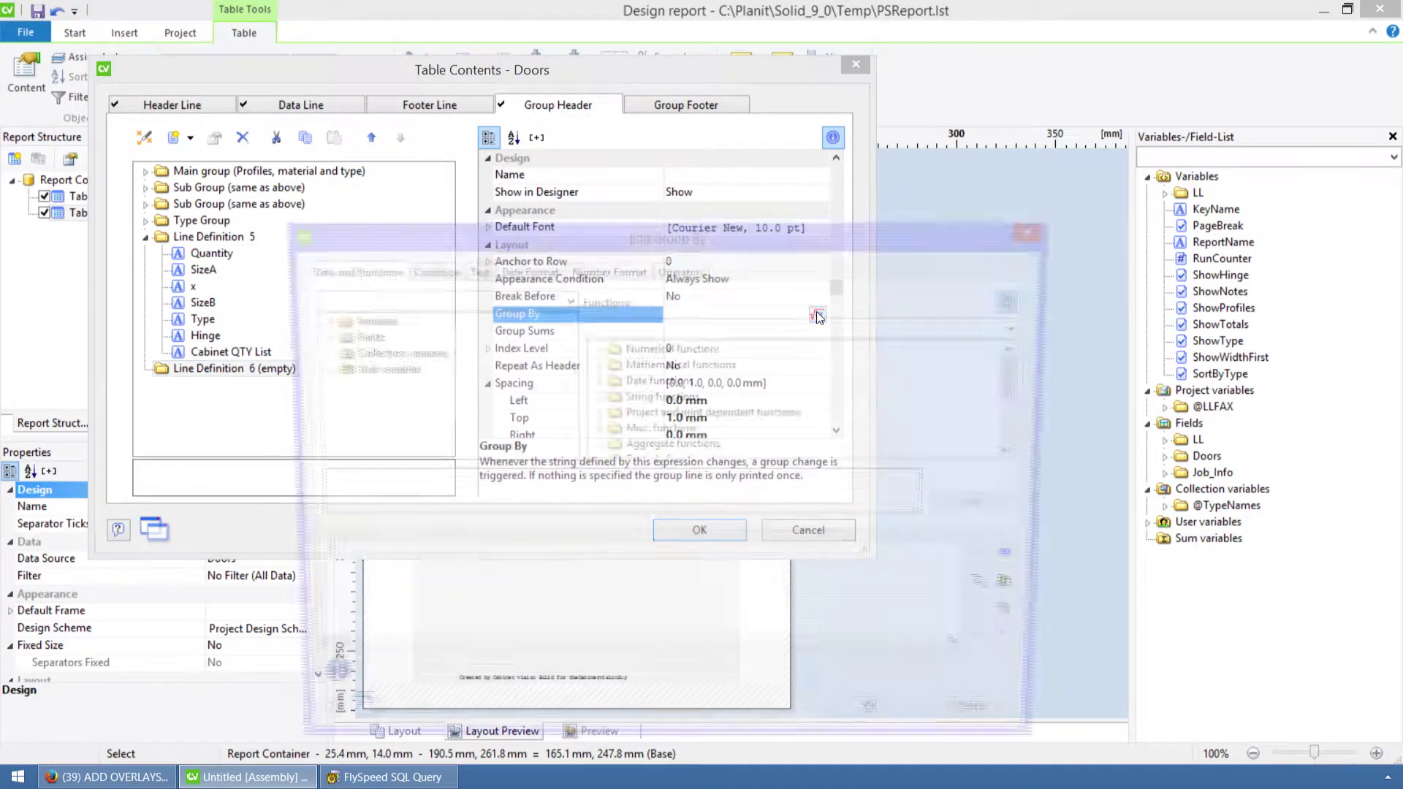
key(ctrl+v)
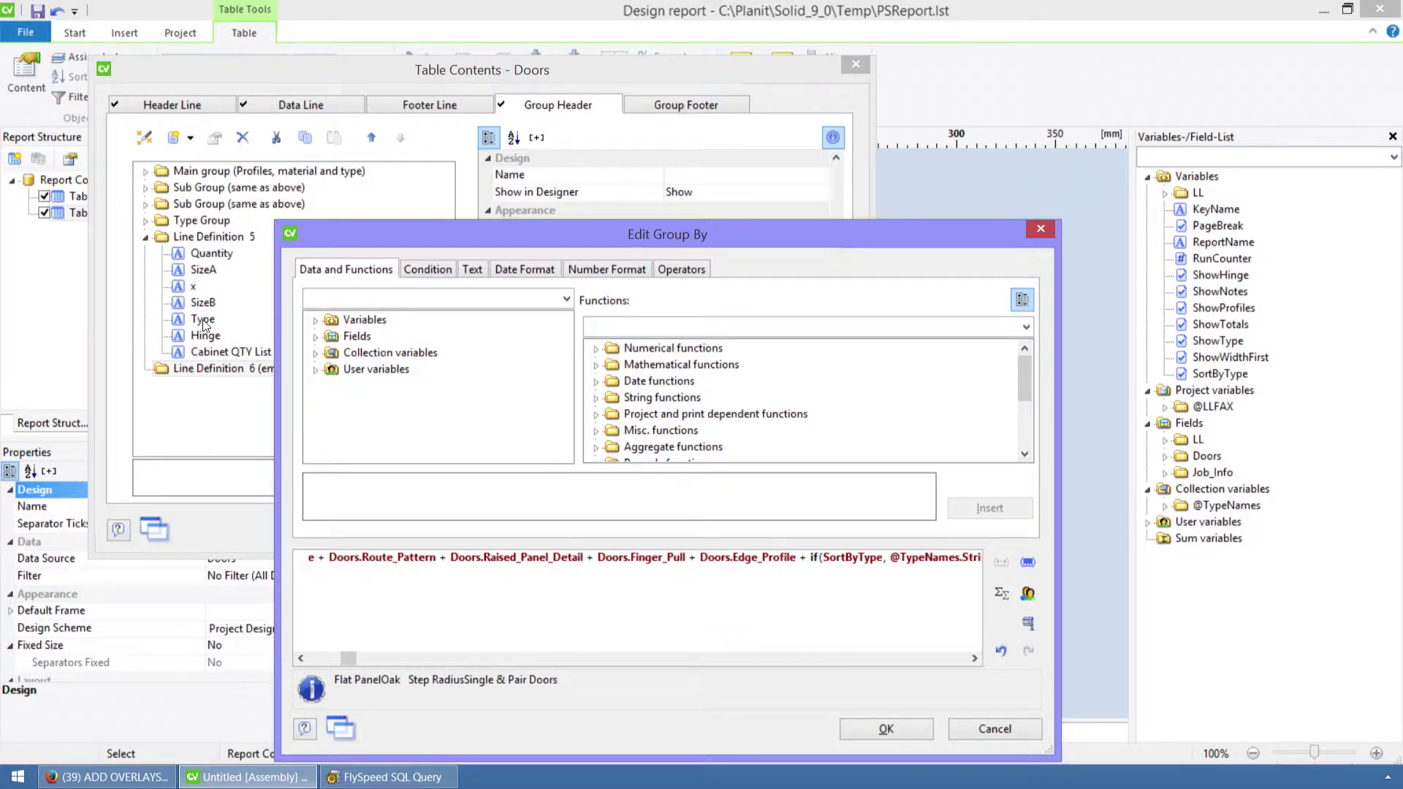
- Extend the pasted Group By expression with + Fstr$(Doors.Qty,"?&") on a second line
click(813, 561)
key(End)
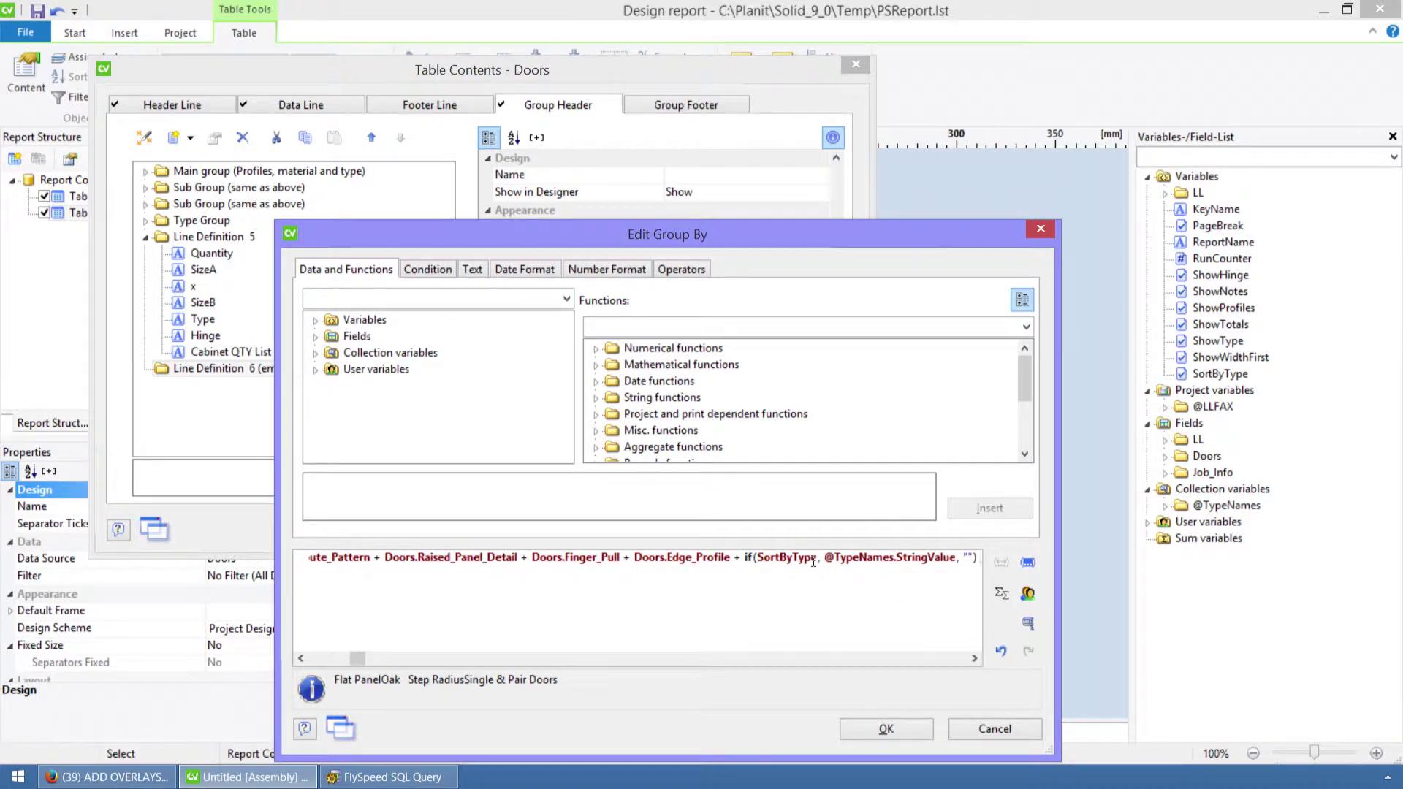
text(+)
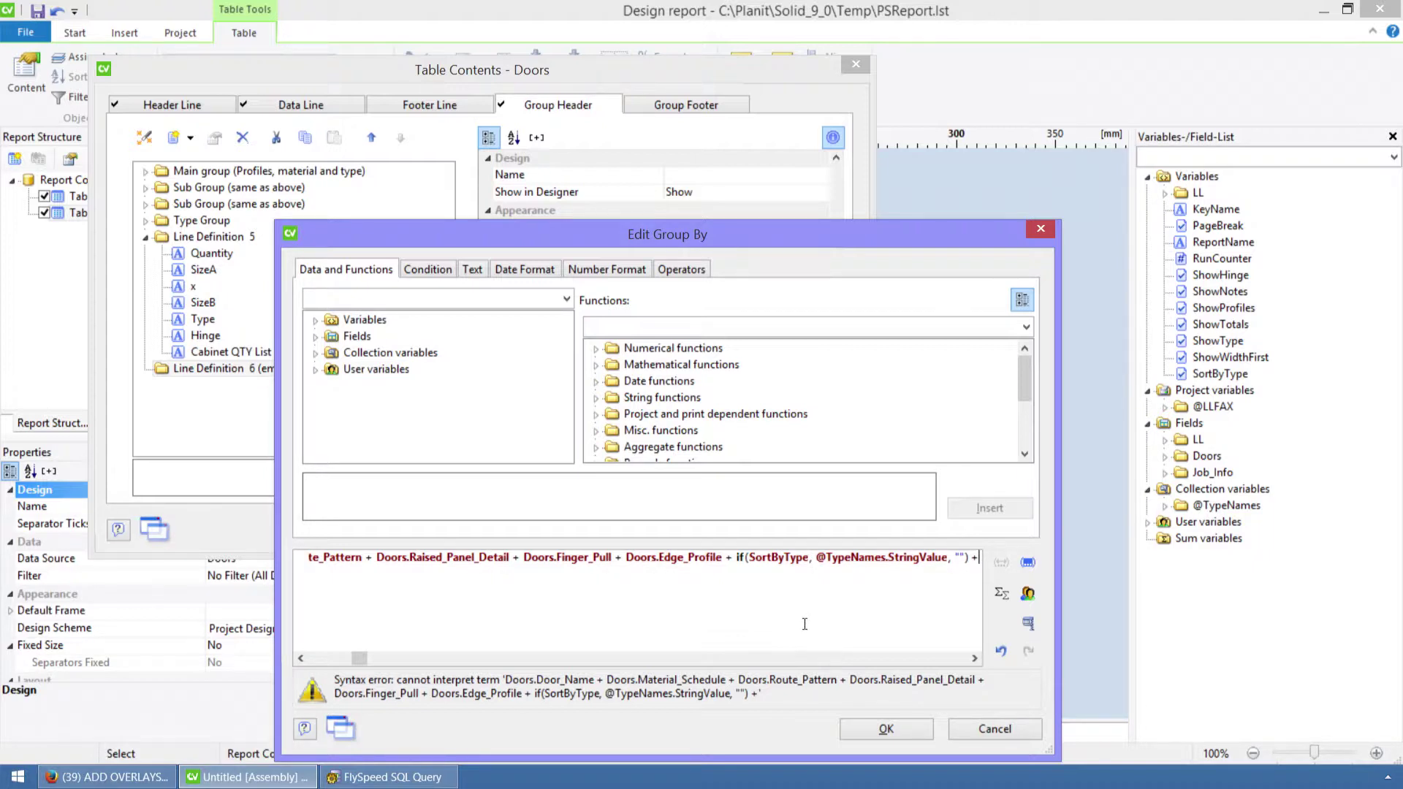
key(Return)
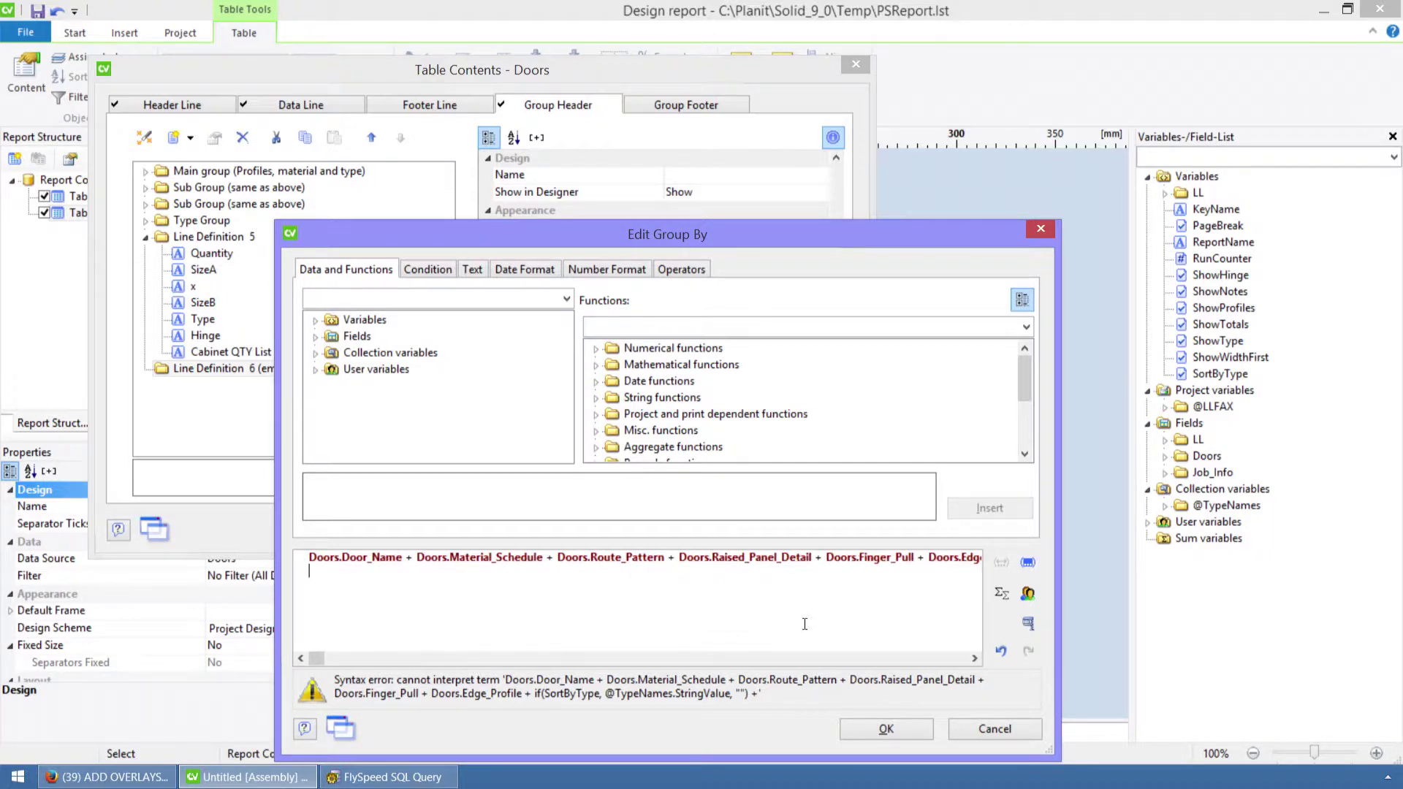
text(fs)
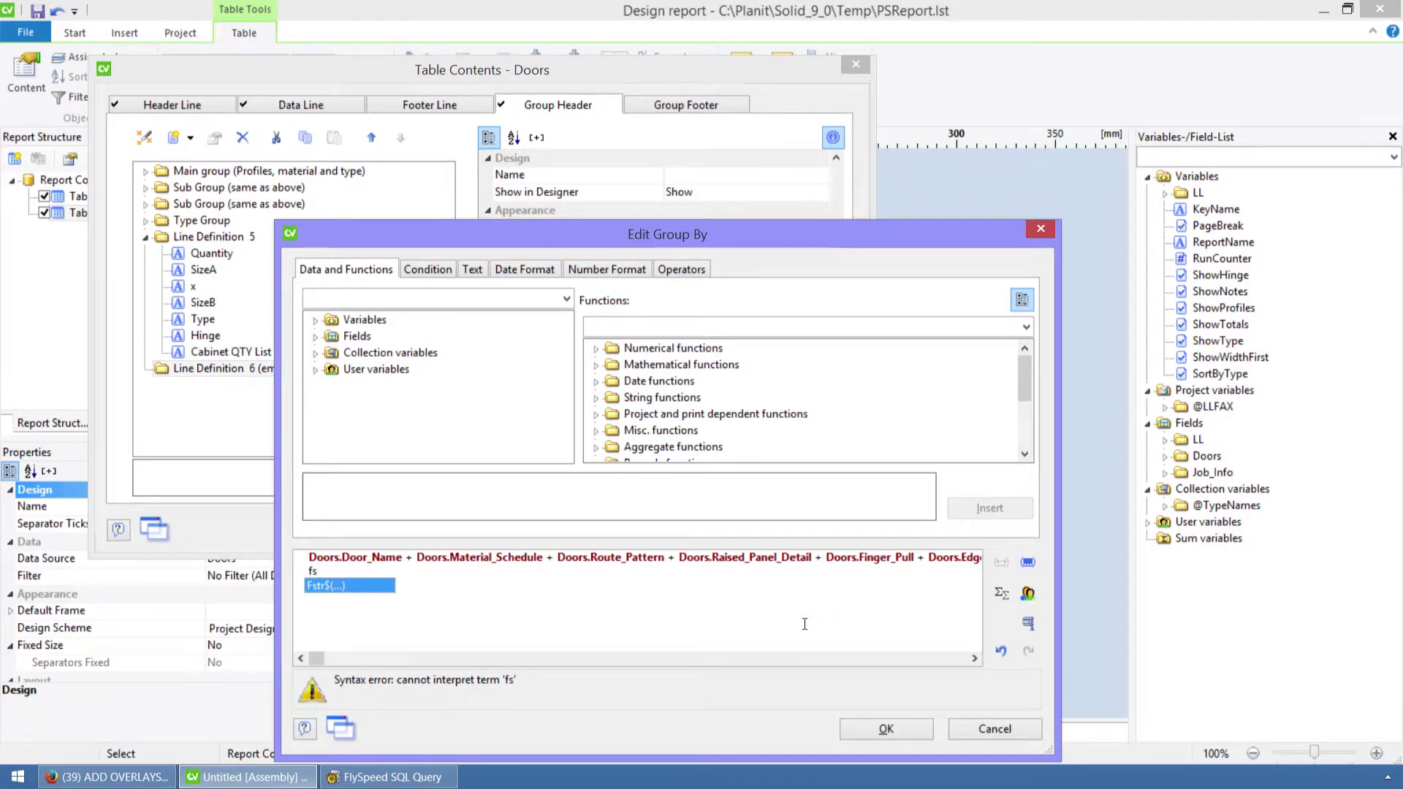
key(Return)
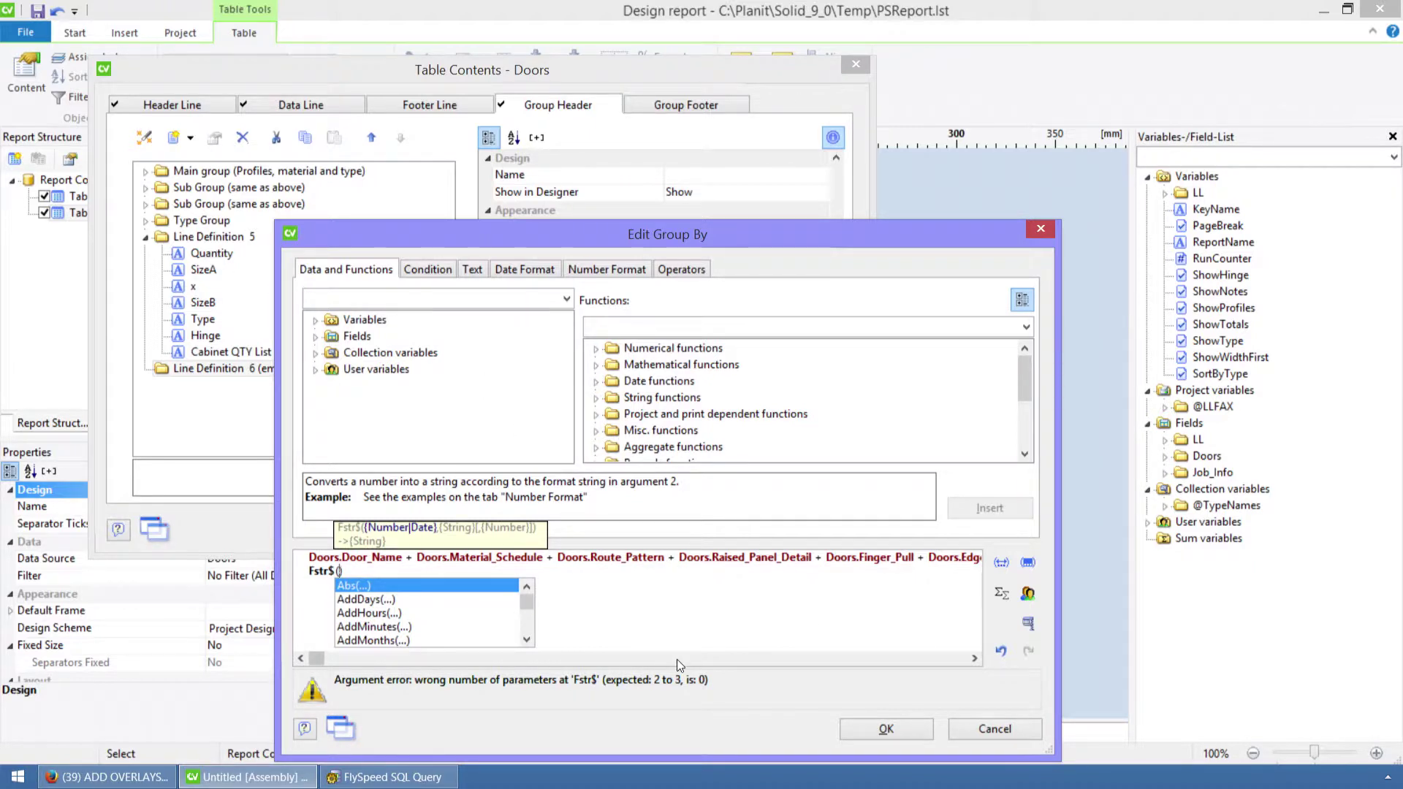
text(doors.)
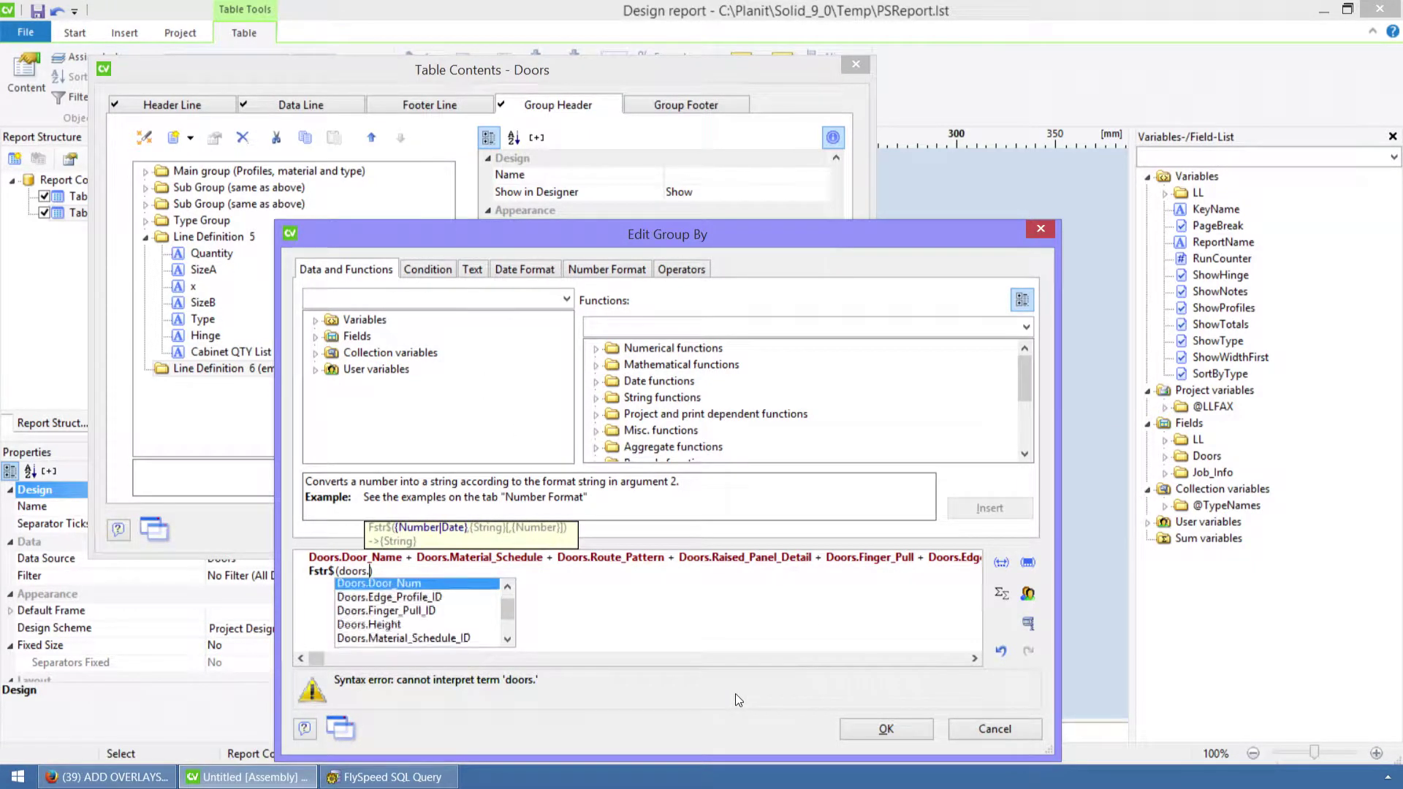
text(Qty)
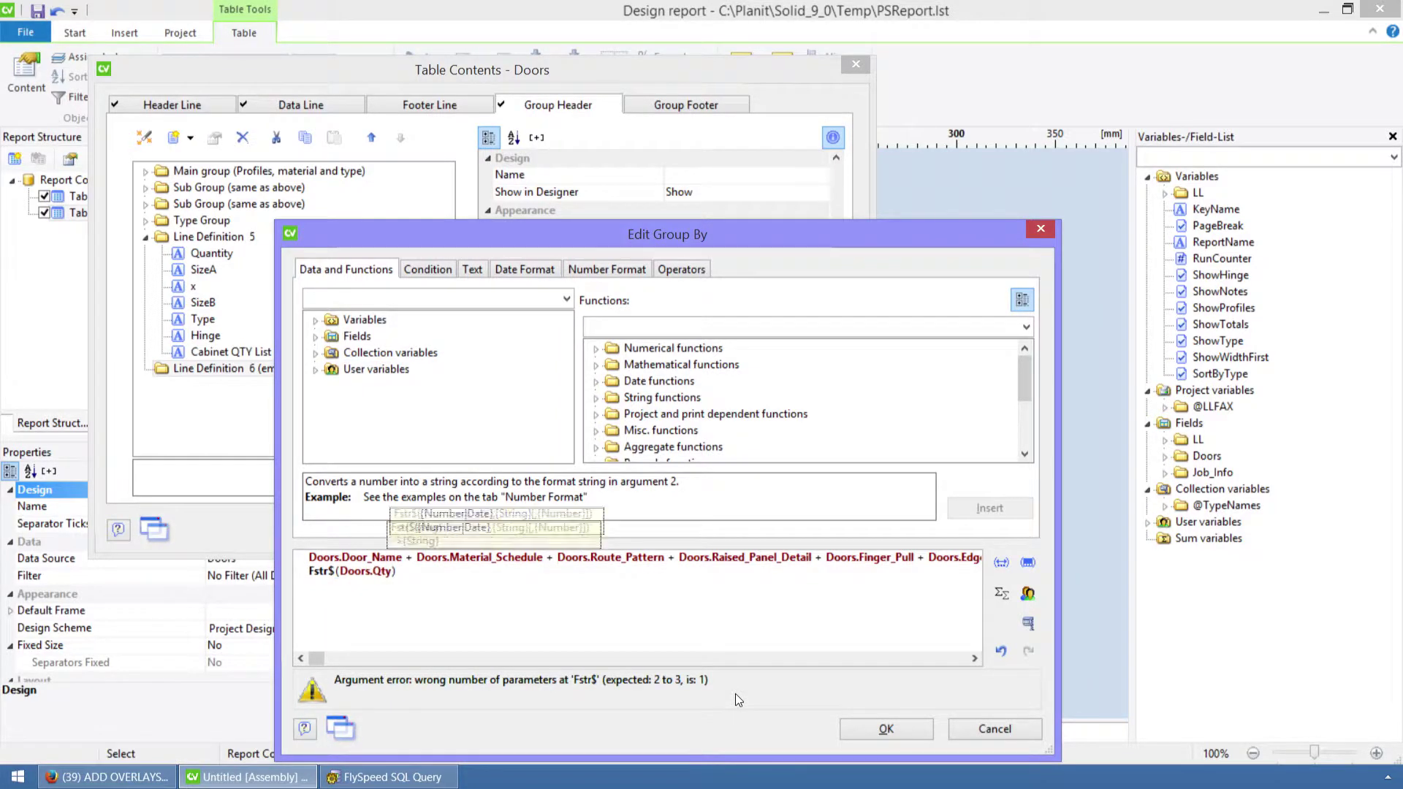
text(,)
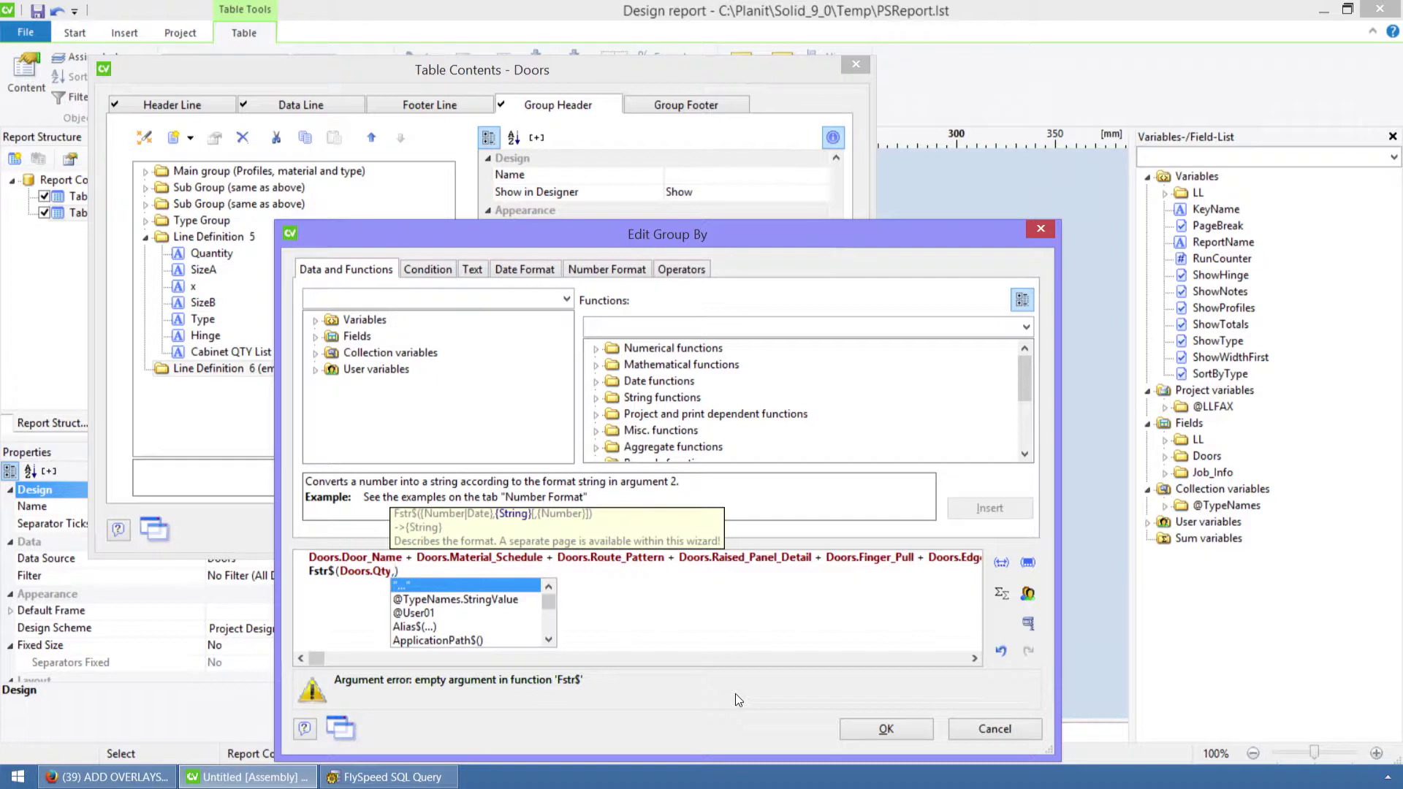
text(")
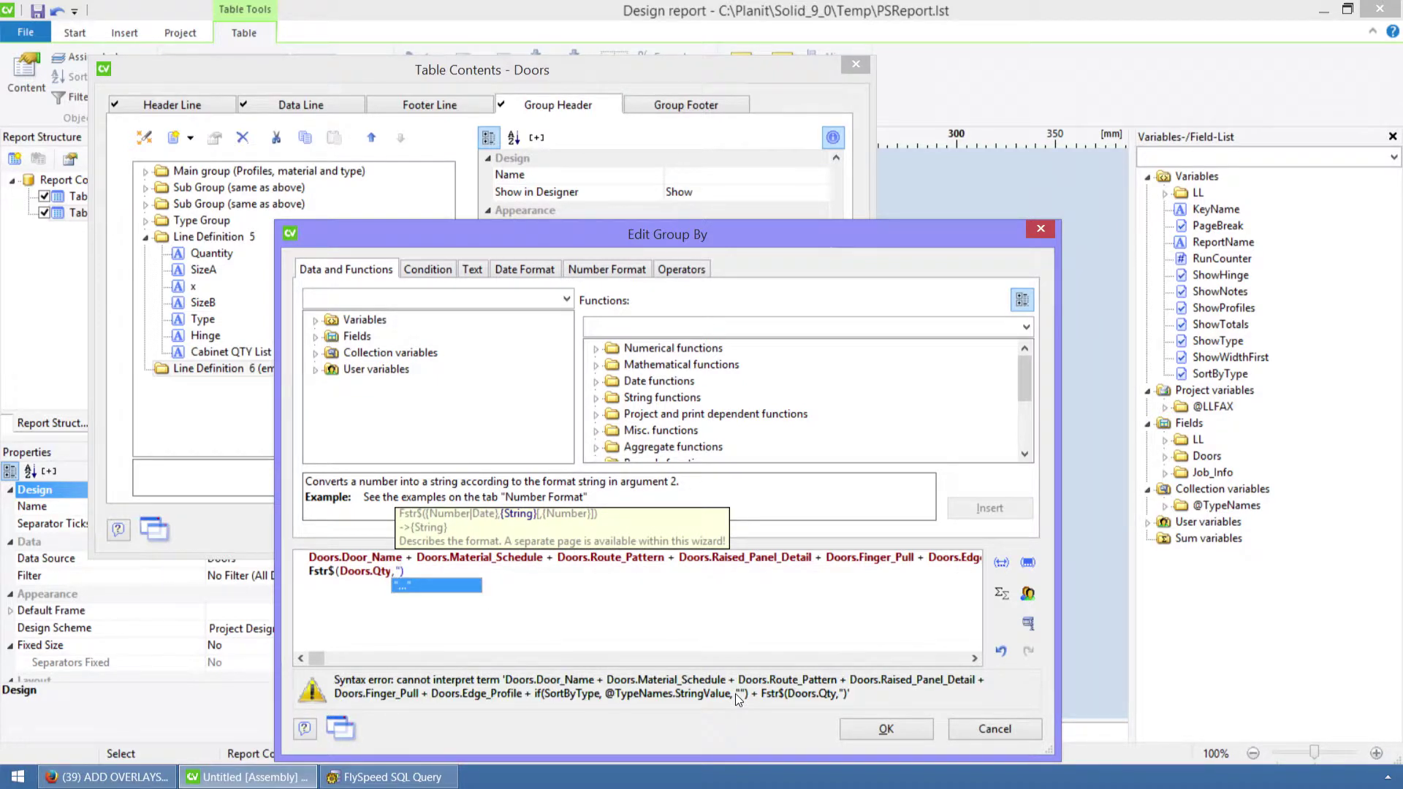
text(?)
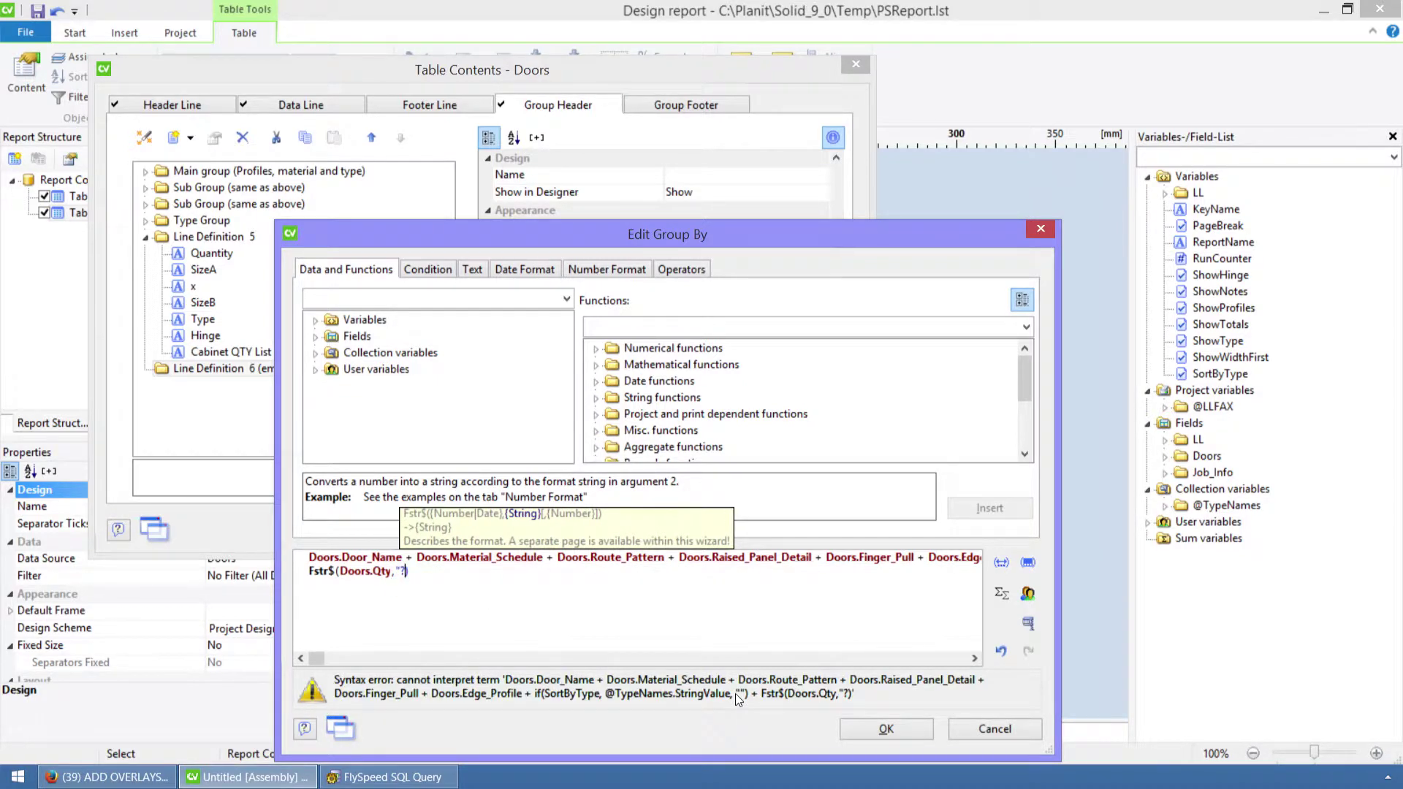
text(&")
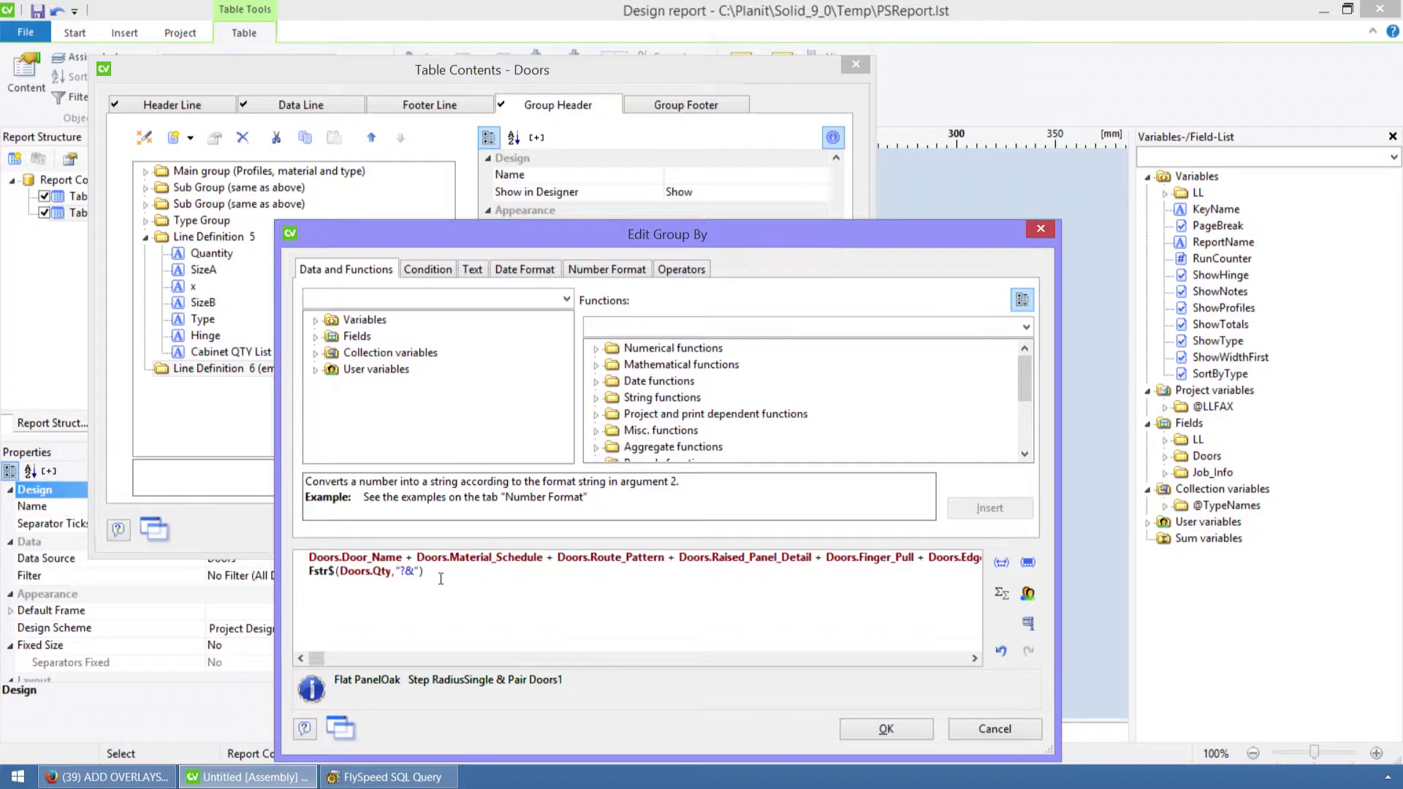
- Copy the entire extended Group By expression, discard the formula edit, and accept the Doors table contents
key(ctrl+a)
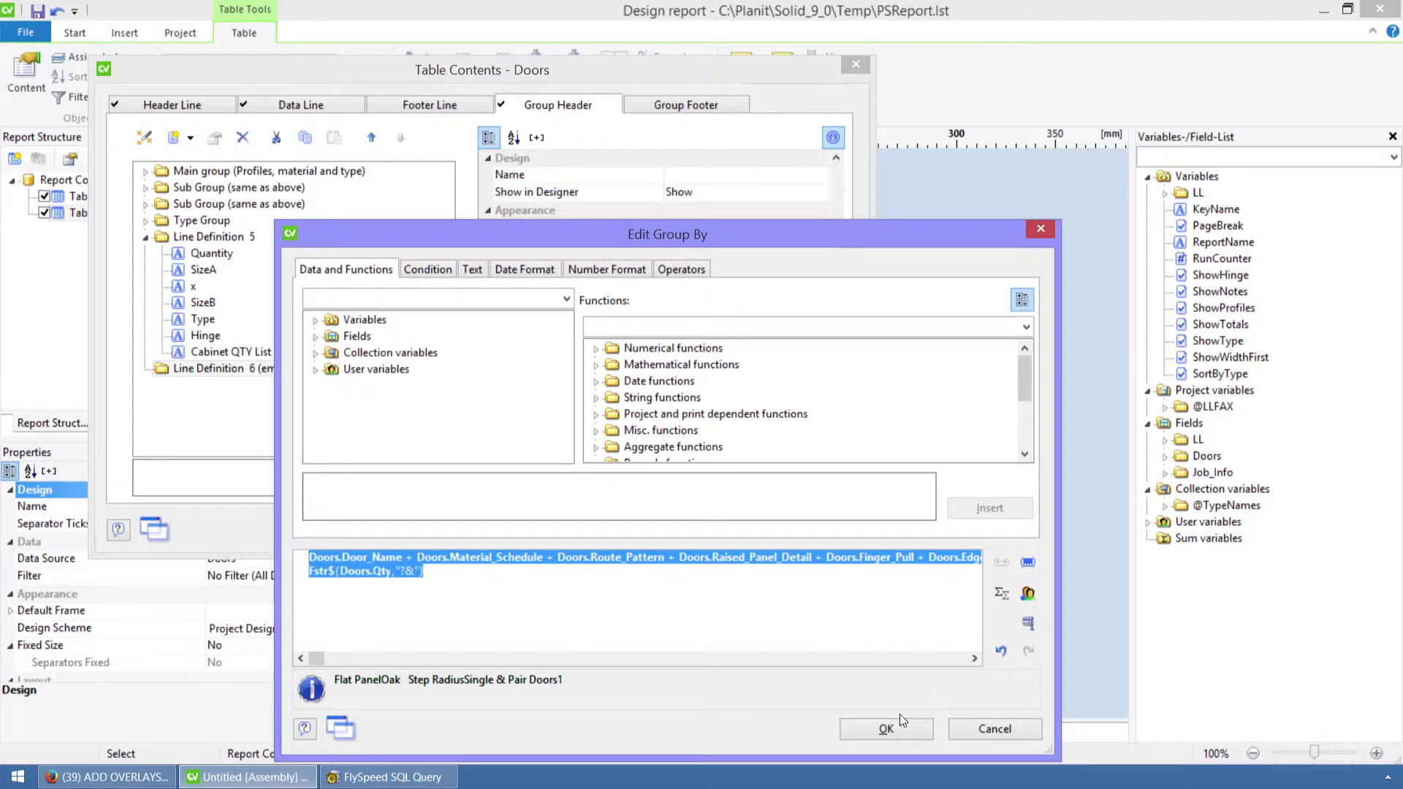
click(972, 728)
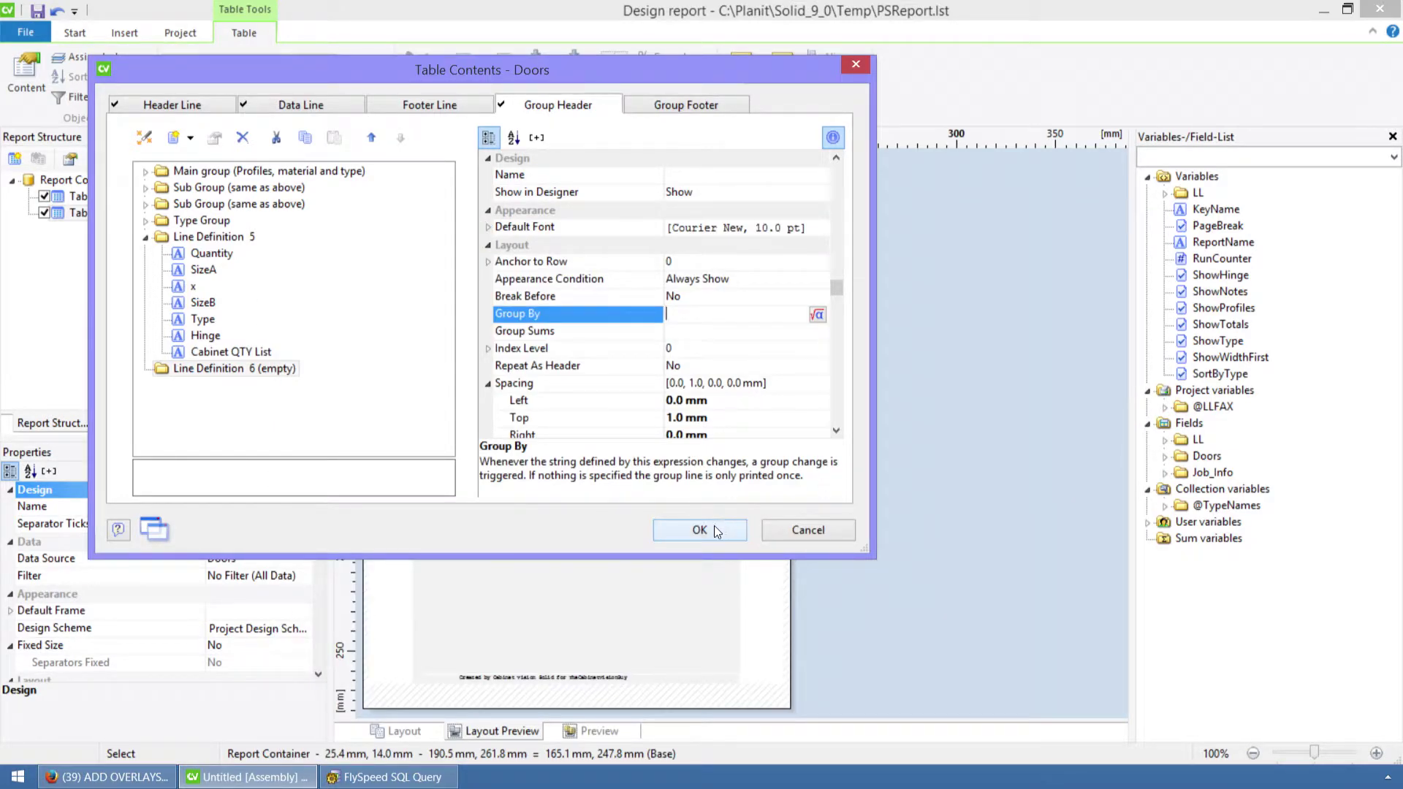
click(699, 530)
- Create a new user variable named SizeA in the report project
click(178, 33)
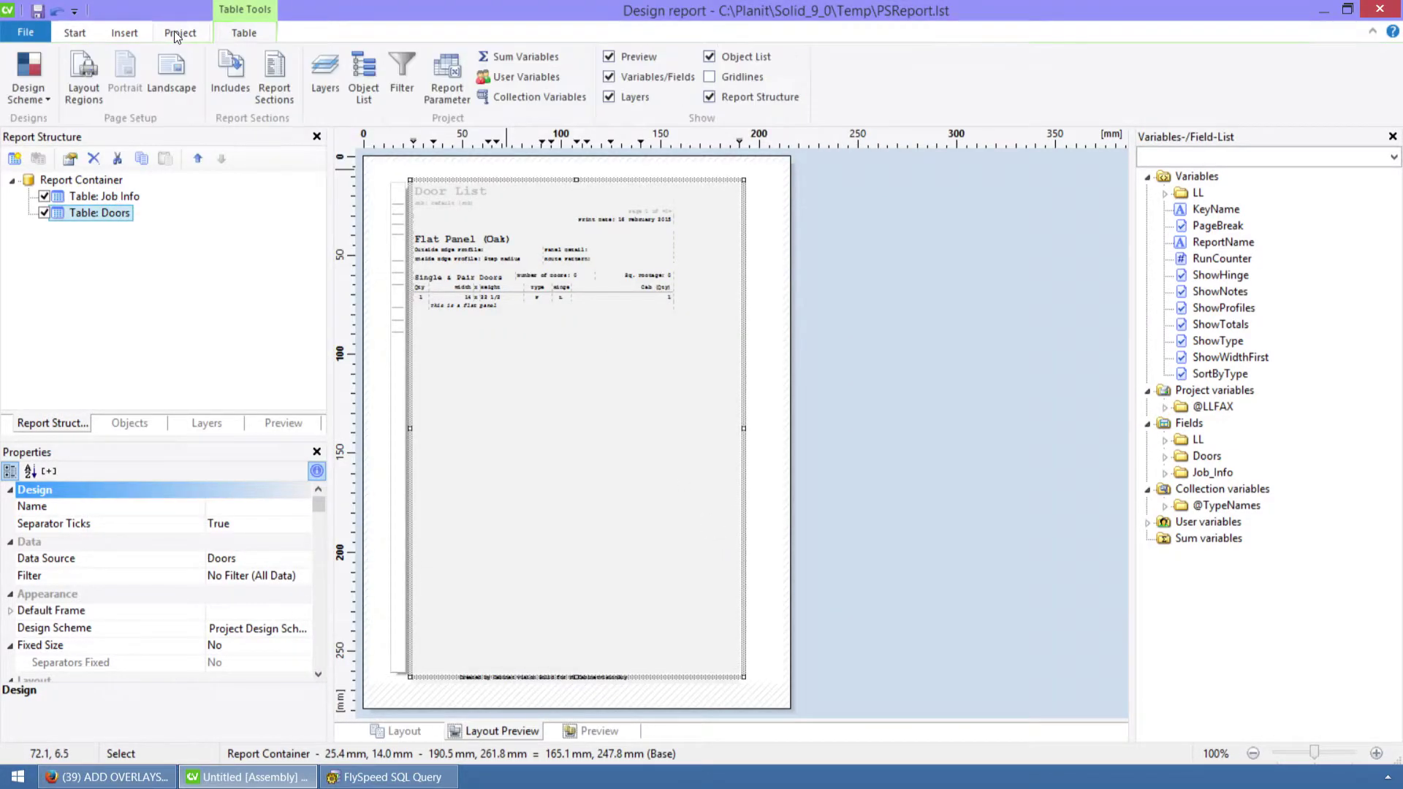
click(510, 79)
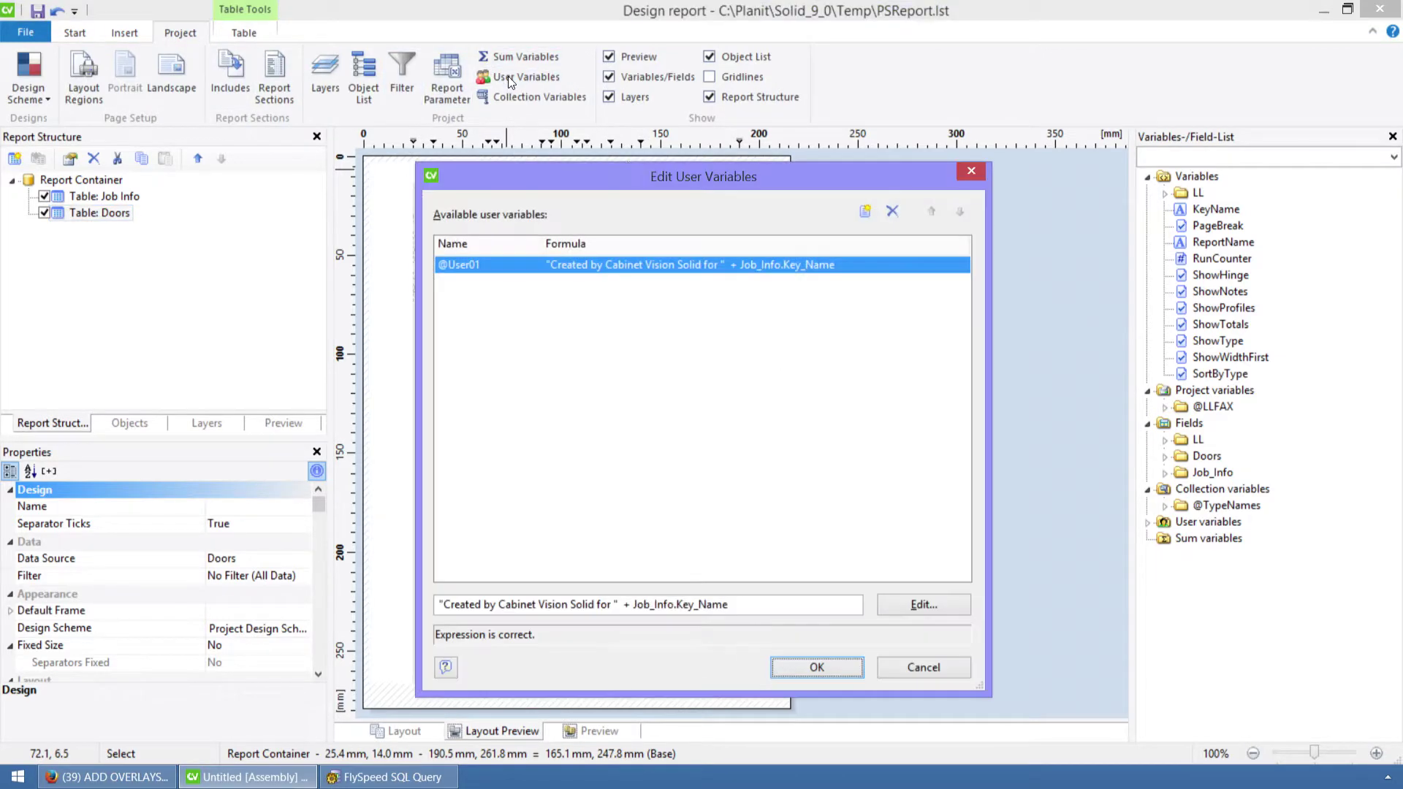
click(865, 211)
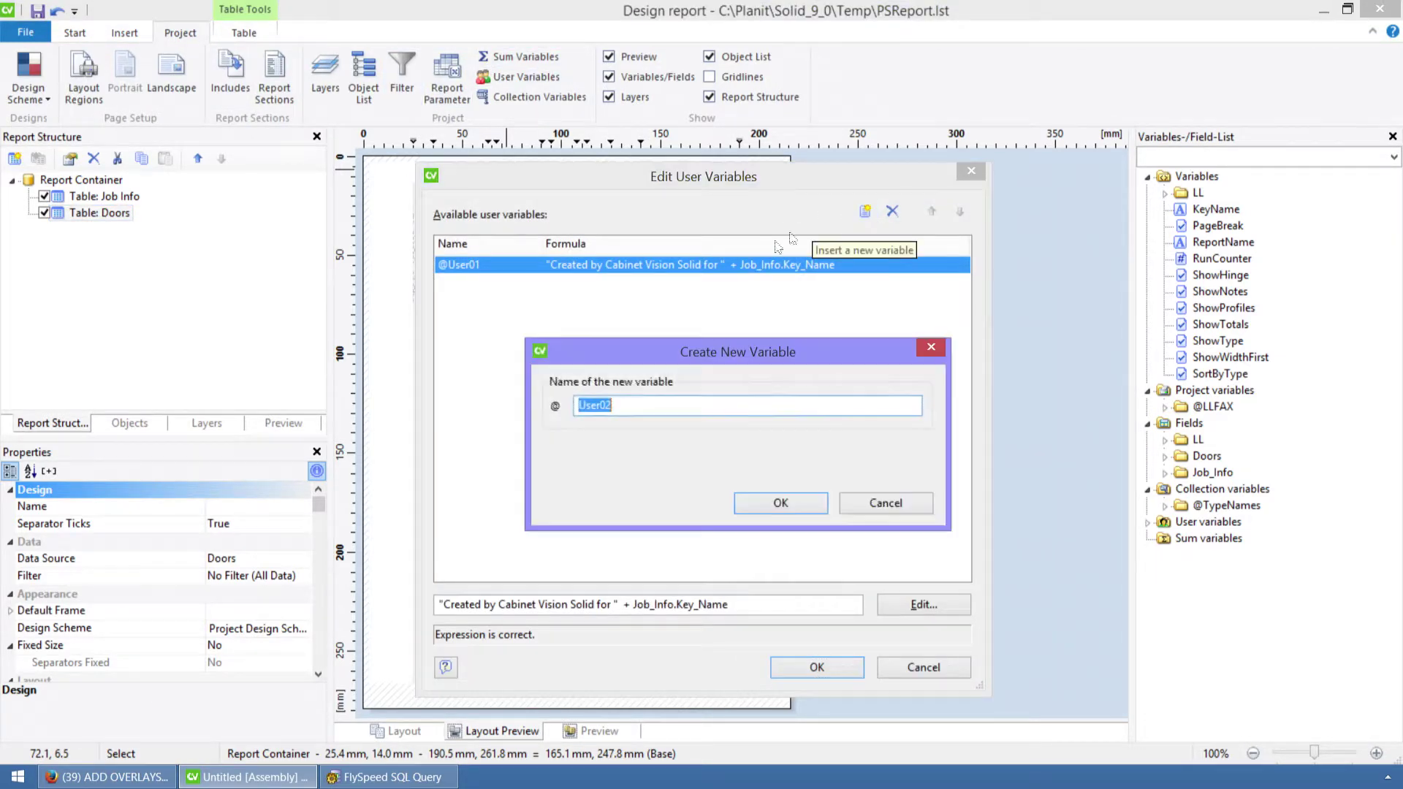
text(SizeA)
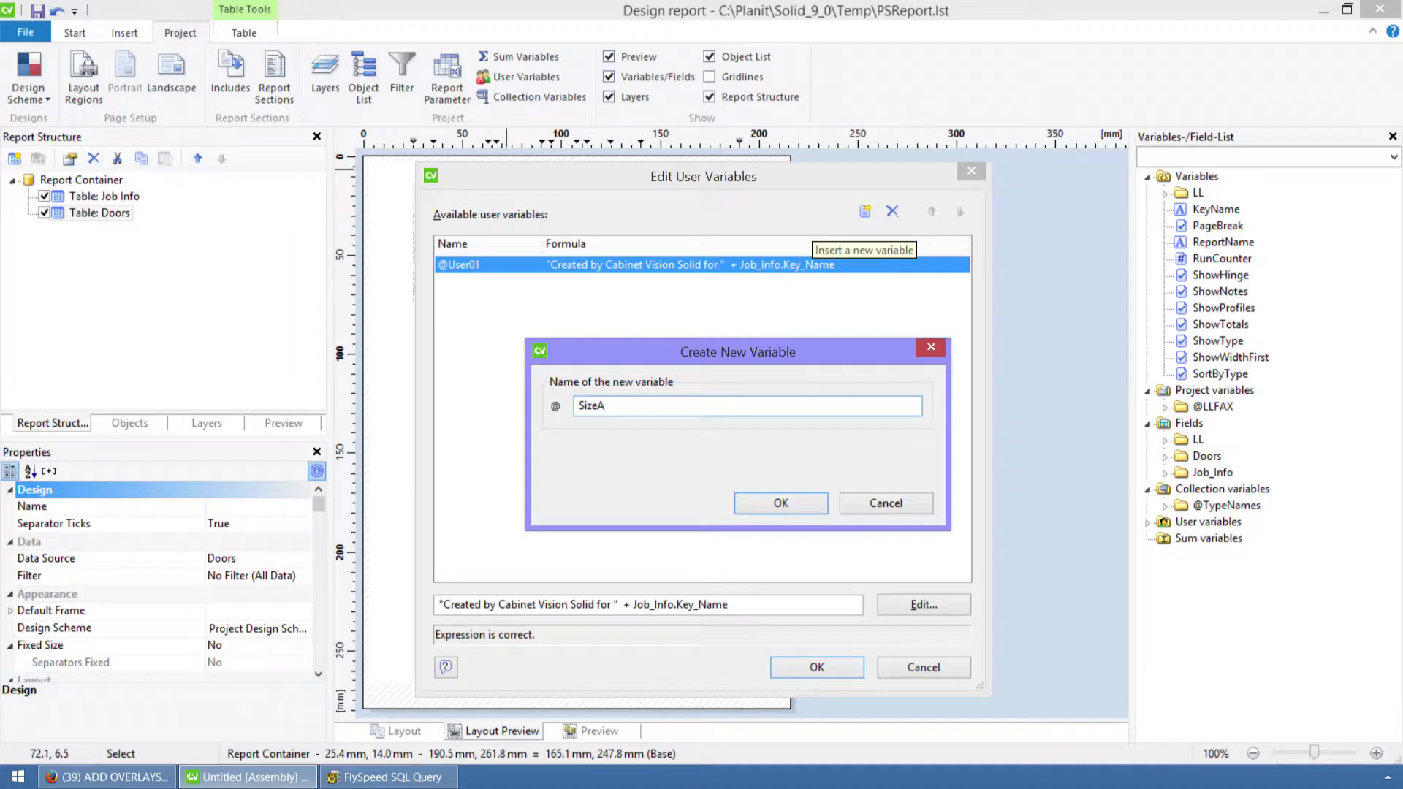
click(779, 501)
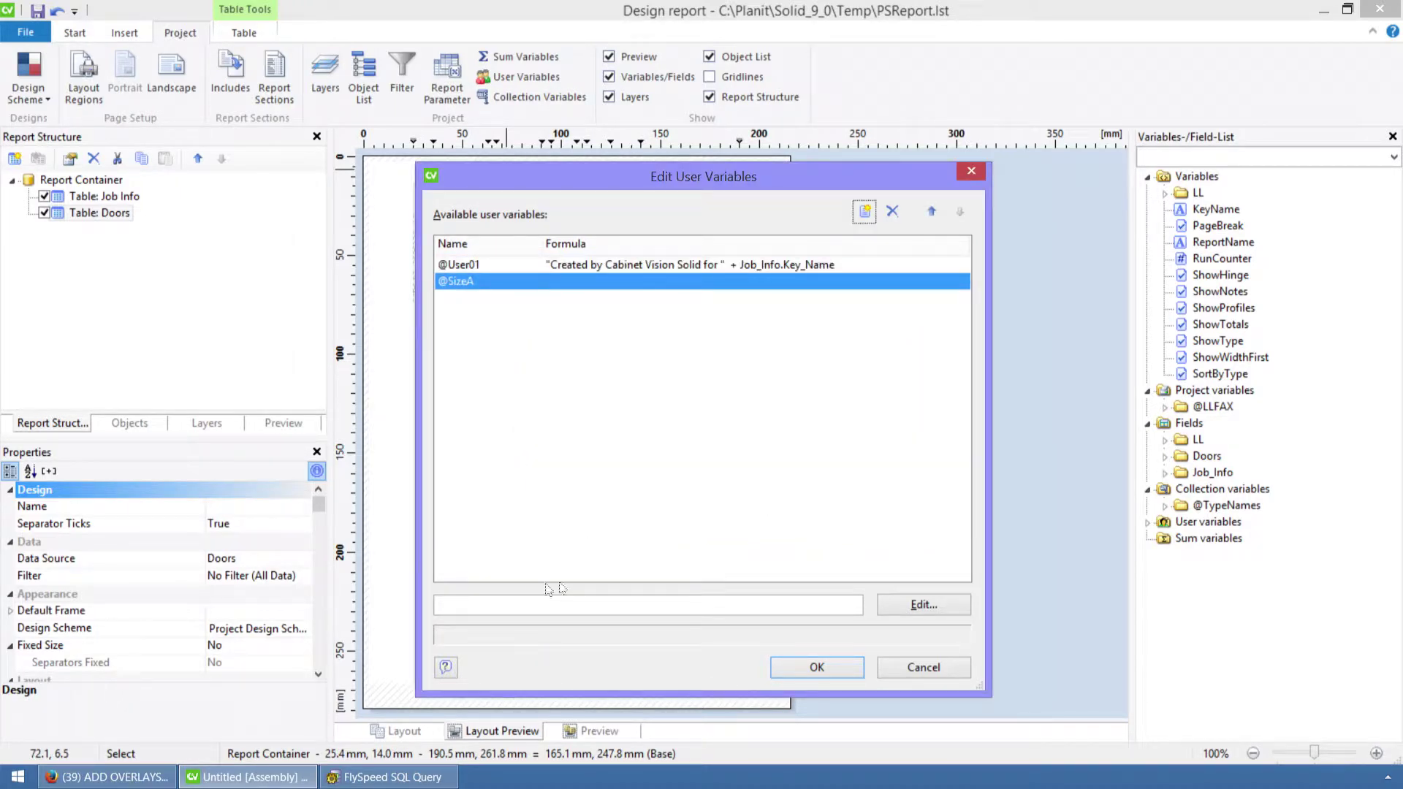
- Open the SizeA variable's formula for editing and begin it with the Cond function
click(917, 603)
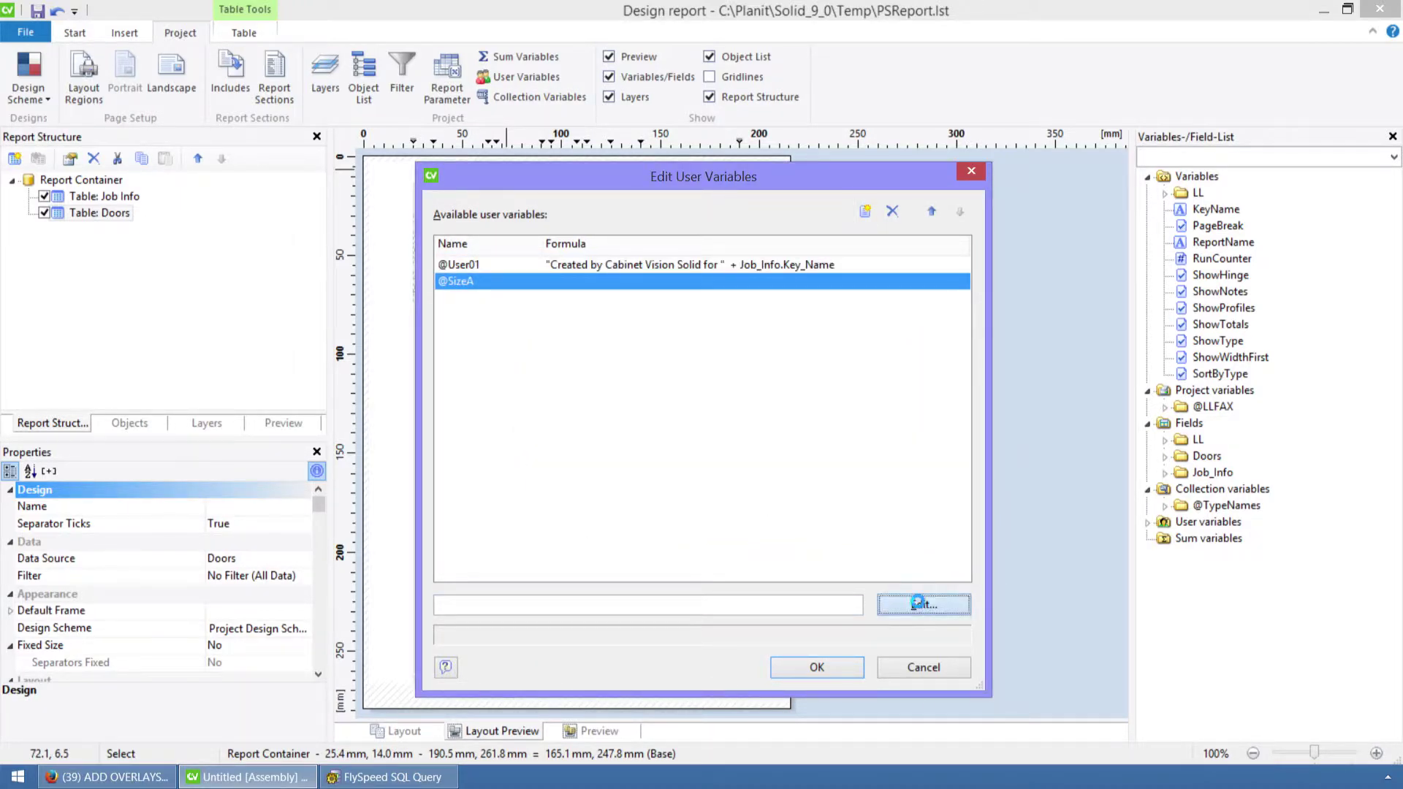
text(If)
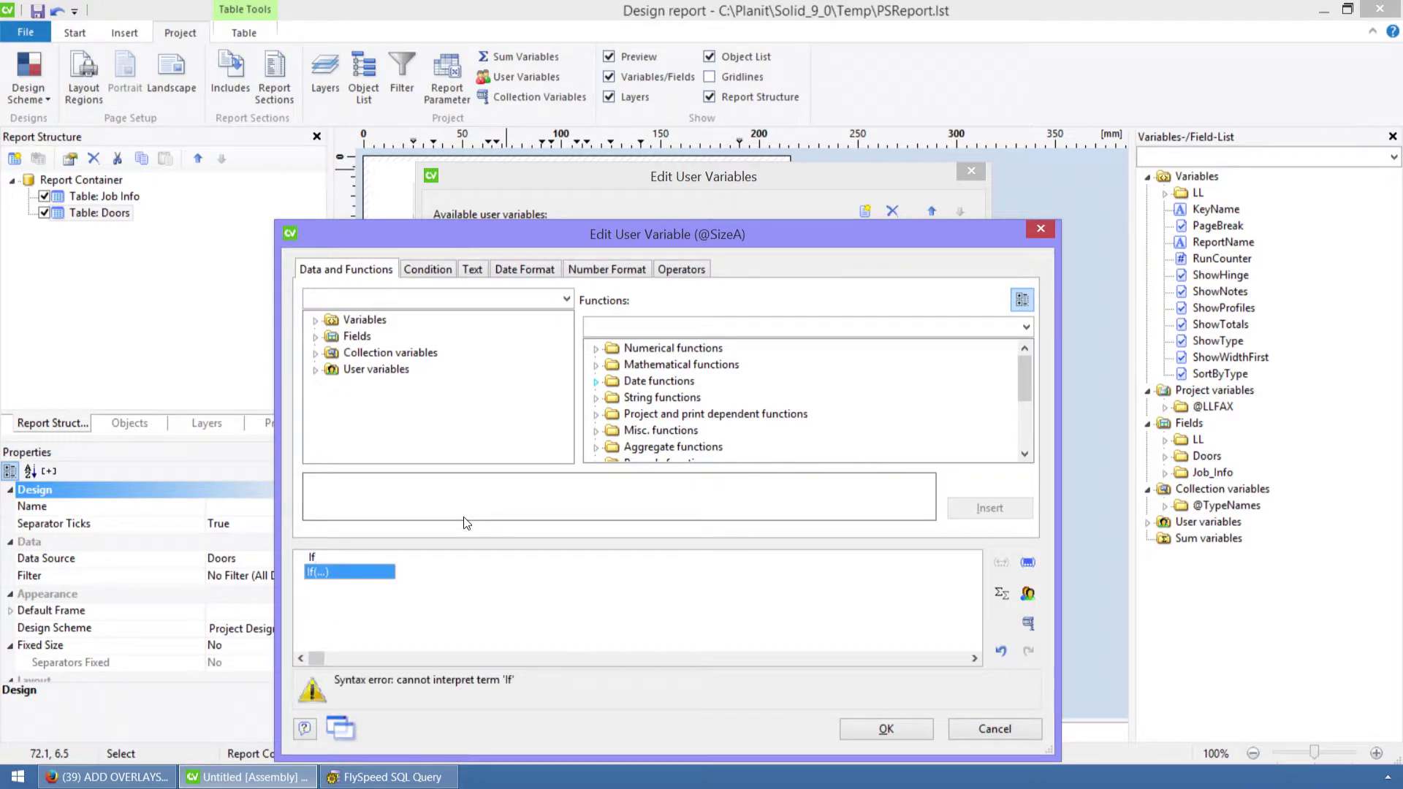
key(BackSpace)
key(BackSpace)
text(con)
key(Return)
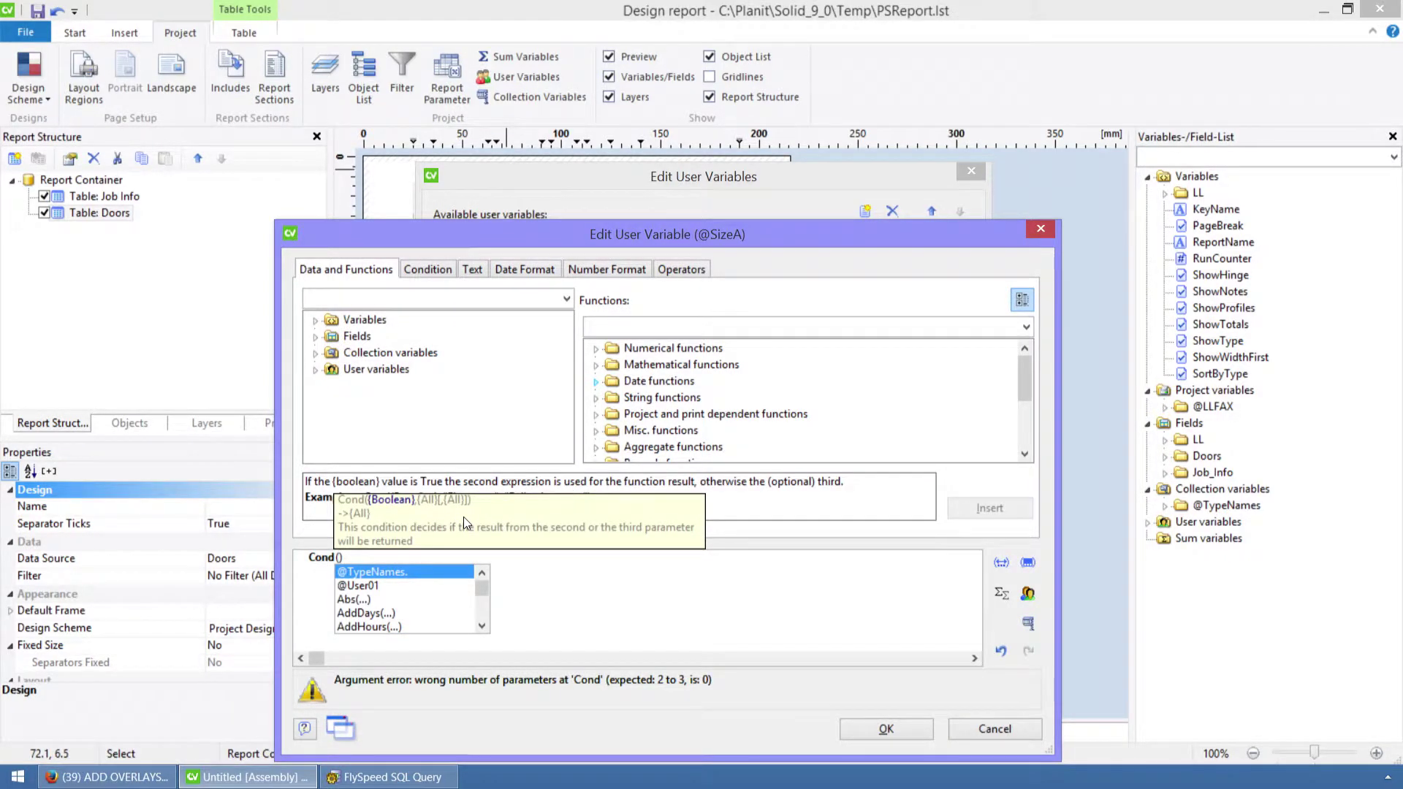
- Enter ShowWidthFirst as the condition inside the SizeA formula's Cond function
text(Doors)
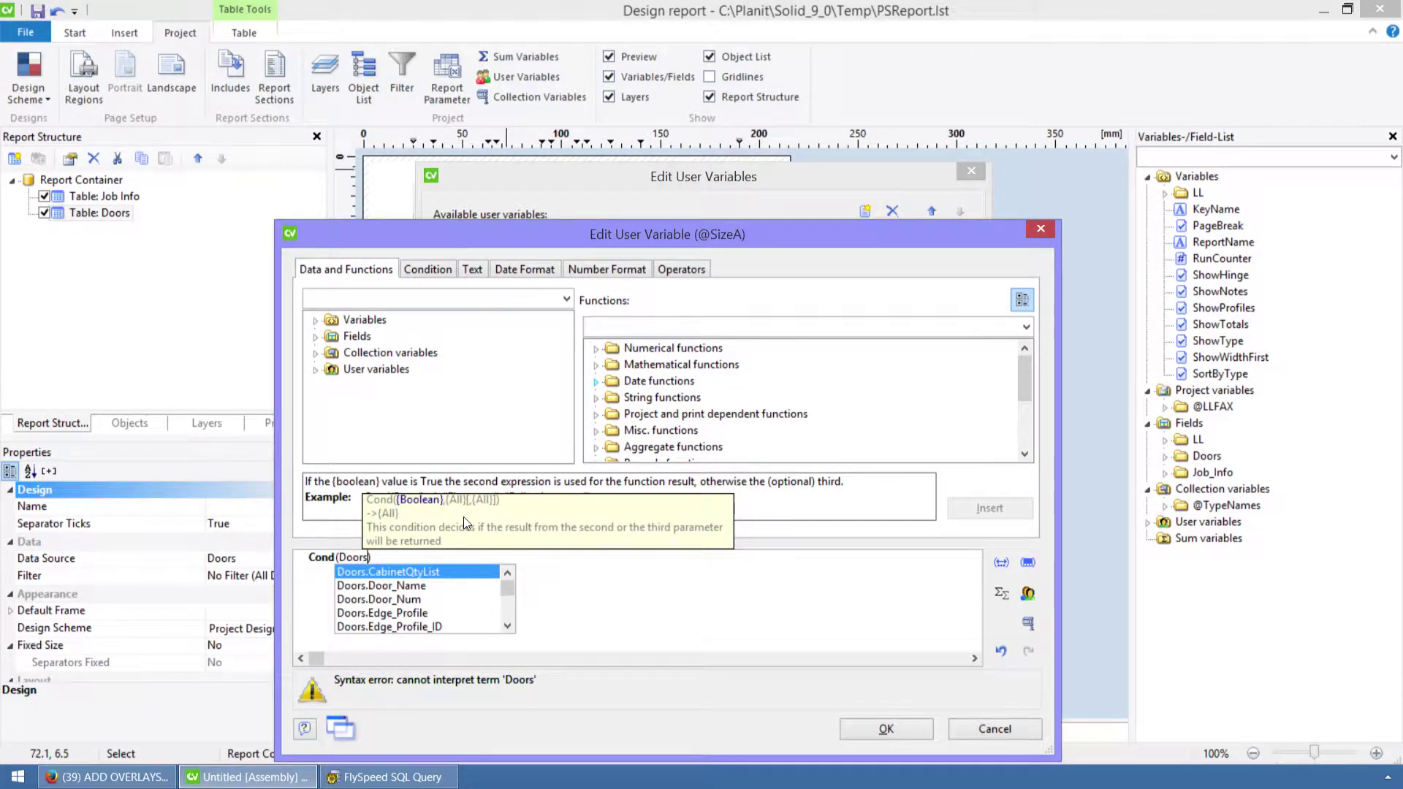
key(BackSpace)
key(BackSpace)
key(BackSpace)
key(BackSpace)
key(BackSpace)
text(ShowWidthFrist)
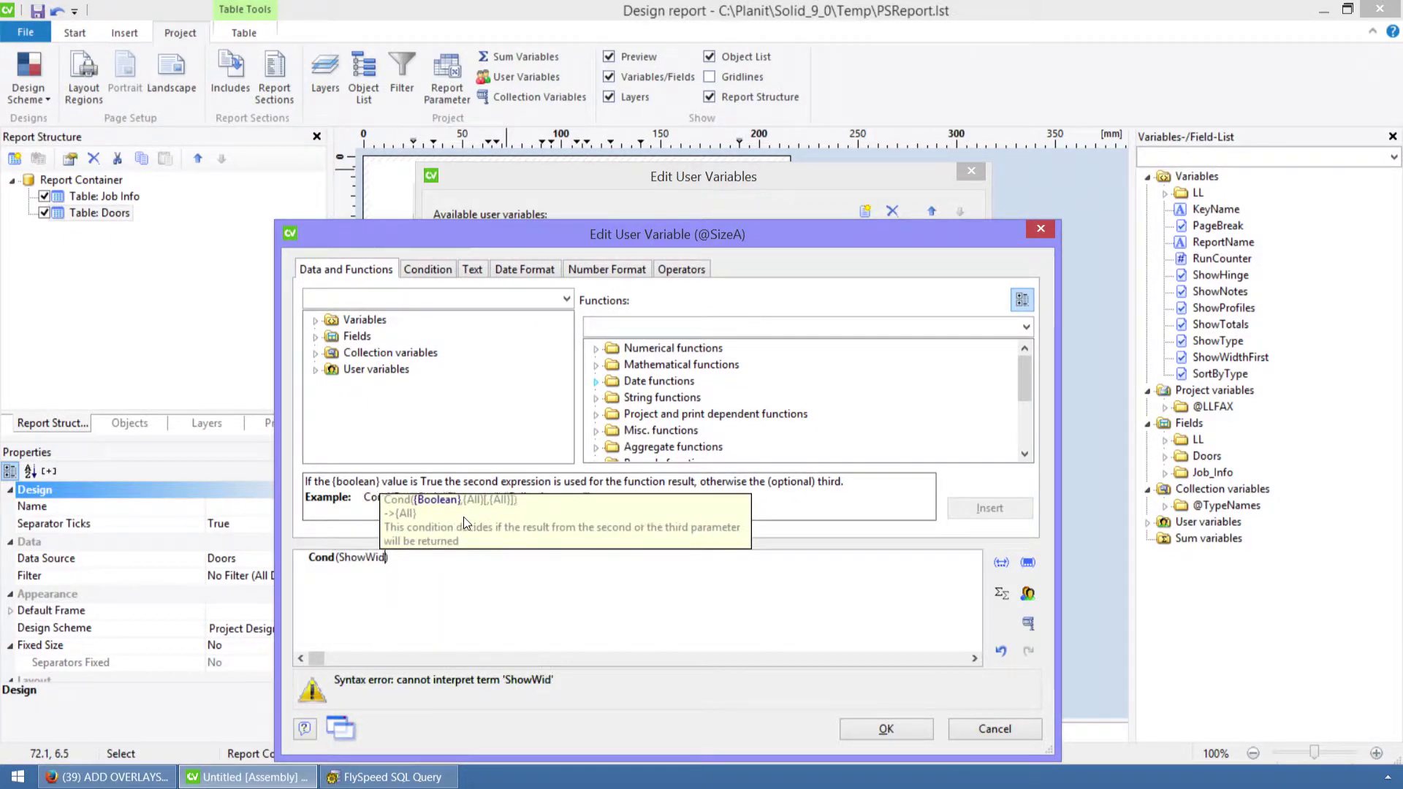
key(BackSpace)
key(BackSpace)
key(BackSpace)
key(BackSpace)
text(irst)
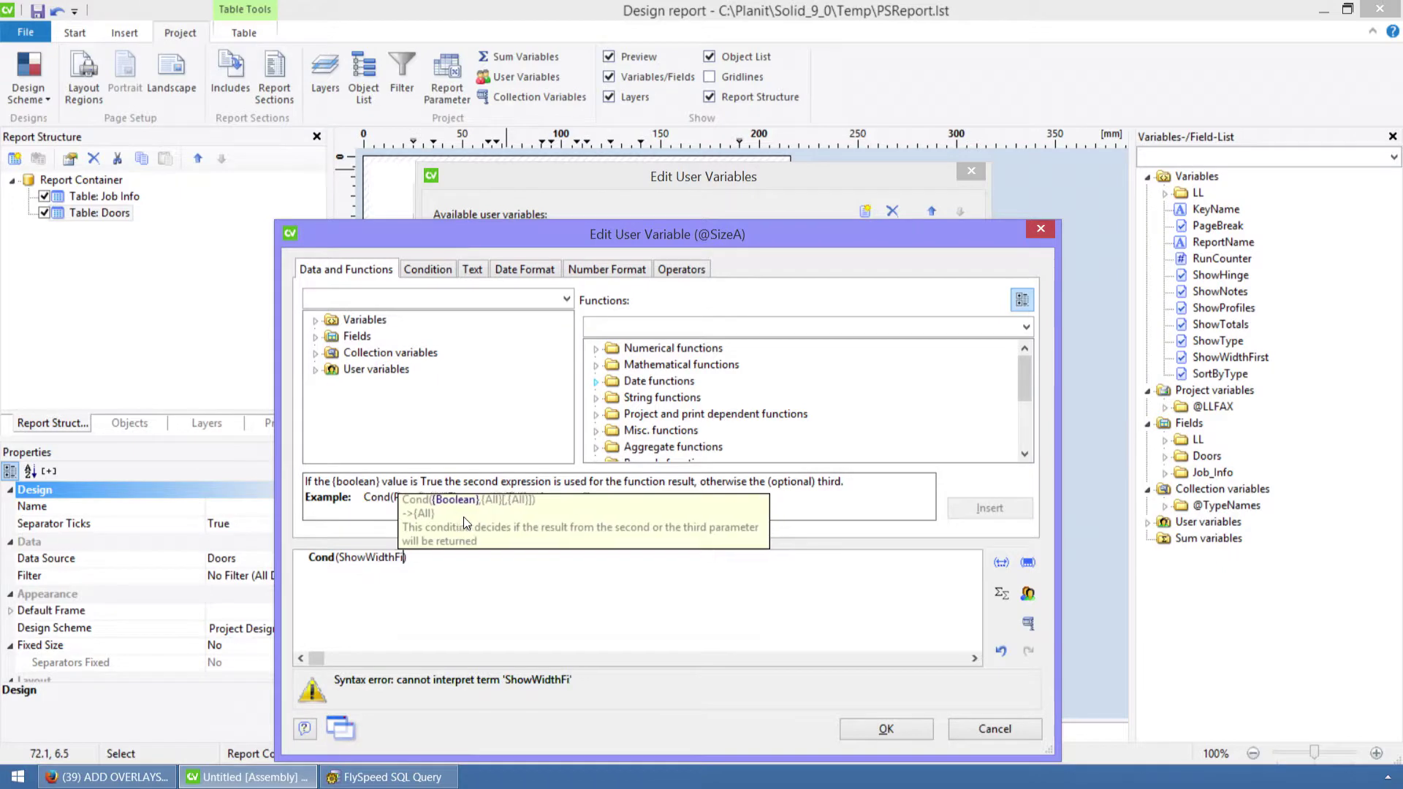
- Add Atrim$(Doors.Width_String) as the true result of the SizeA condition
text(, at)
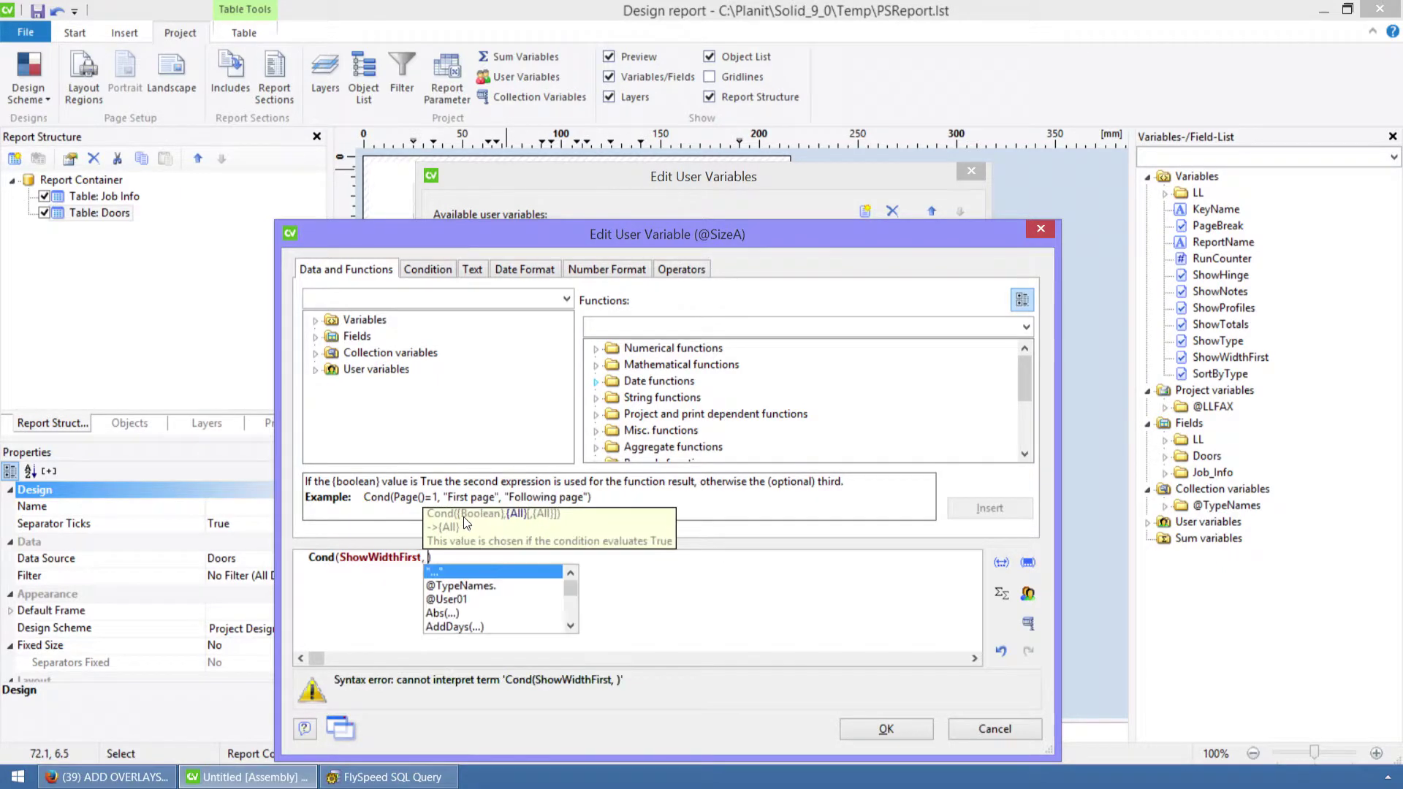
key(Return)
text(Doors.)
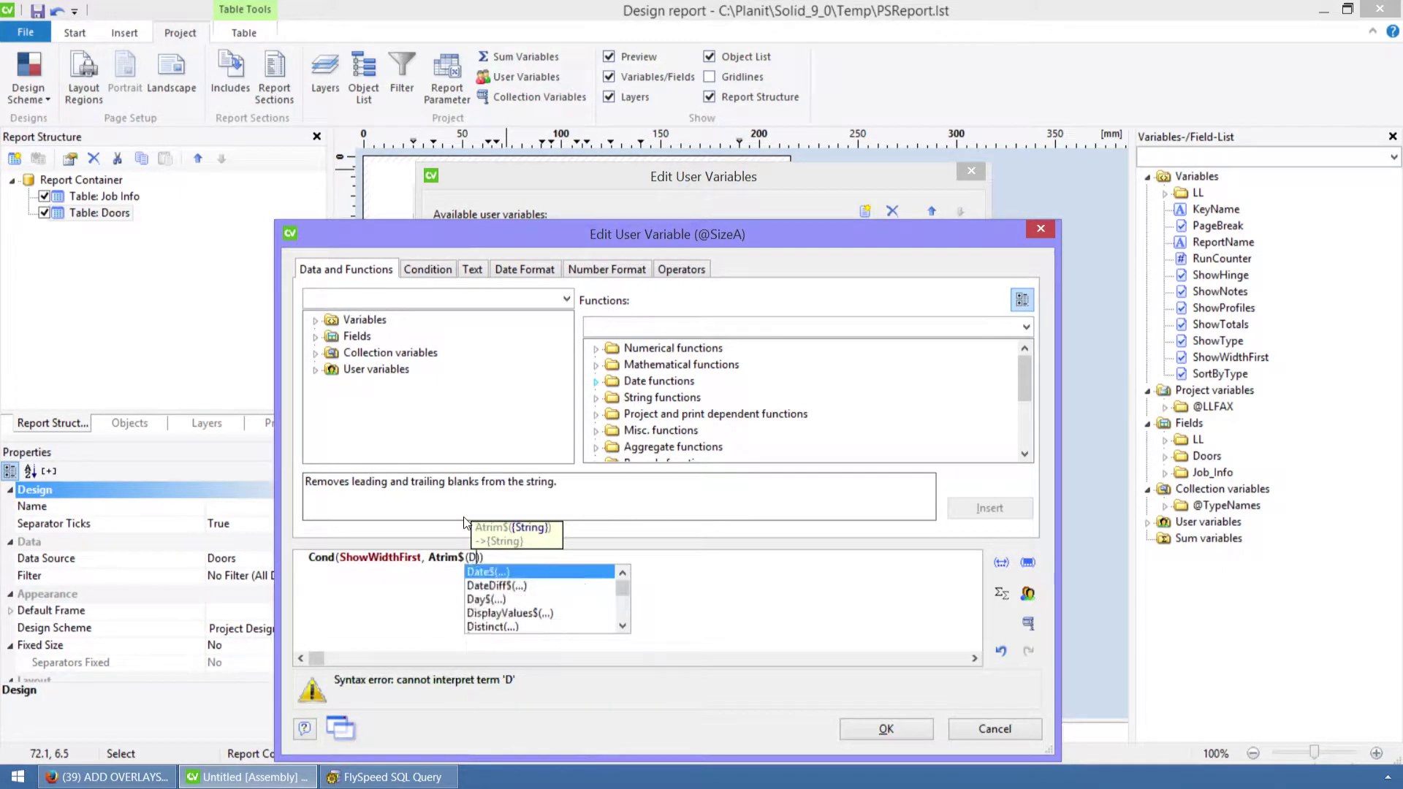
text(wid)
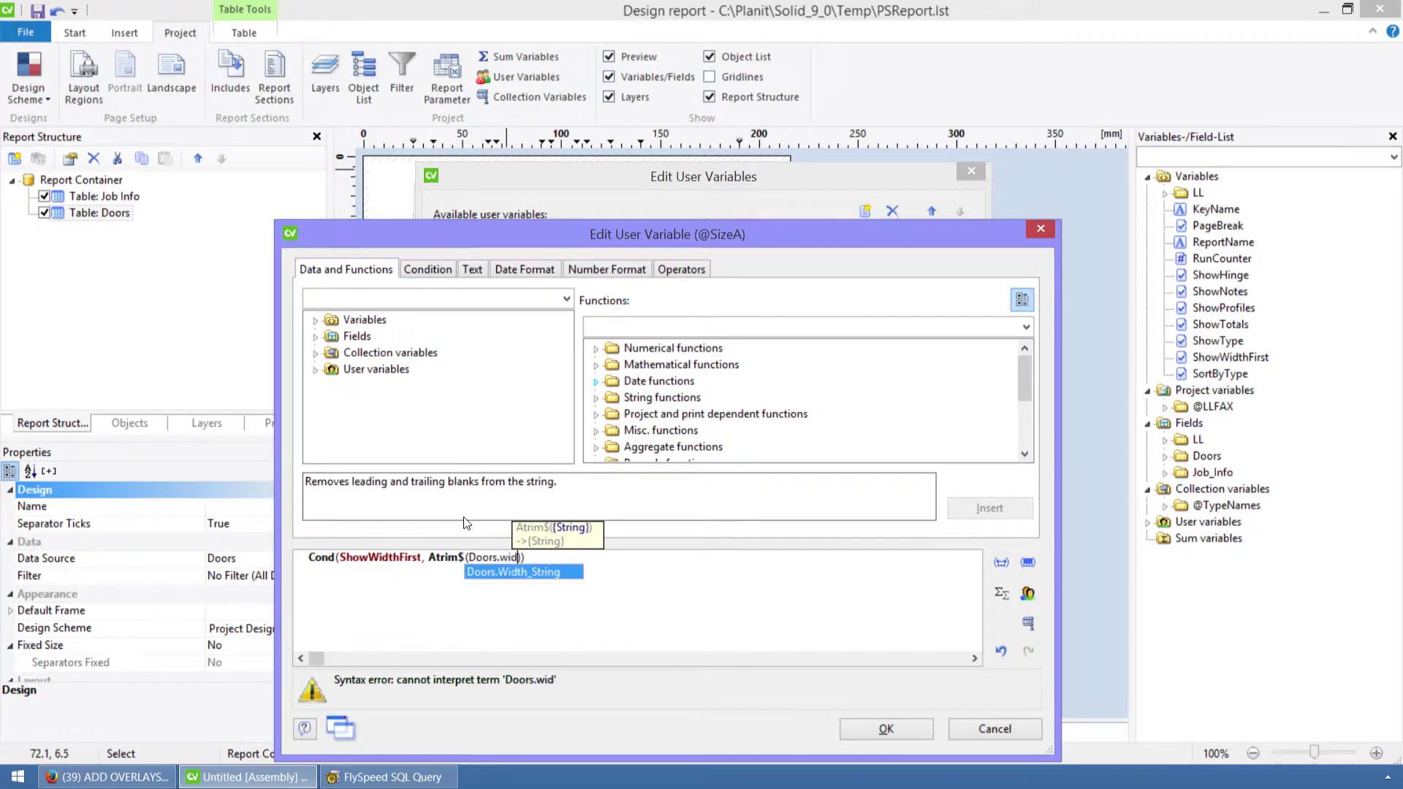
key(Return)
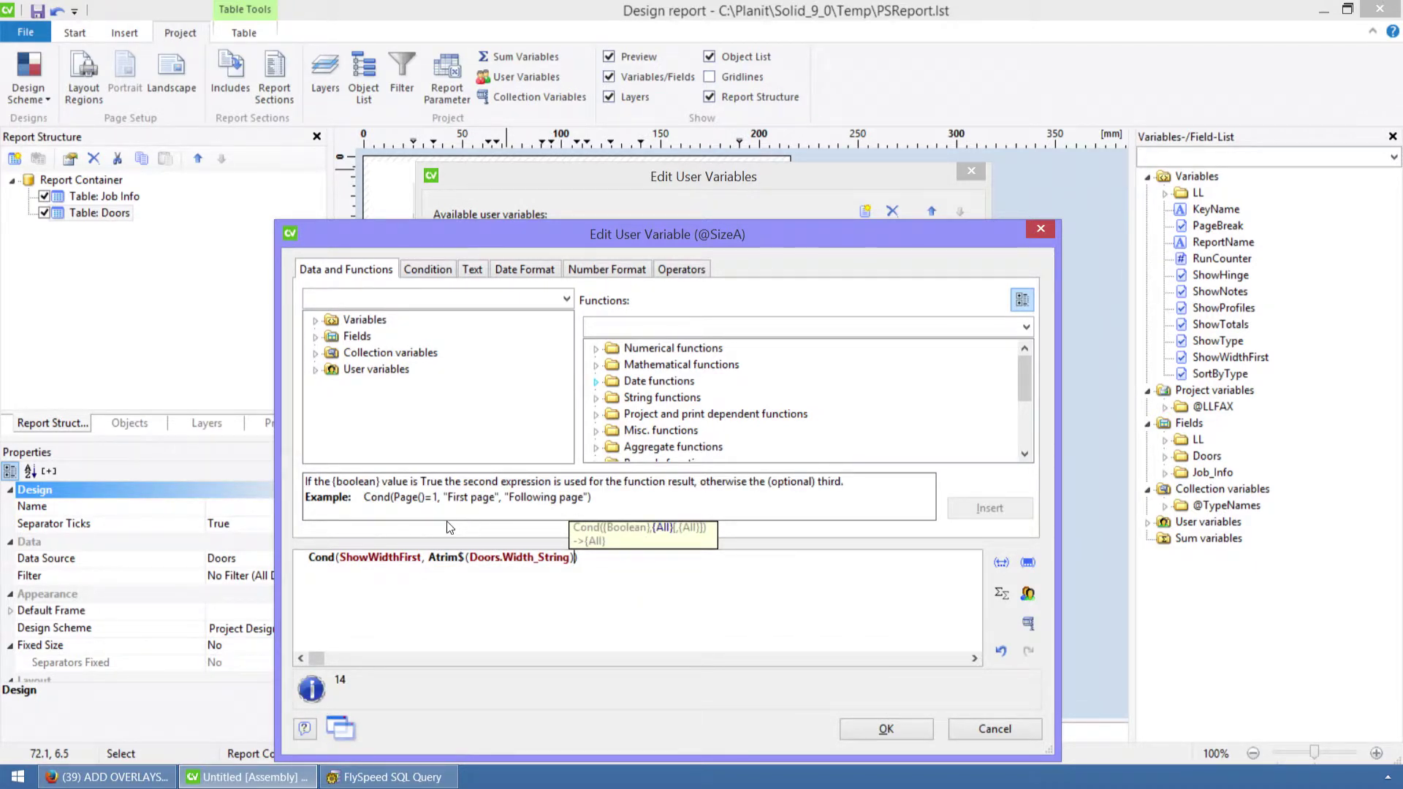
- Add Atrim$(Doors.Height_String) as the false result of the SizeA condition and accept the formula
text(, atr)
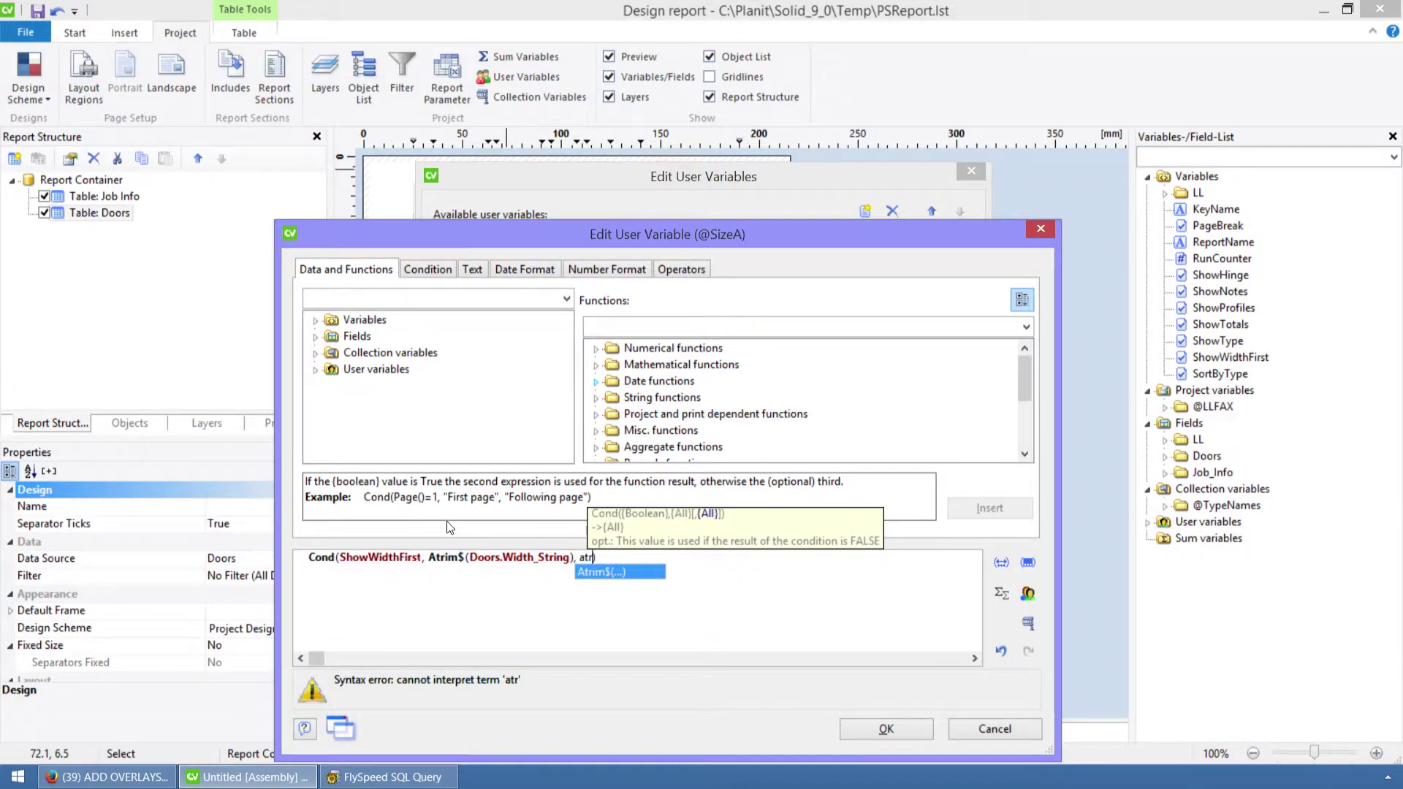
key(Return)
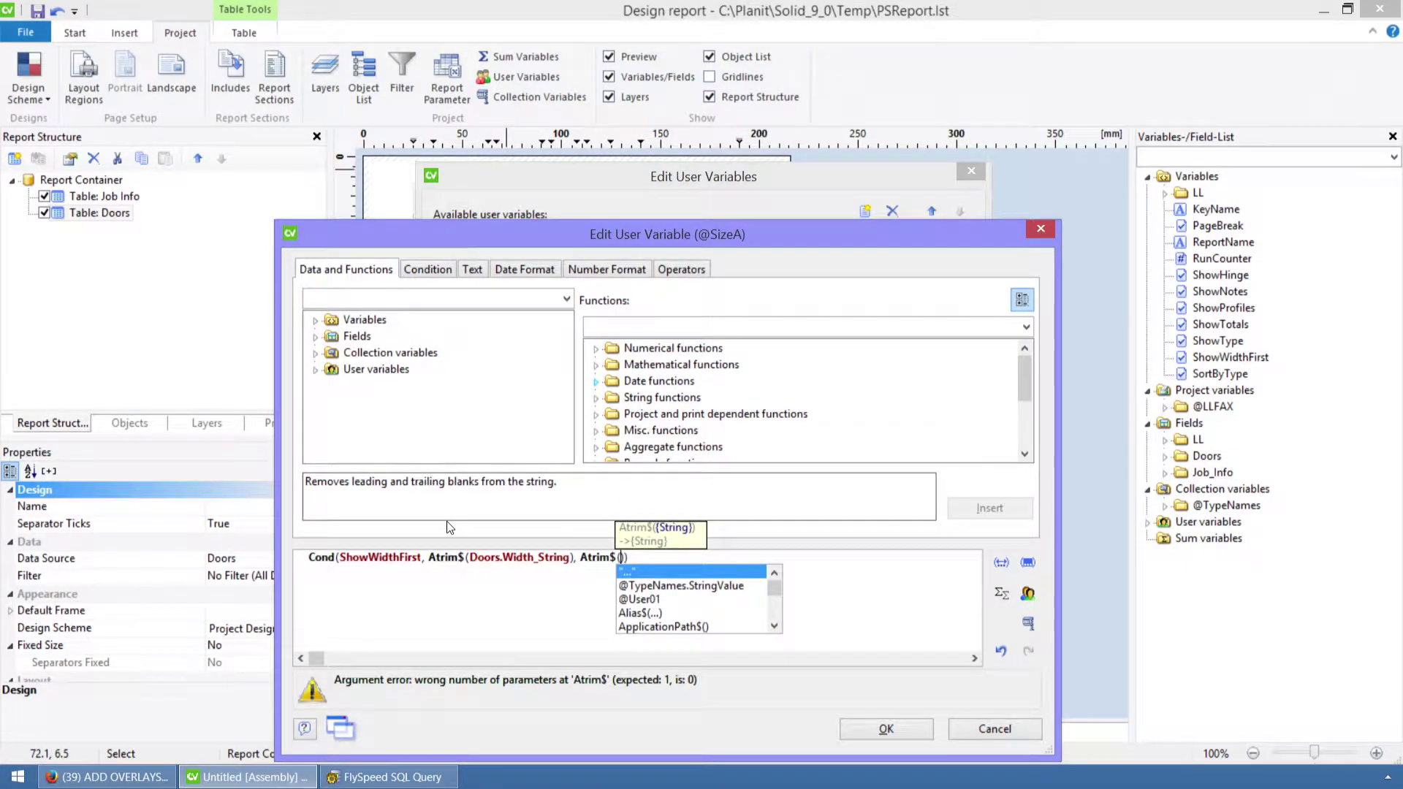
text(doors.he)
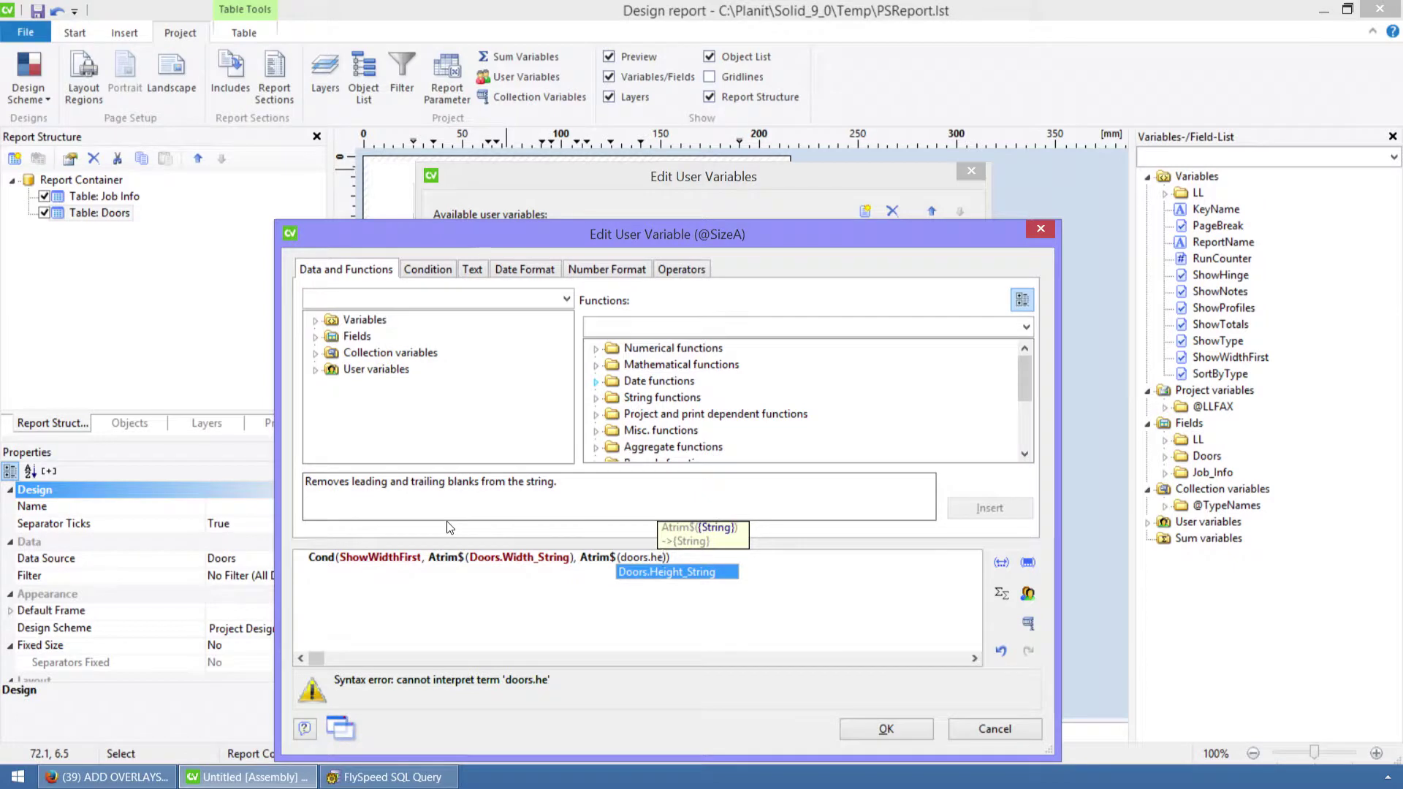
key(Return)
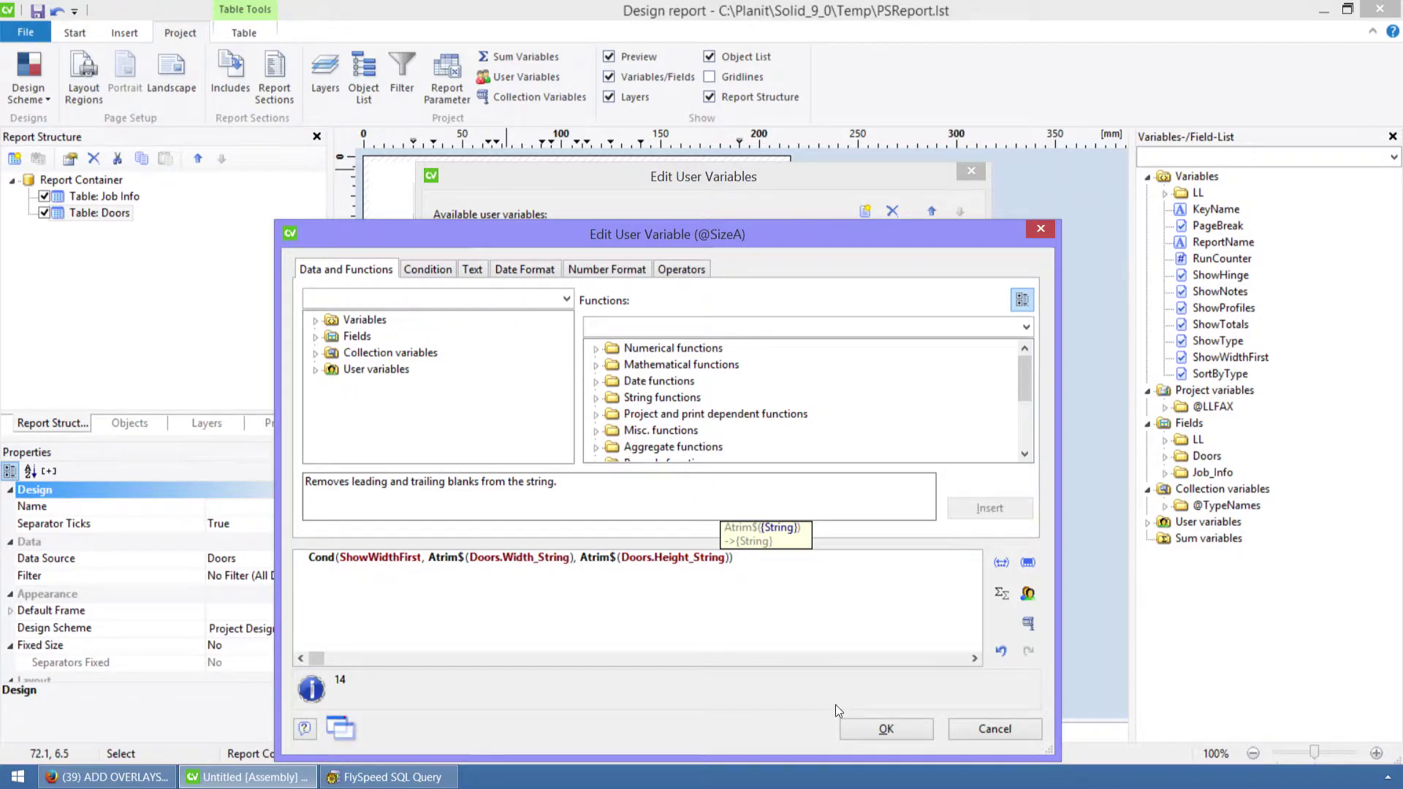
click(887, 728)
- Create another user variable named SizeB and open its formula for editing
click(866, 211)
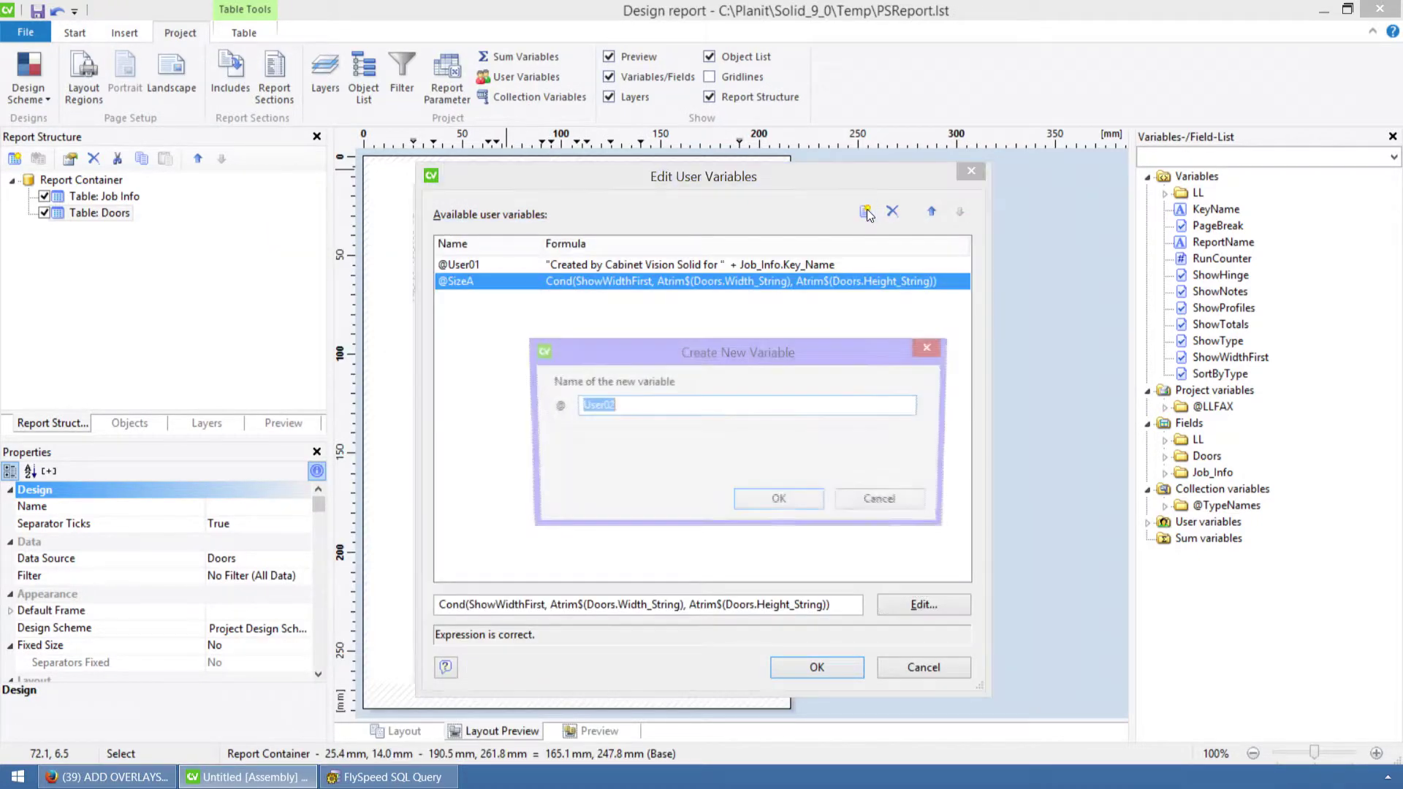
text(SizeB)
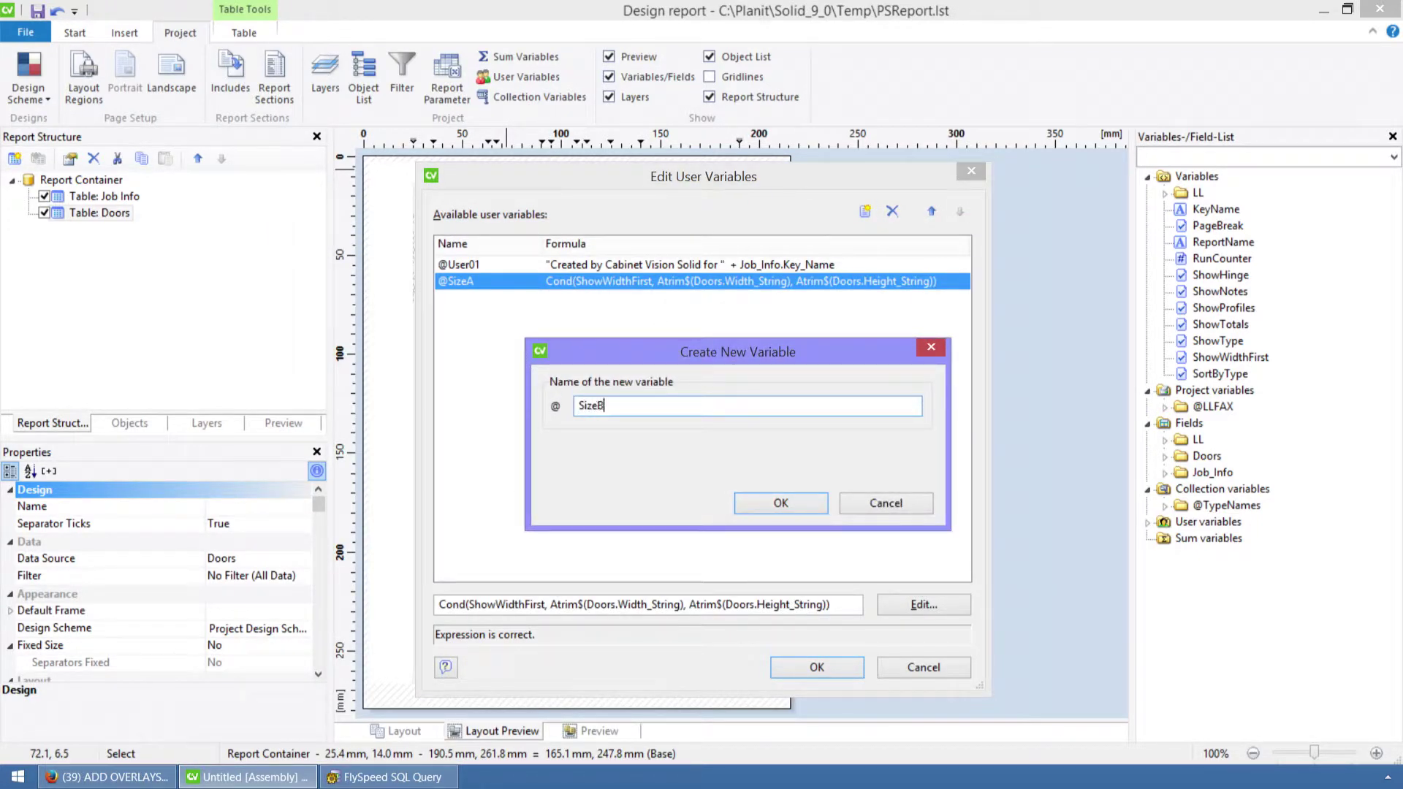
click(818, 507)
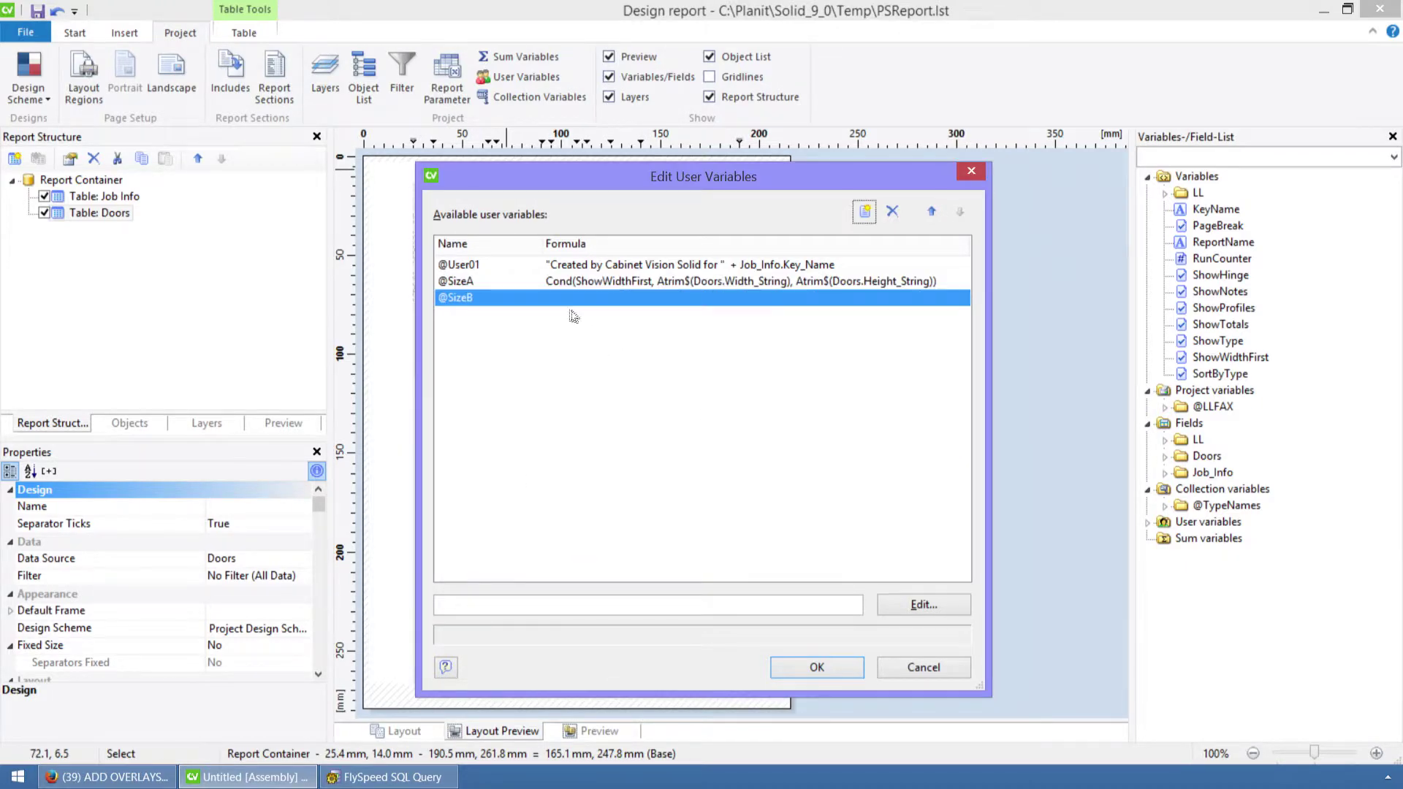
double_click(564, 301)
text(Con)
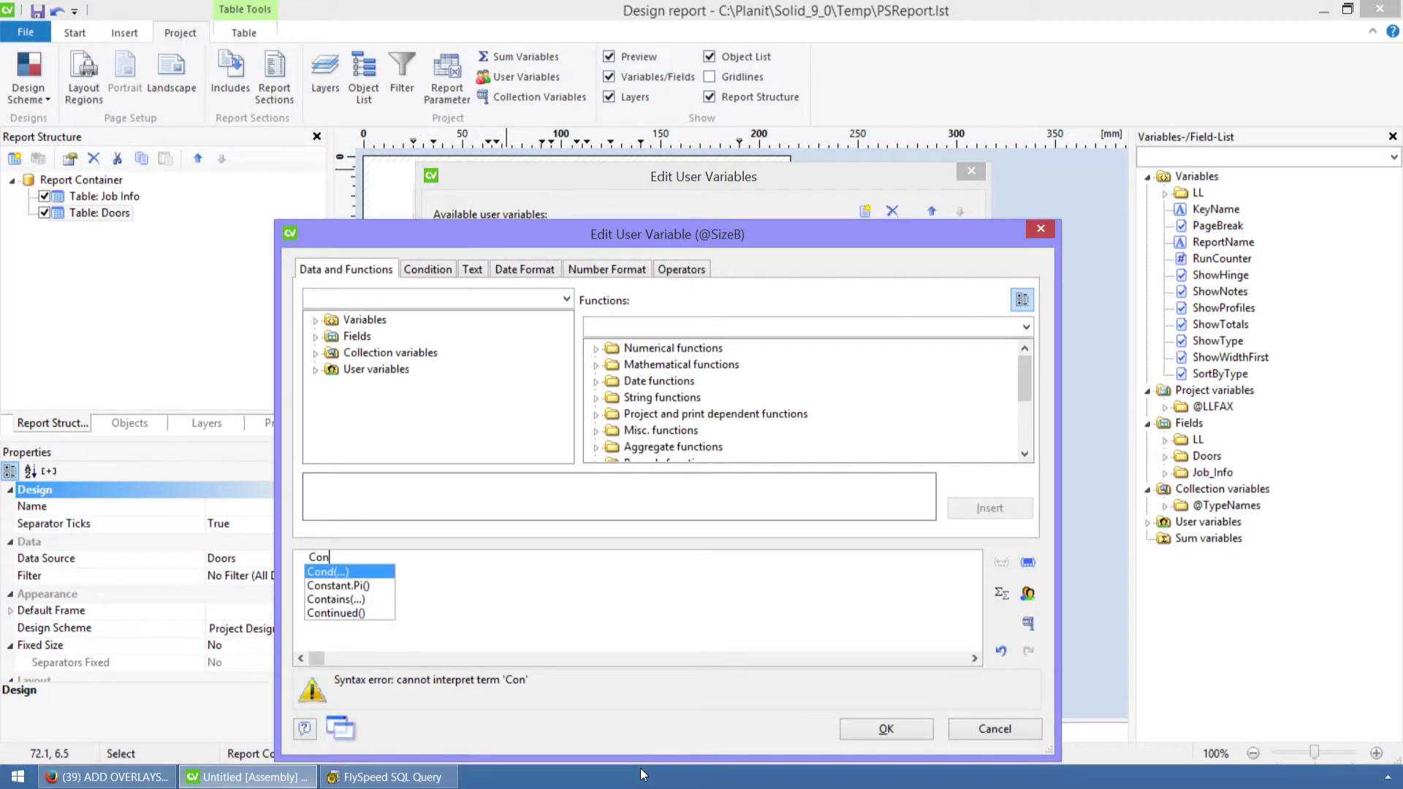
key(Return)
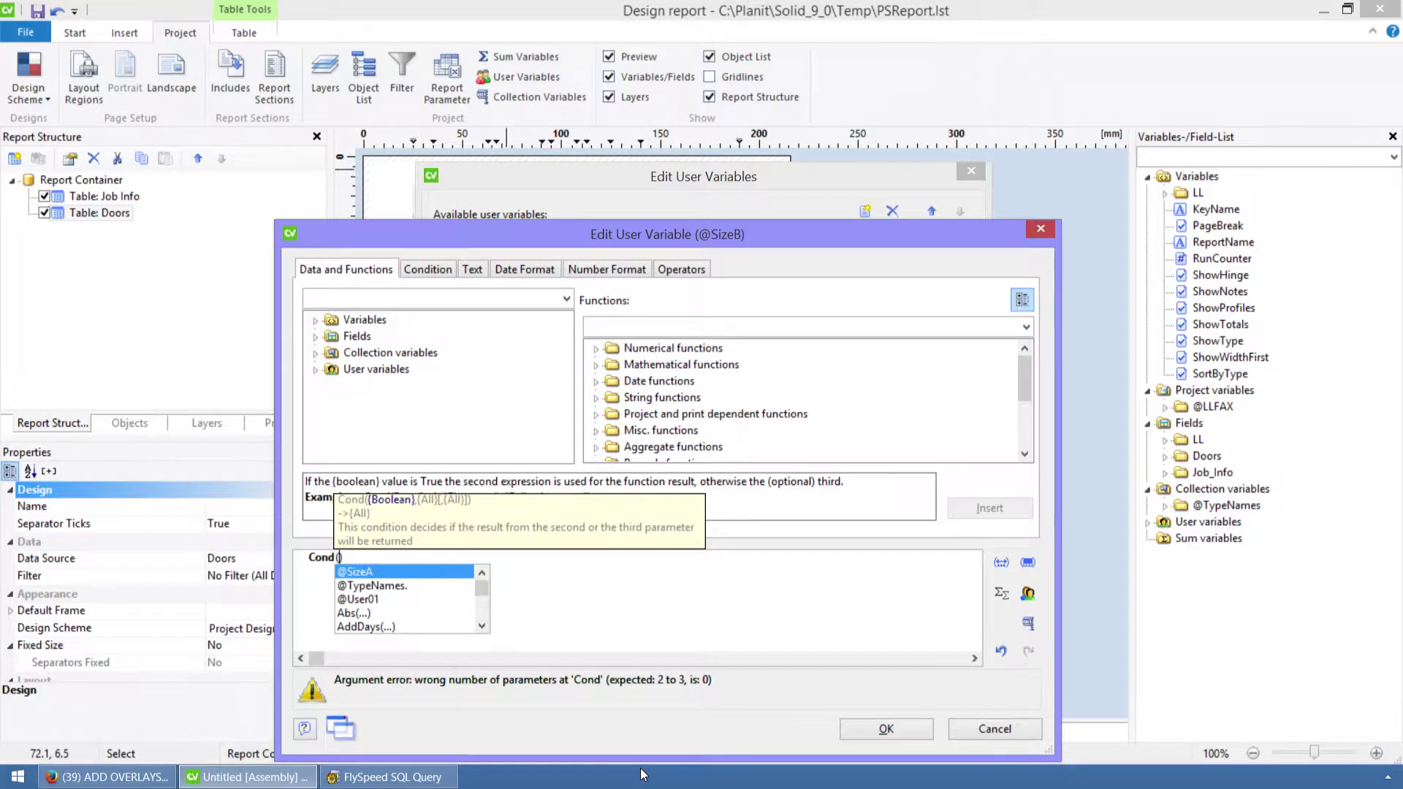
key(BackSpace)
key(BackSpace)
key(BackSpace)
key(BackSpace)
key(BackSpace)
key(BackSpace)
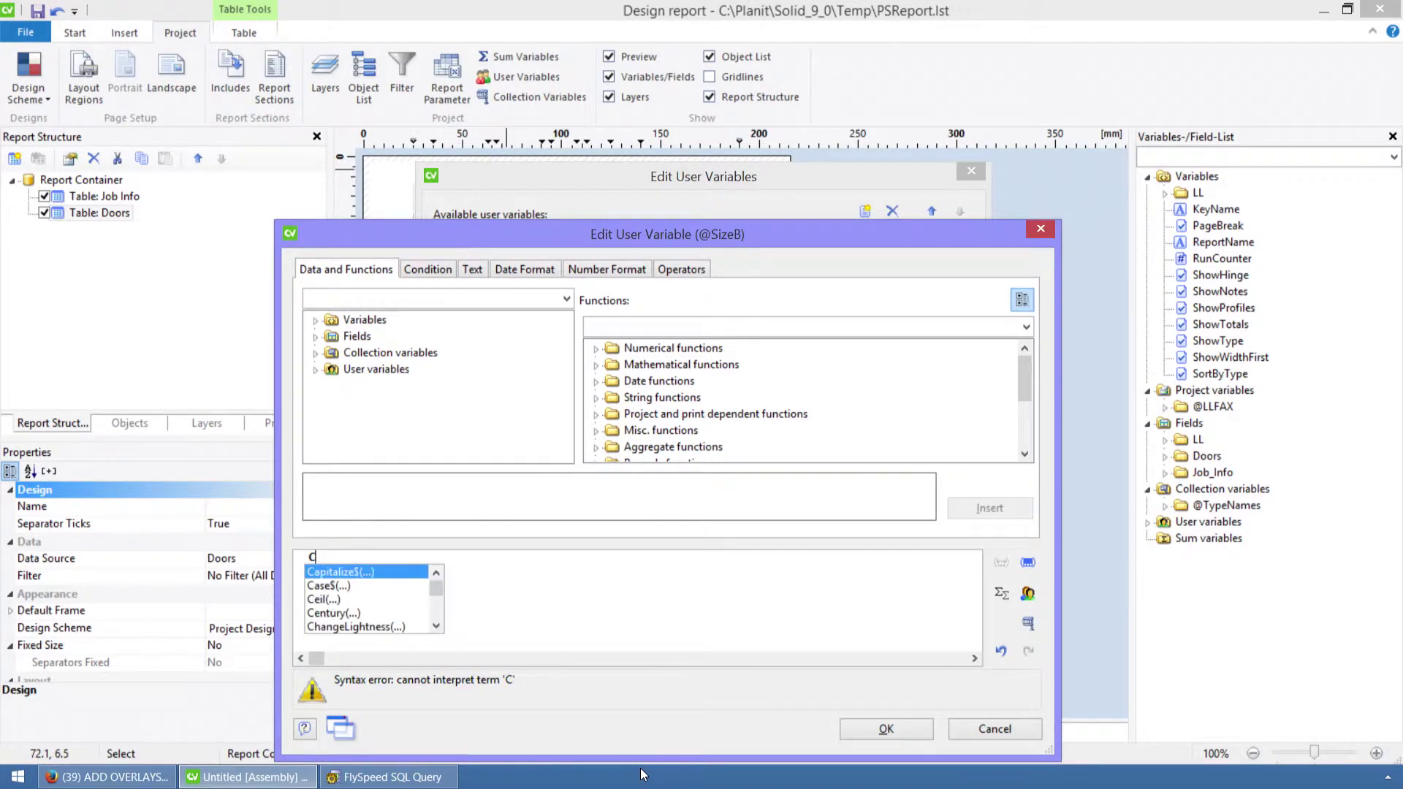
- Use the condition builder for the SizeB formula and set its condition to ShowWidthFirst
click(428, 268)
text(Show)
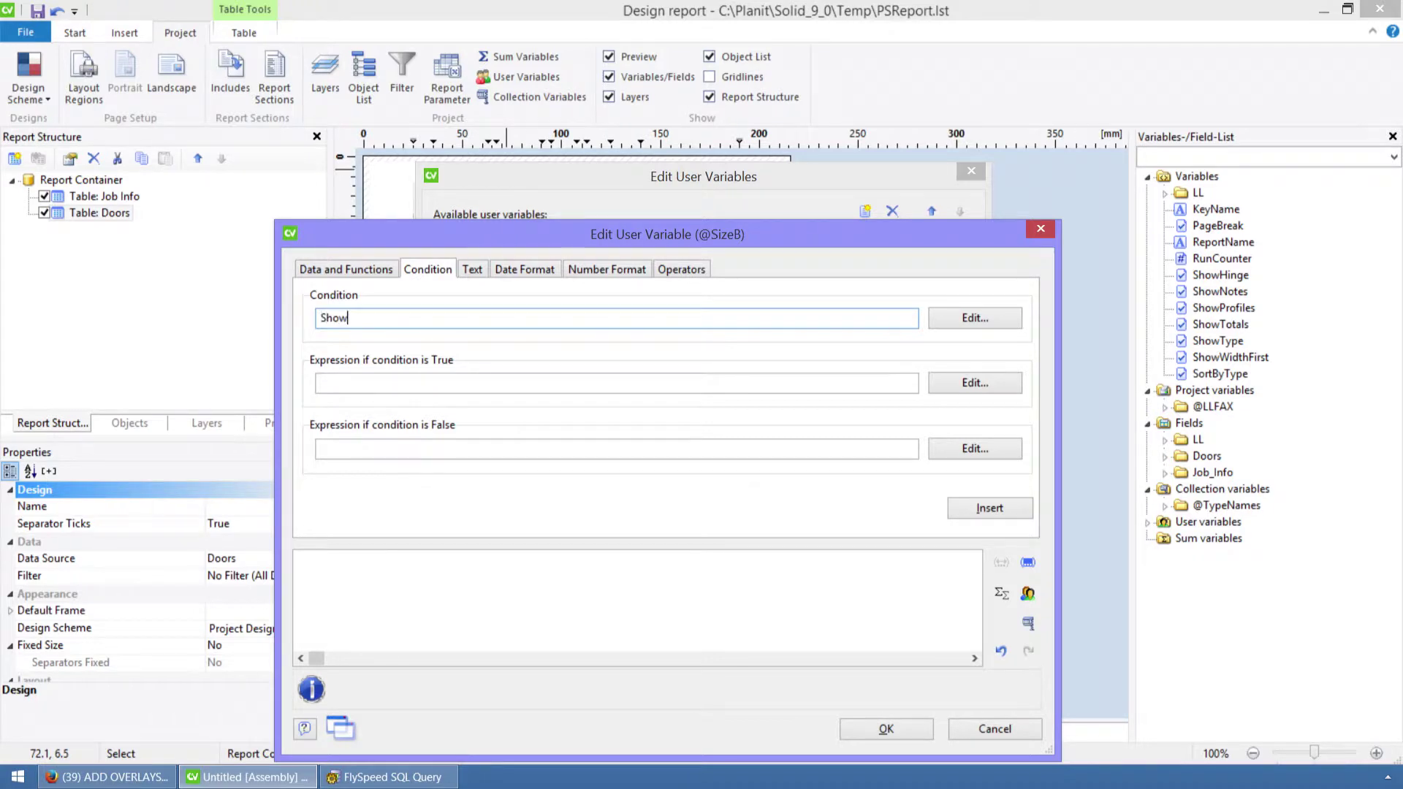
text(WidthFirst)
- Set the SizeB expression for a true condition to Atrim$(Doors.Height_String)
click(425, 383)
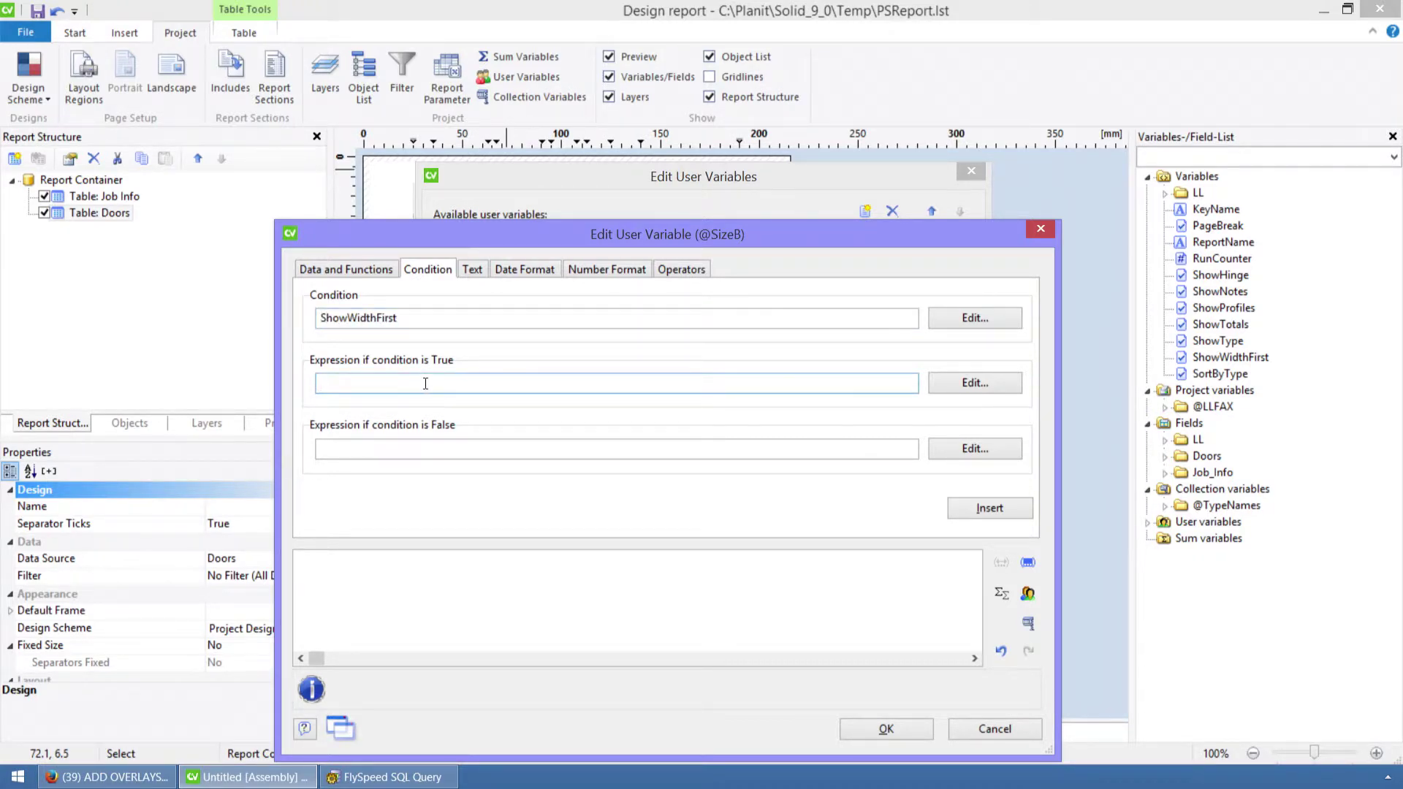
text(Atrim$(Doors.Width_Str)
key(BackSpace)
key(BackSpace)
key(BackSpace)
key(BackSpace)
key(BackSpace)
key(BackSpace)
key(BackSpace)
key(BackSpace)
key(BackSpace)
text(Height_String))
- Set the SizeB expression for a false condition to Atrim$(Doors.Width_String)
click(439, 448)
text(A)
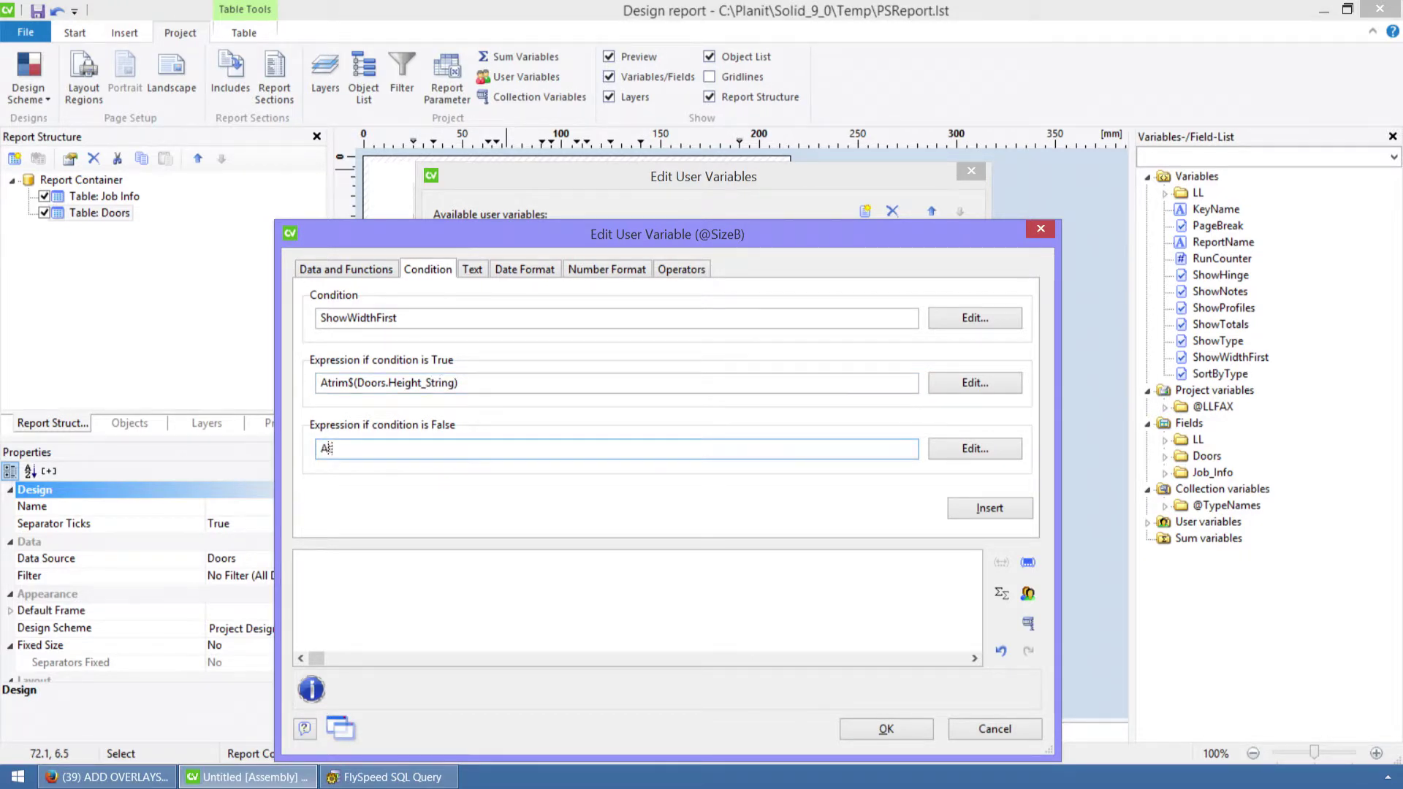
text(trim$(Do)
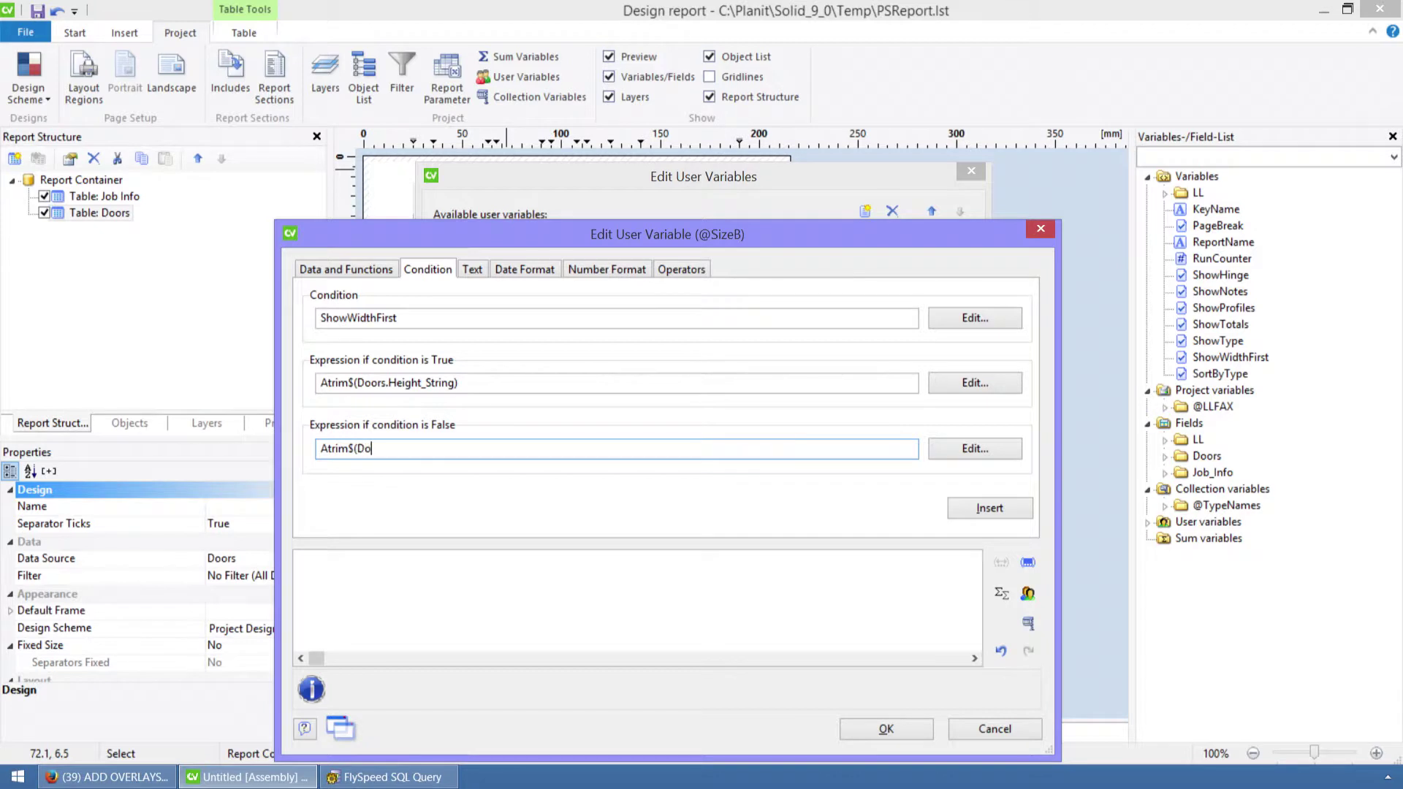
text(ors.Width_String)
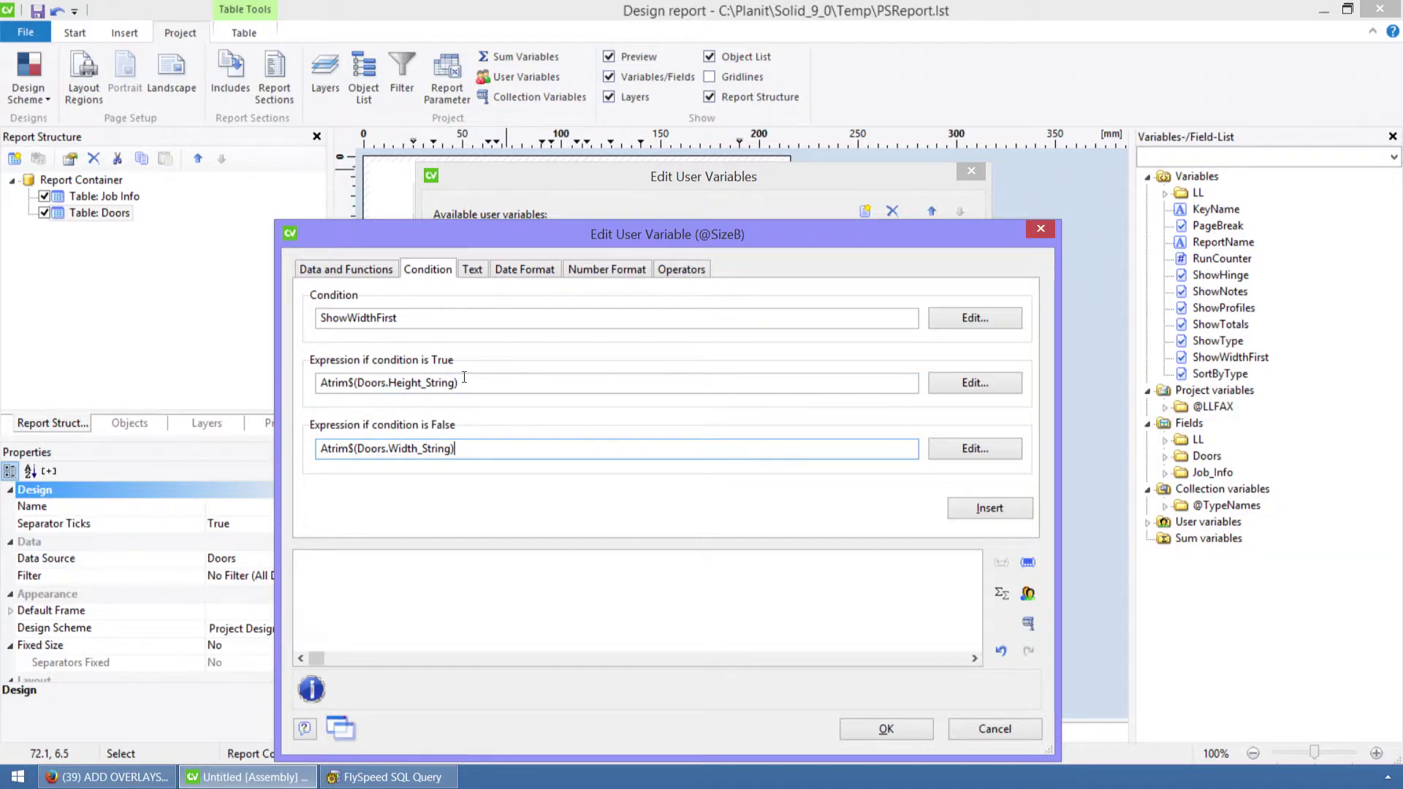
- Insert the assembled conditional expression into the SizeB formula and accept all user variable edits
click(991, 385)
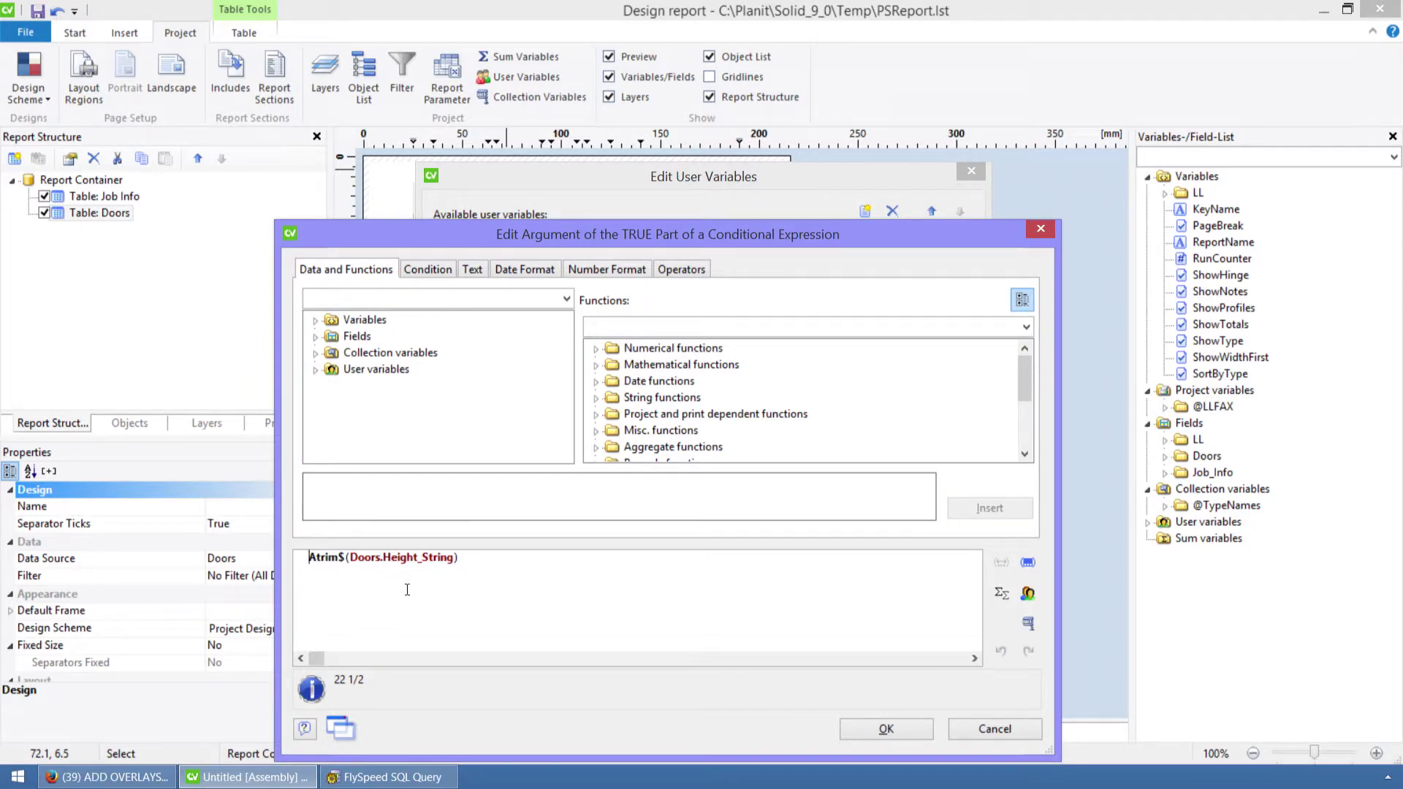
click(886, 729)
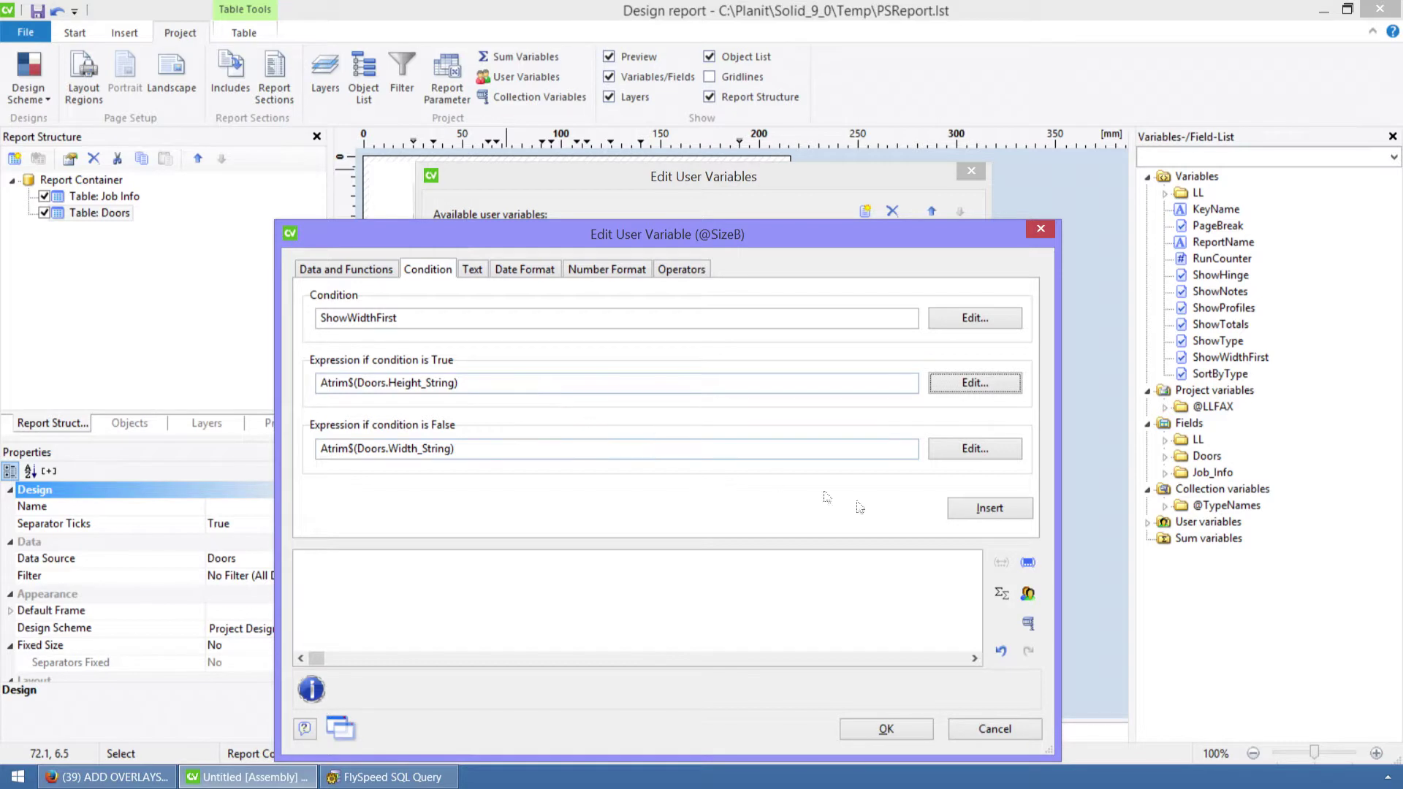
click(1002, 517)
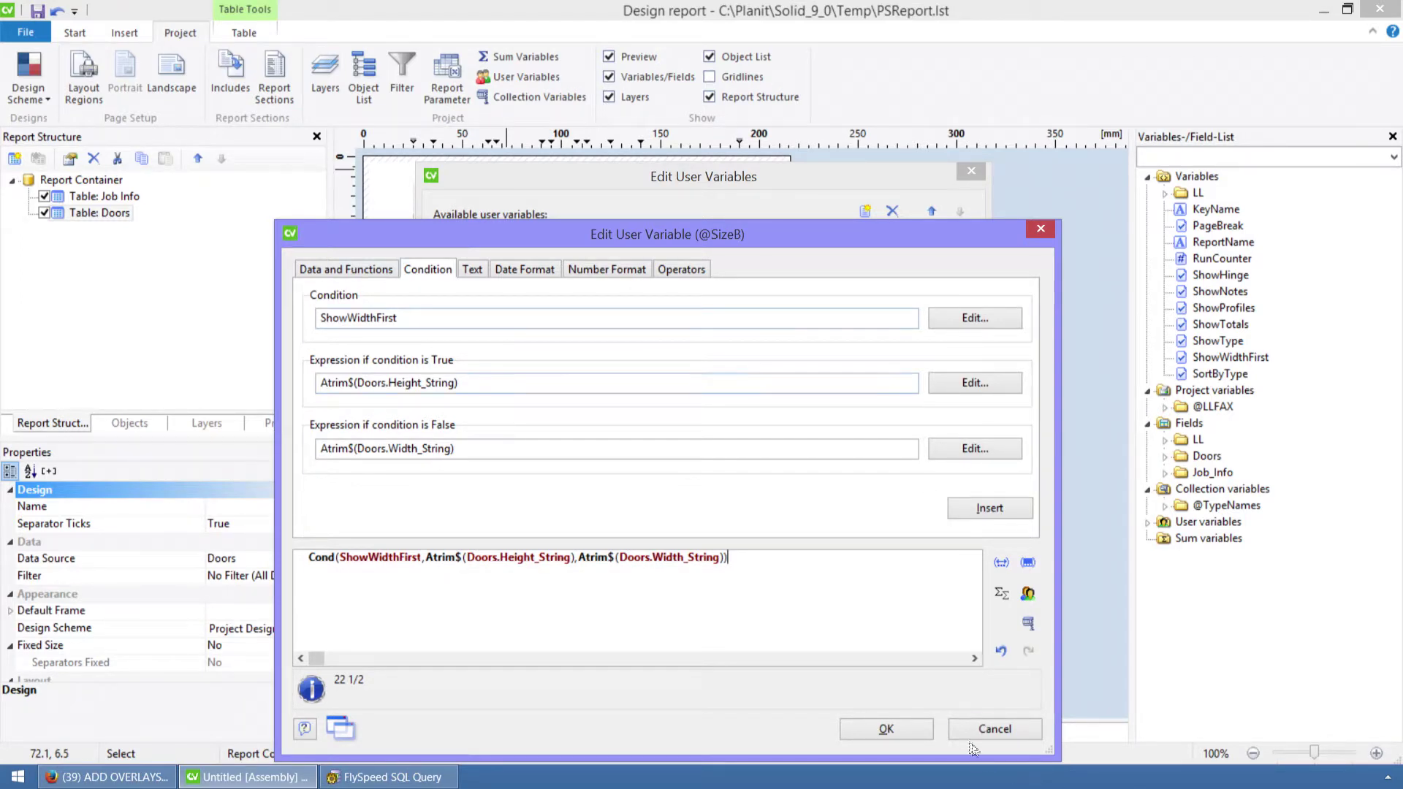
click(906, 731)
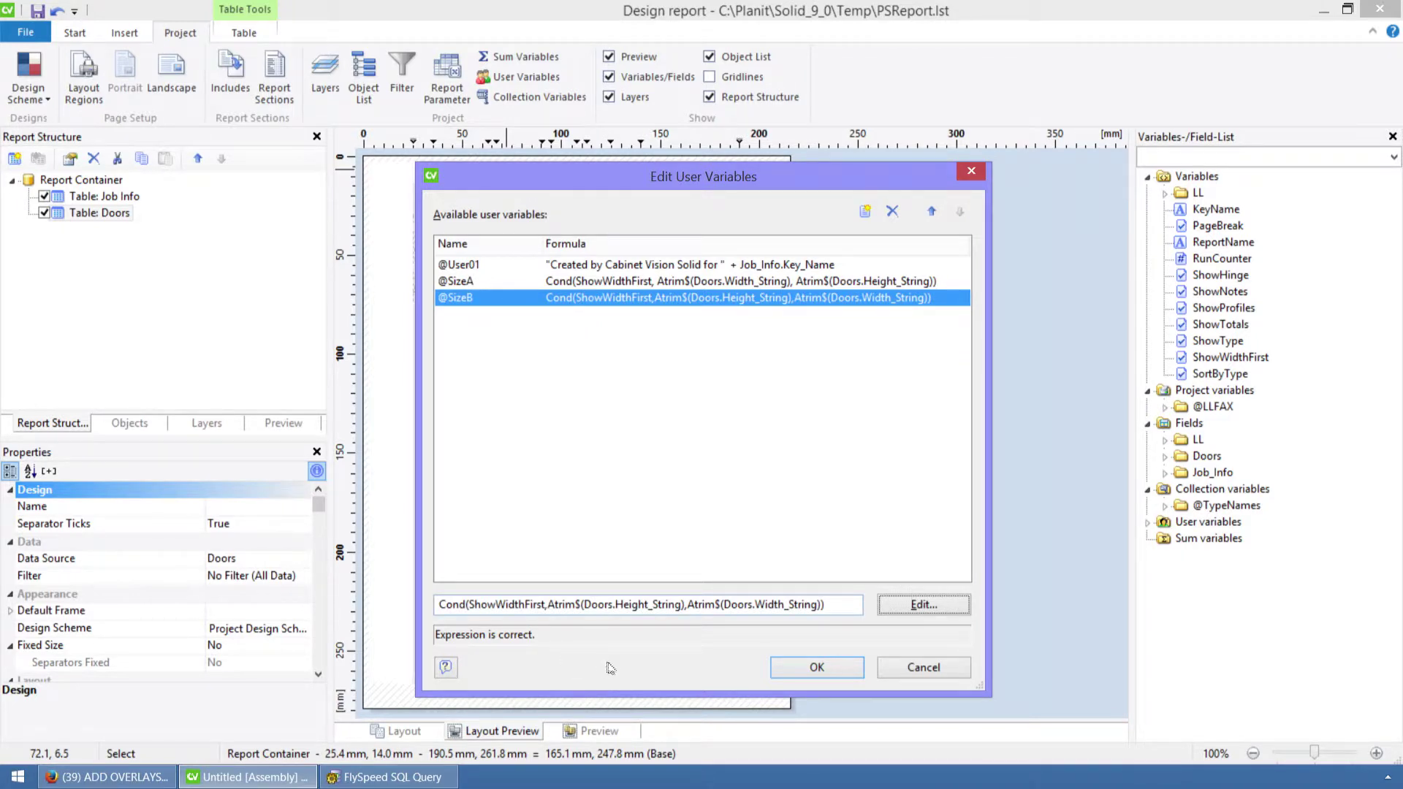
click(449, 282)
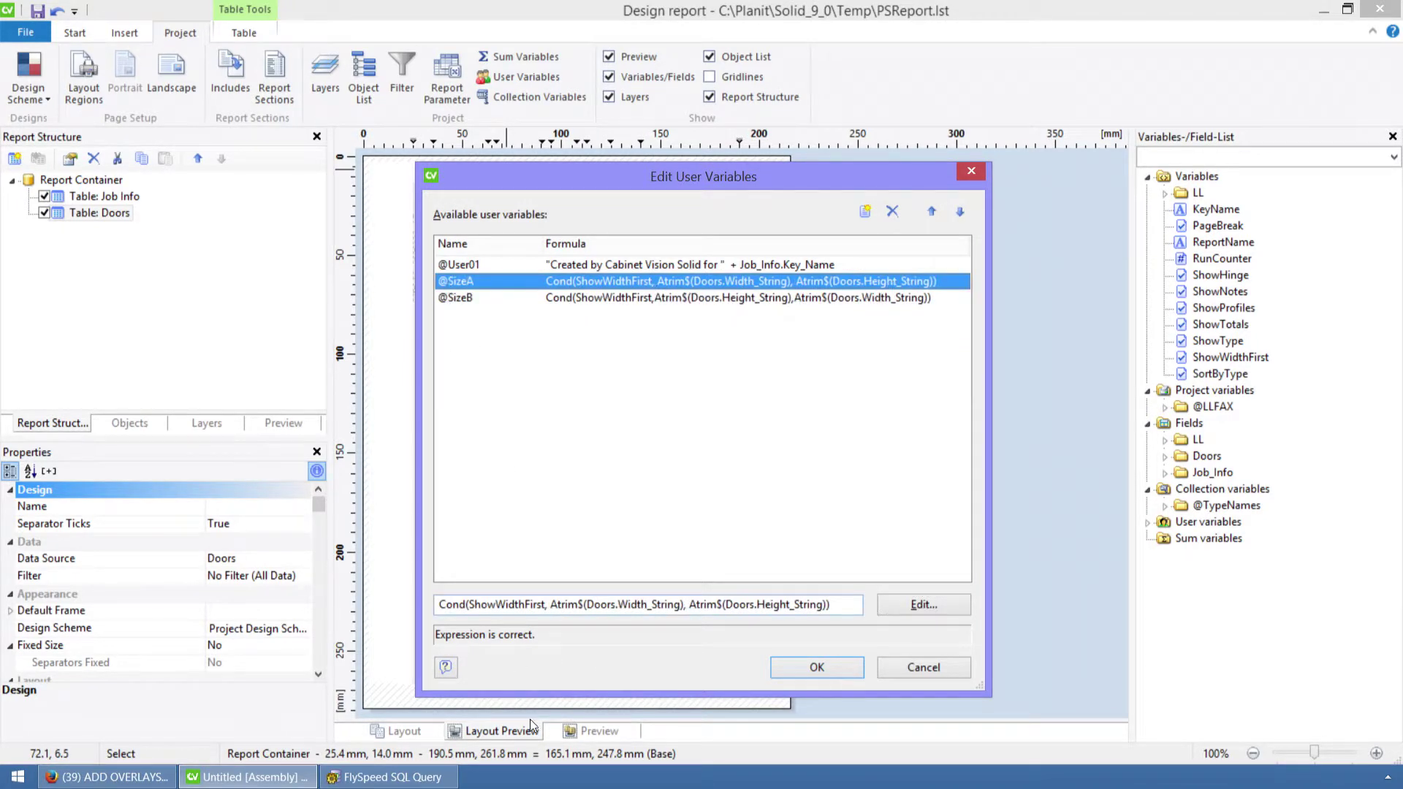
click(816, 667)
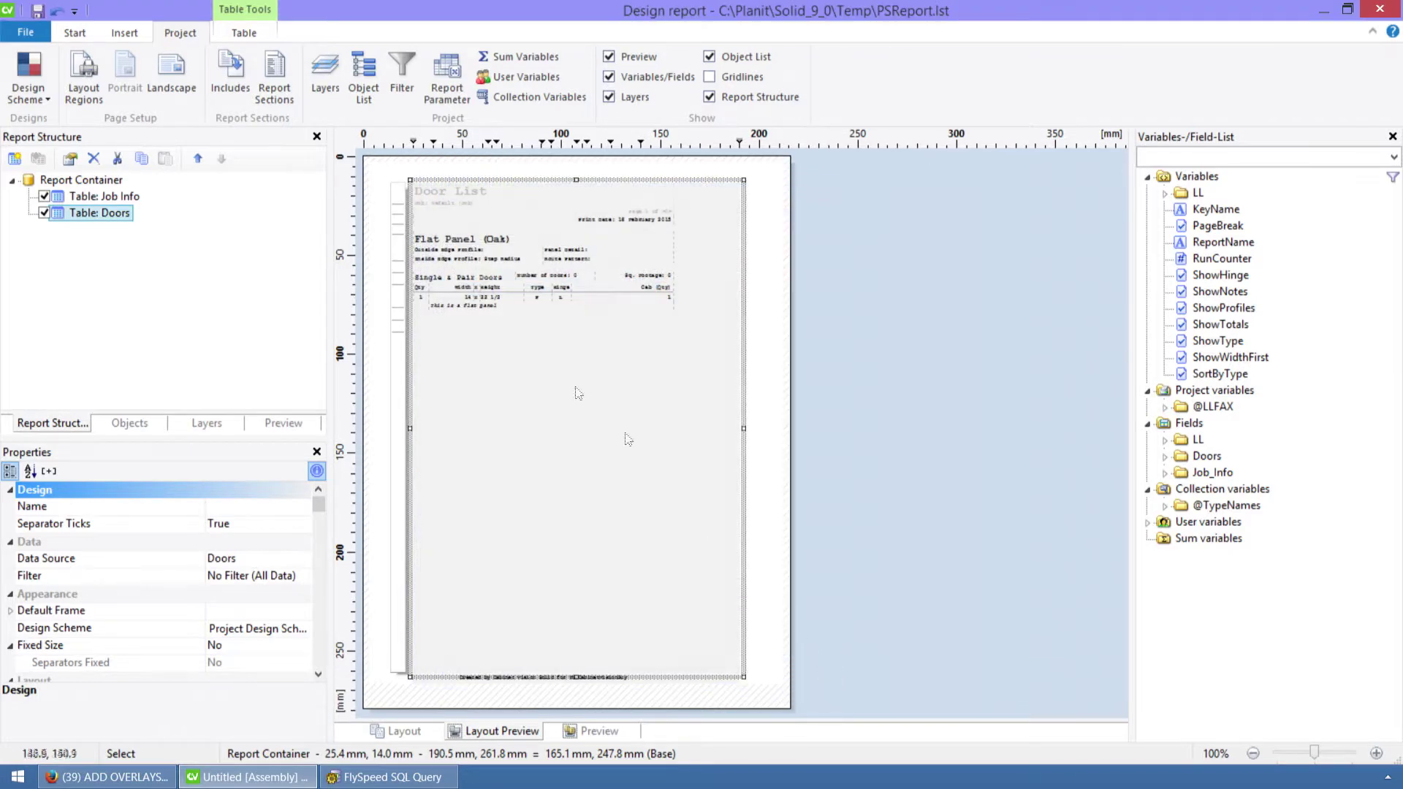
- Append a new empty line definition after Line Definition 5 in the Doors table's group header
double_click(120, 213)
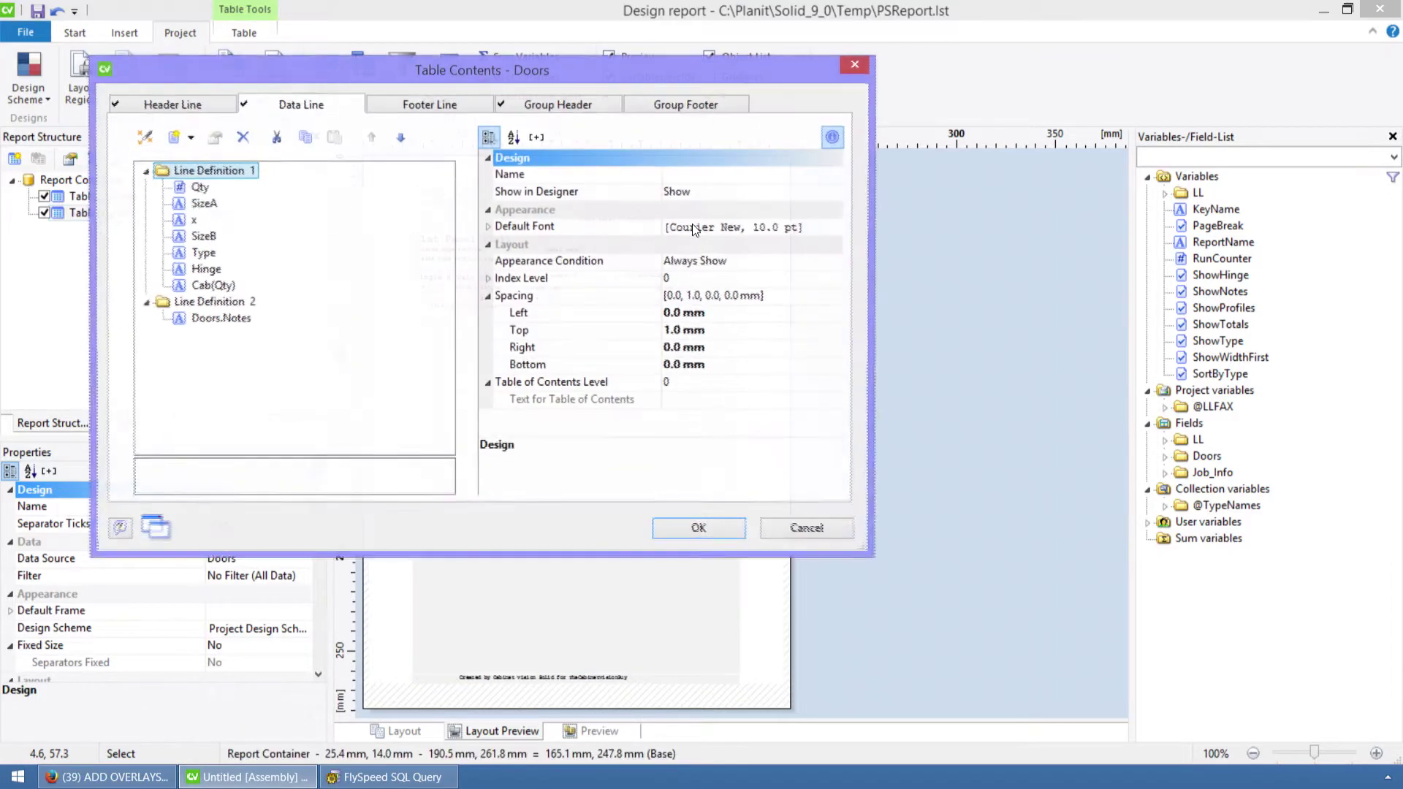
click(579, 103)
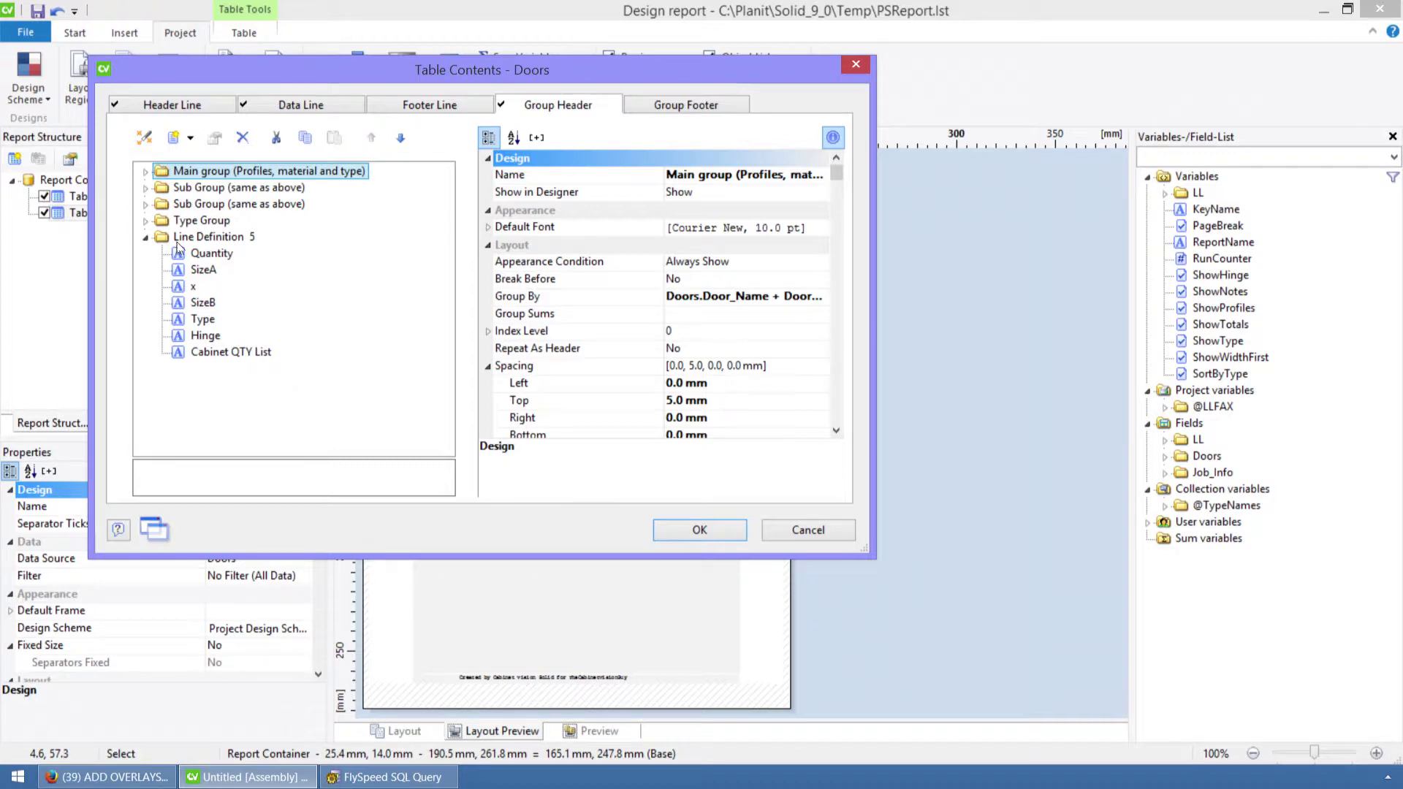
click(169, 239)
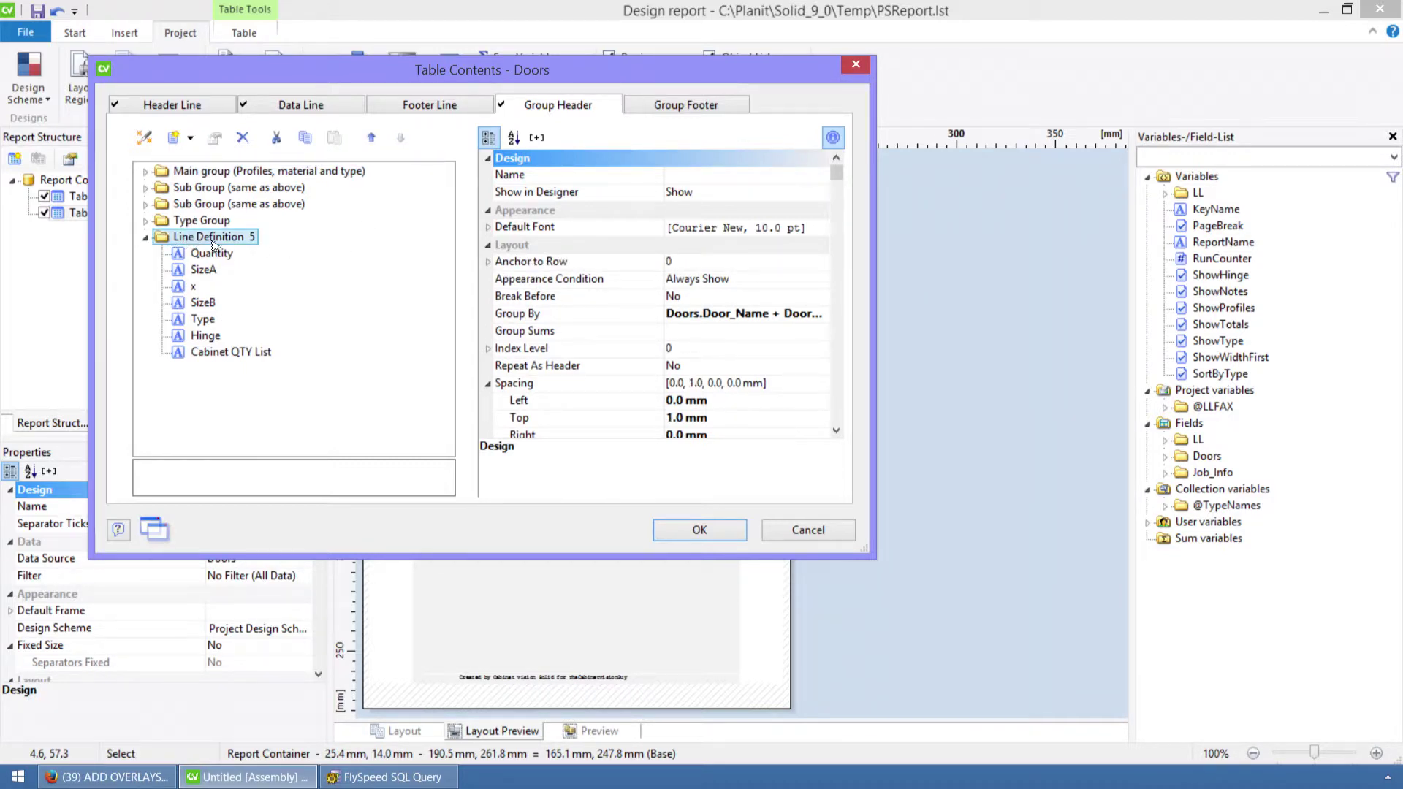
right_click(260, 438)
click(326, 471)
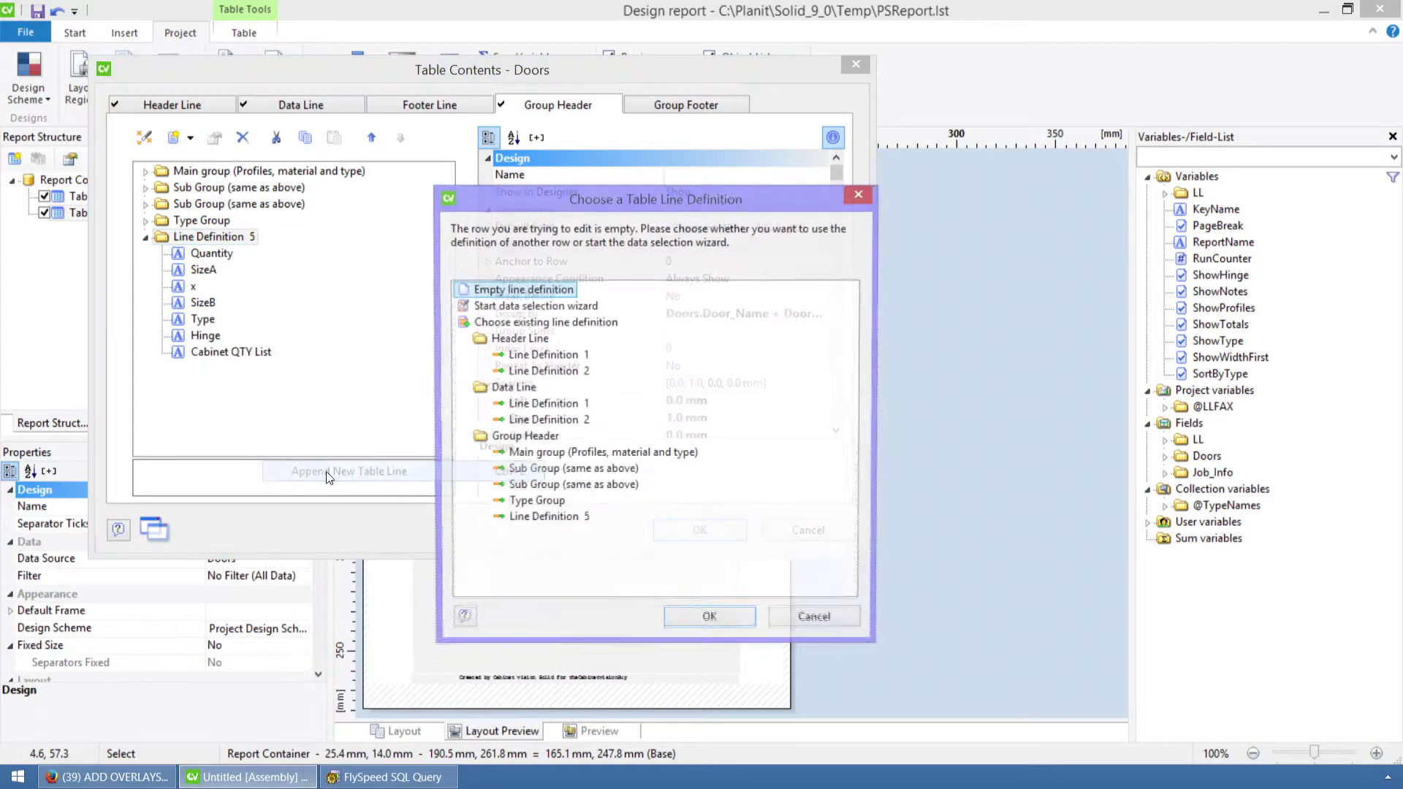
click(713, 619)
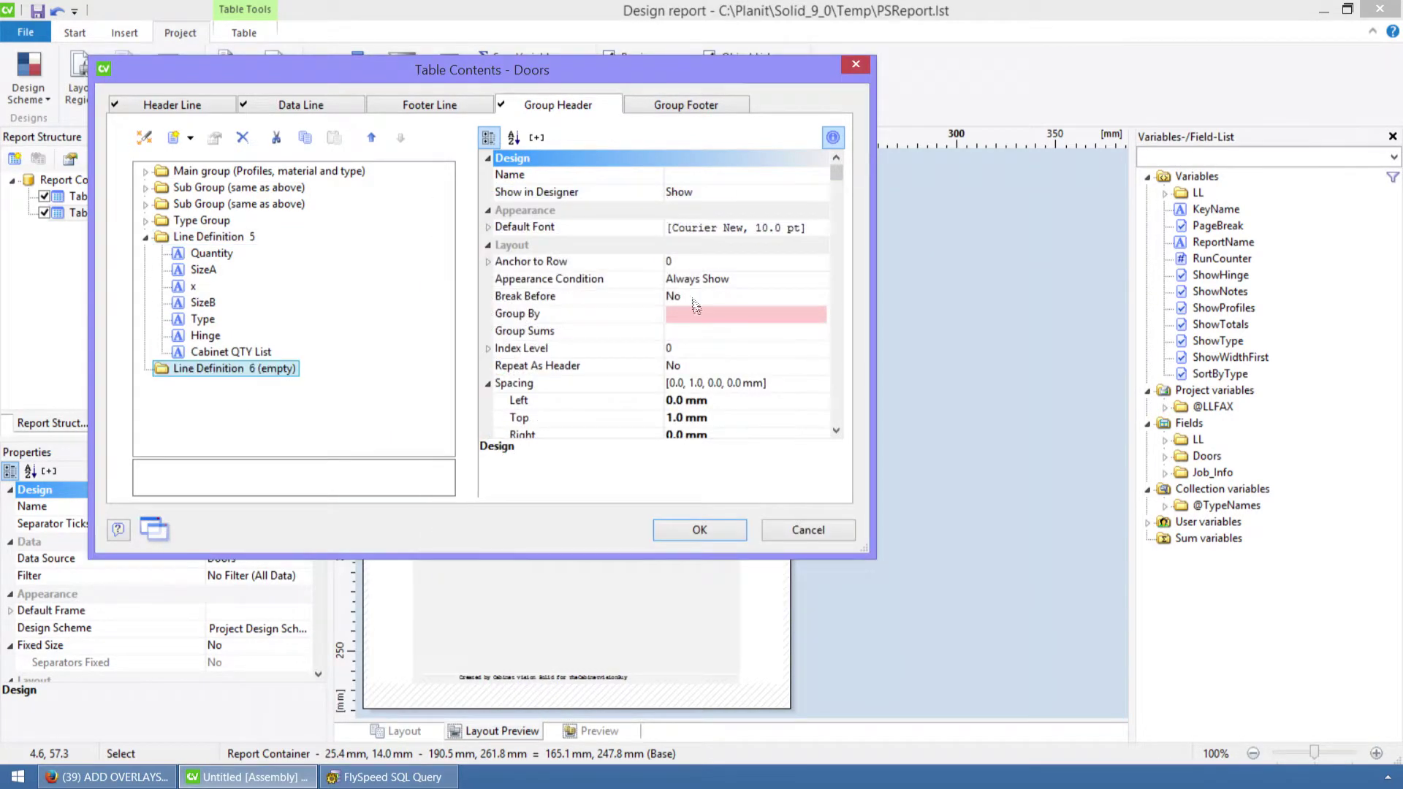
click(797, 319)
click(815, 315)
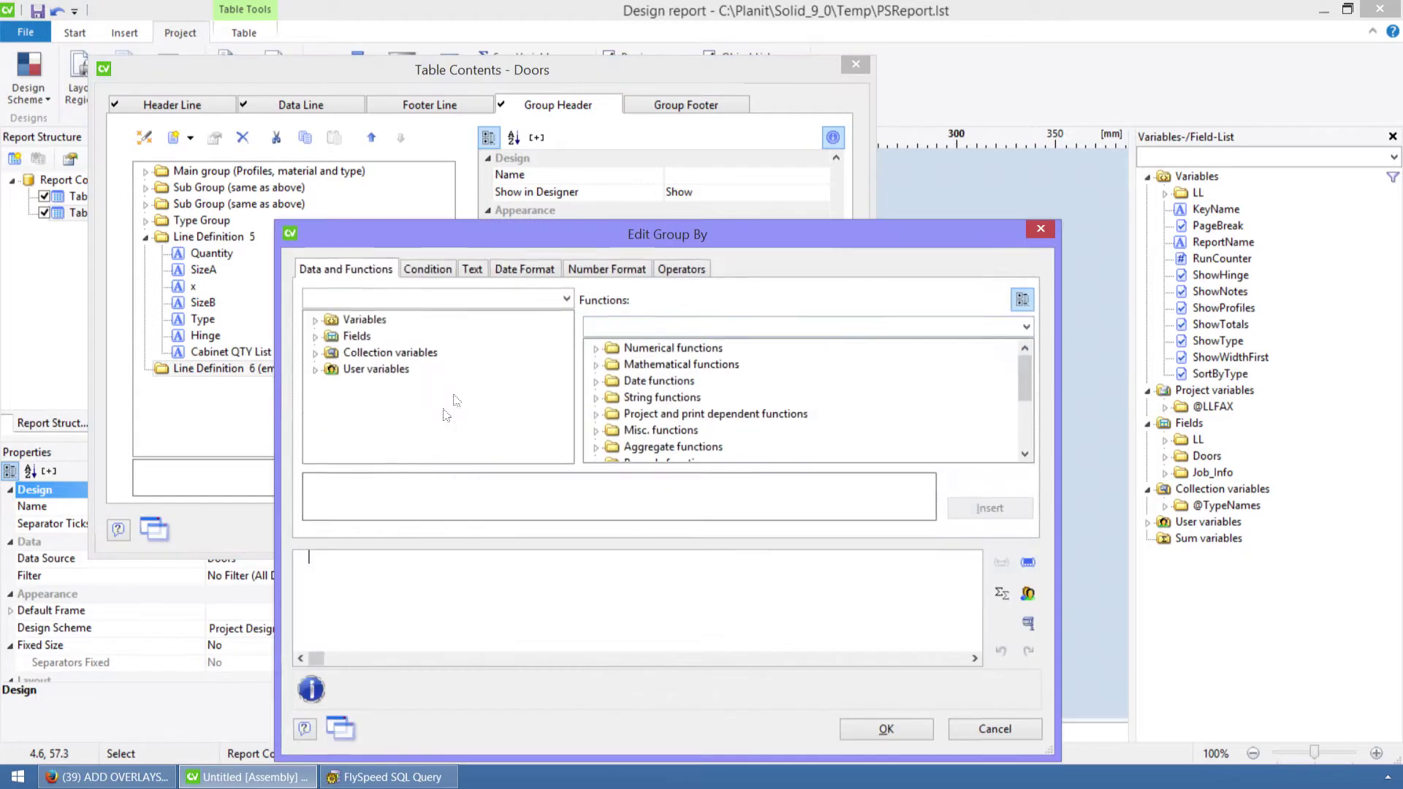
key(ctrl+v)
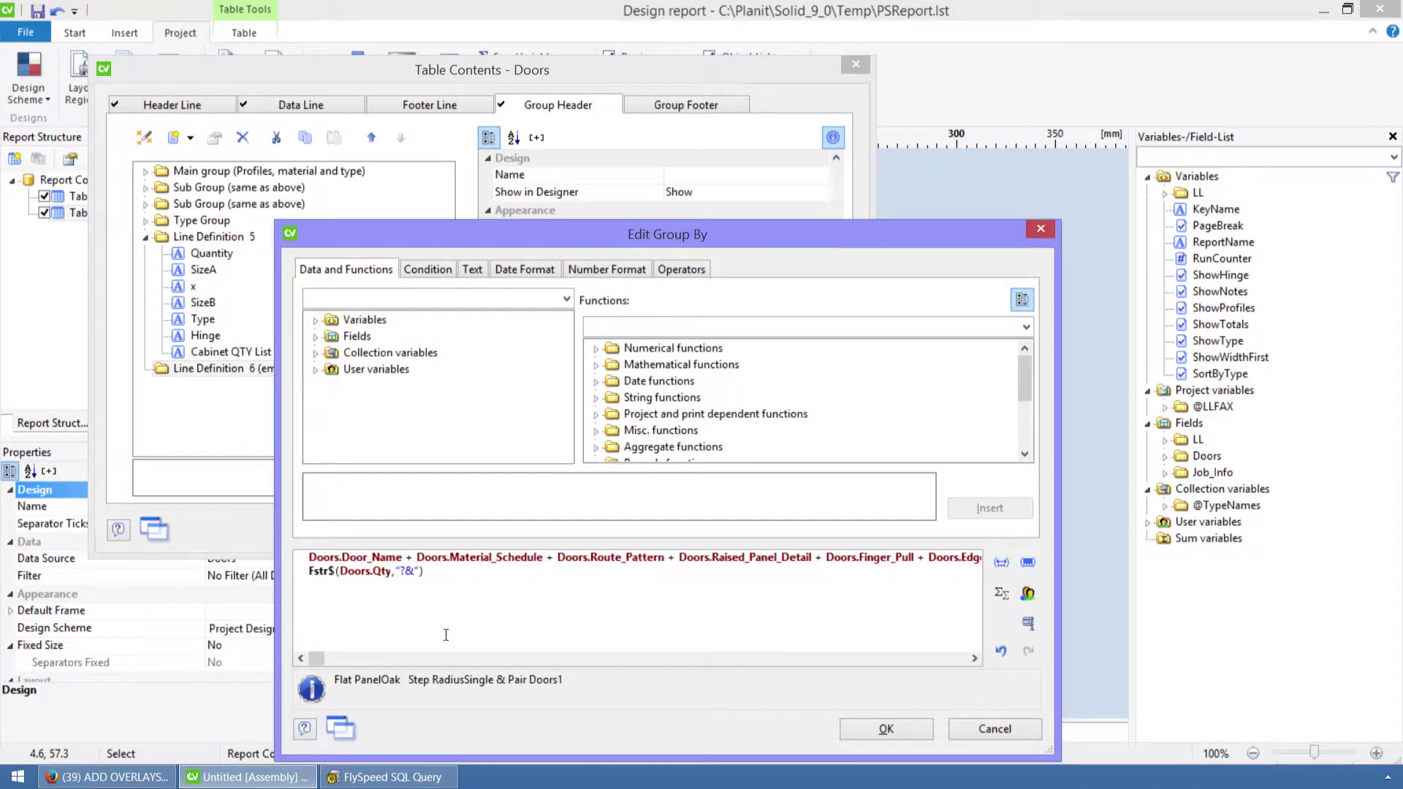
text(+ )
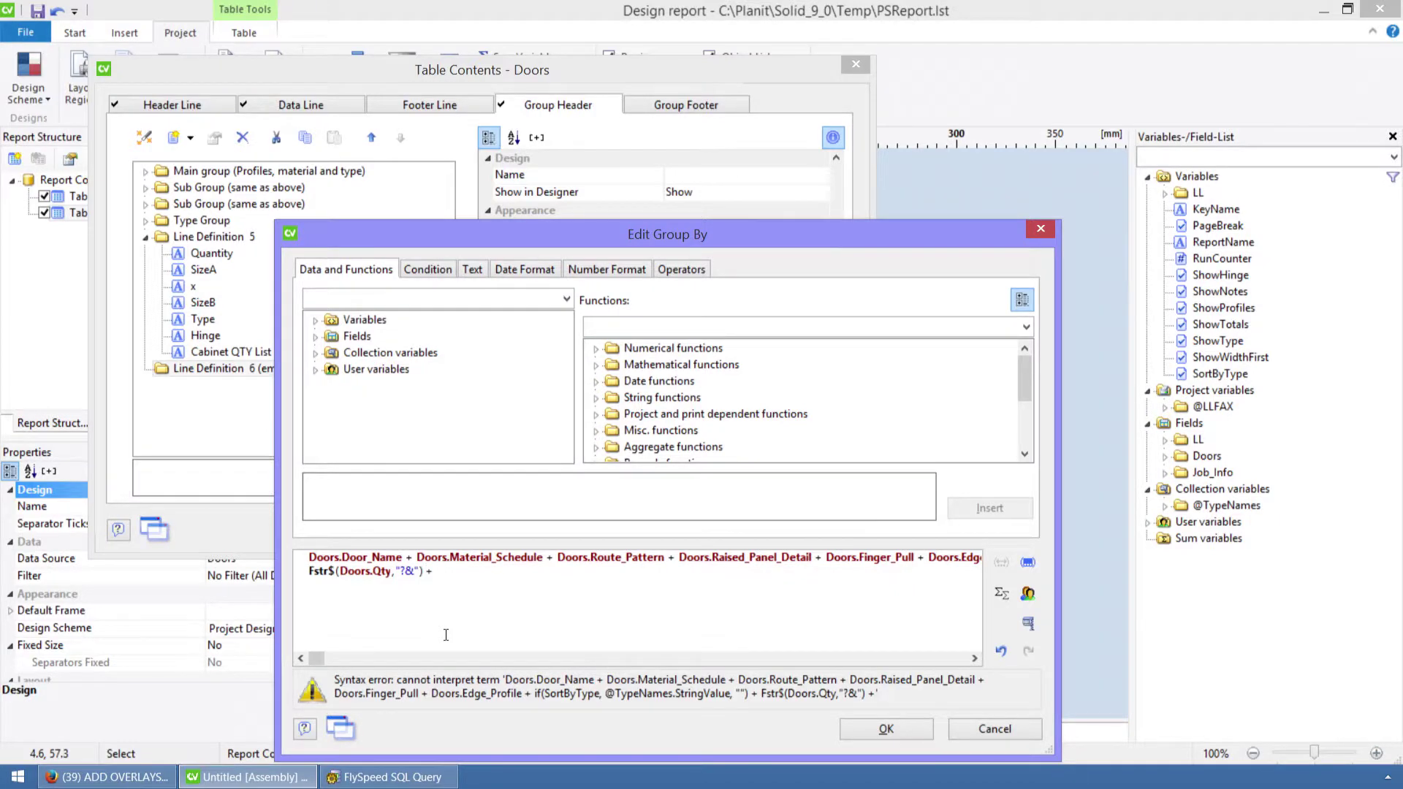
text(@)
key(Return)
text(+ @S)
key(Down)
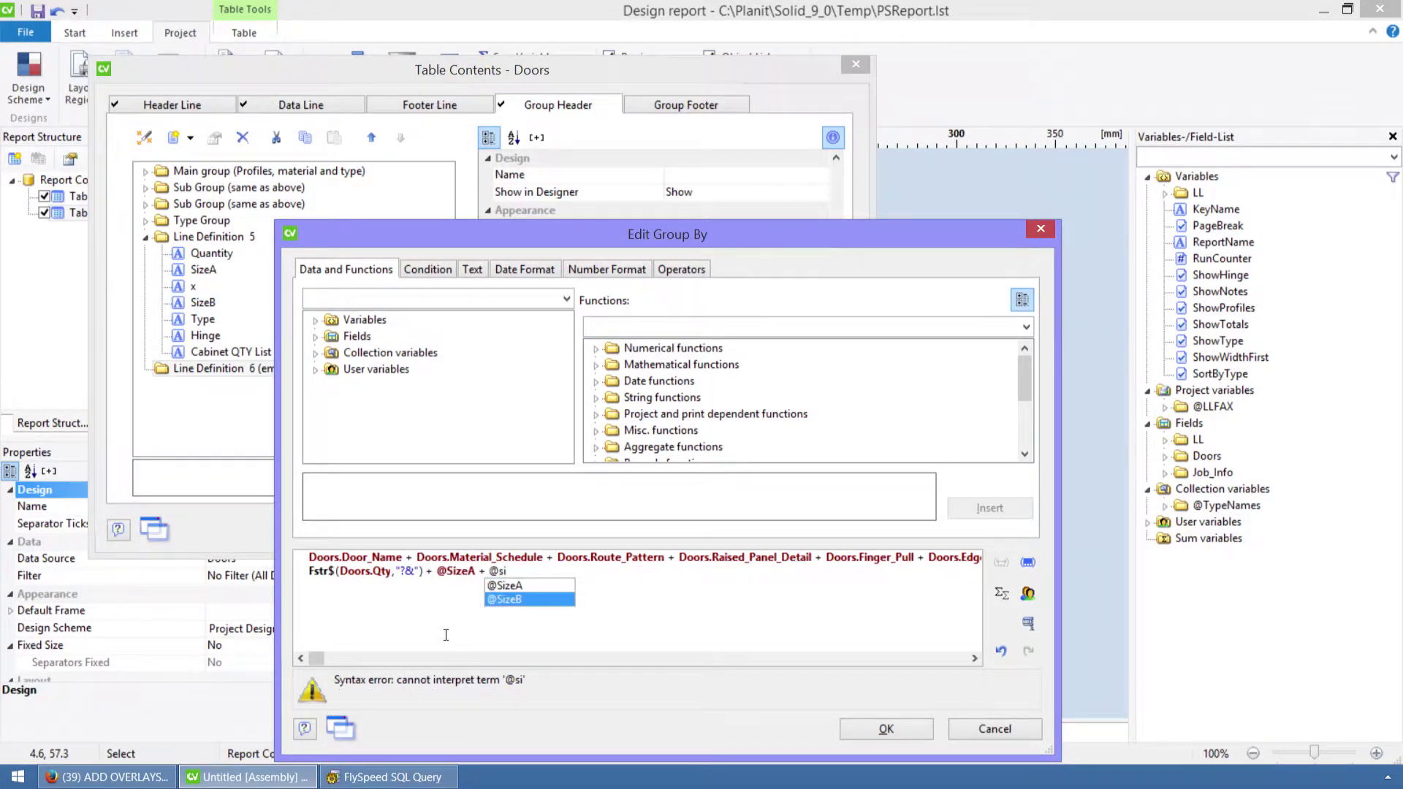
key(Return)
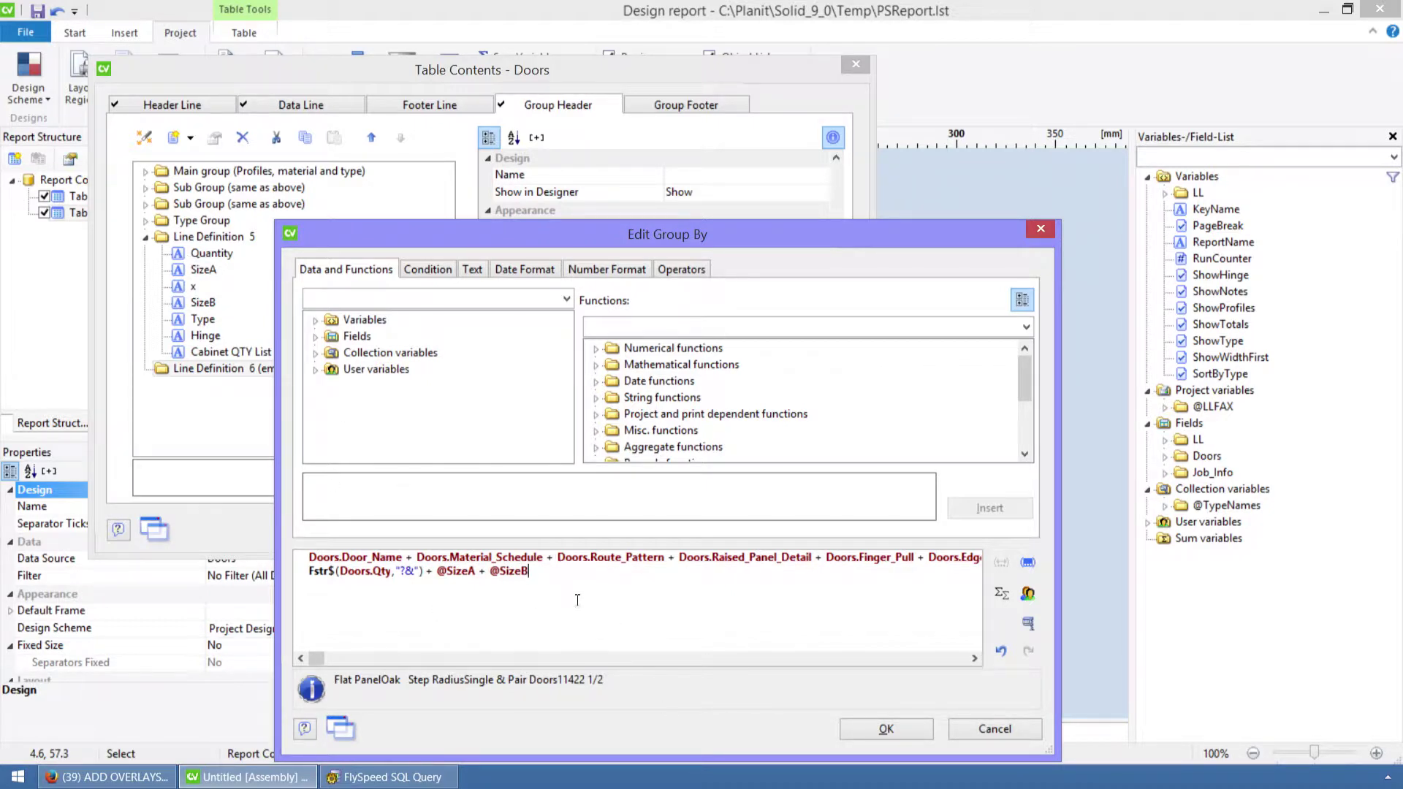
- Extend the Group By formula with + Doors.Type + Doors.Hinge and accept it
text(+)
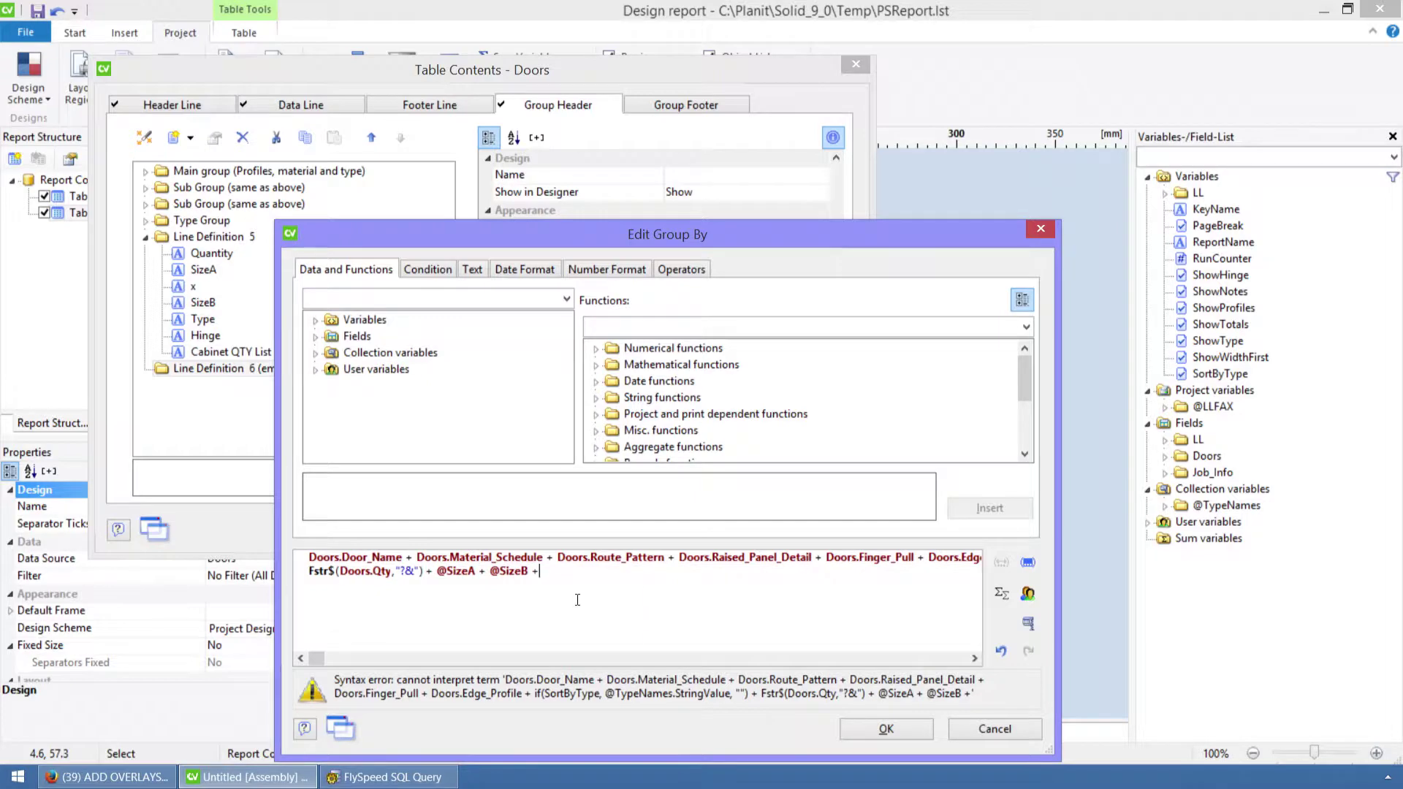
text(doors.ty)
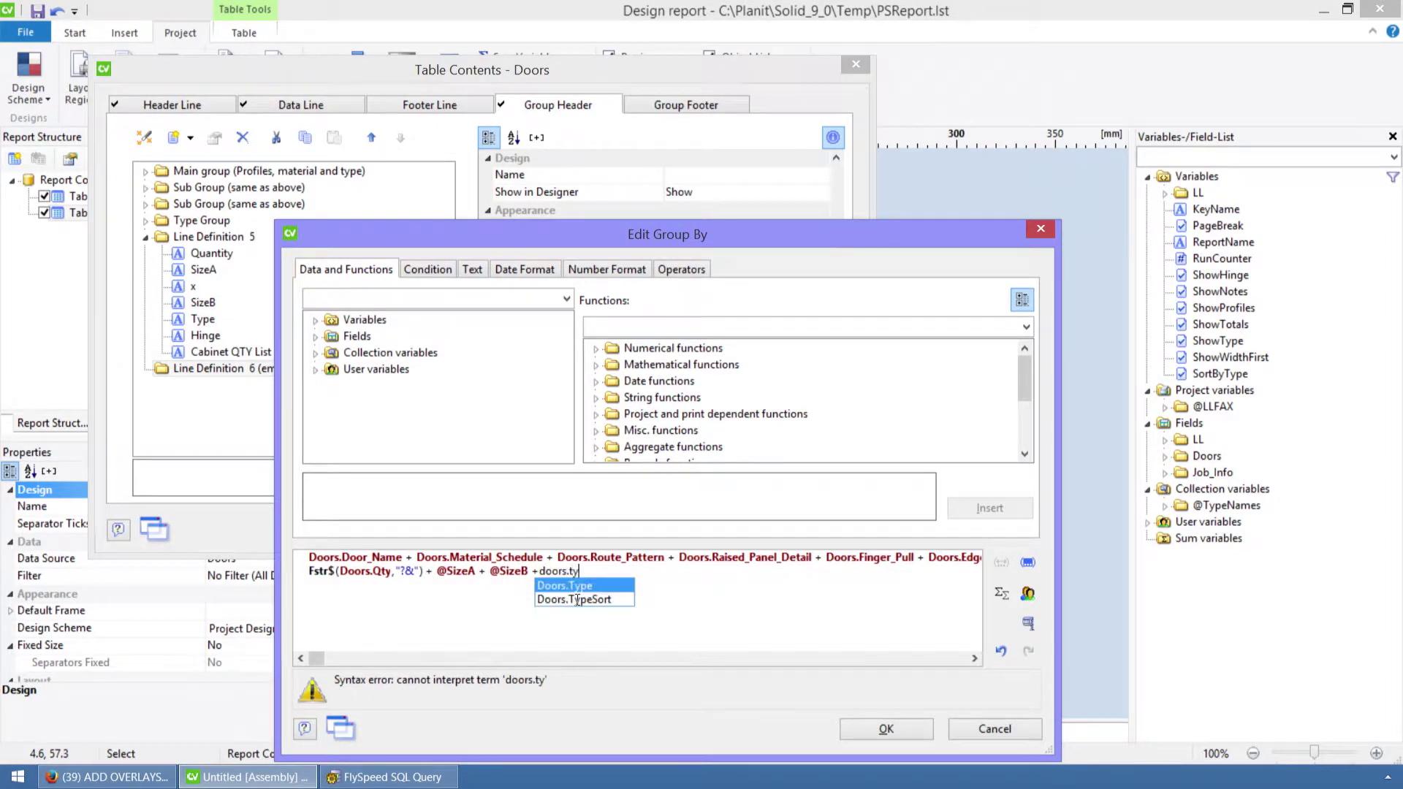
key(Return)
text(+ doos)
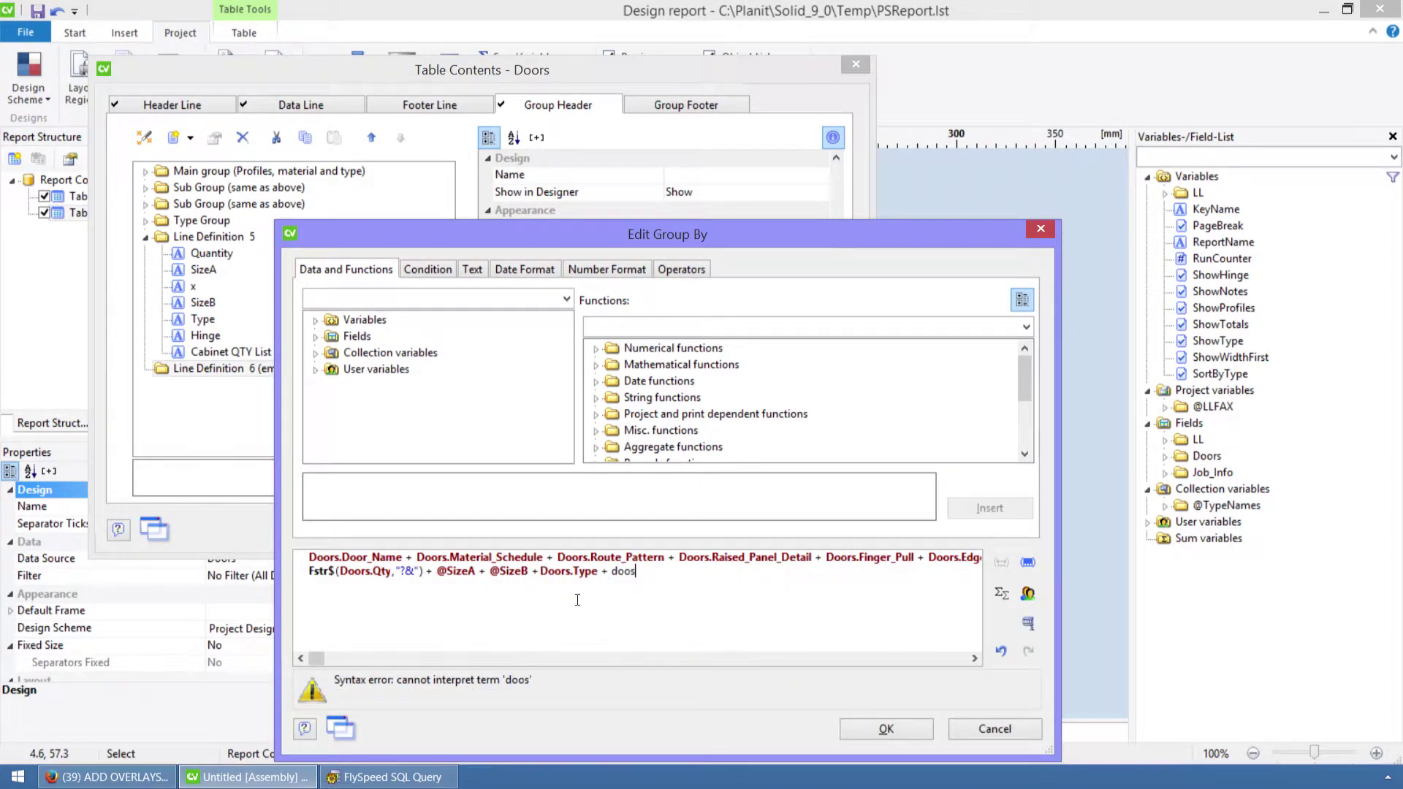
key(BackSpace)
text(rs.hi)
key(Return)
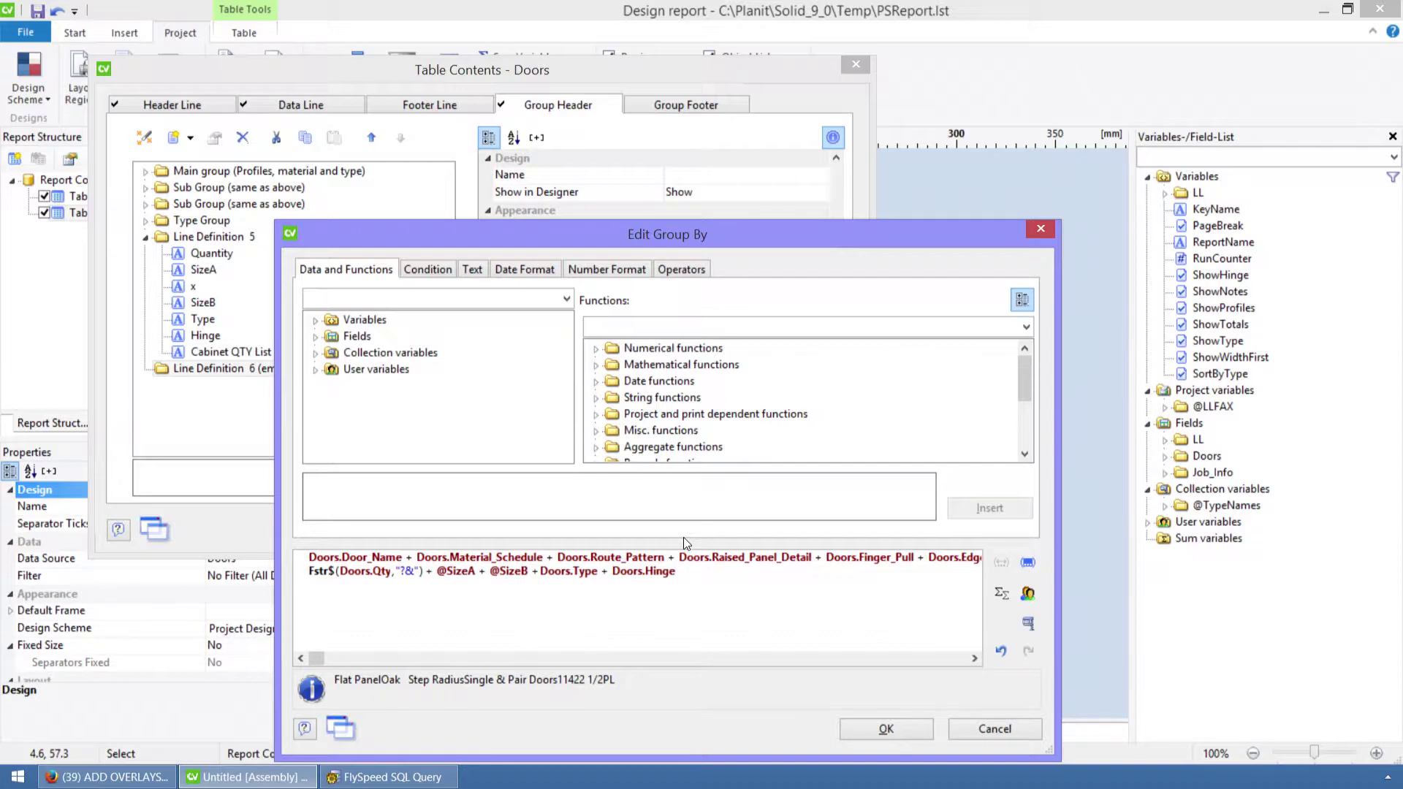
click(714, 576)
click(880, 727)
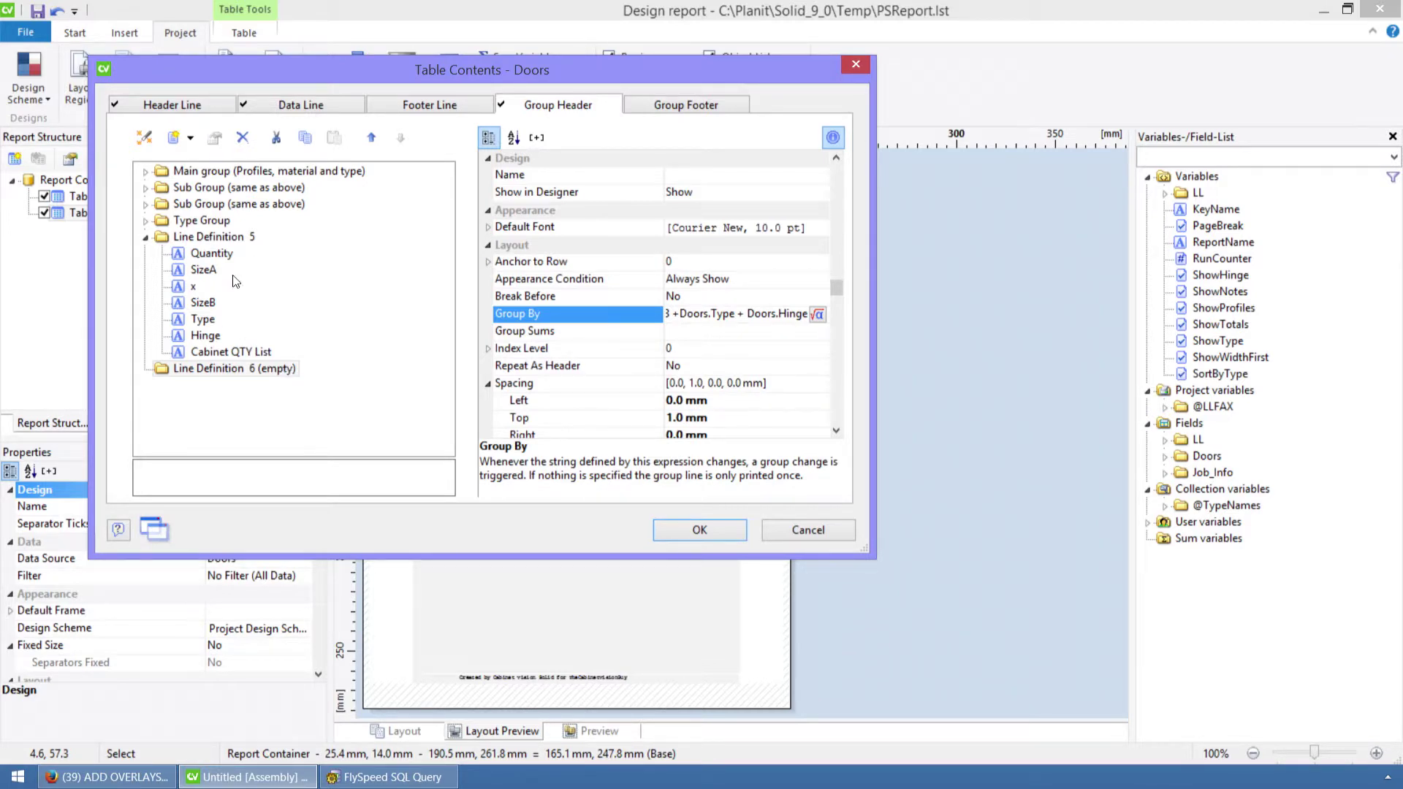
- Move the Qty through Cab(Qty) fields from the data line's first definition into group header Line Definition 6
click(307, 111)
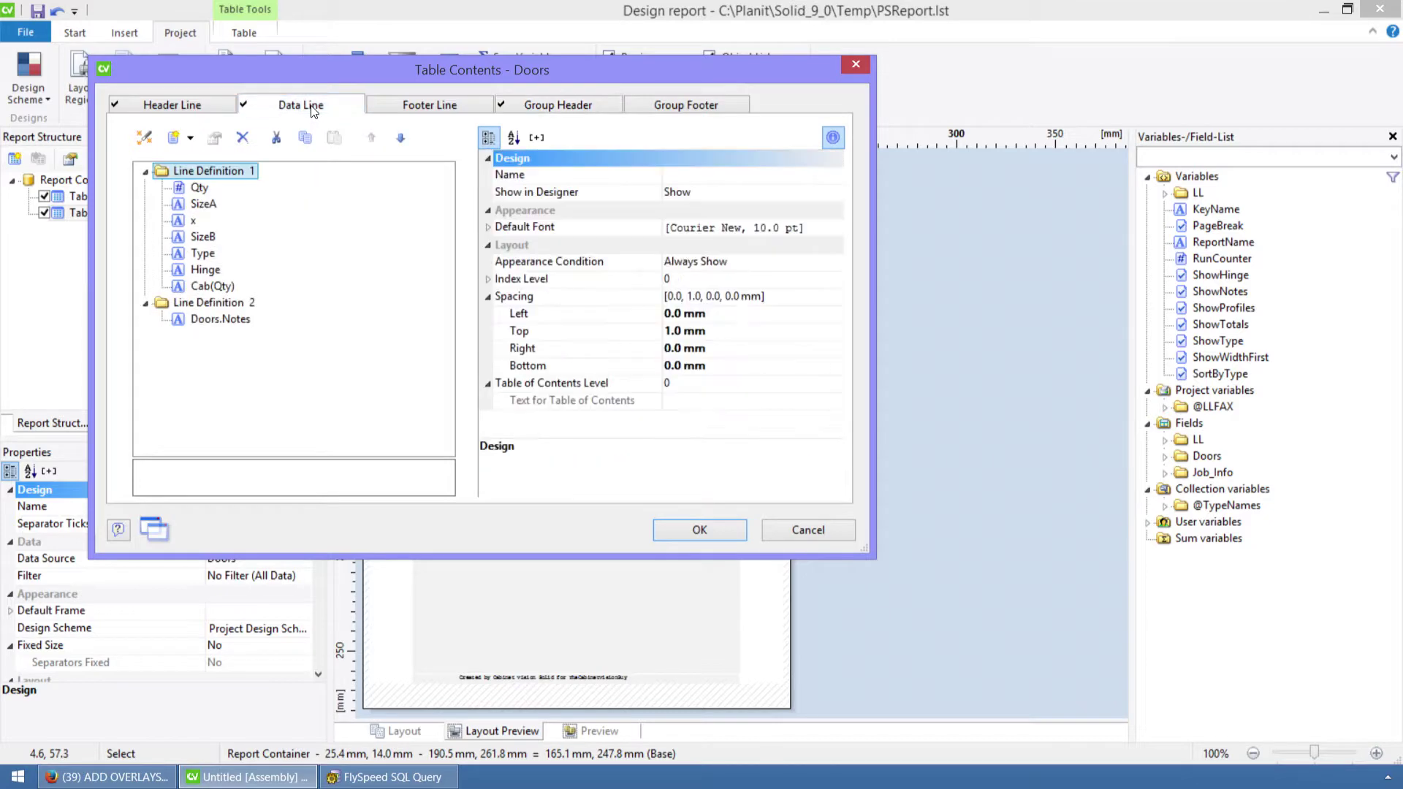
click(195, 188)
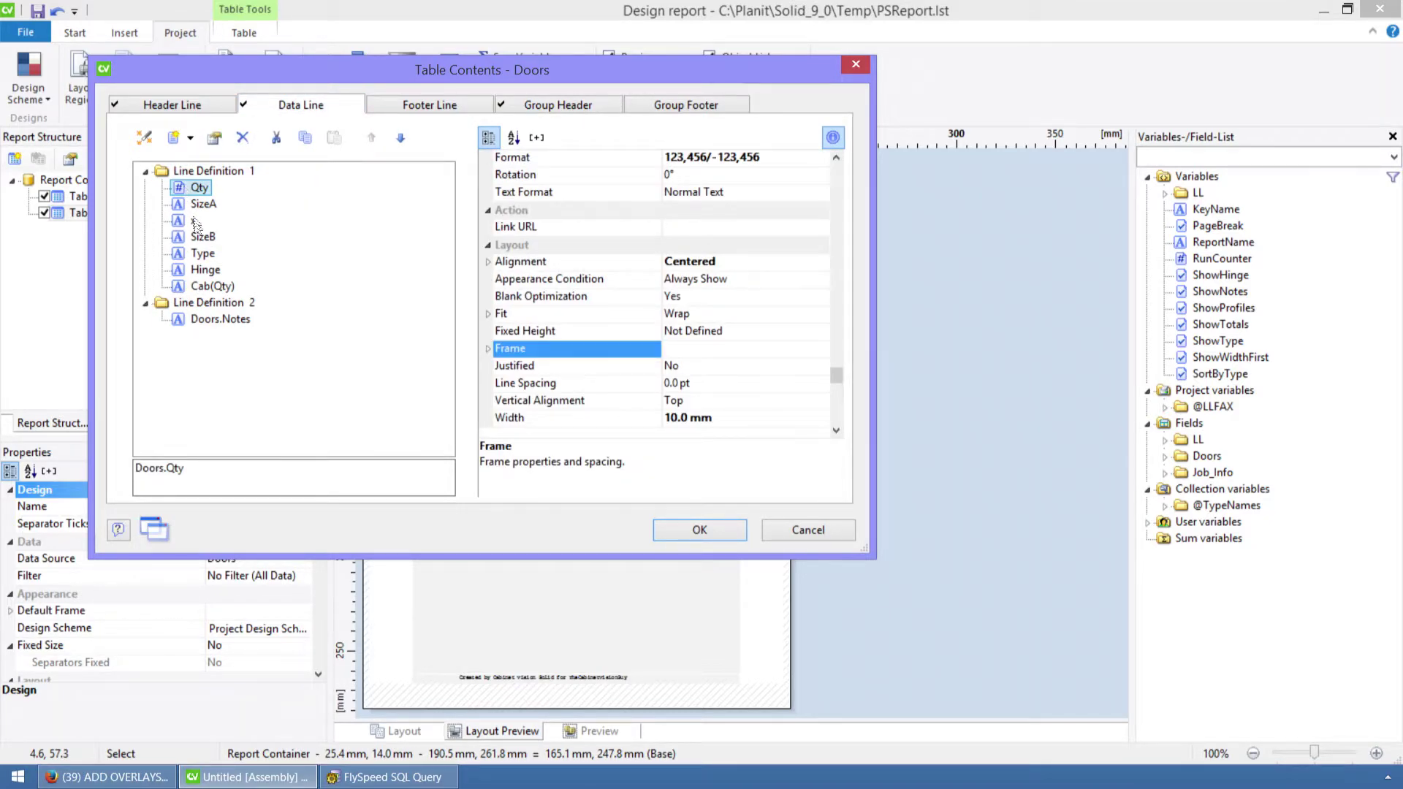
shift+click(199, 285)
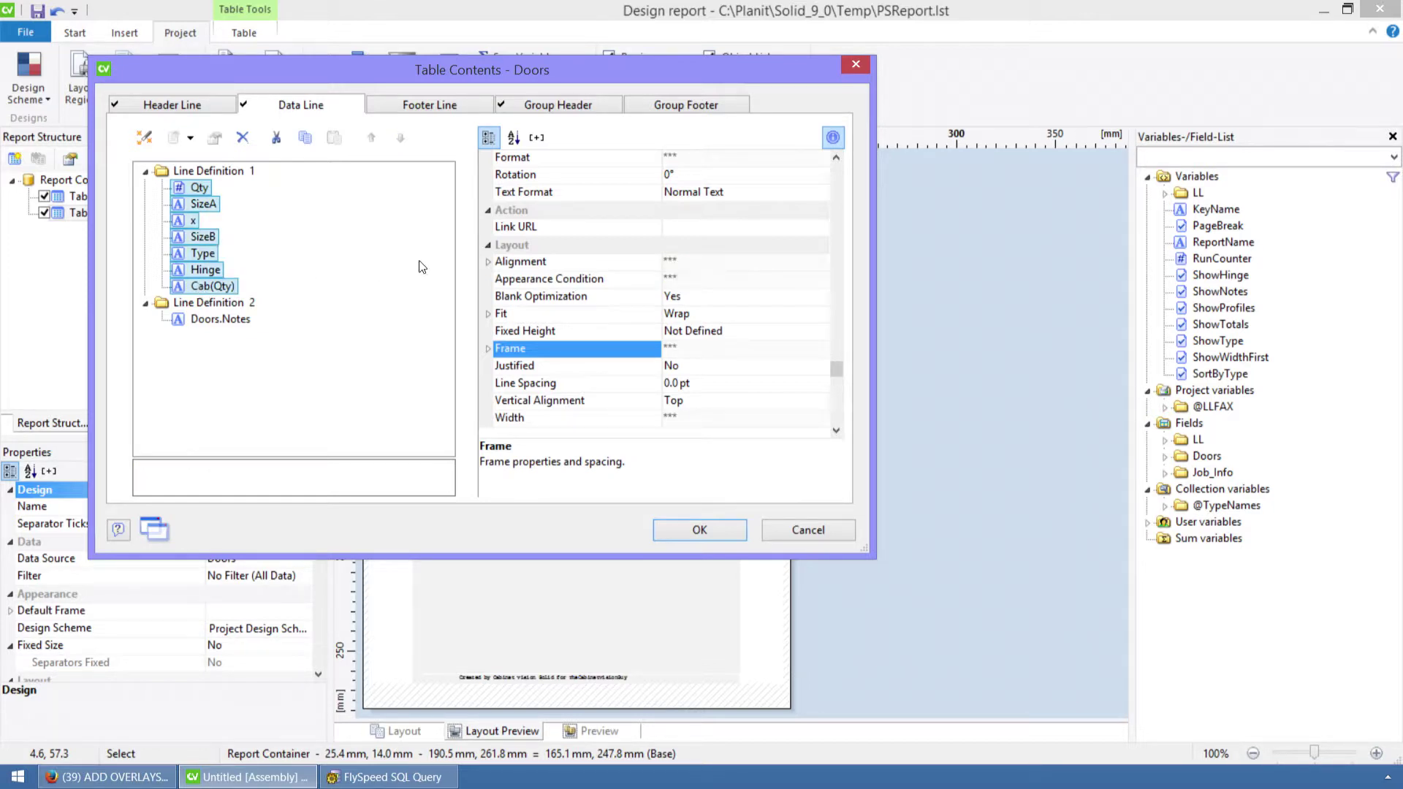
key(ctrl+x)
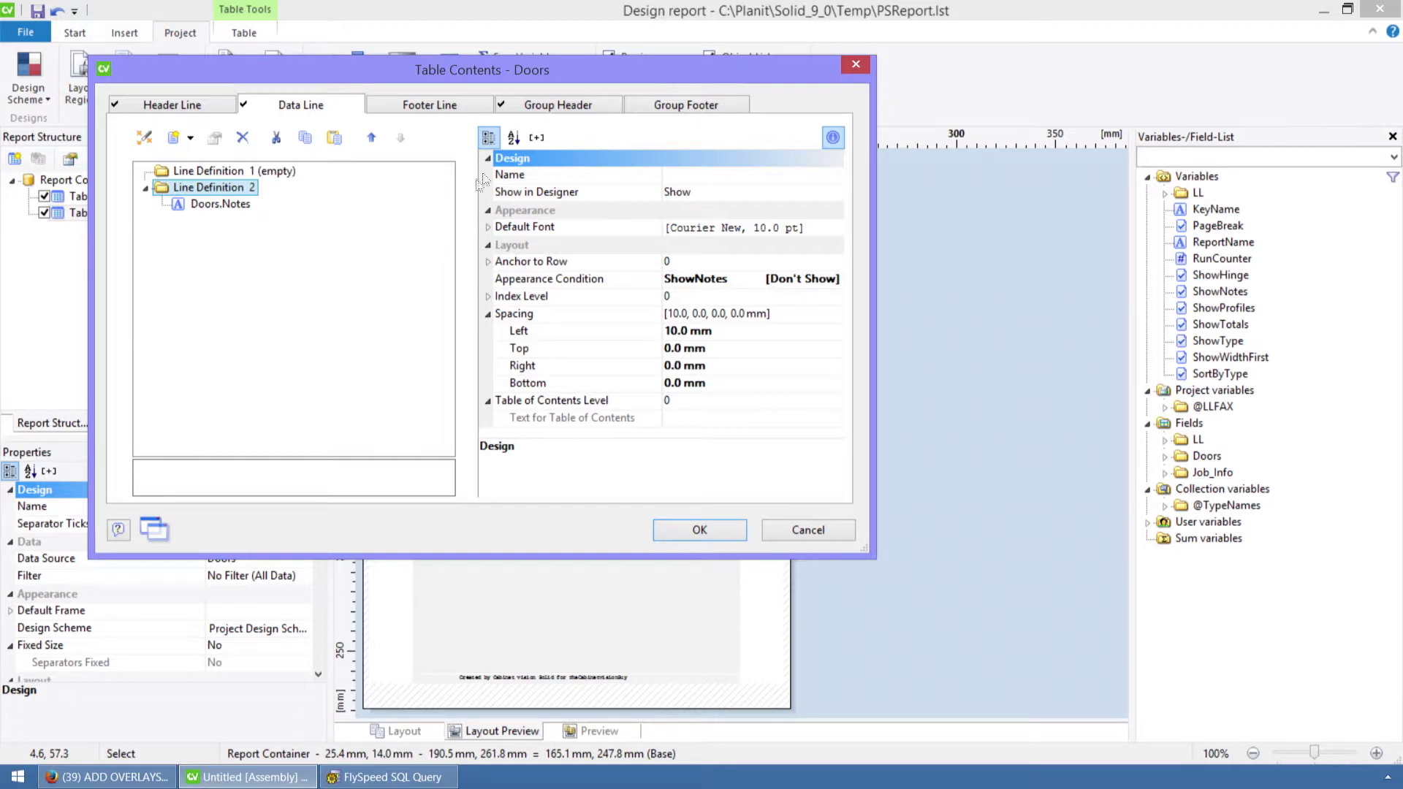
click(539, 107)
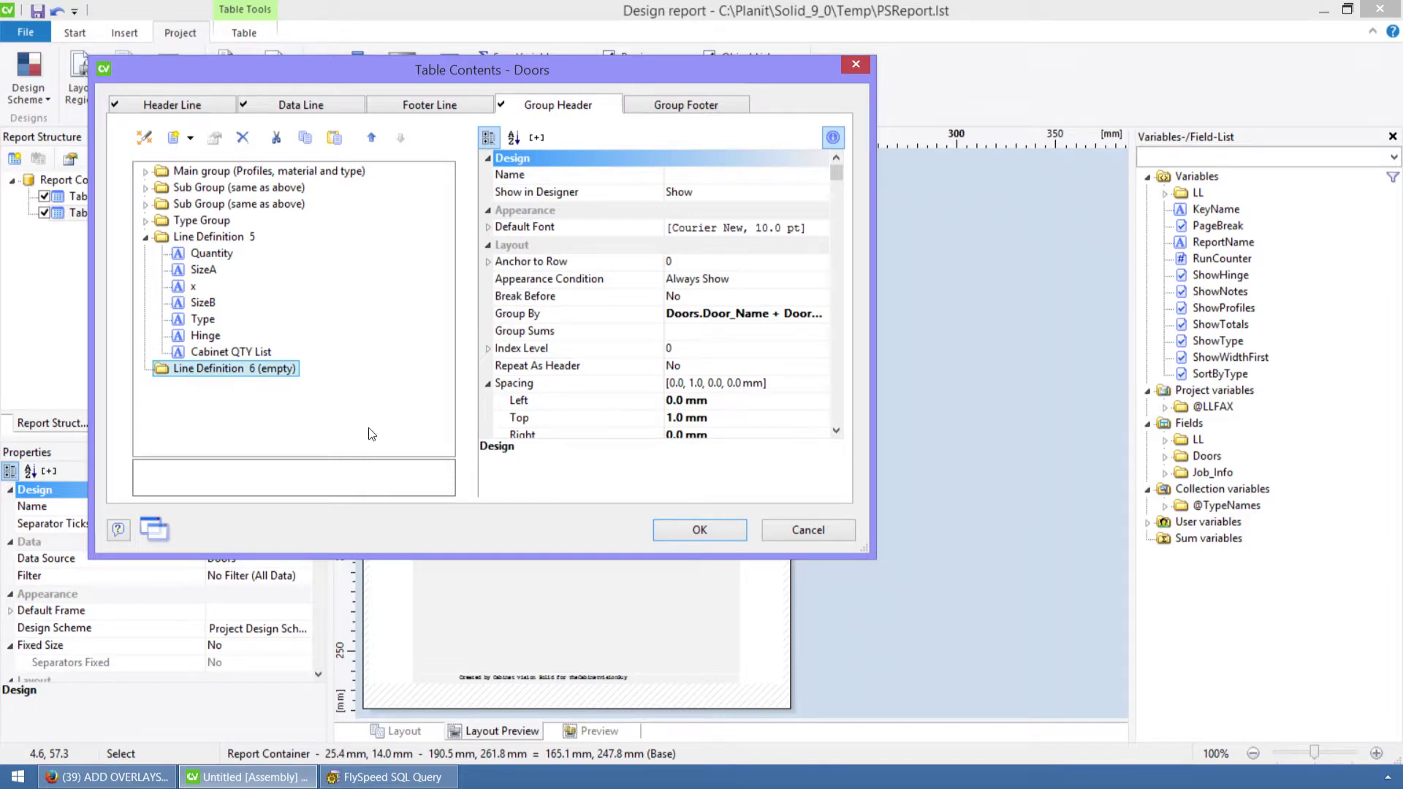
key(ctrl+v)
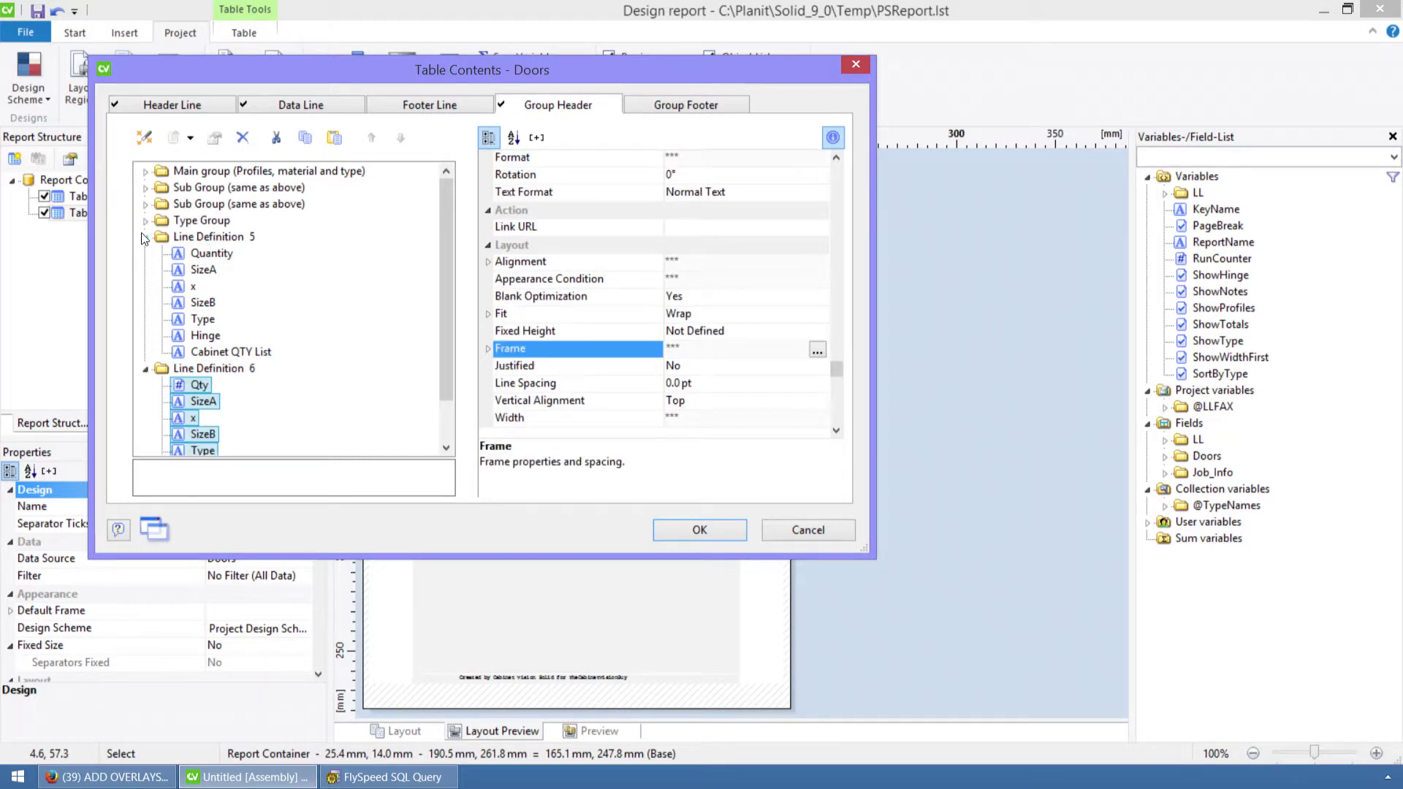
click(143, 236)
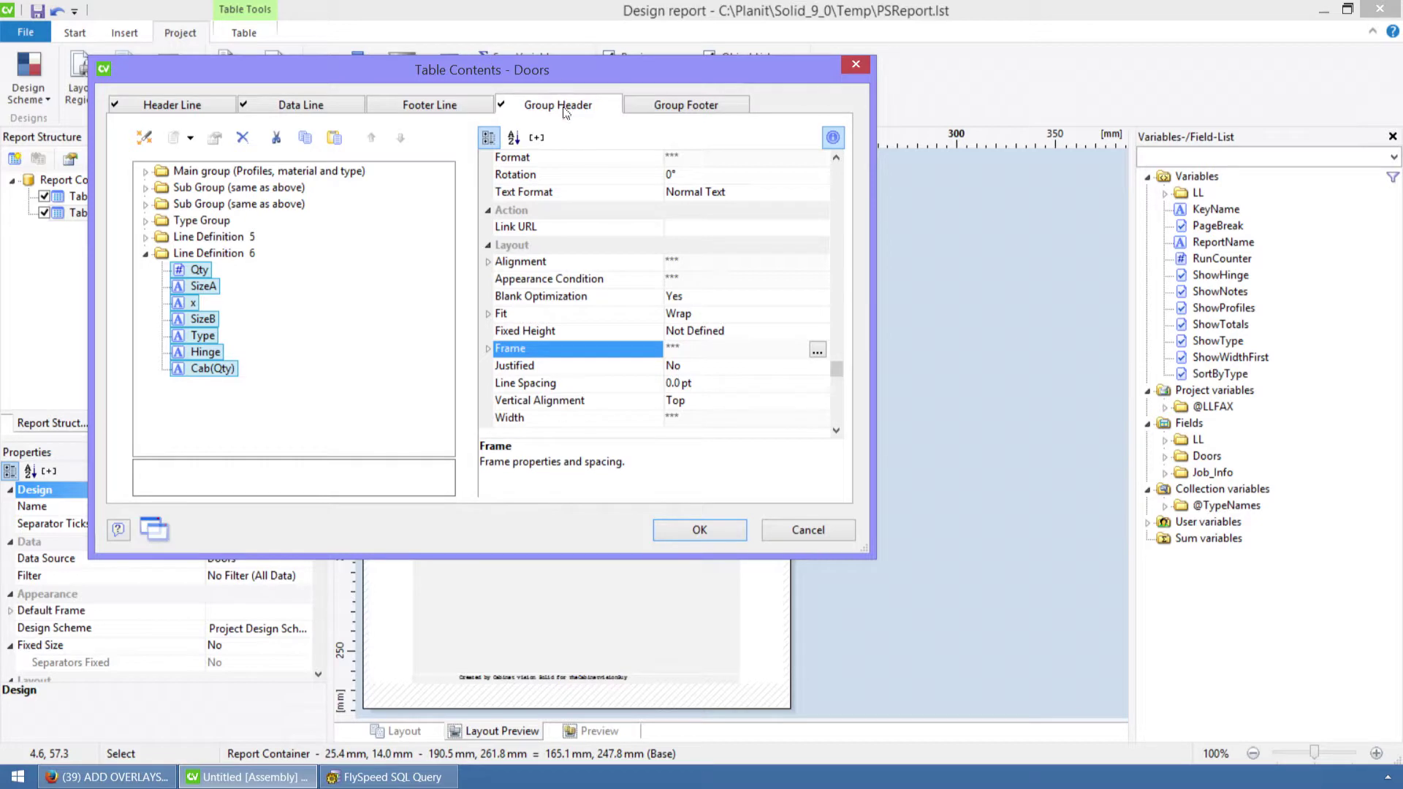
- Delete the empty first line definition from the data lines
click(314, 107)
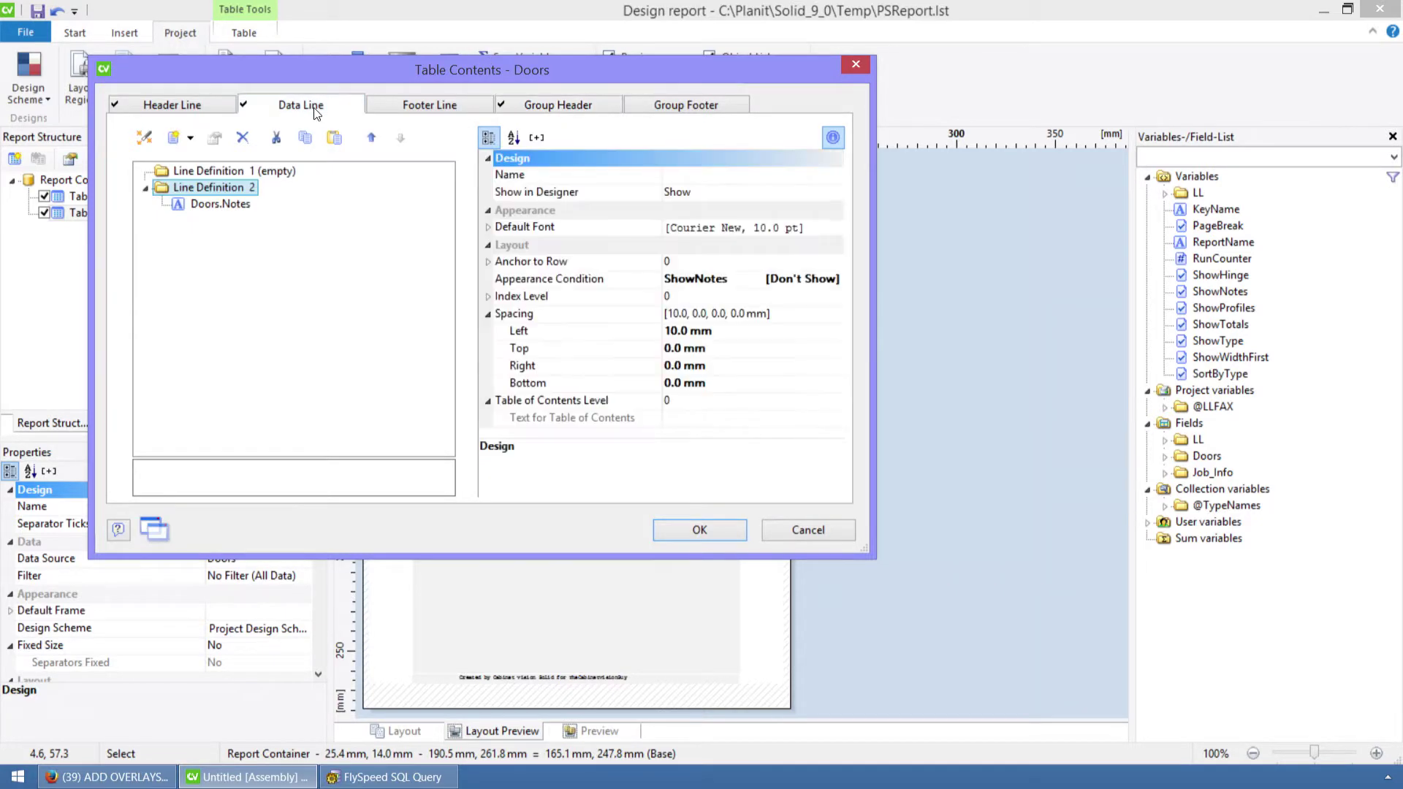
click(198, 173)
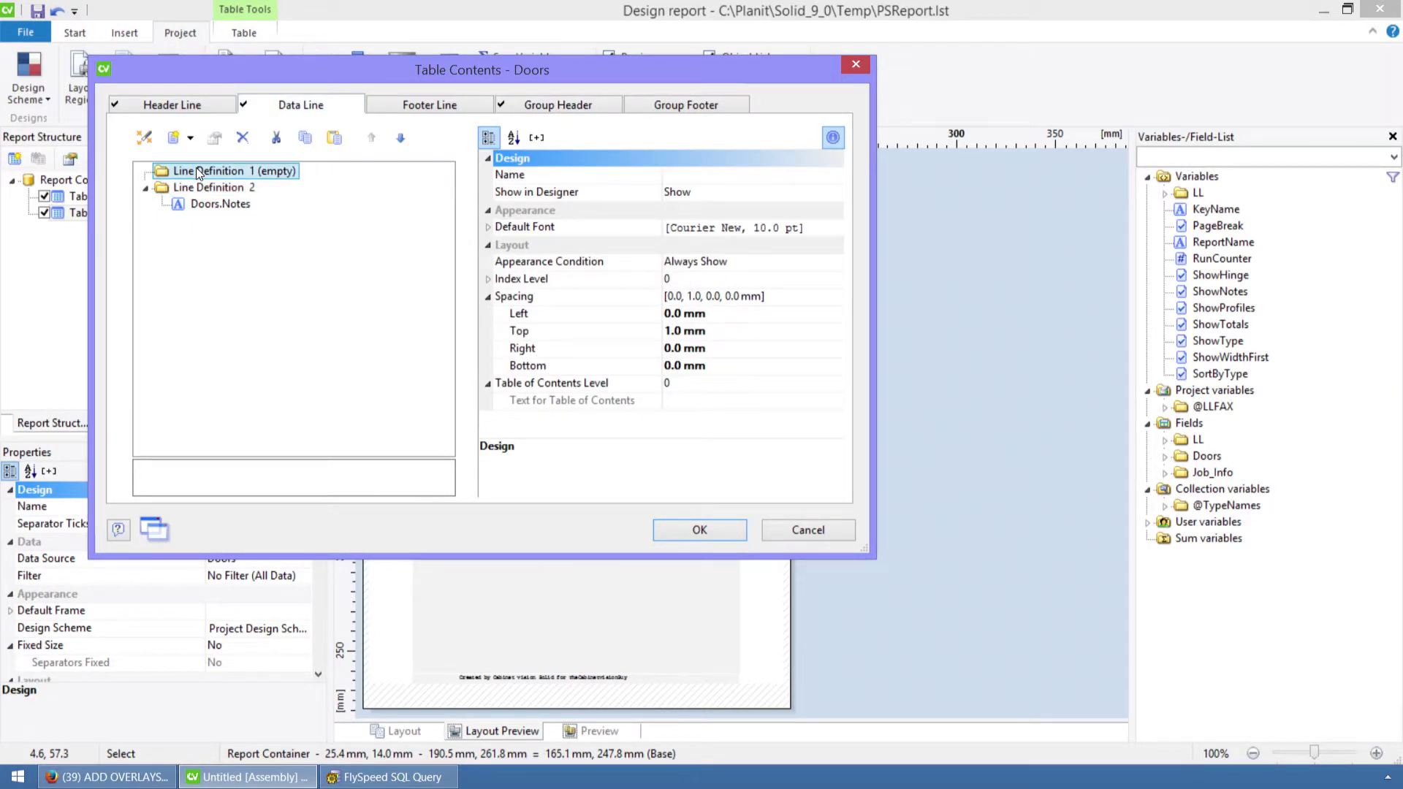
key(Delete)
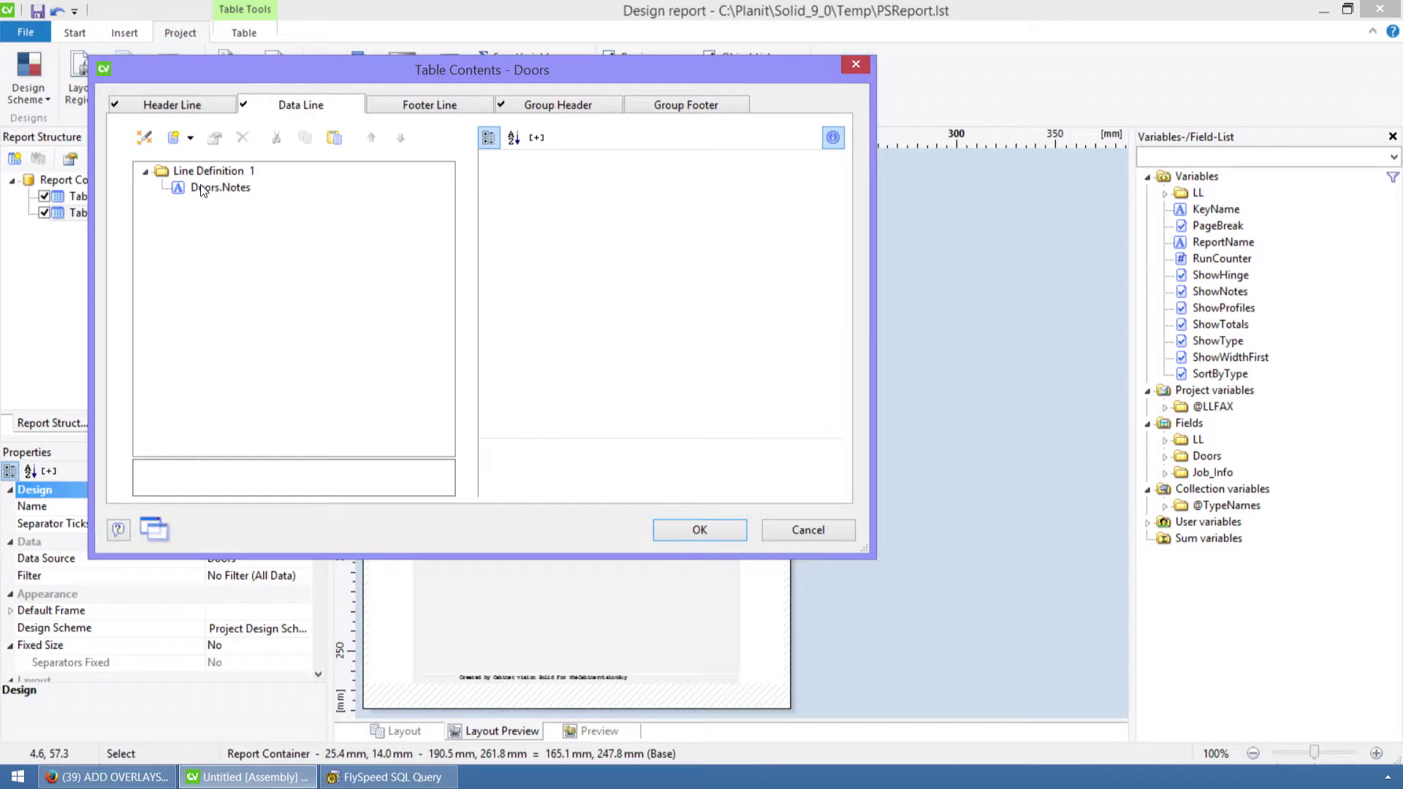
click(205, 187)
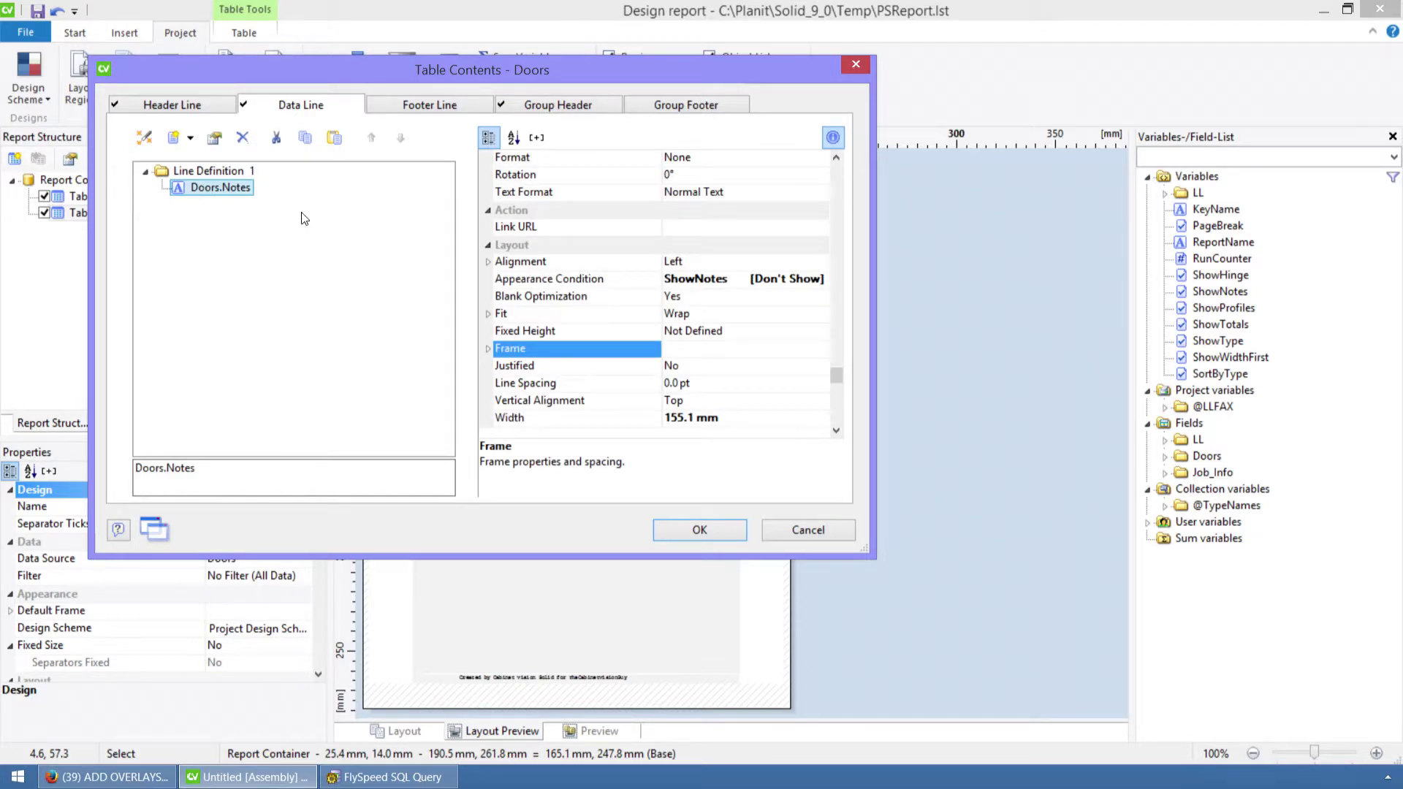
key(Delete)
click(553, 103)
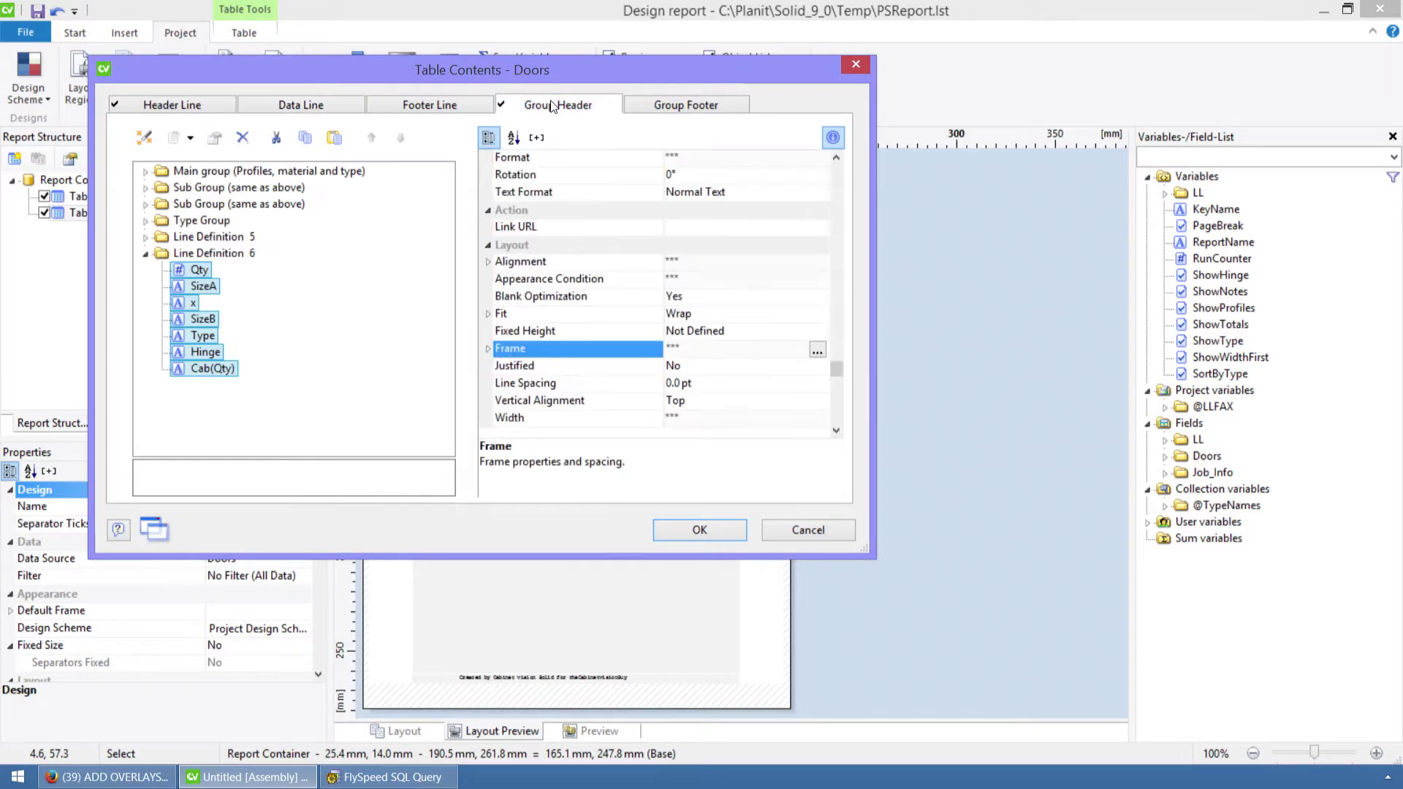
click(183, 253)
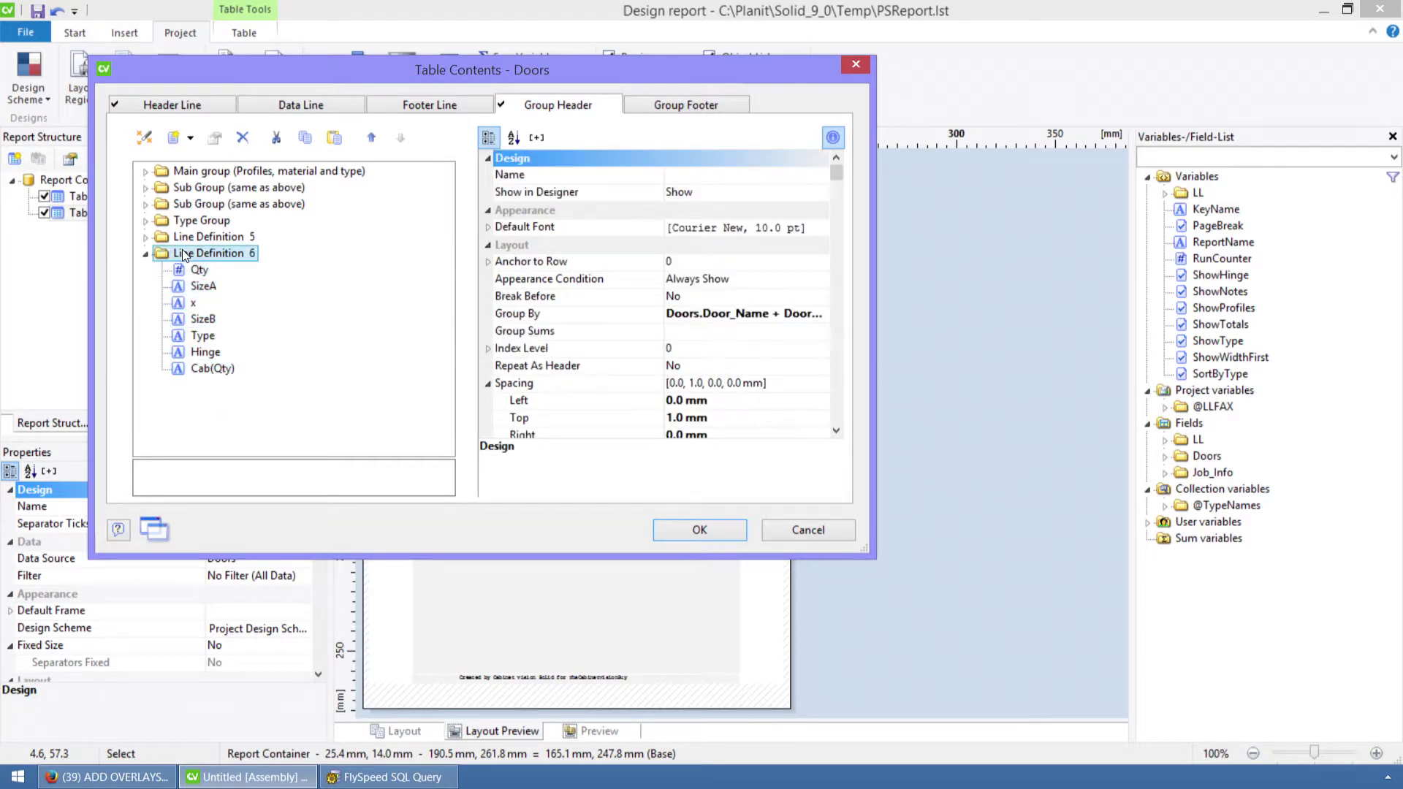
click(316, 111)
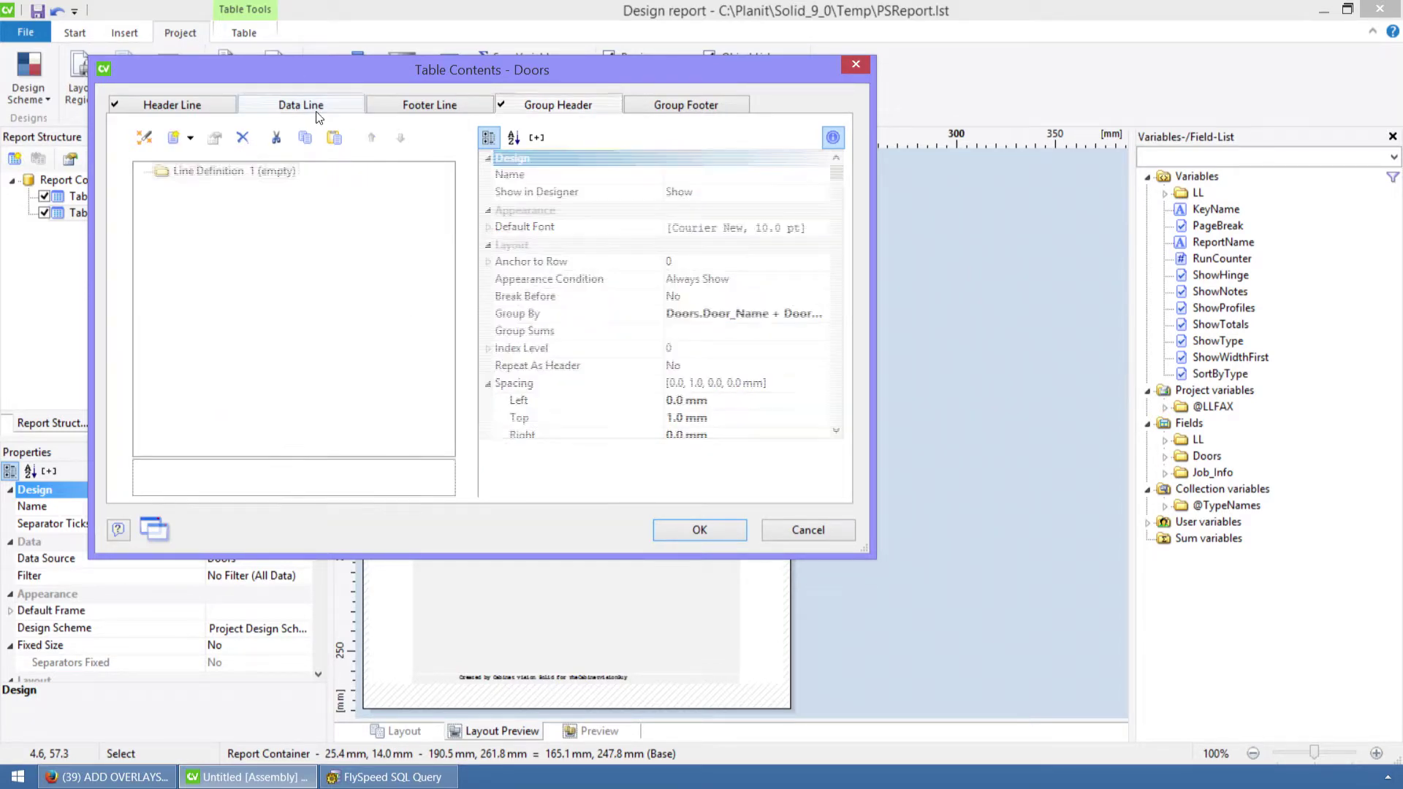
click(711, 622)
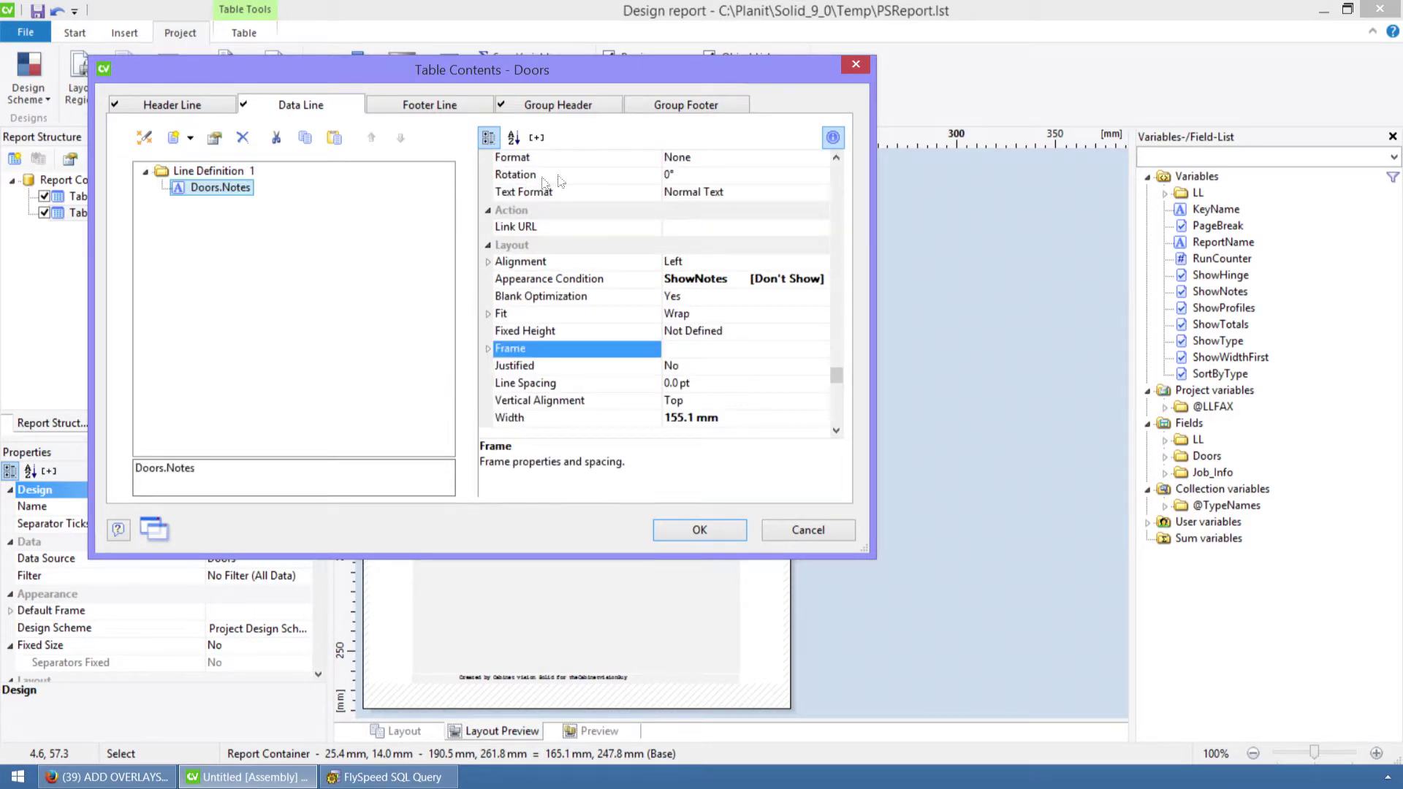
- Copy the complete Group By expression of group header Line Definition 6 and close its formula editor
click(560, 106)
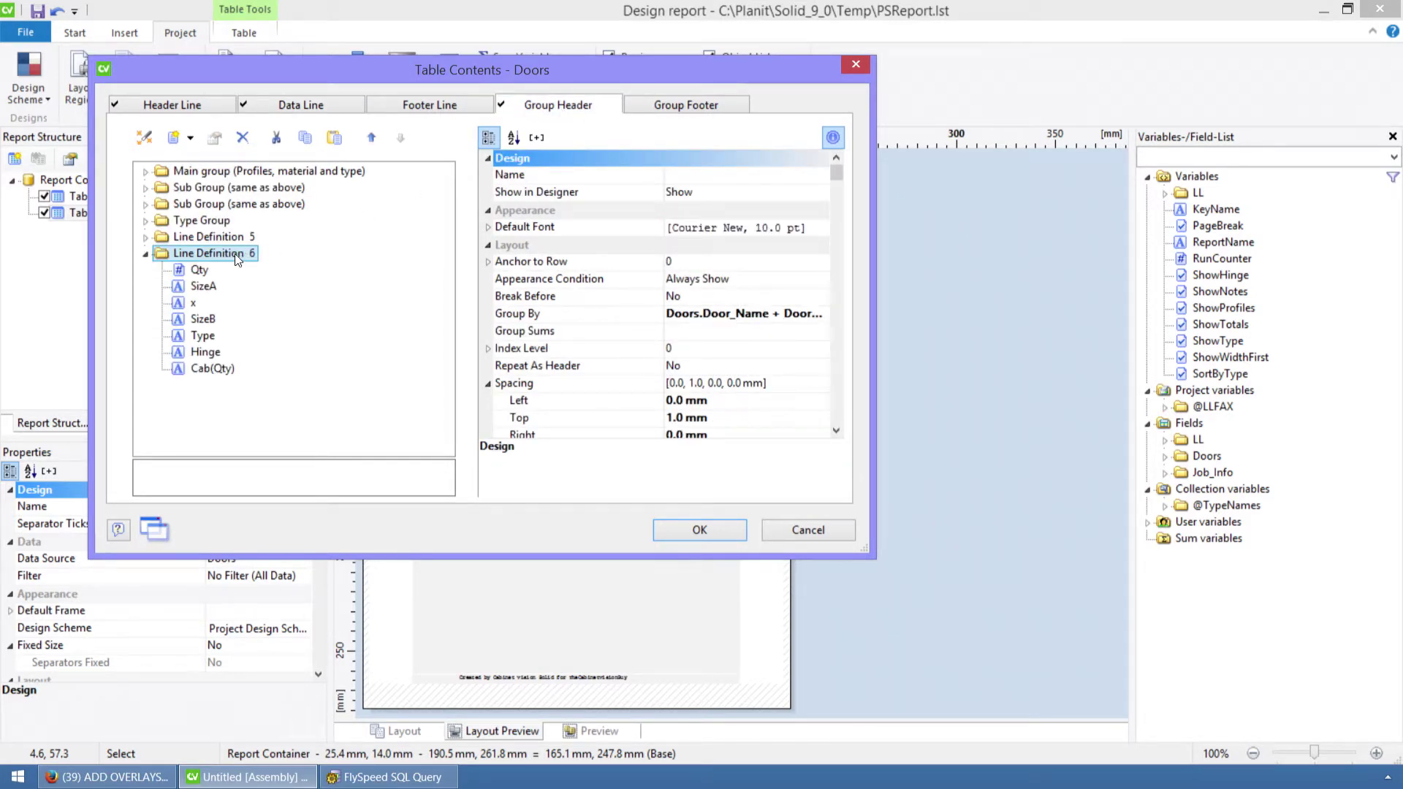
click(694, 313)
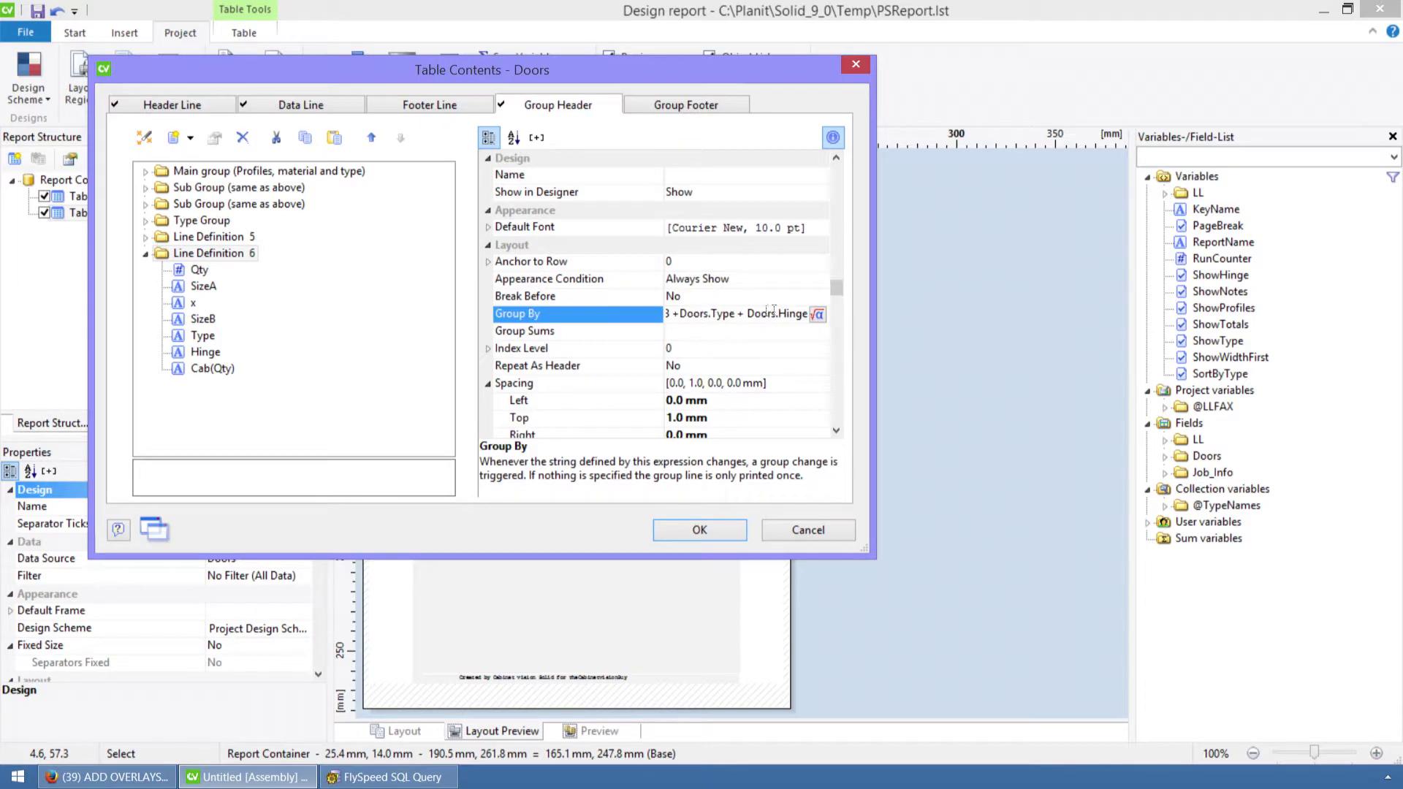
click(817, 314)
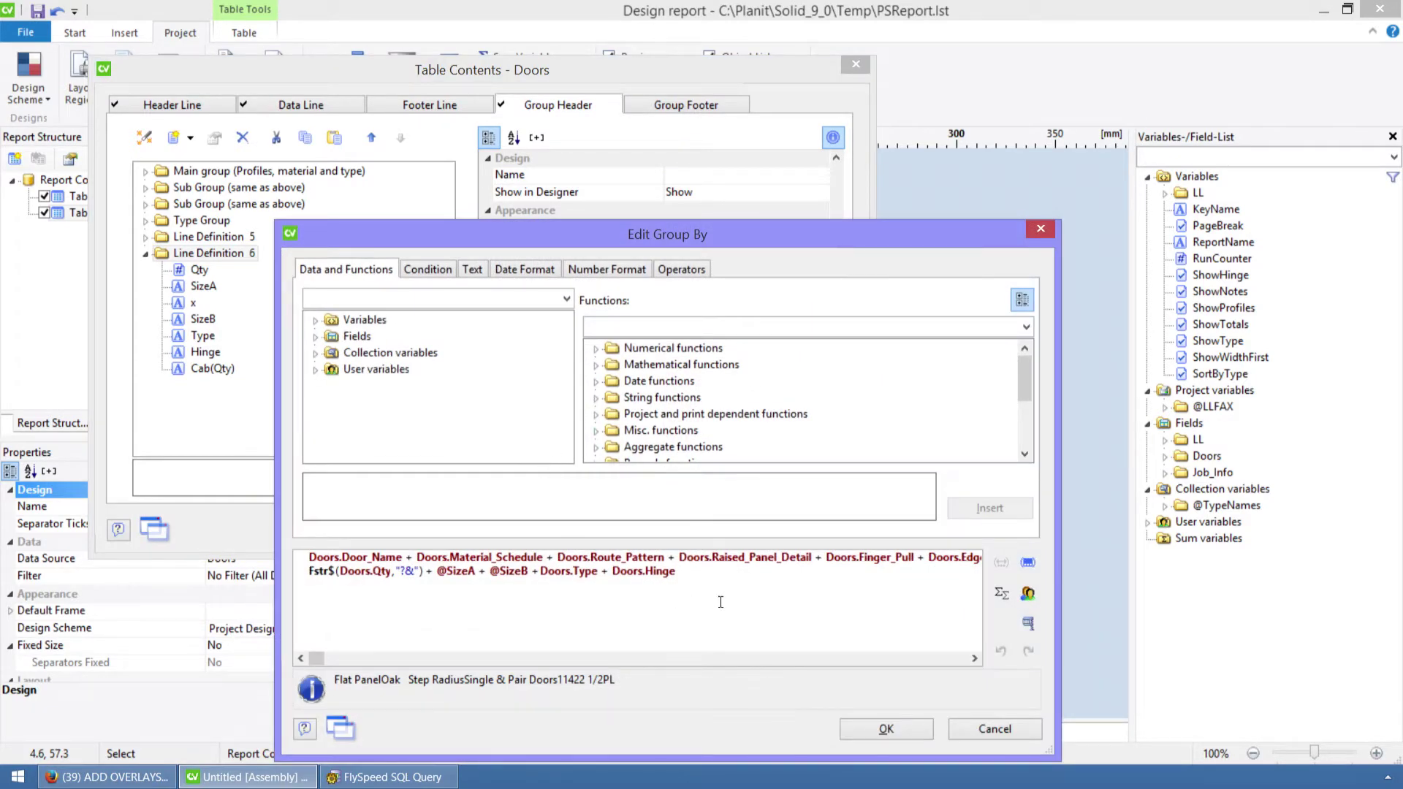
drag(720, 602, 3, 420)
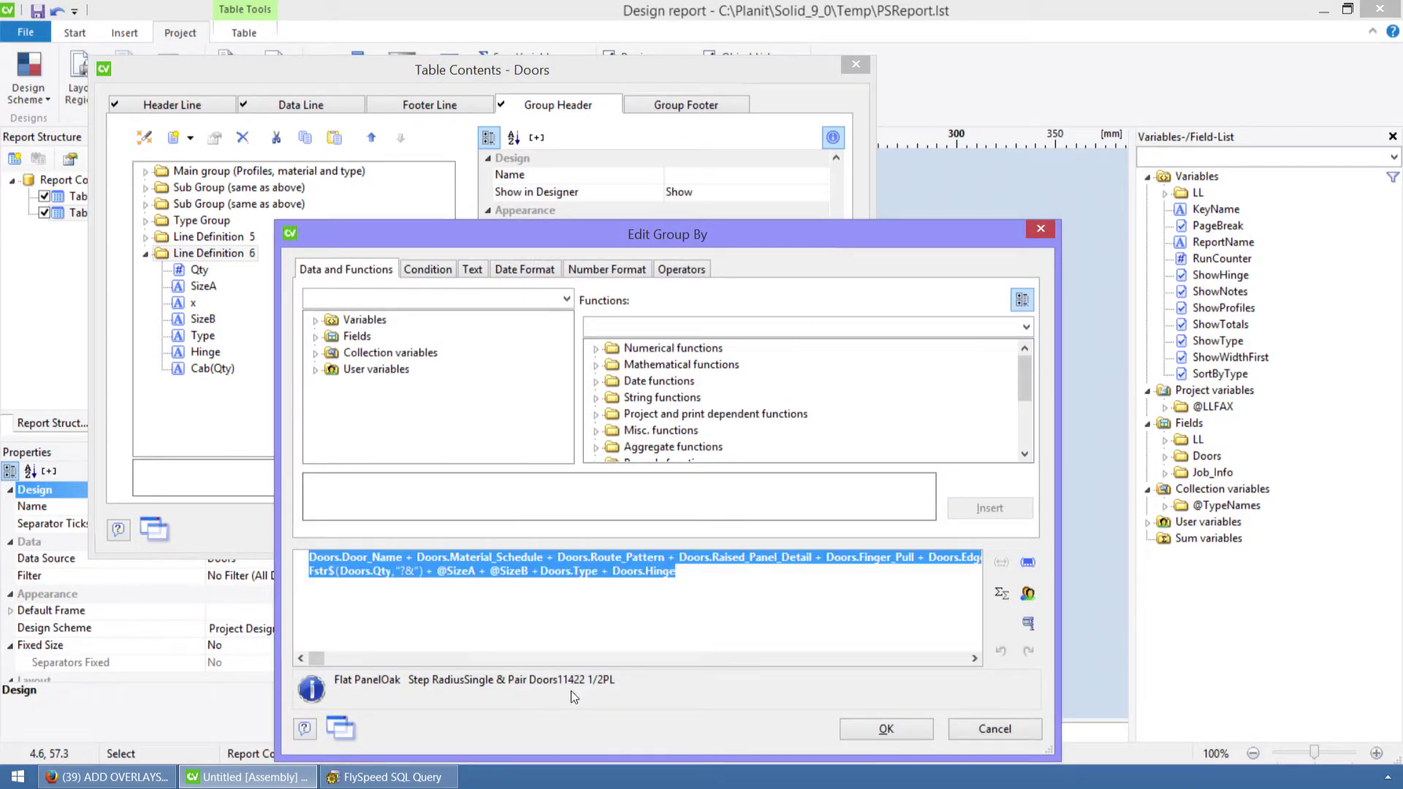
click(885, 728)
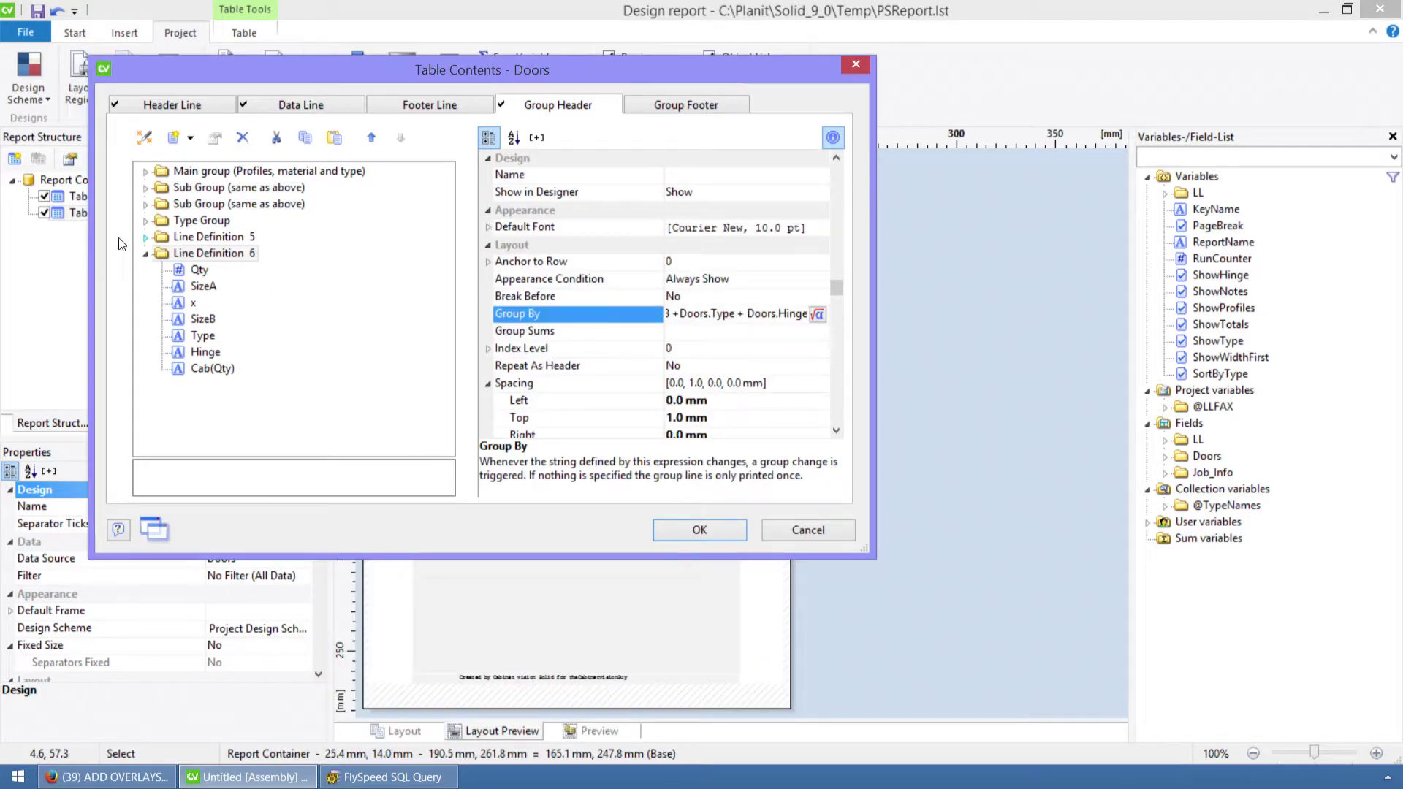
- Append a new empty line definition after Line Definition 6 in the Doors table's group header
click(148, 253)
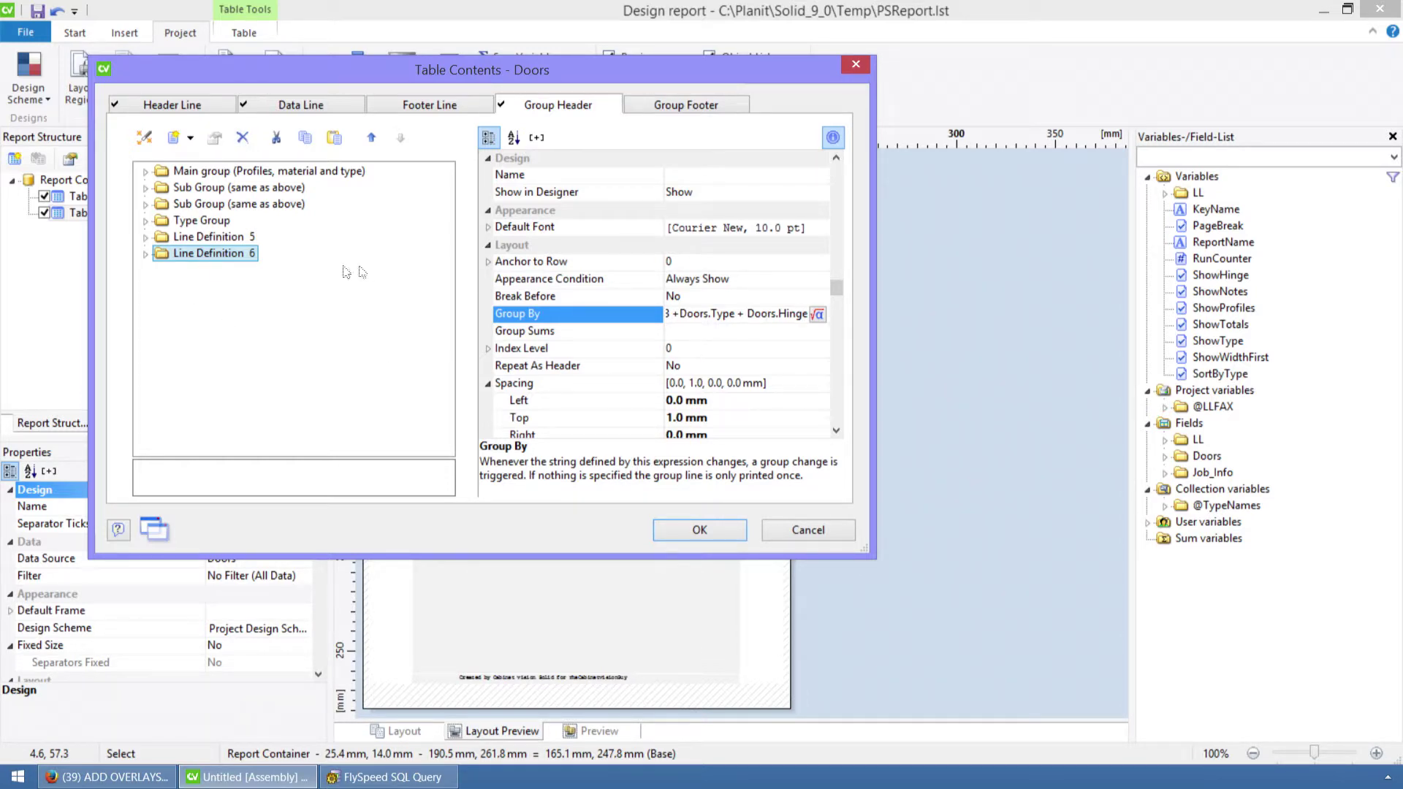
right_click(246, 386)
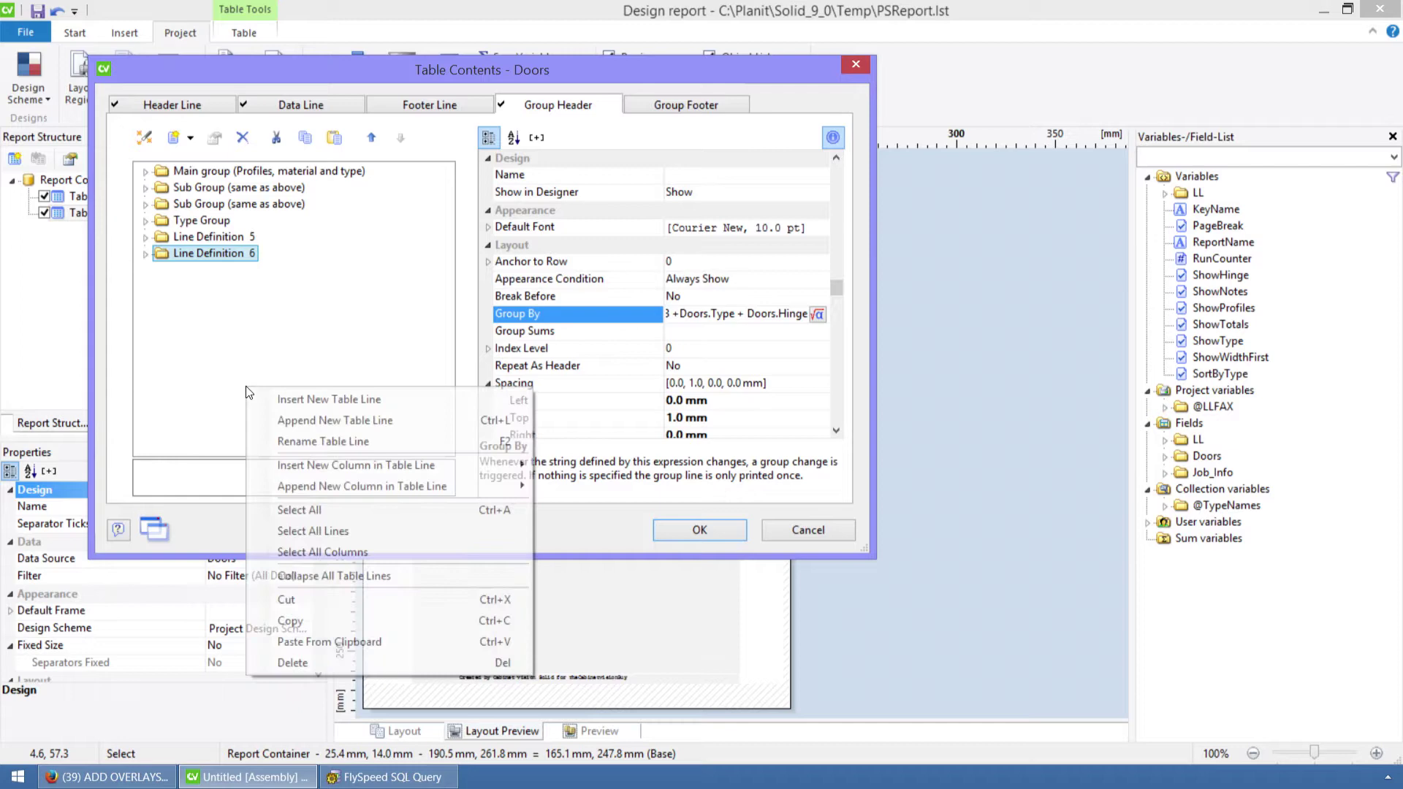
click(326, 419)
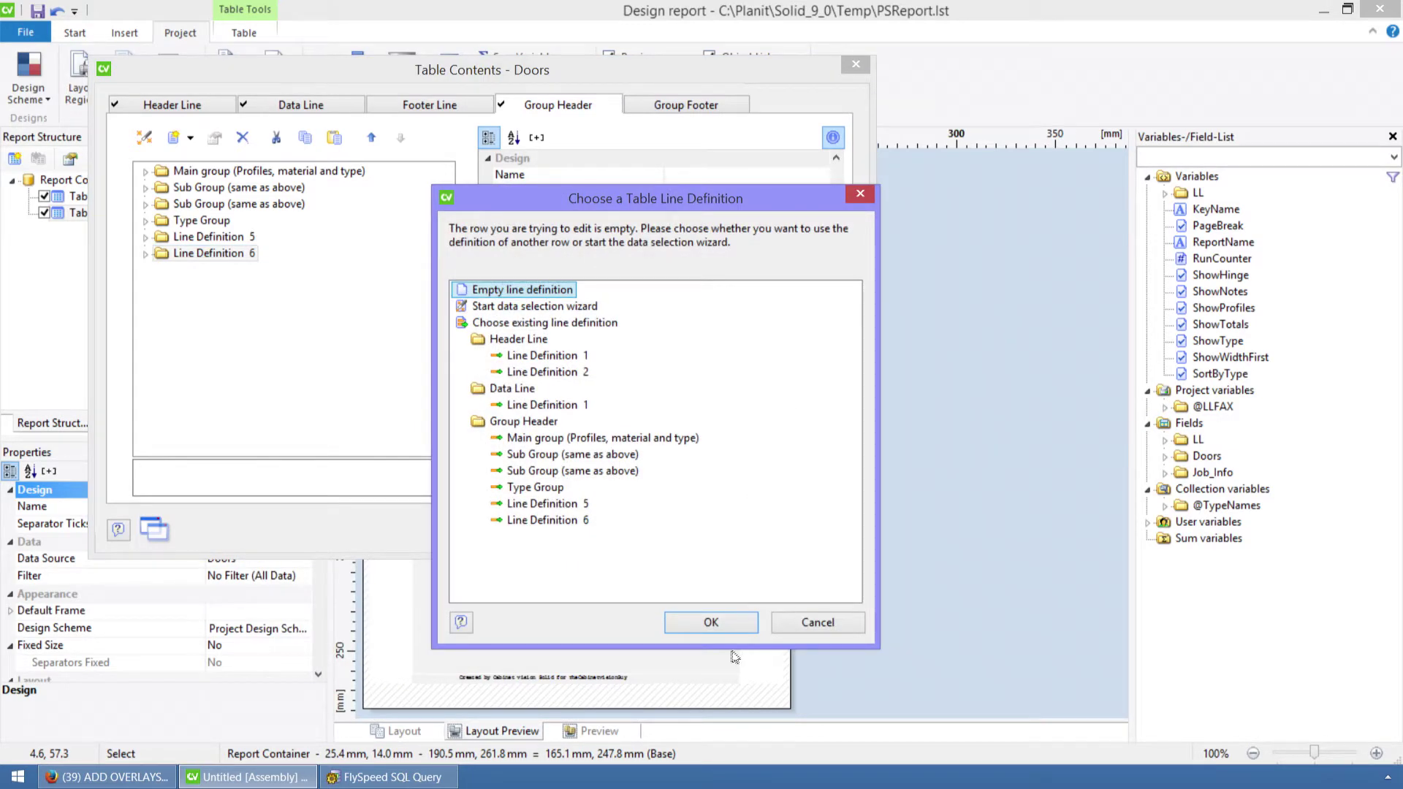
click(719, 623)
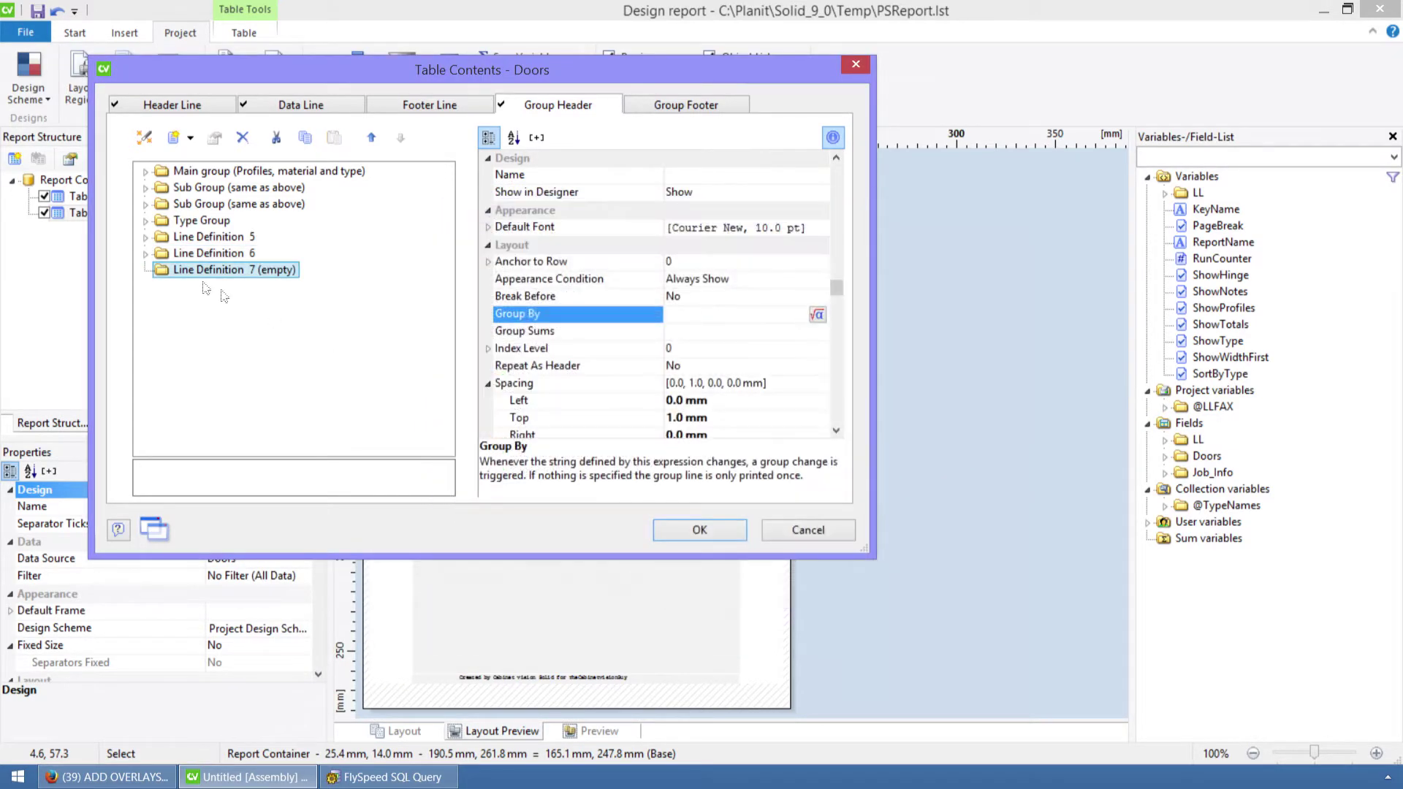
- Paste the copied Group By expression into group header Line Definition 7 and accept it
click(816, 316)
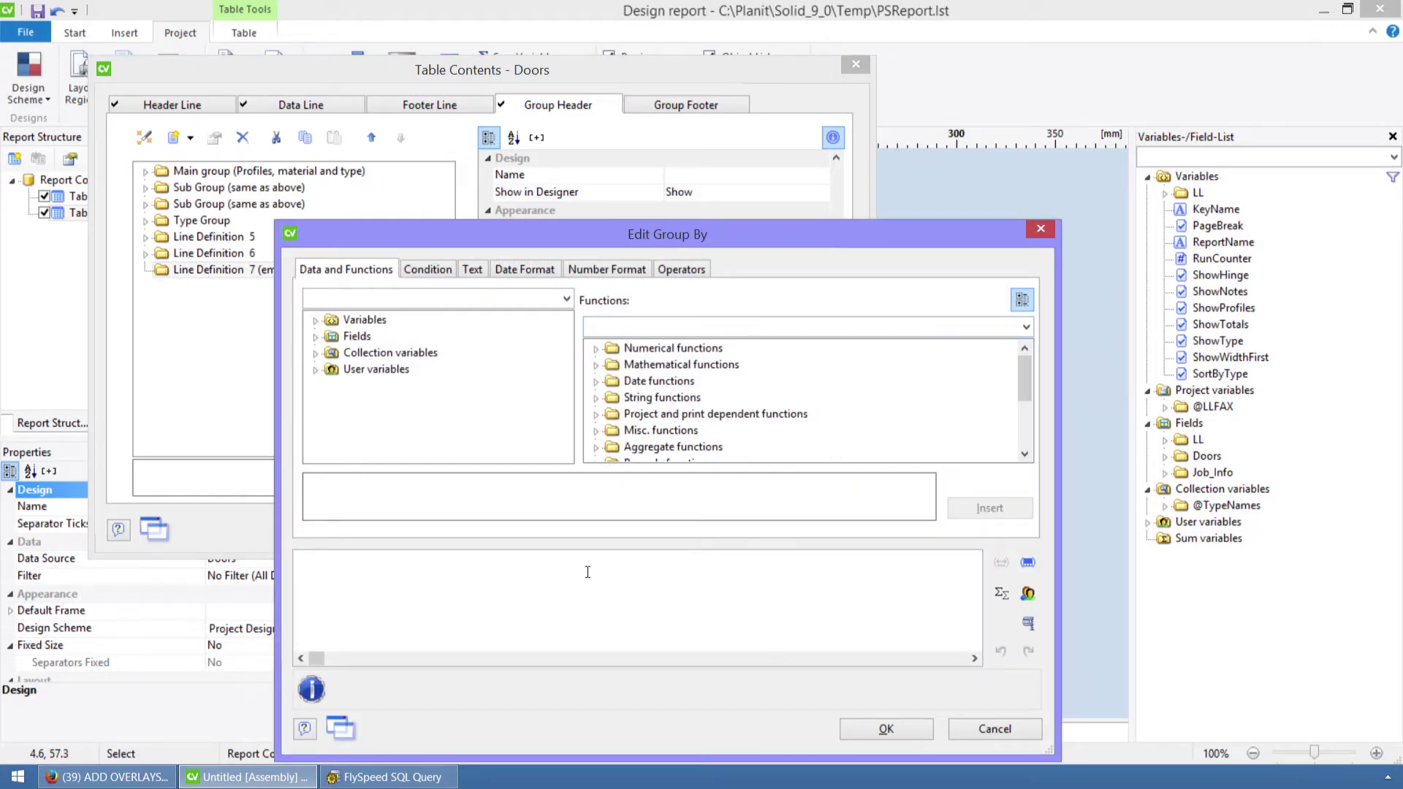
key(ctrl+v)
click(885, 729)
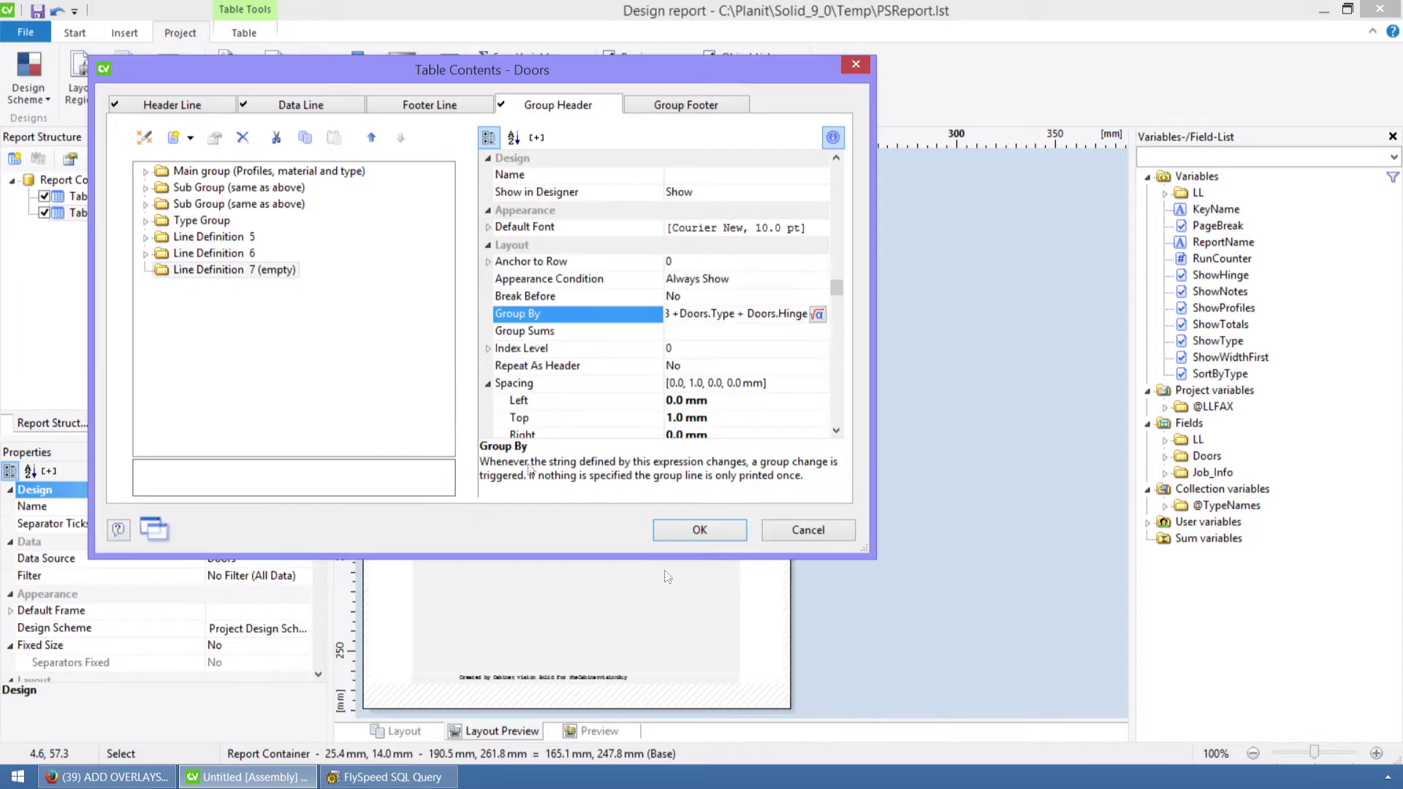
- Add a column with the expression Doors.Notes to group header Line Definition 7
click(173, 138)
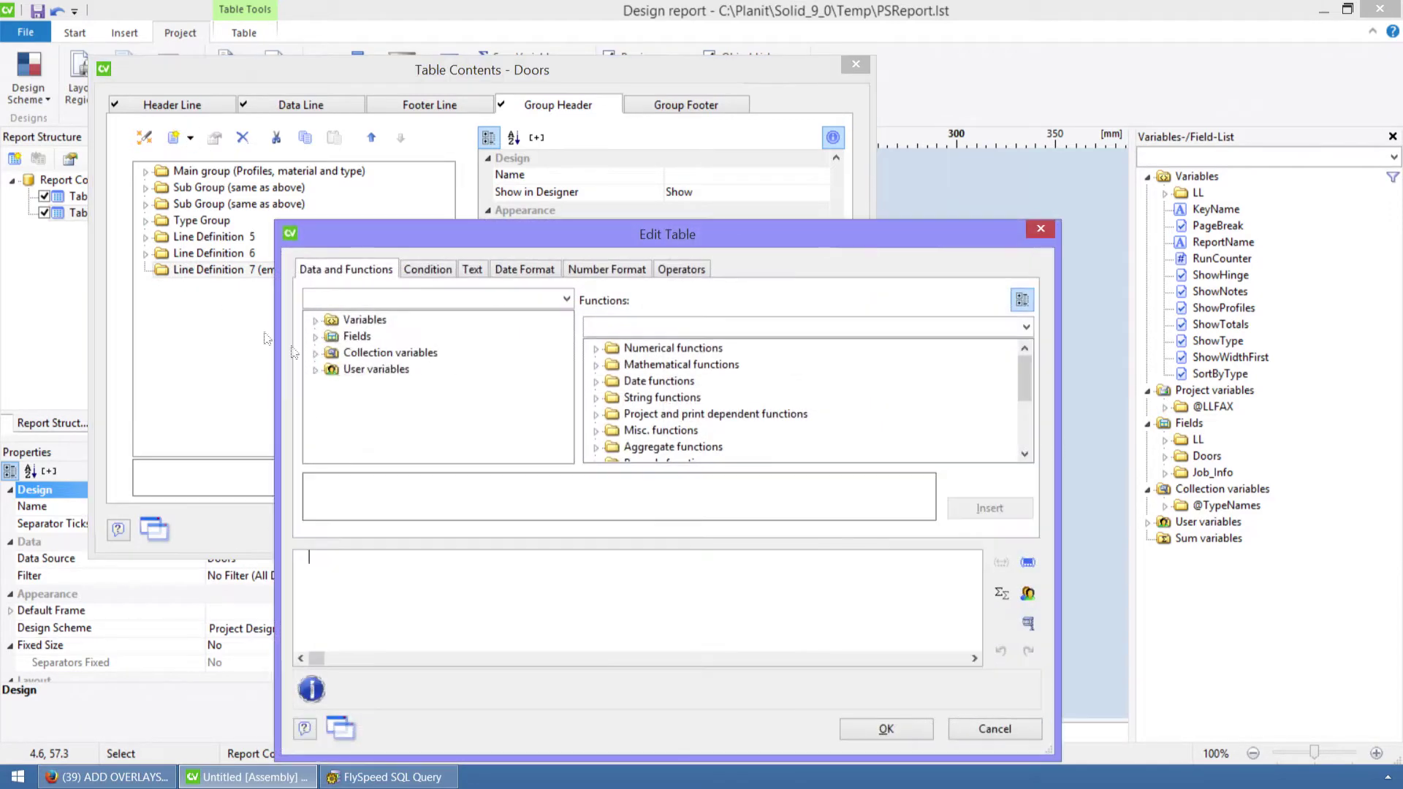
text(D)
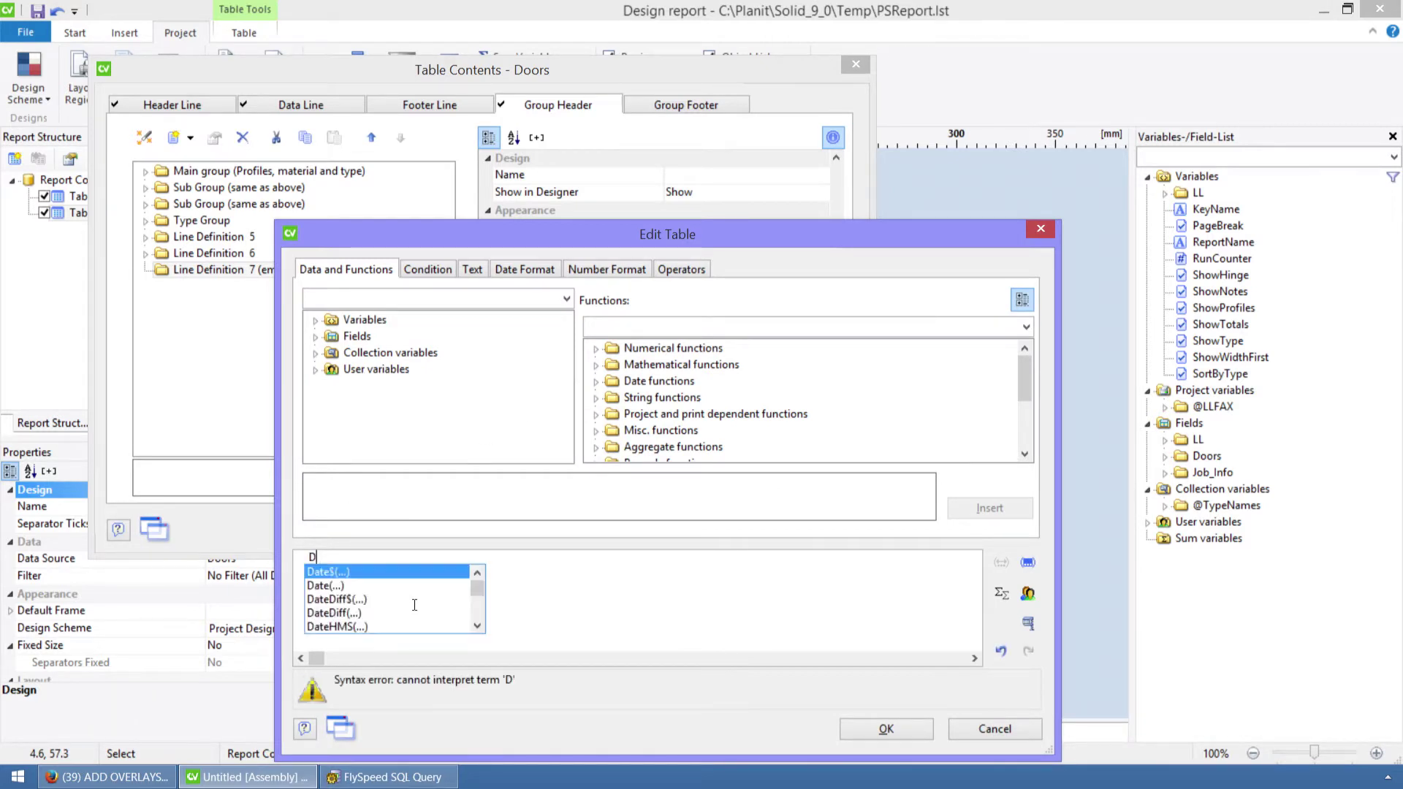
text(oors.notes)
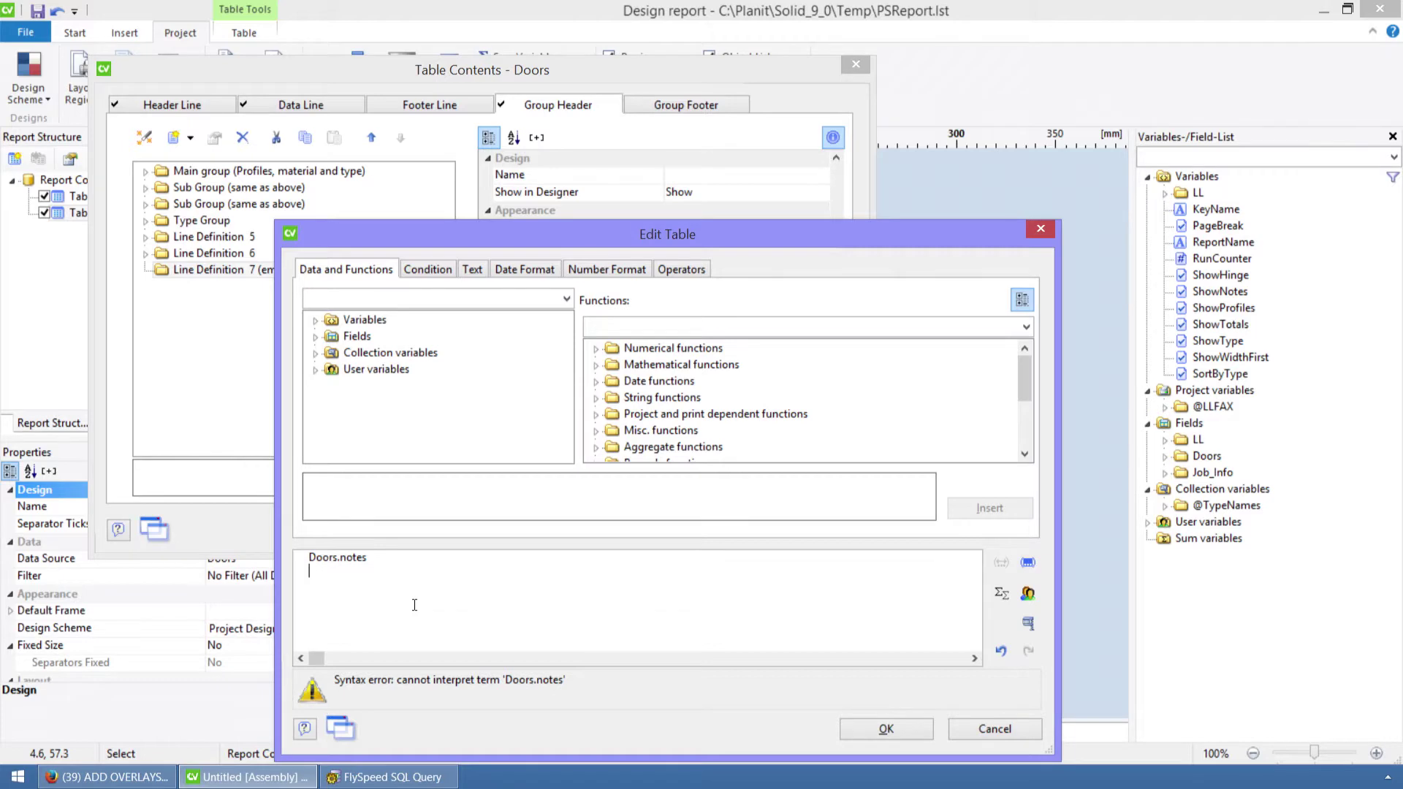
key(BackSpace)
key(BackSpace)
key(BackSpace)
key(BackSpace)
key(BackSpace)
key(Down)
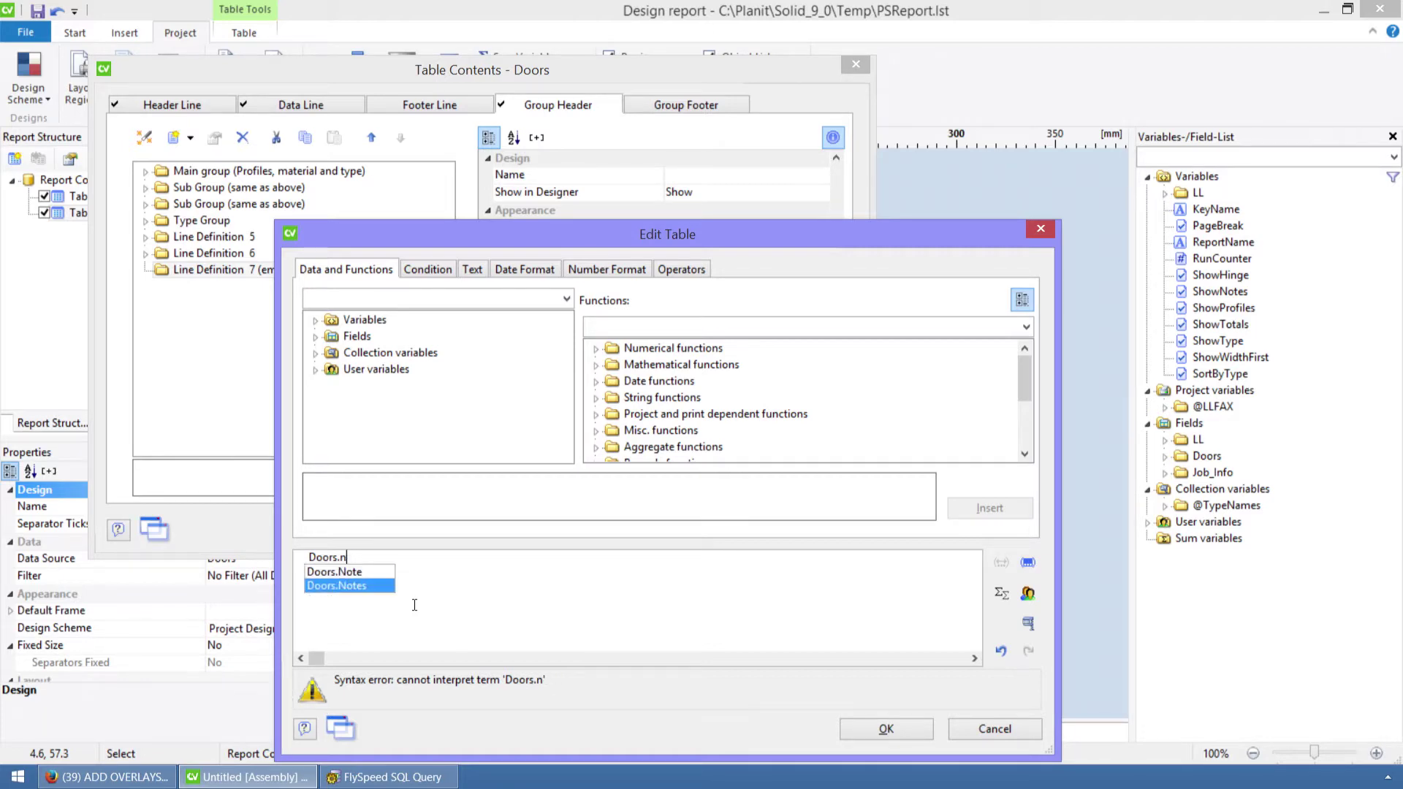
key(Return)
click(887, 729)
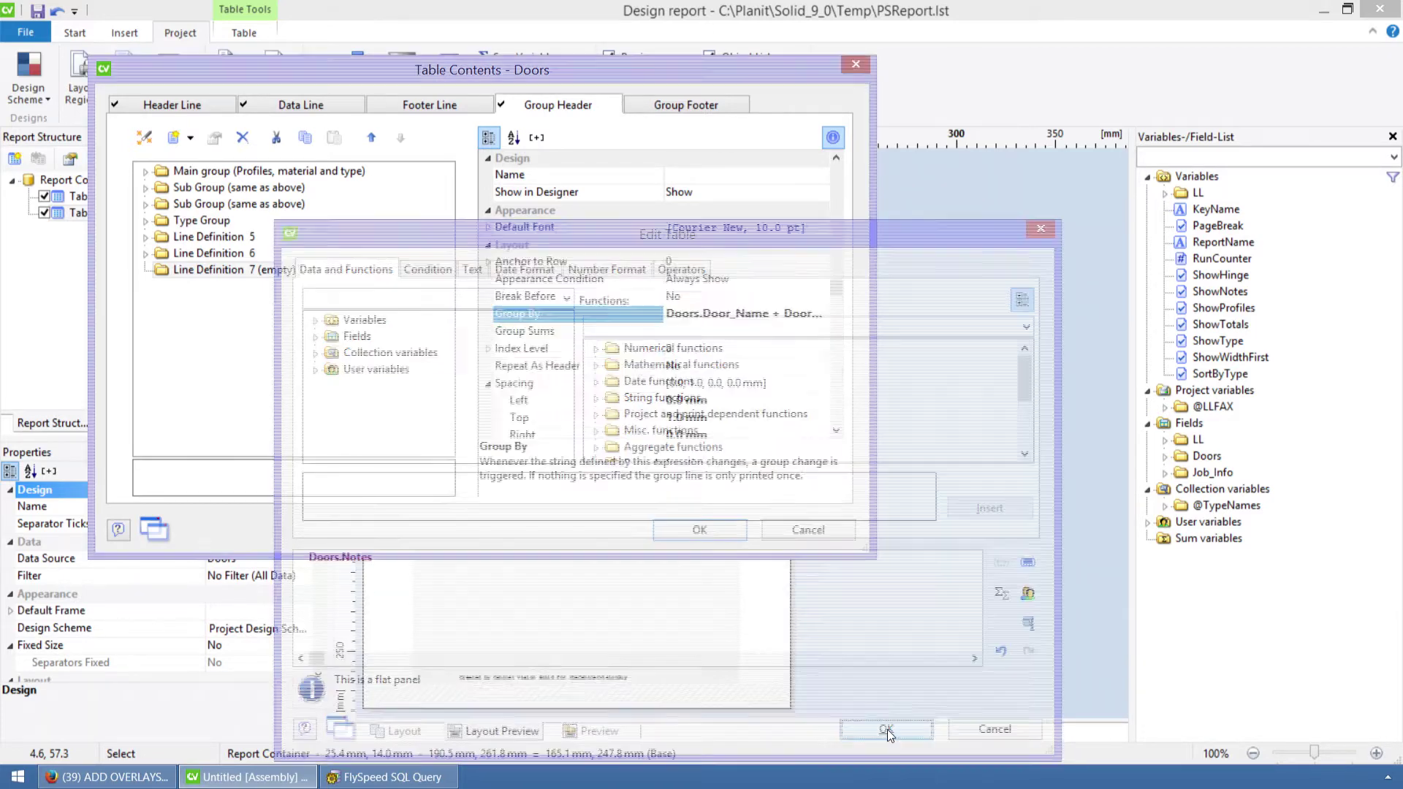
click(145, 269)
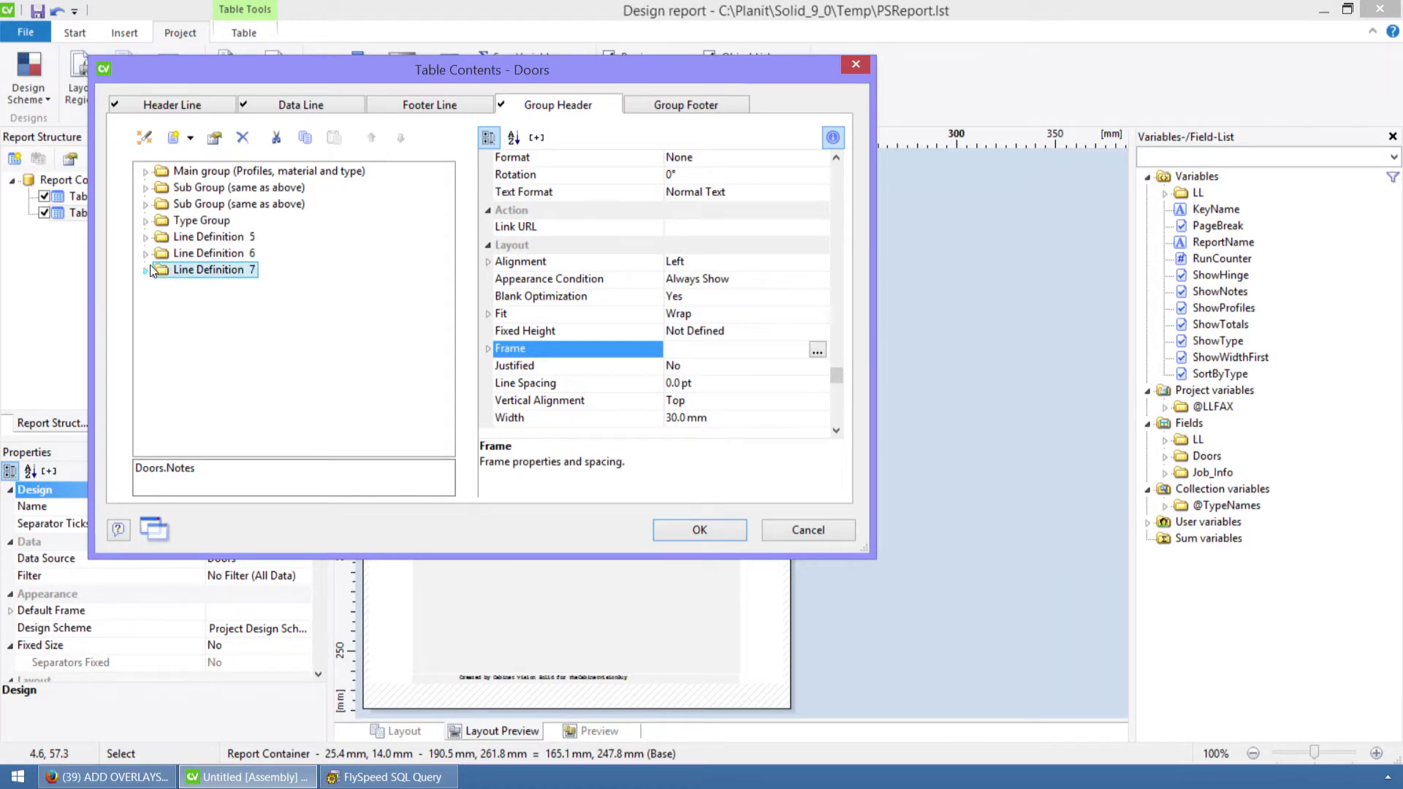
- Replace the data line's Doors.Notes column with Doors.Prompt + ': ' + Doors.Note and accept the table contents
click(290, 104)
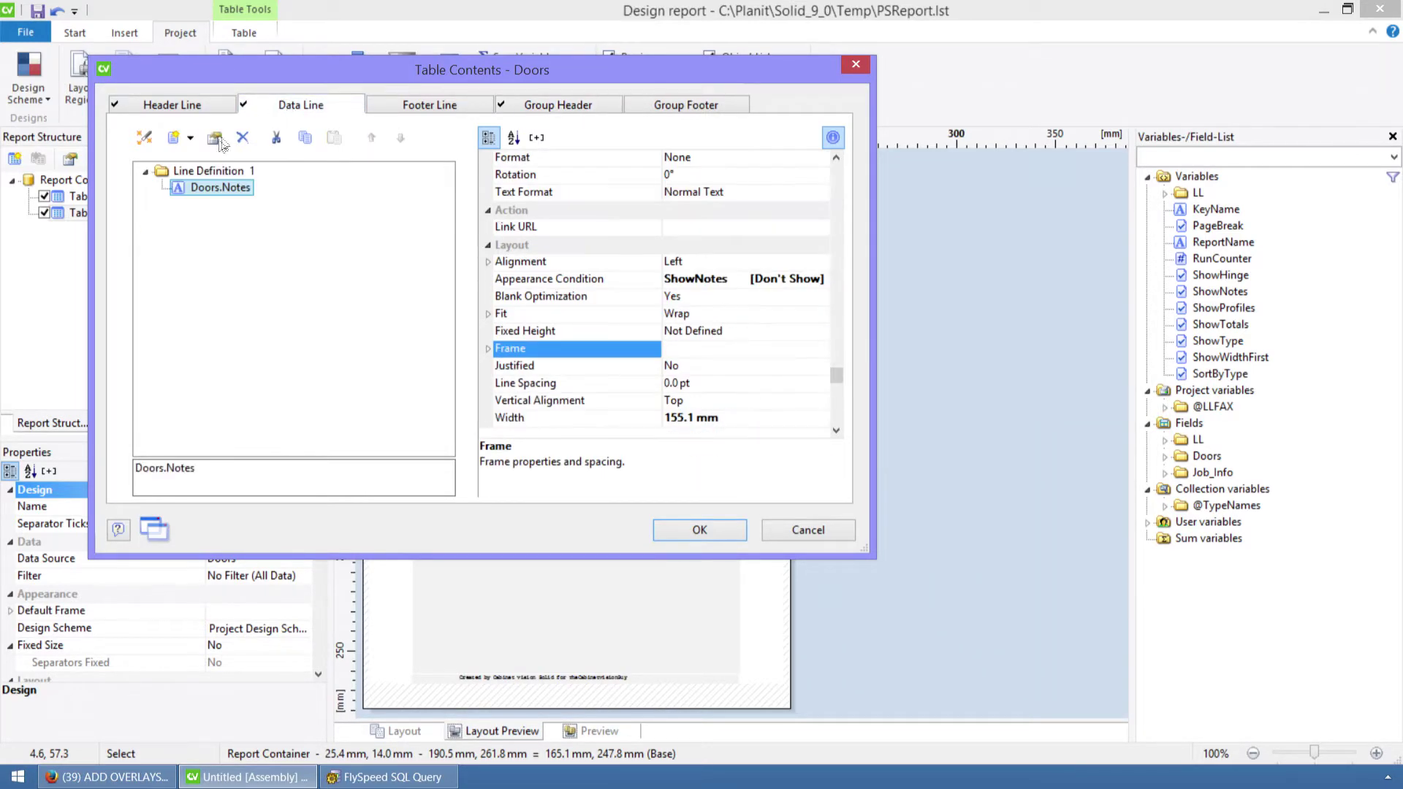
key(Delete)
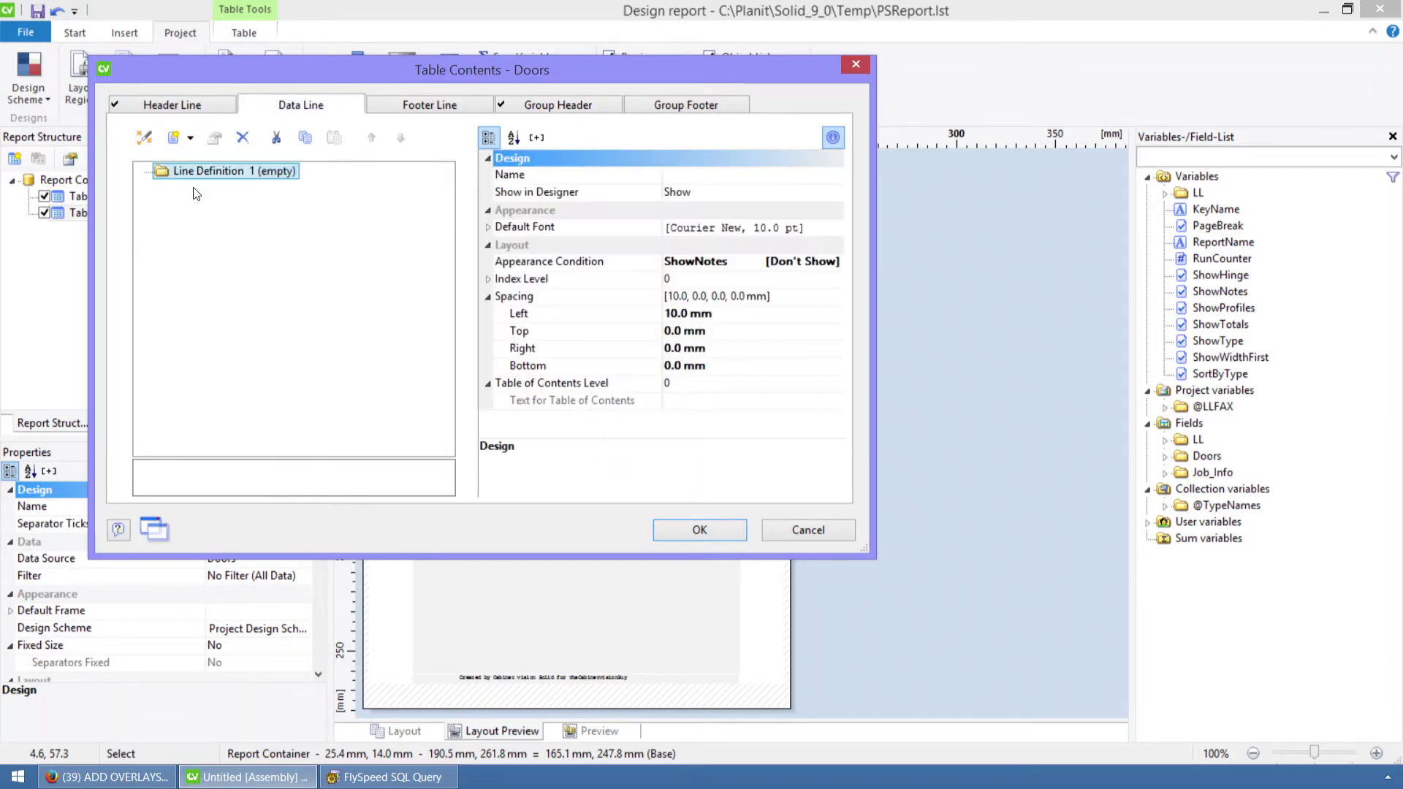
click(173, 137)
text(Doors.pa)
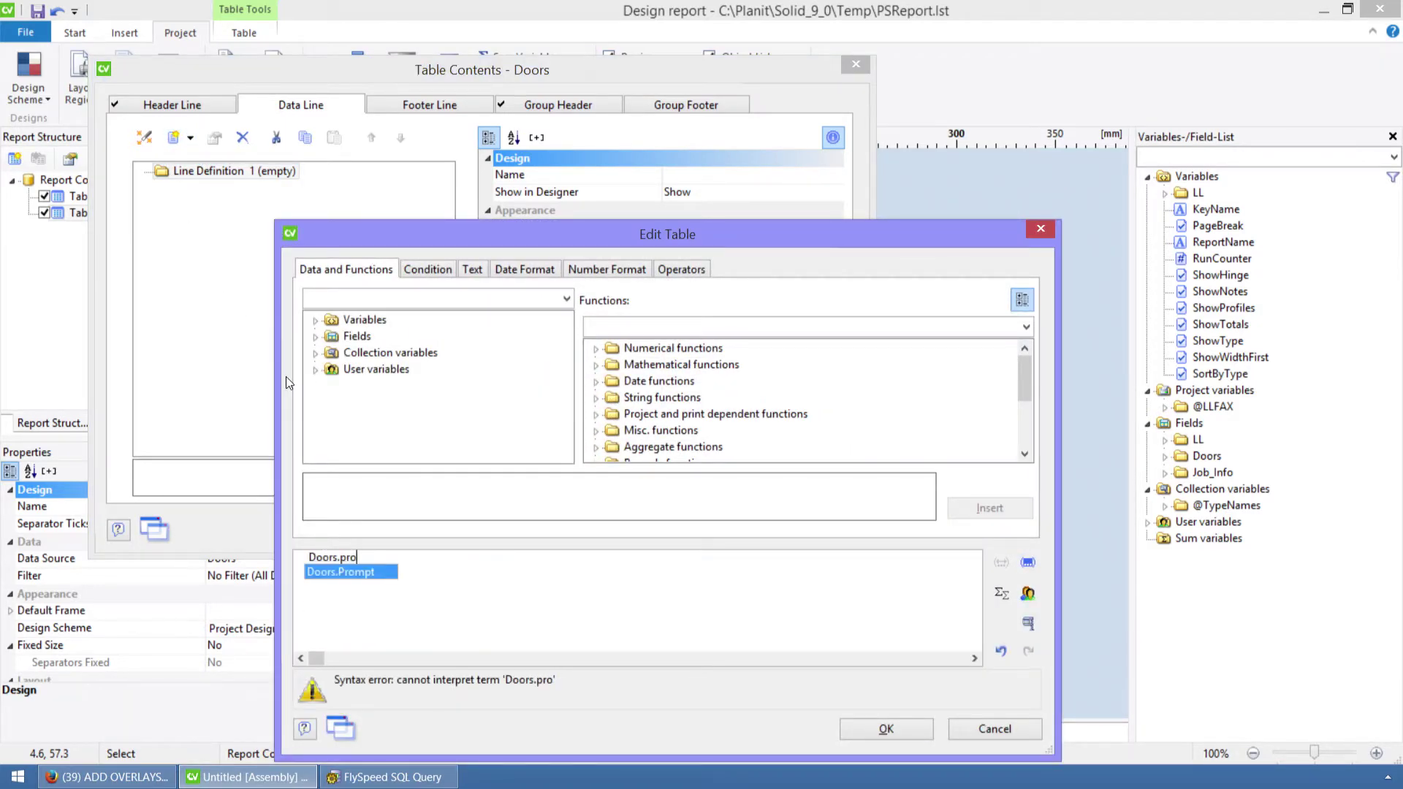
key(Return)
text(+ ')
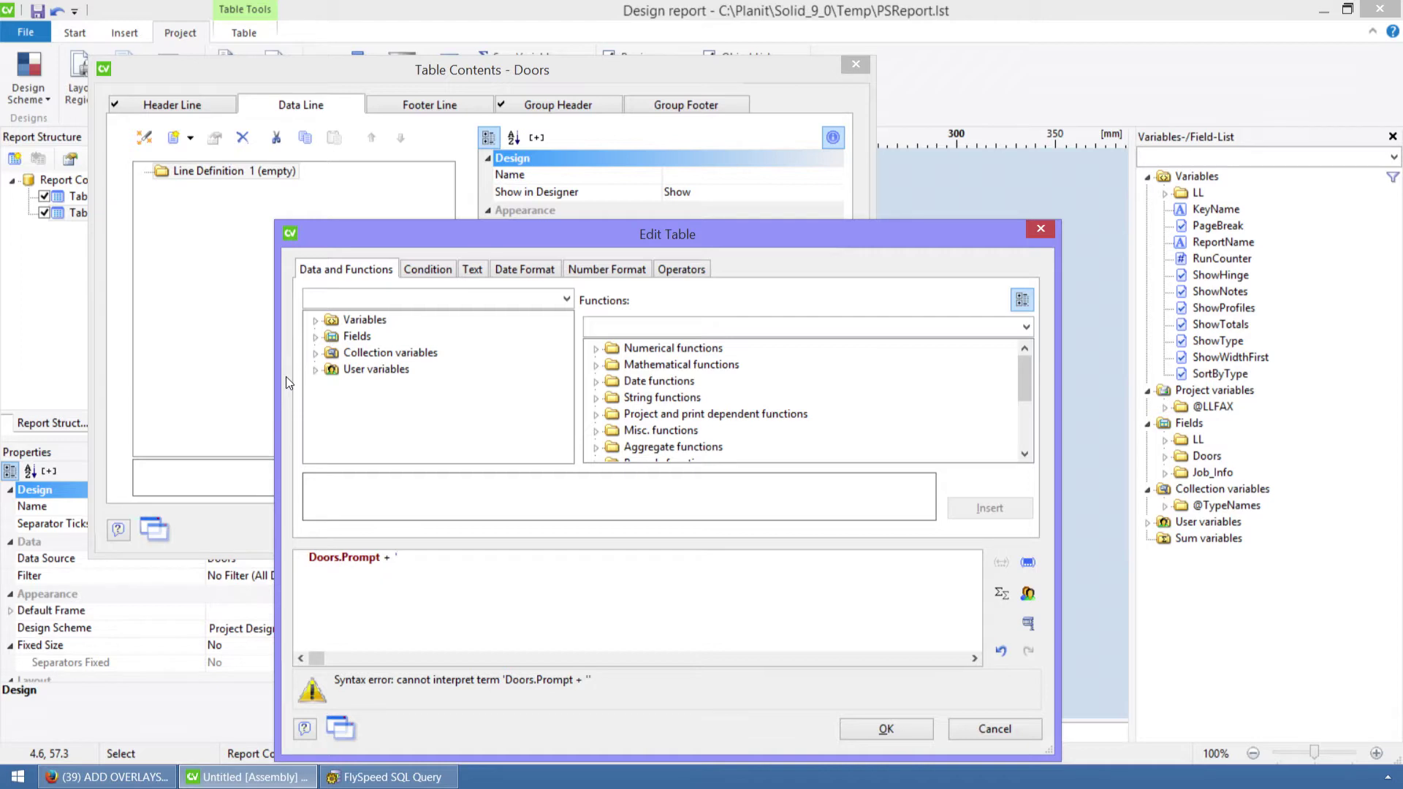
text(: ' )
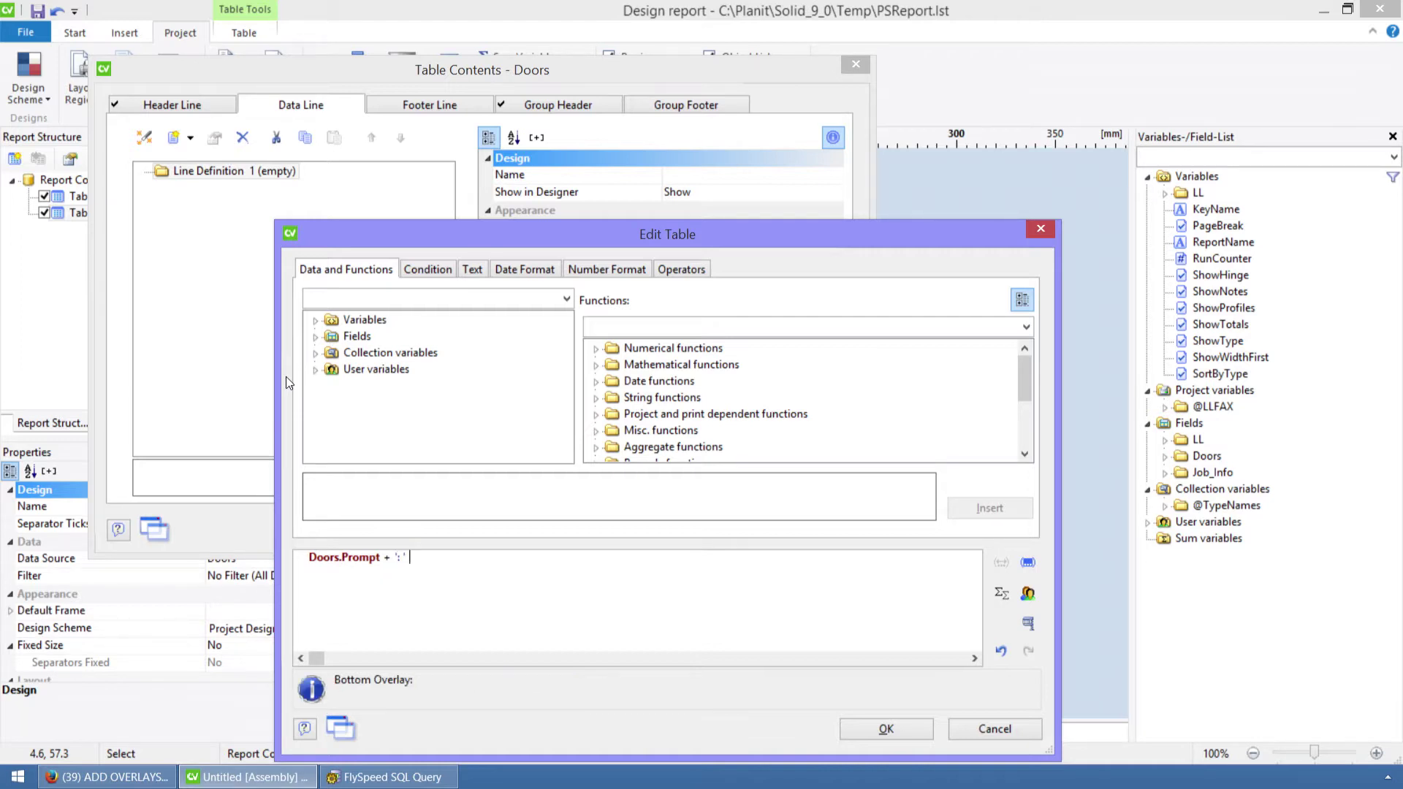
text(+ doors.note)
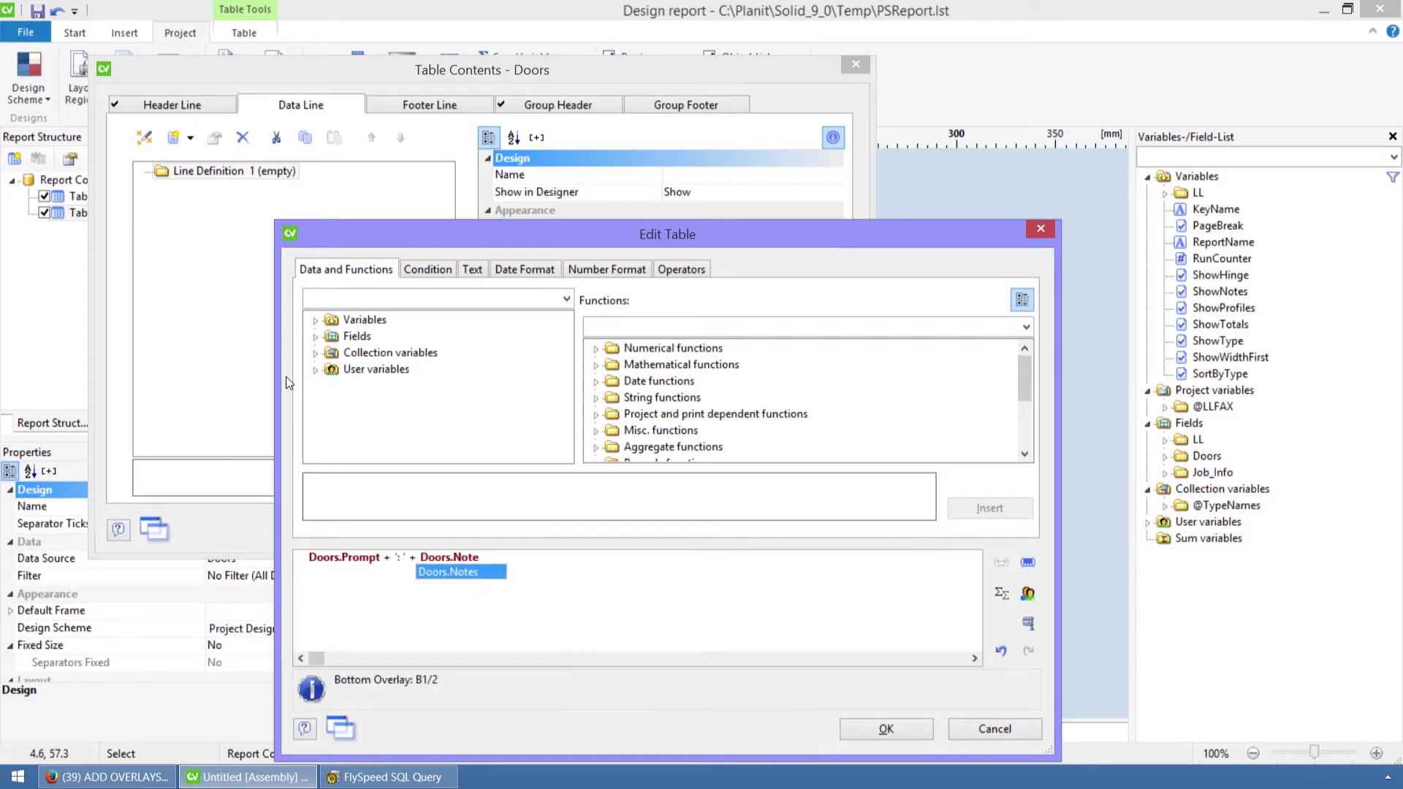
click(656, 586)
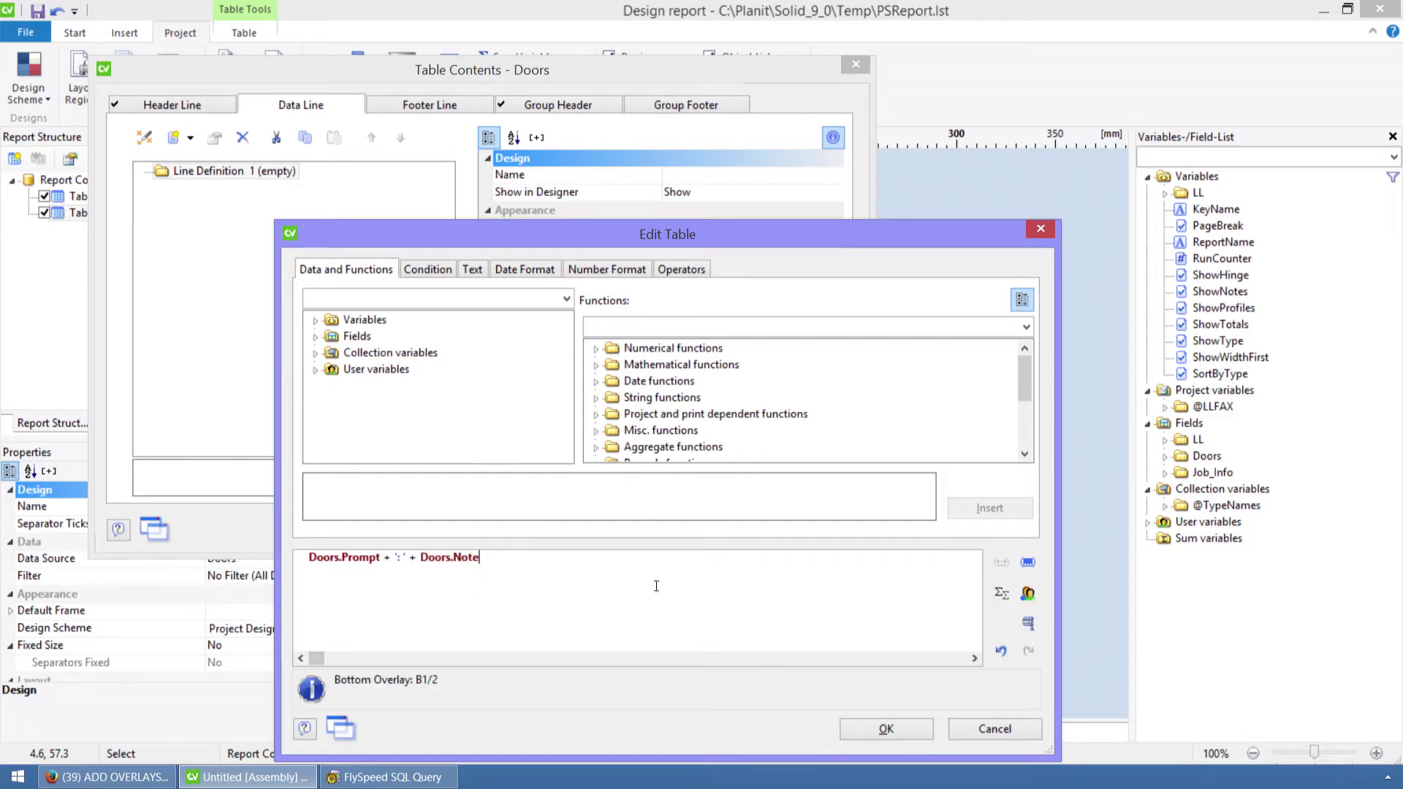
click(883, 721)
click(701, 539)
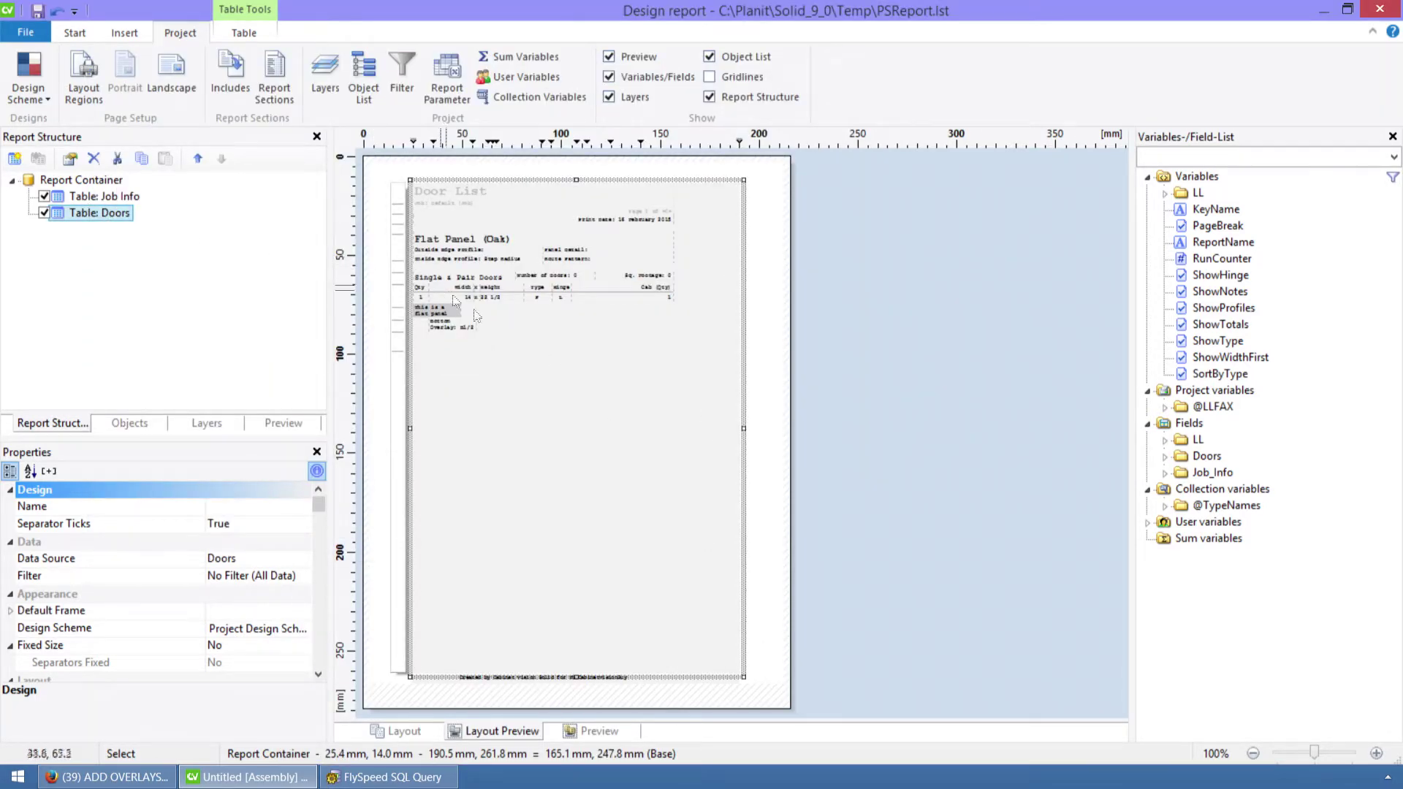
- Reopen the Doors table contents at the group header lines and collapse Line Definition 5
click(77, 213)
double_click(54, 213)
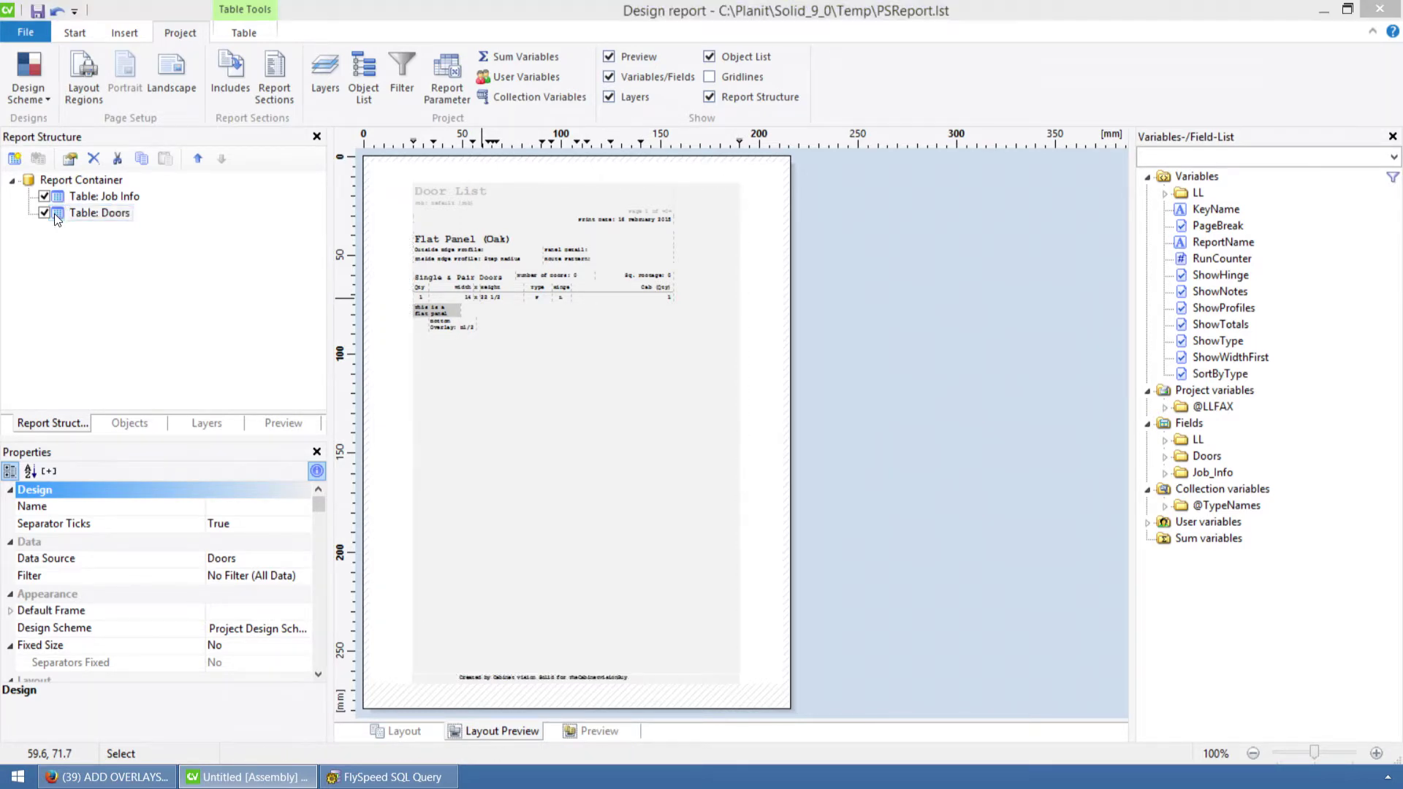
click(558, 106)
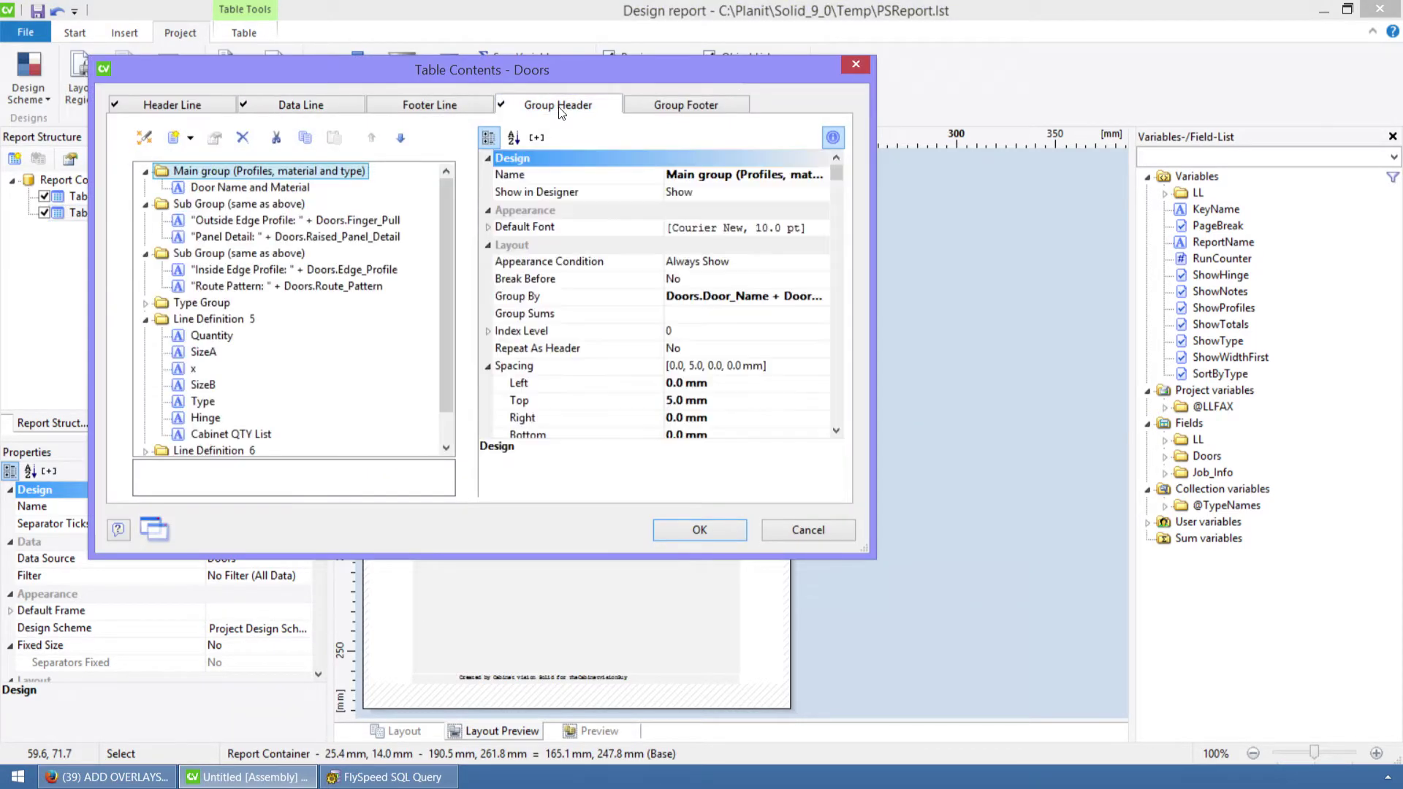
click(146, 320)
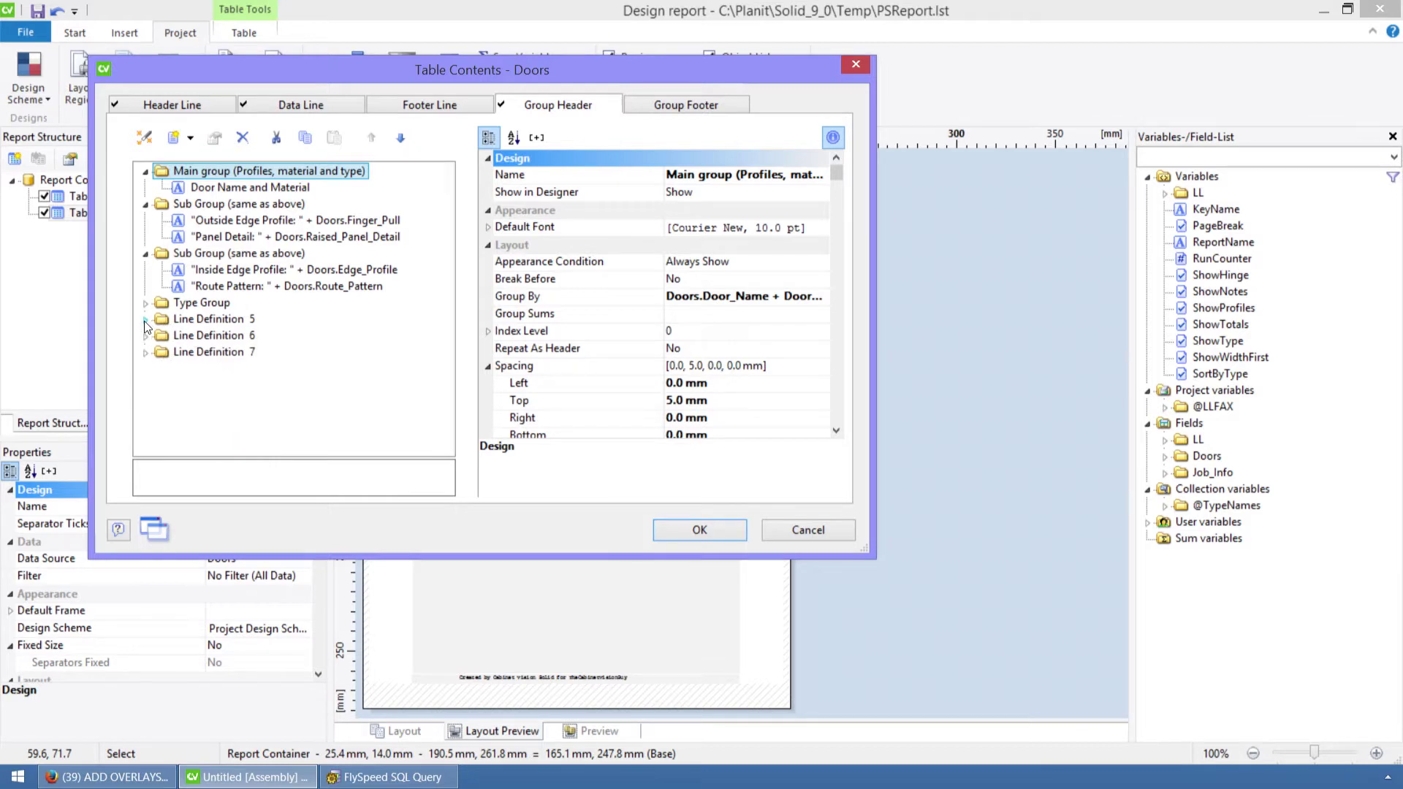
click(191, 341)
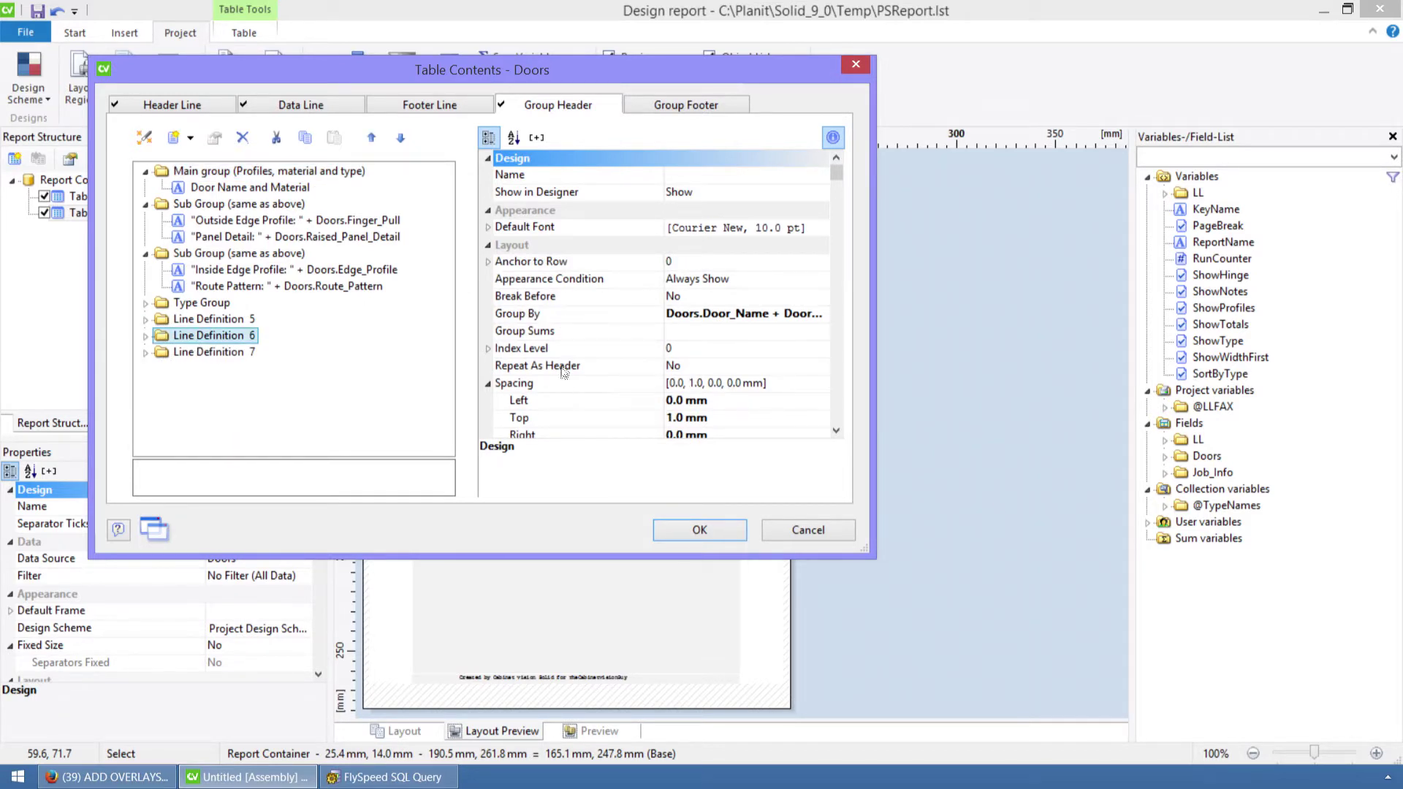
click(541, 402)
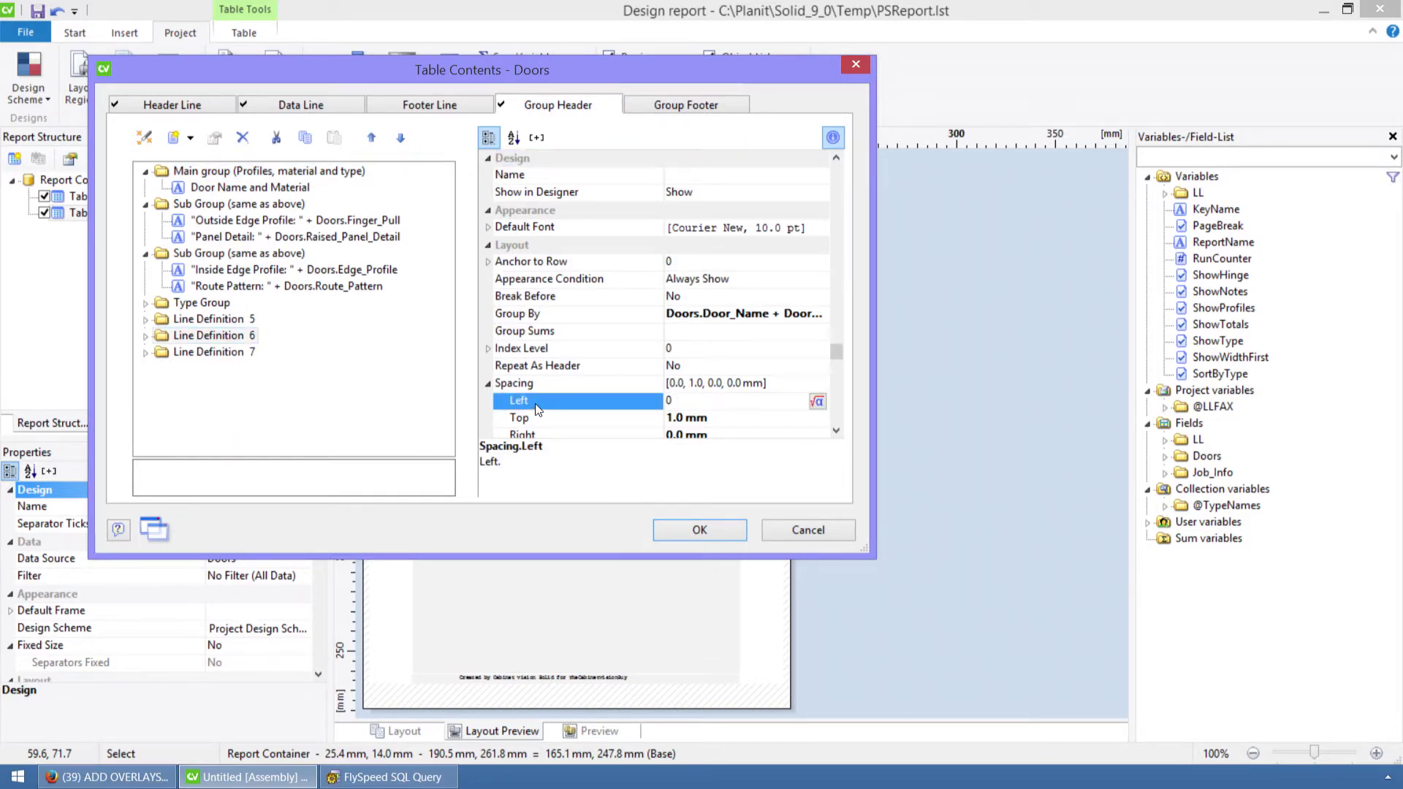
text(10)
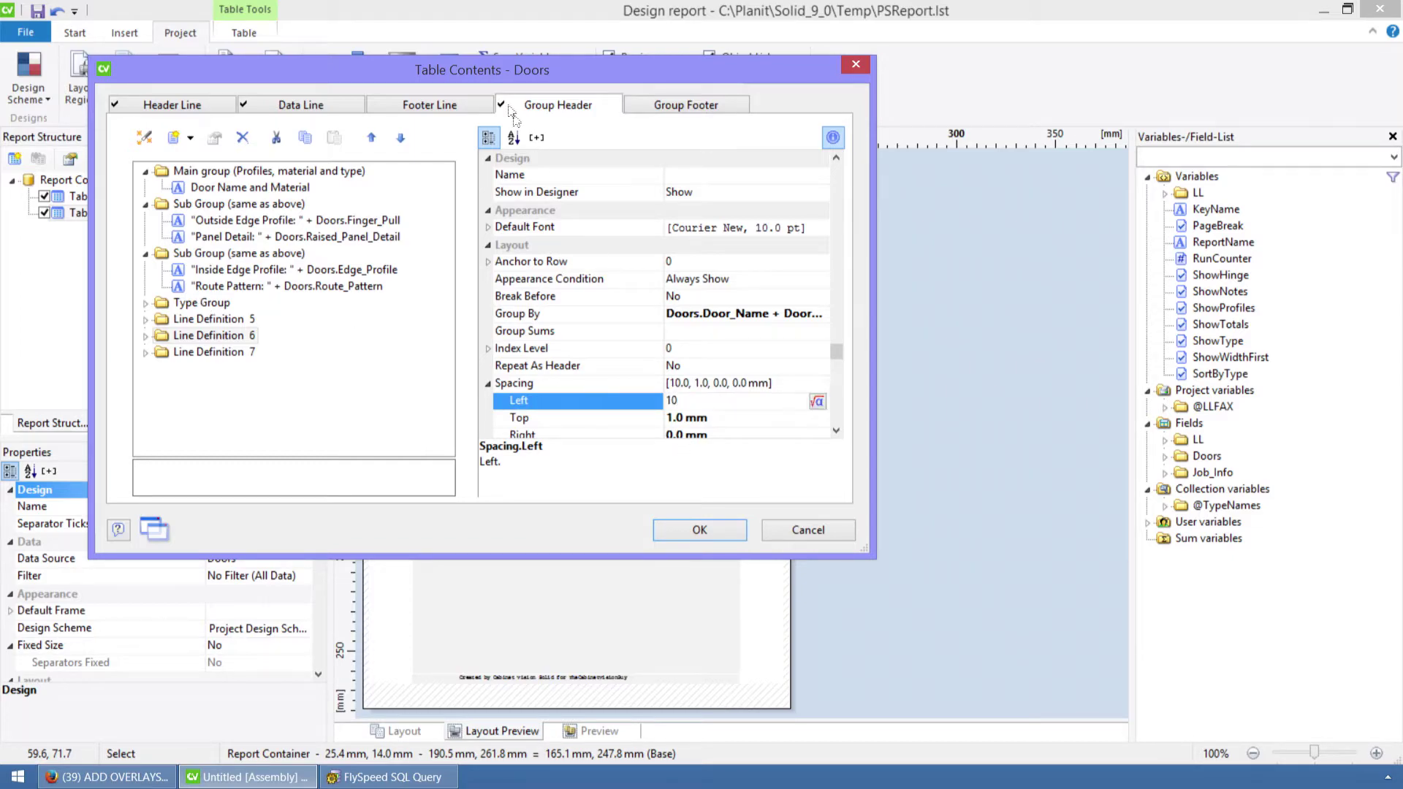
drag(436, 72, 438, 27)
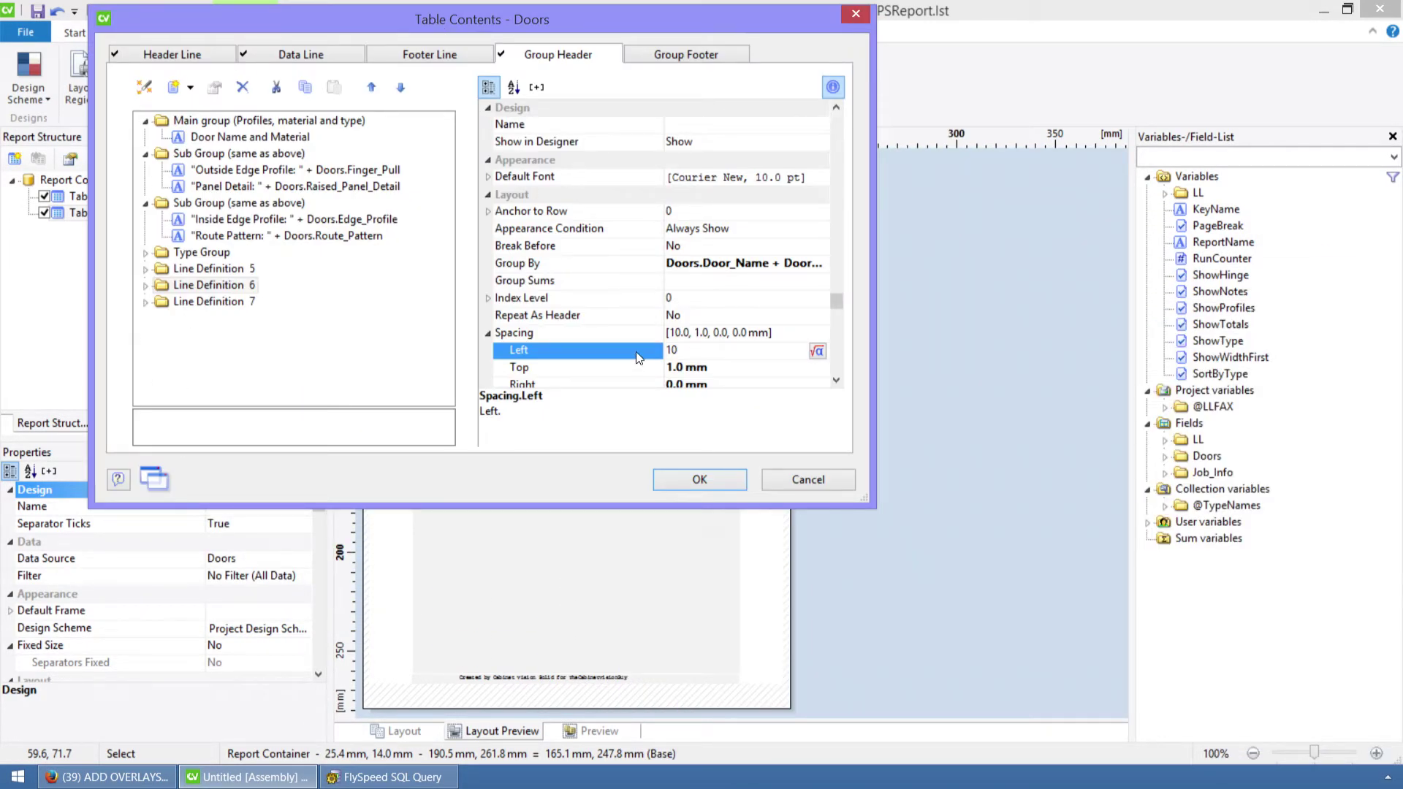
text(0)
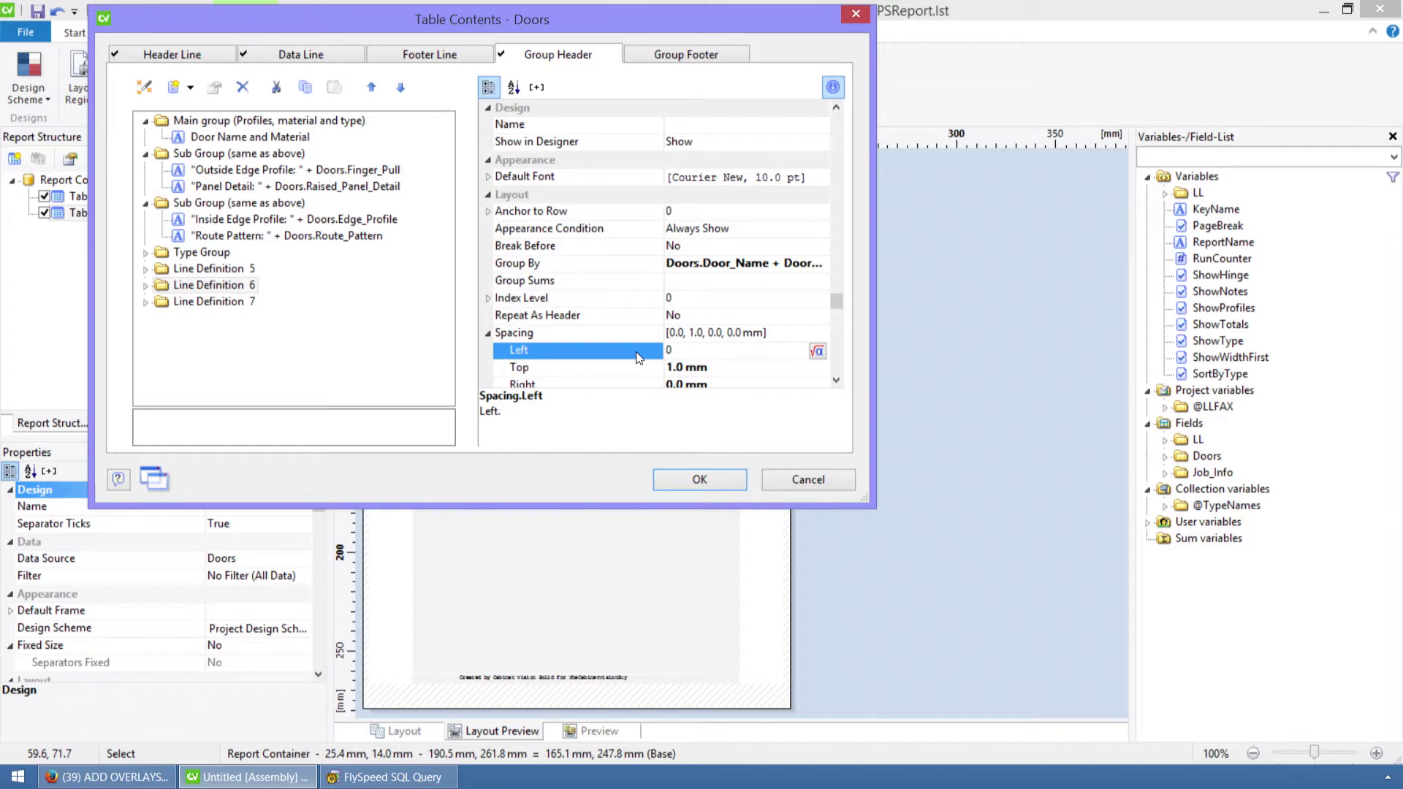
- Set the left spacing of group header Line Definition 7 to 10 mm
click(234, 302)
click(524, 352)
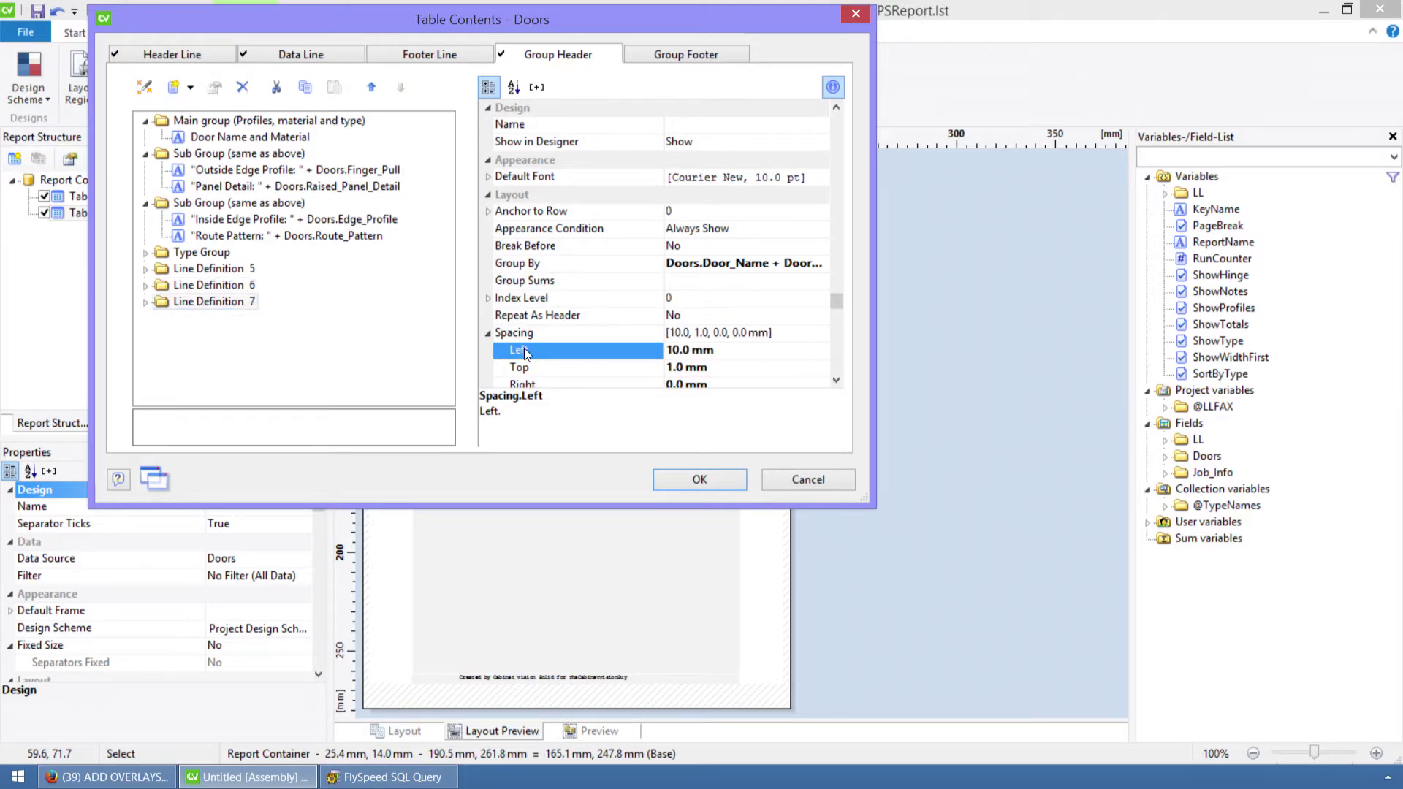
drag(515, 23, 529, 126)
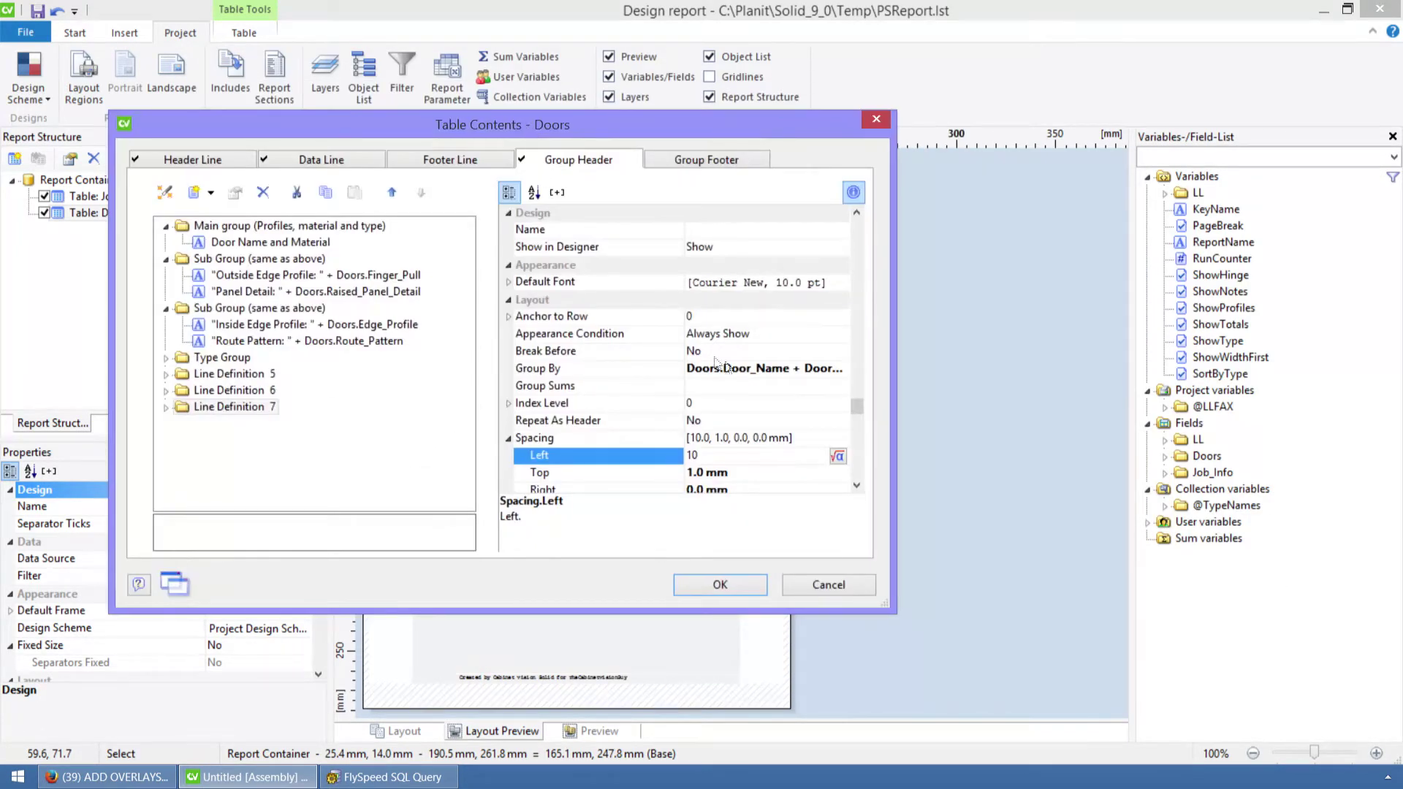
click(509, 438)
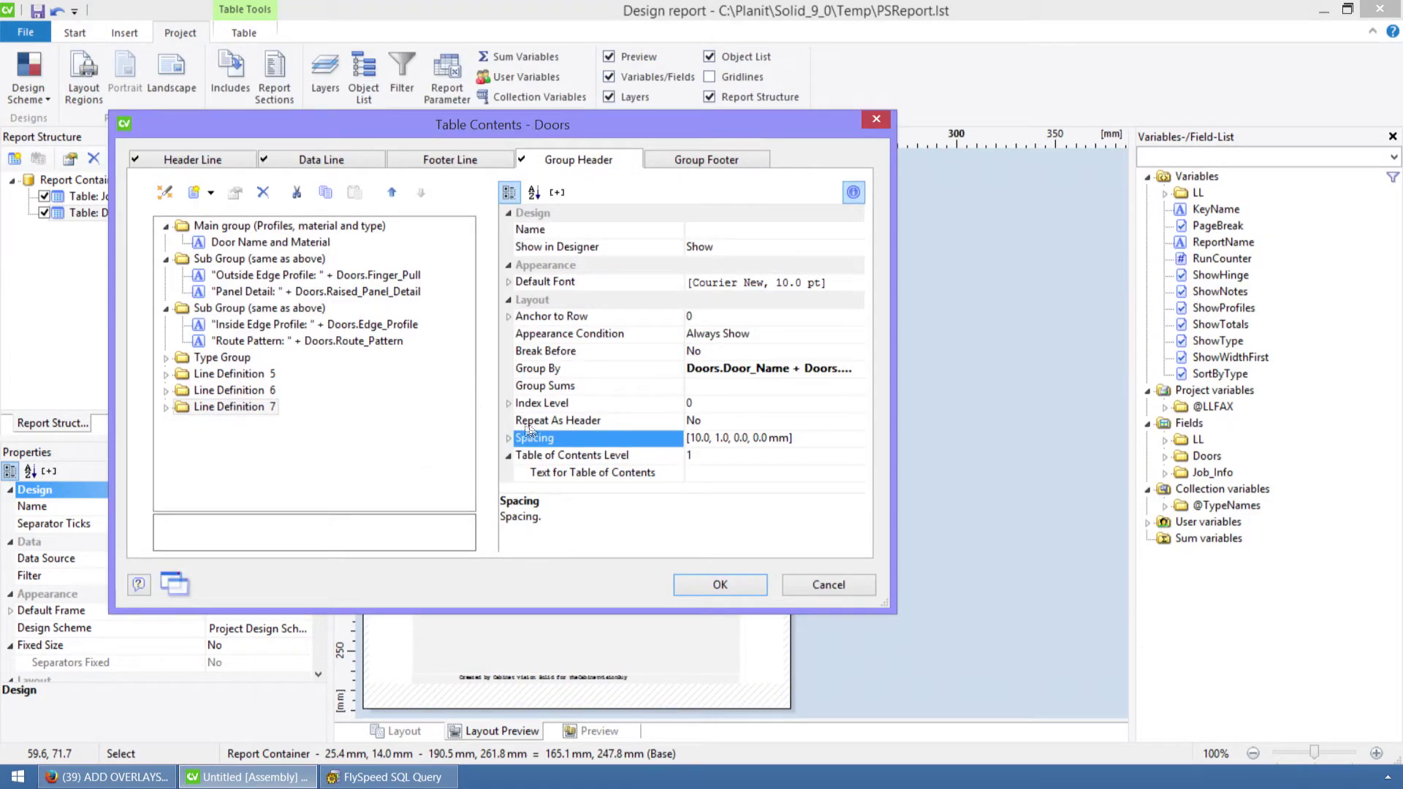
- Set the width of the Doors.Notes column in group header Line Definition 7 to 155.1 mm
click(165, 407)
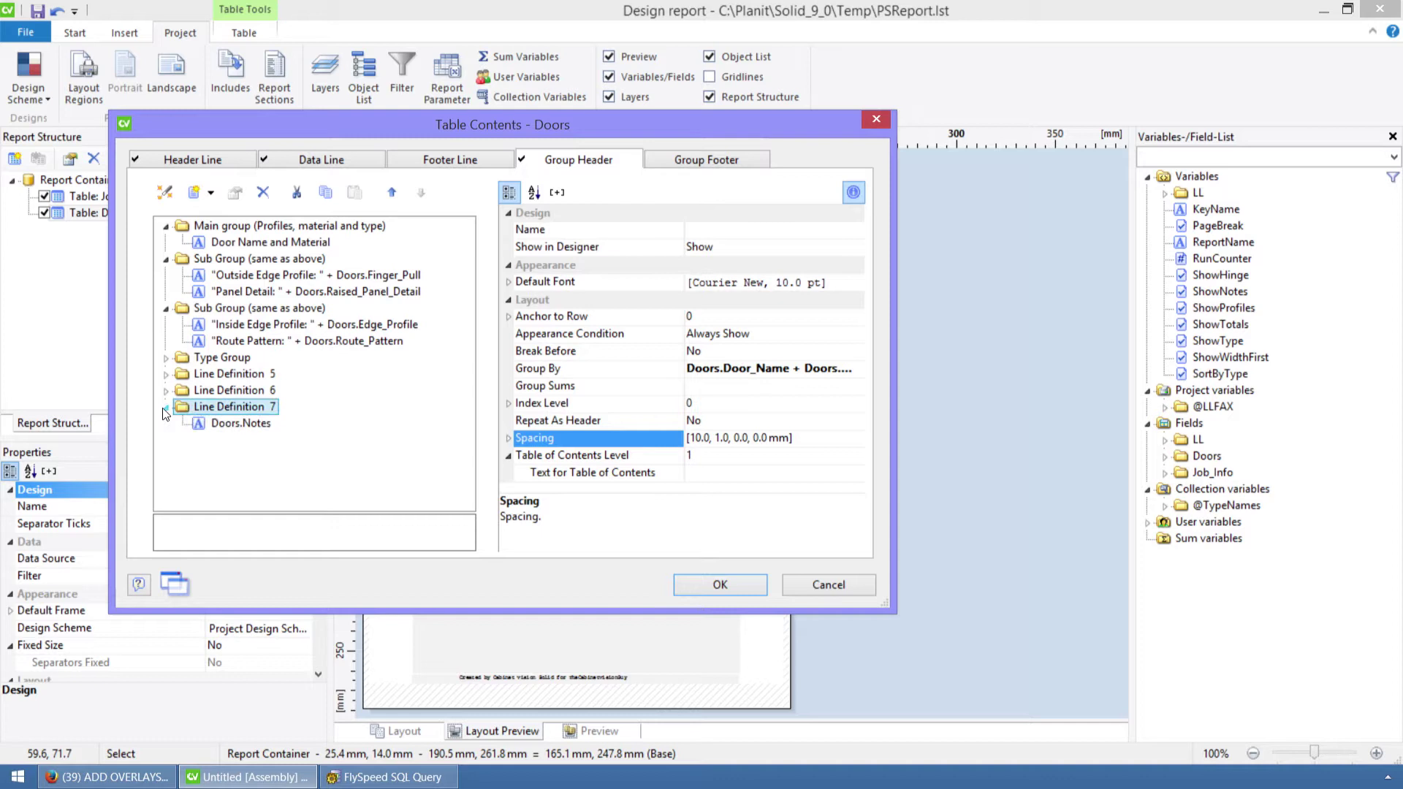
click(232, 426)
click(571, 471)
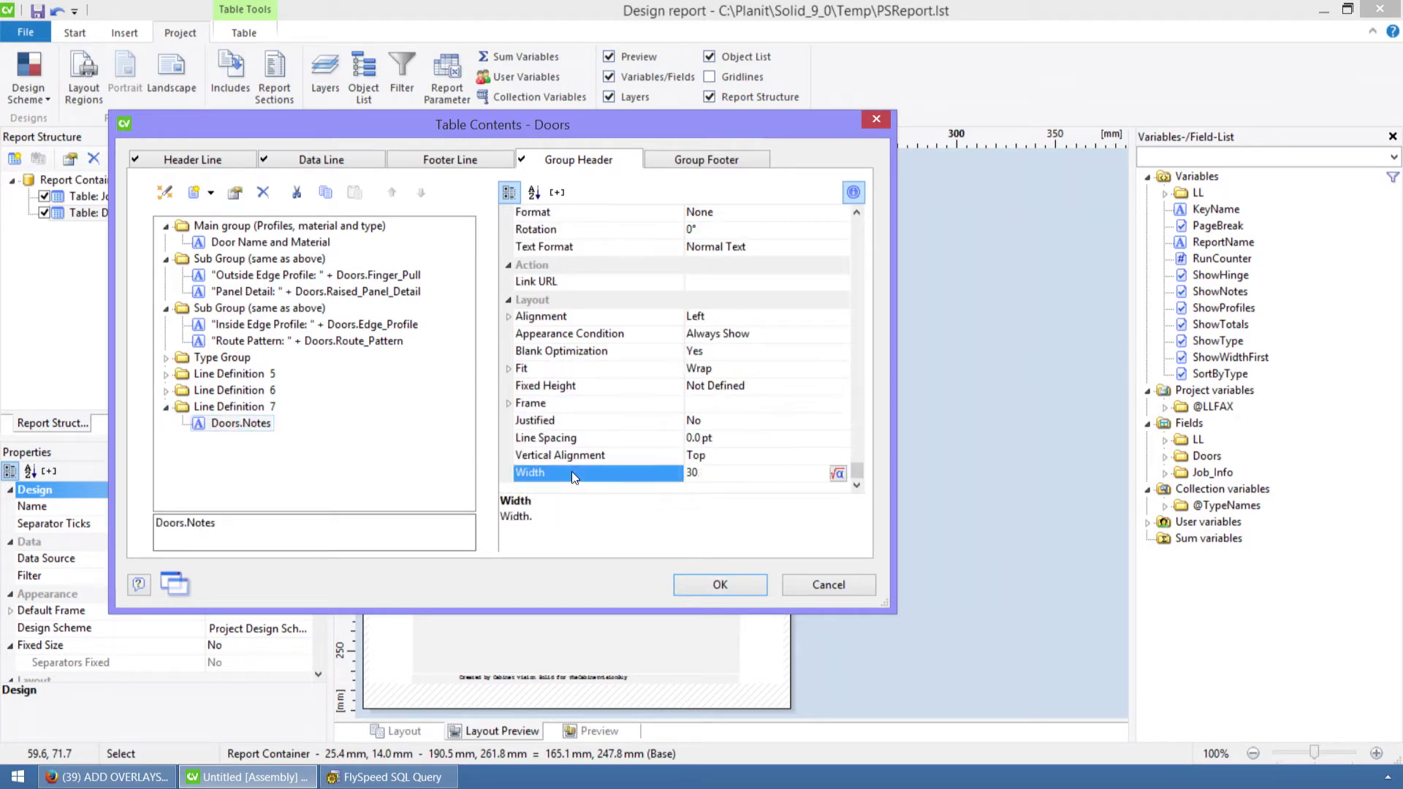
text(155.1)
- Set the width of the data line's Doors.Prompt + ': ' + Doors.Note column to 155.1 mm and accept the table contents
click(349, 162)
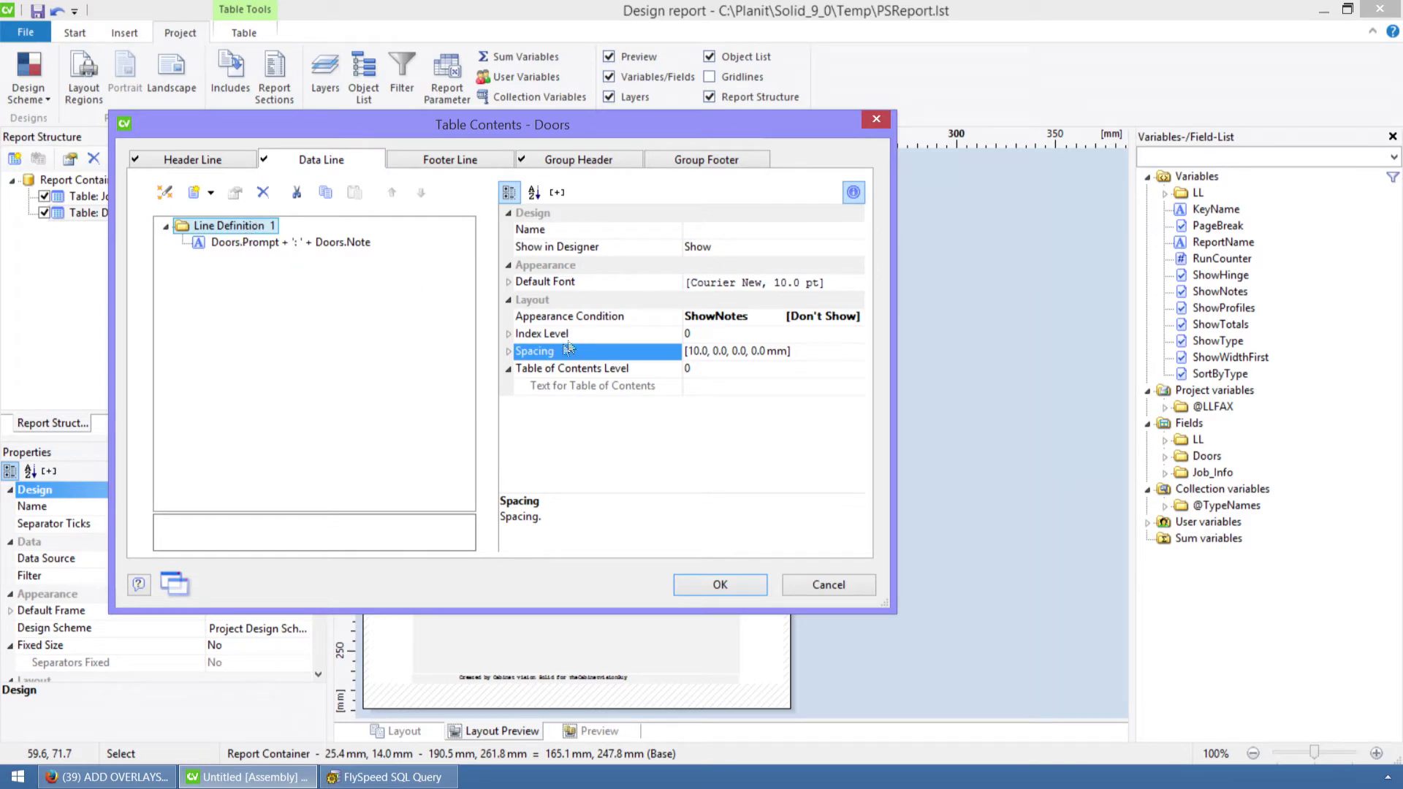
click(508, 351)
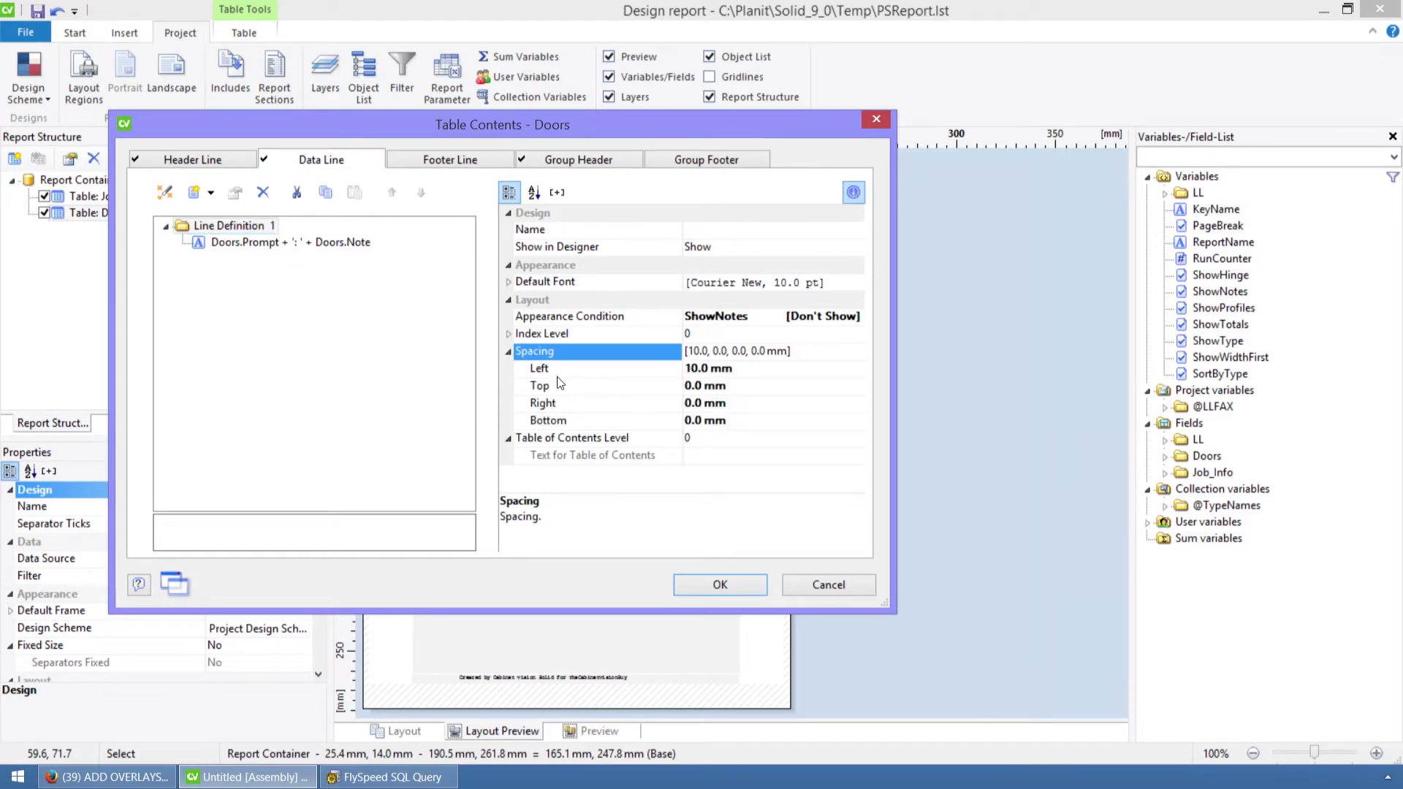
click(233, 241)
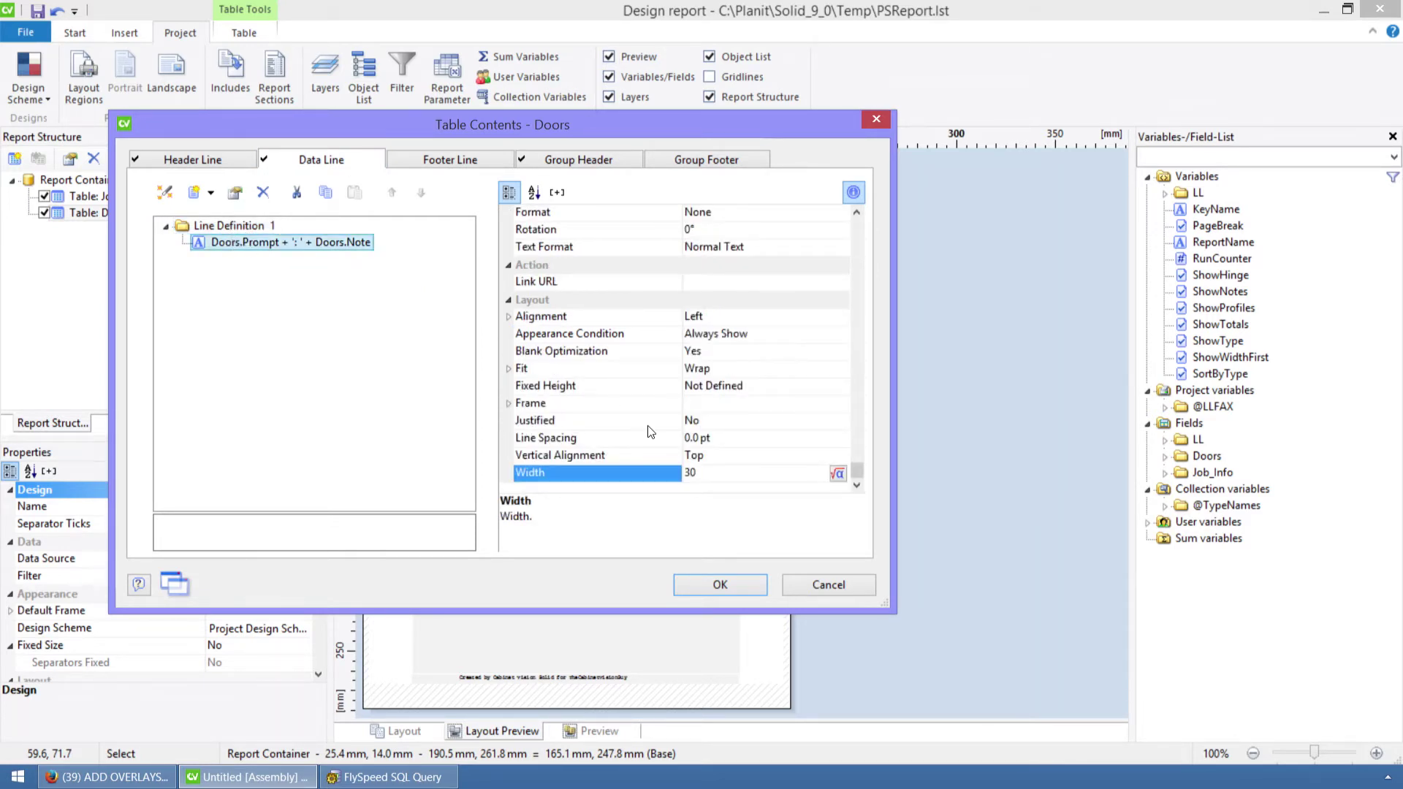
click(593, 473)
text(155.1)
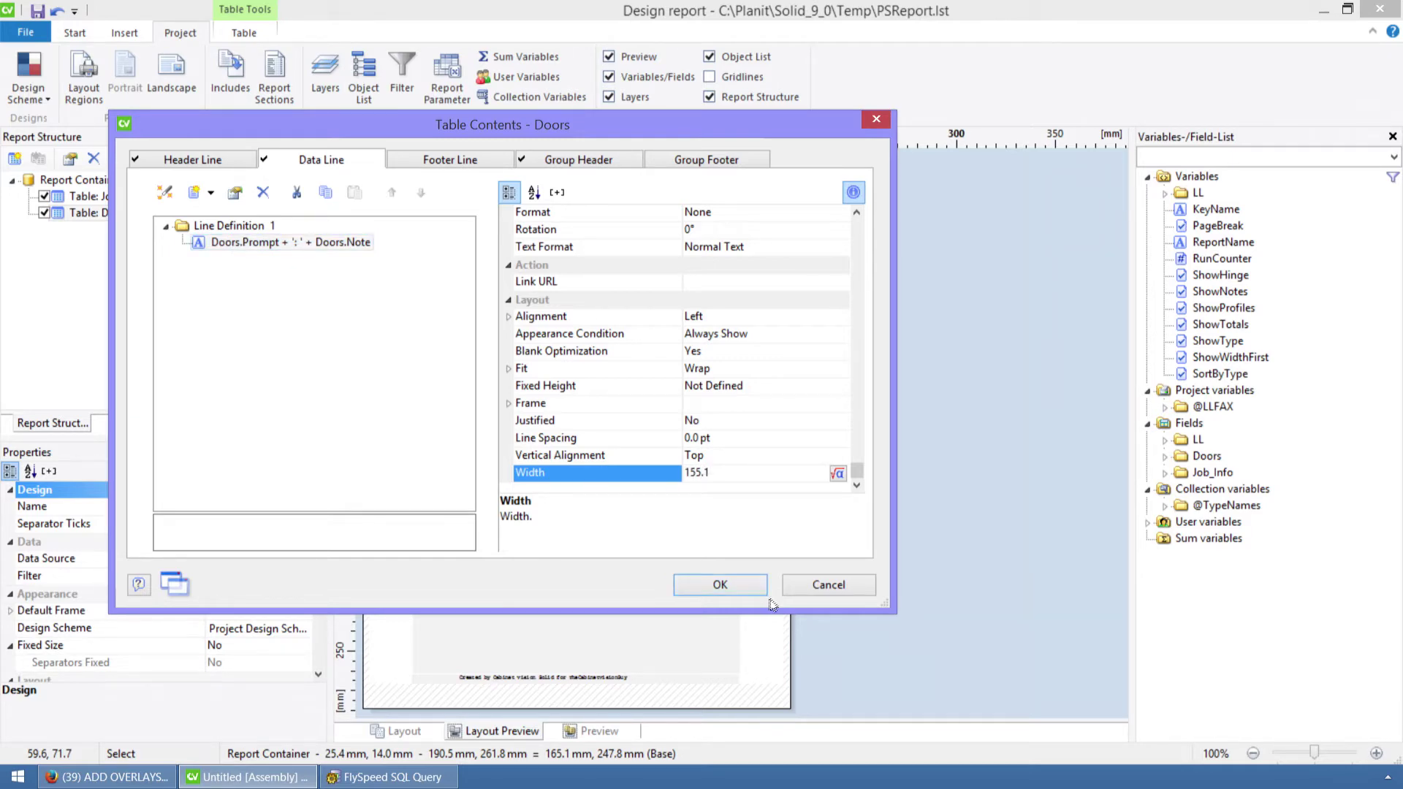
click(720, 585)
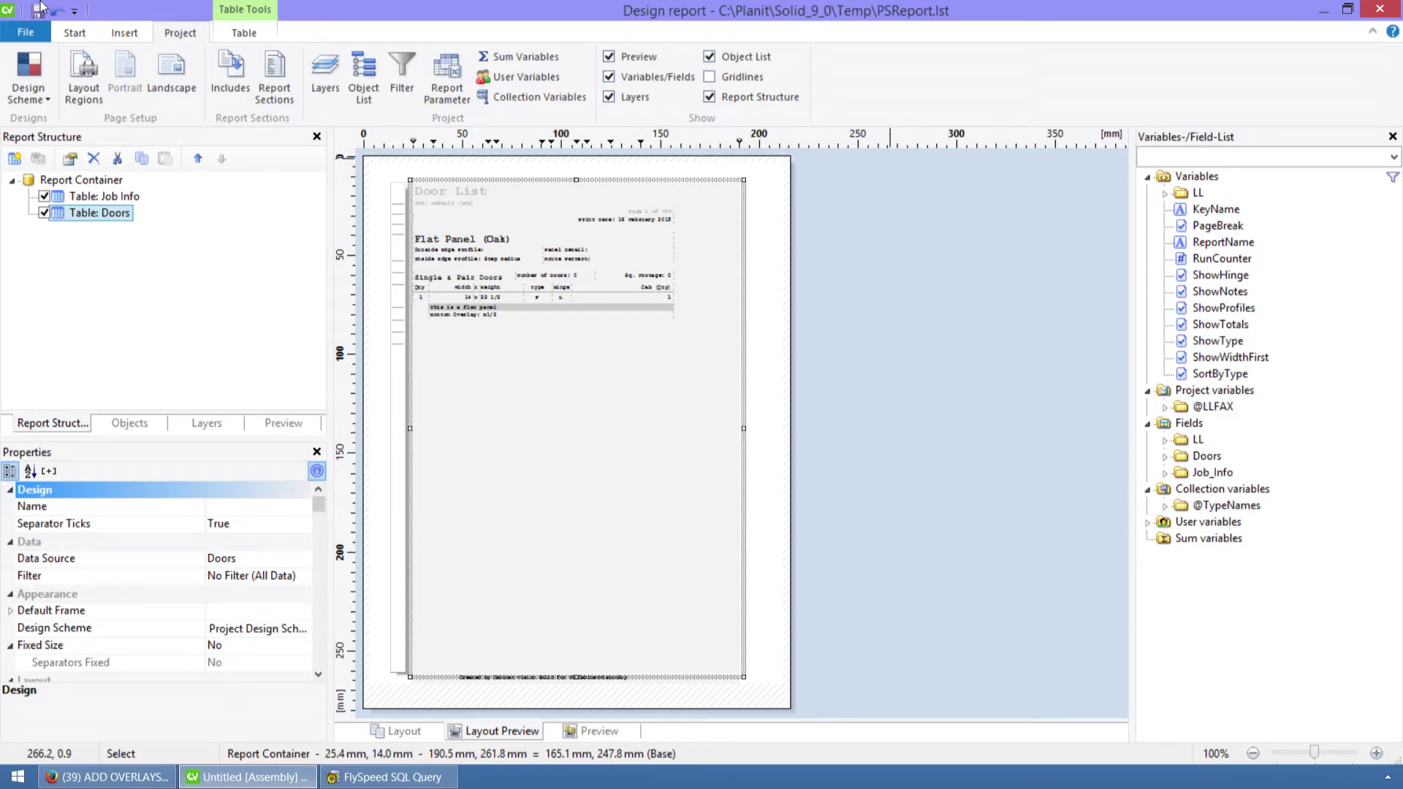
- Close the report designer, generate Door List w/OL Notes in view mode, and magnify its door and drawer front entries
click(1373, 9)
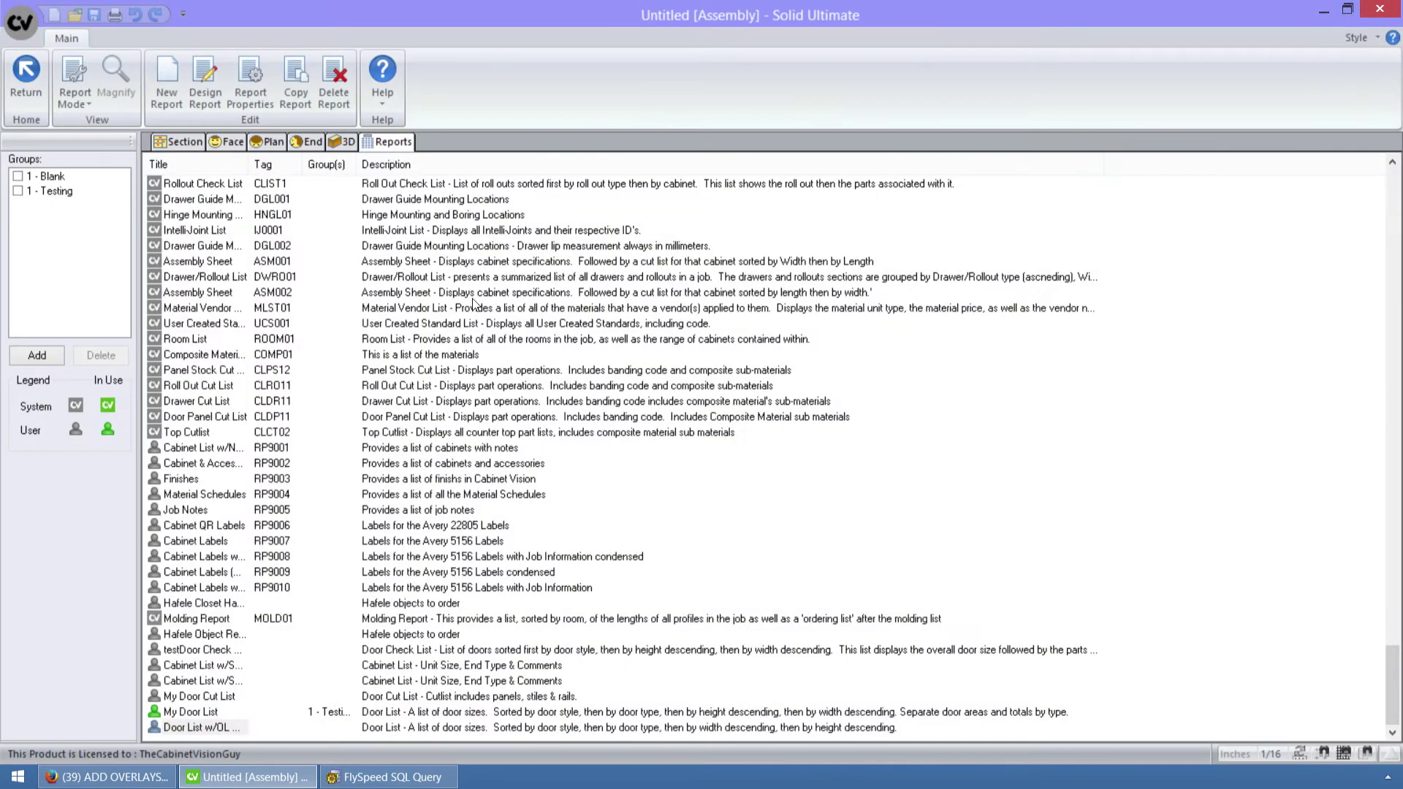
click(75, 96)
click(84, 133)
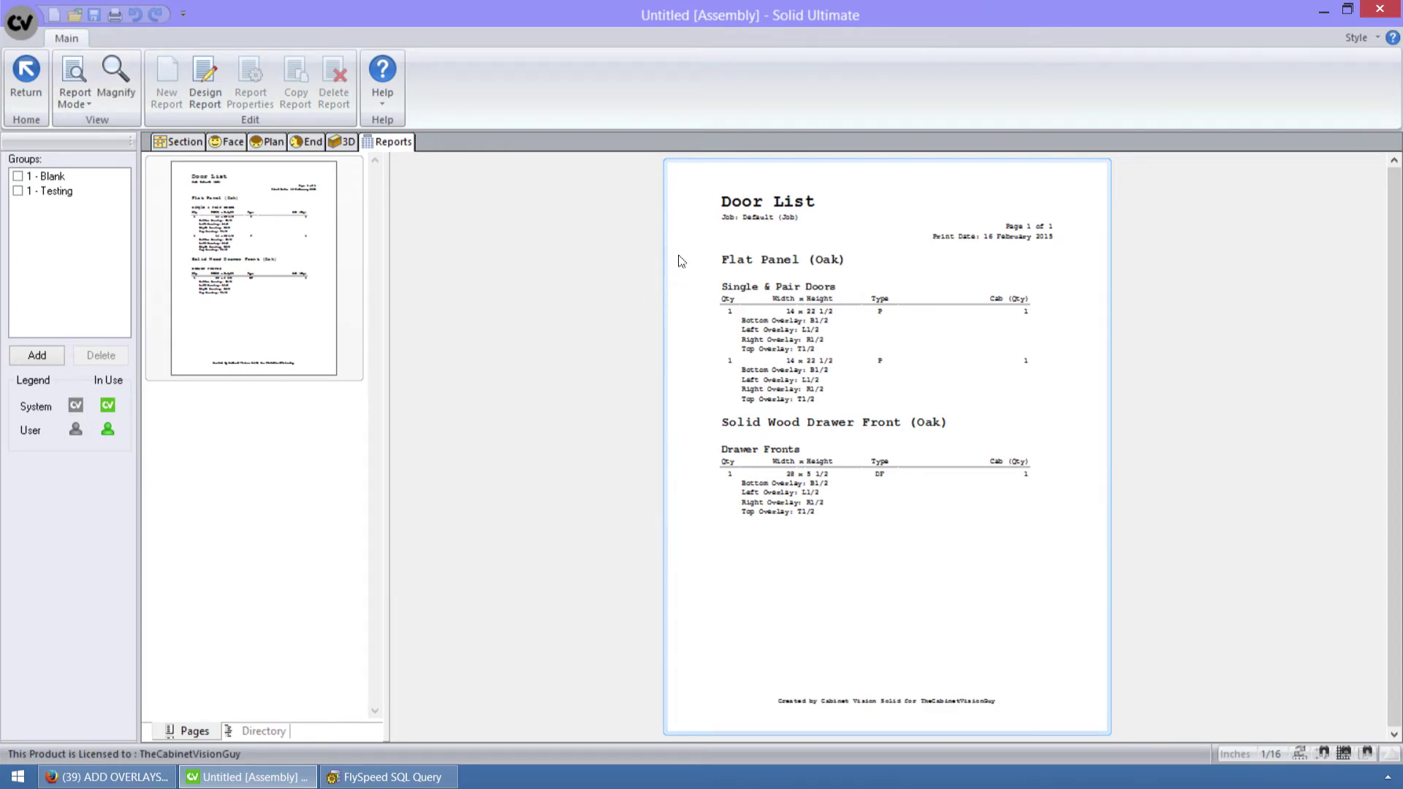
drag(690, 269, 1012, 423)
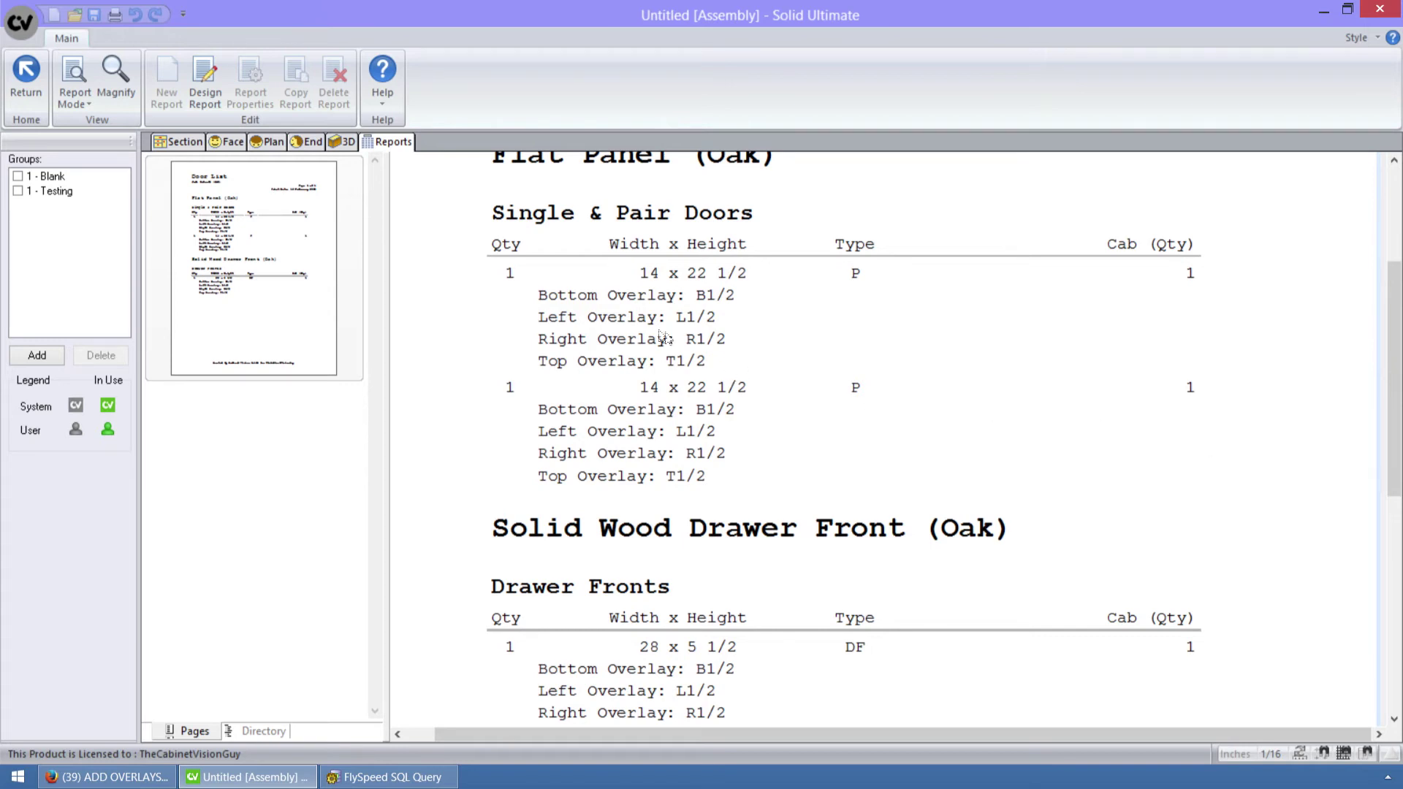
- Return to report setup mode and open the advanced properties of Door List w/OL Notes
click(75, 88)
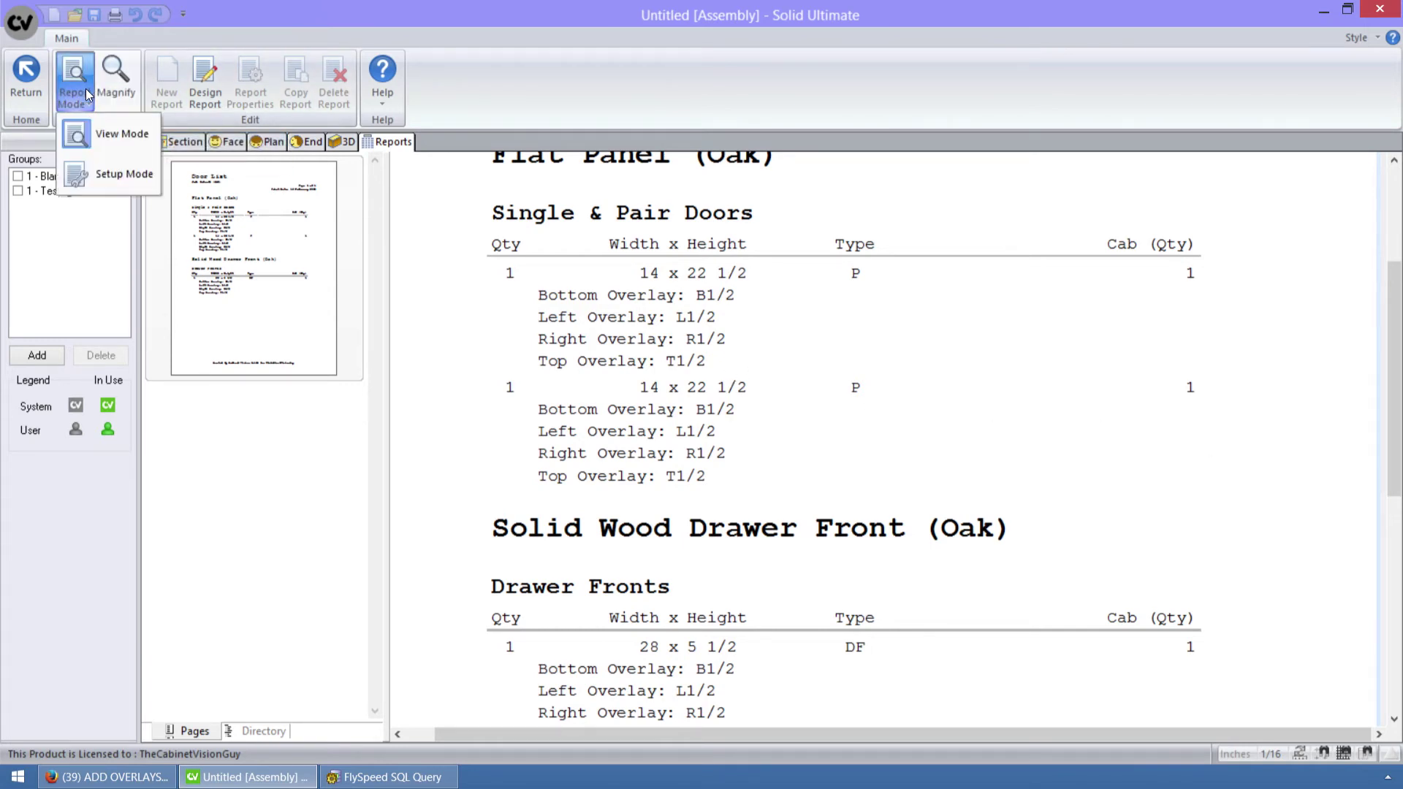
click(89, 165)
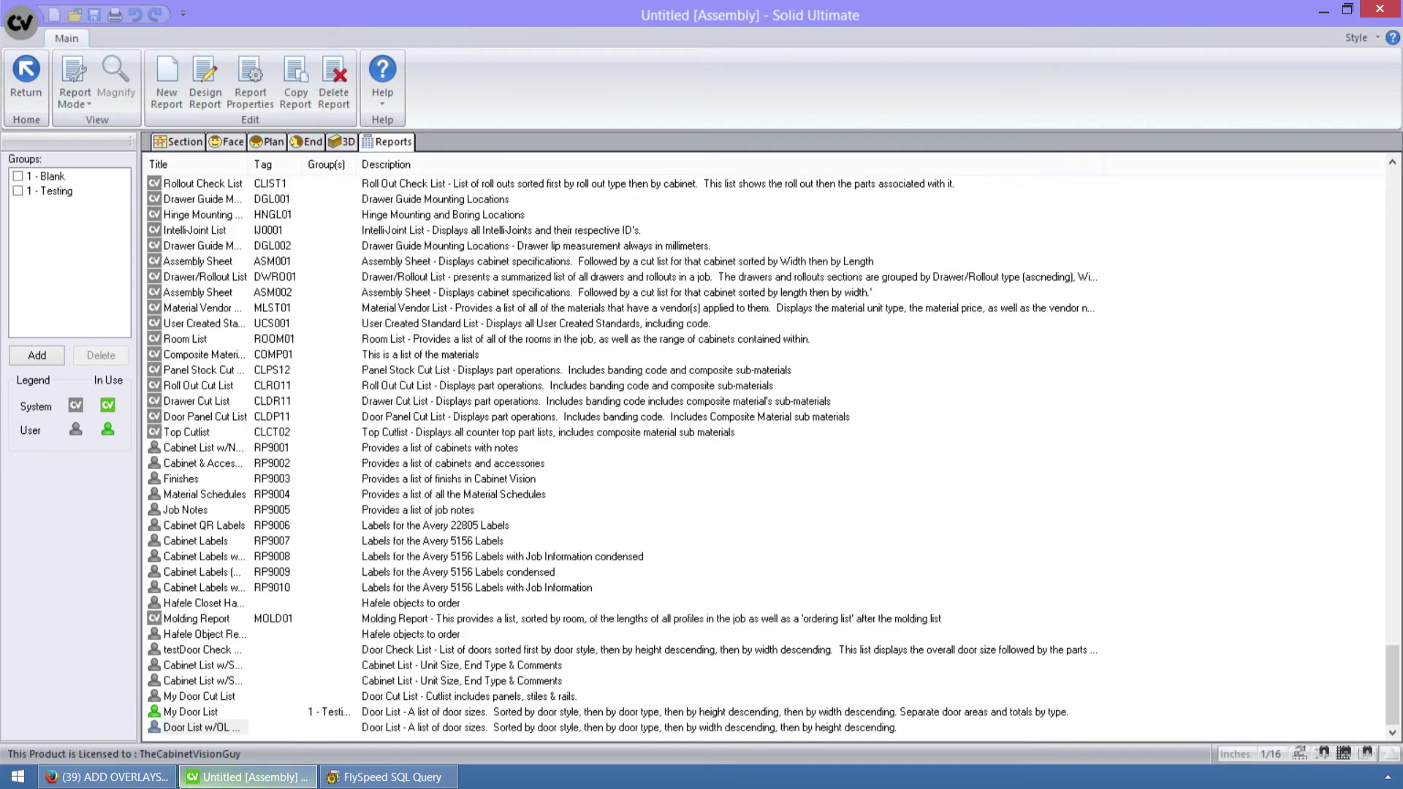
click(203, 726)
click(253, 107)
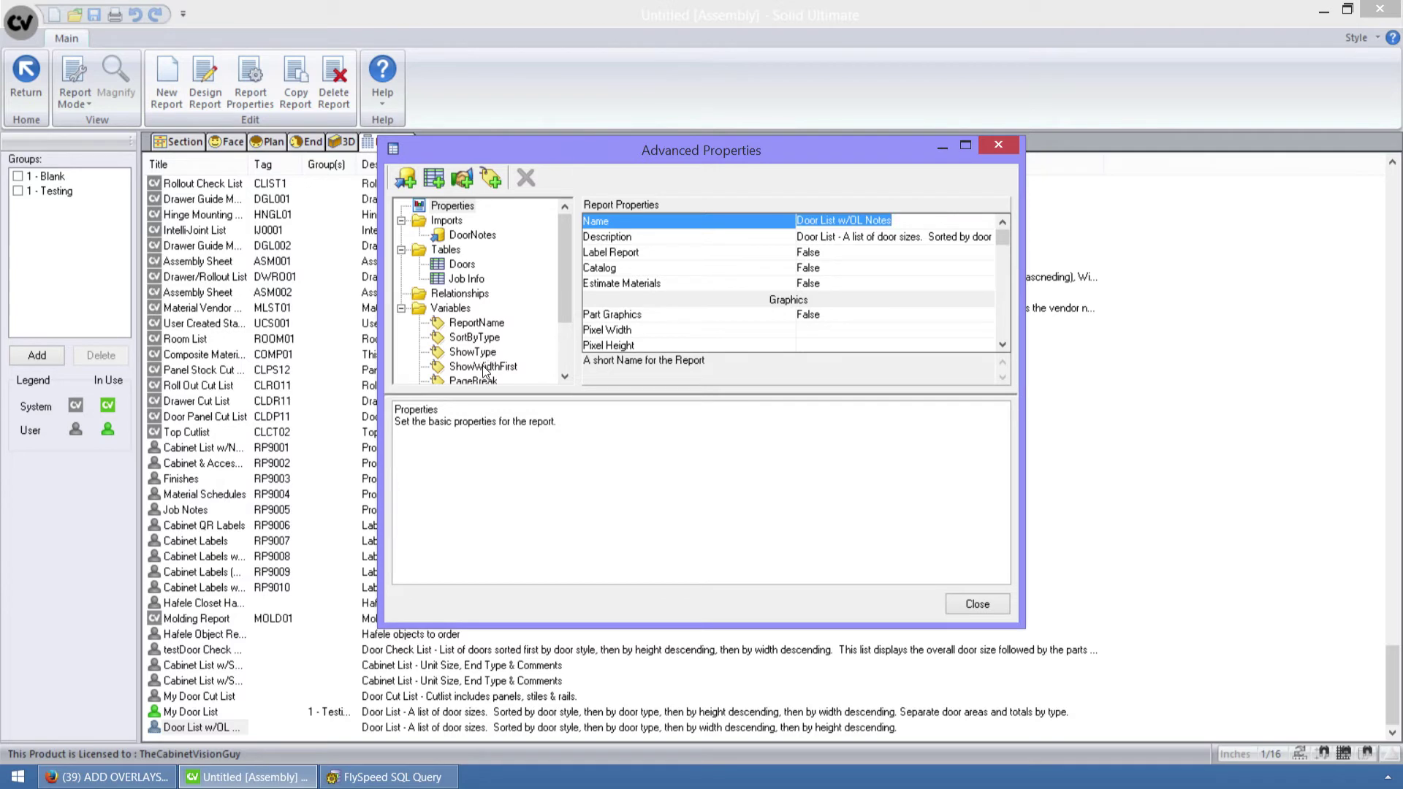
- Set the value of the report's ShowNotes variable to True and close the advanced properties
drag(566, 282, 566, 321)
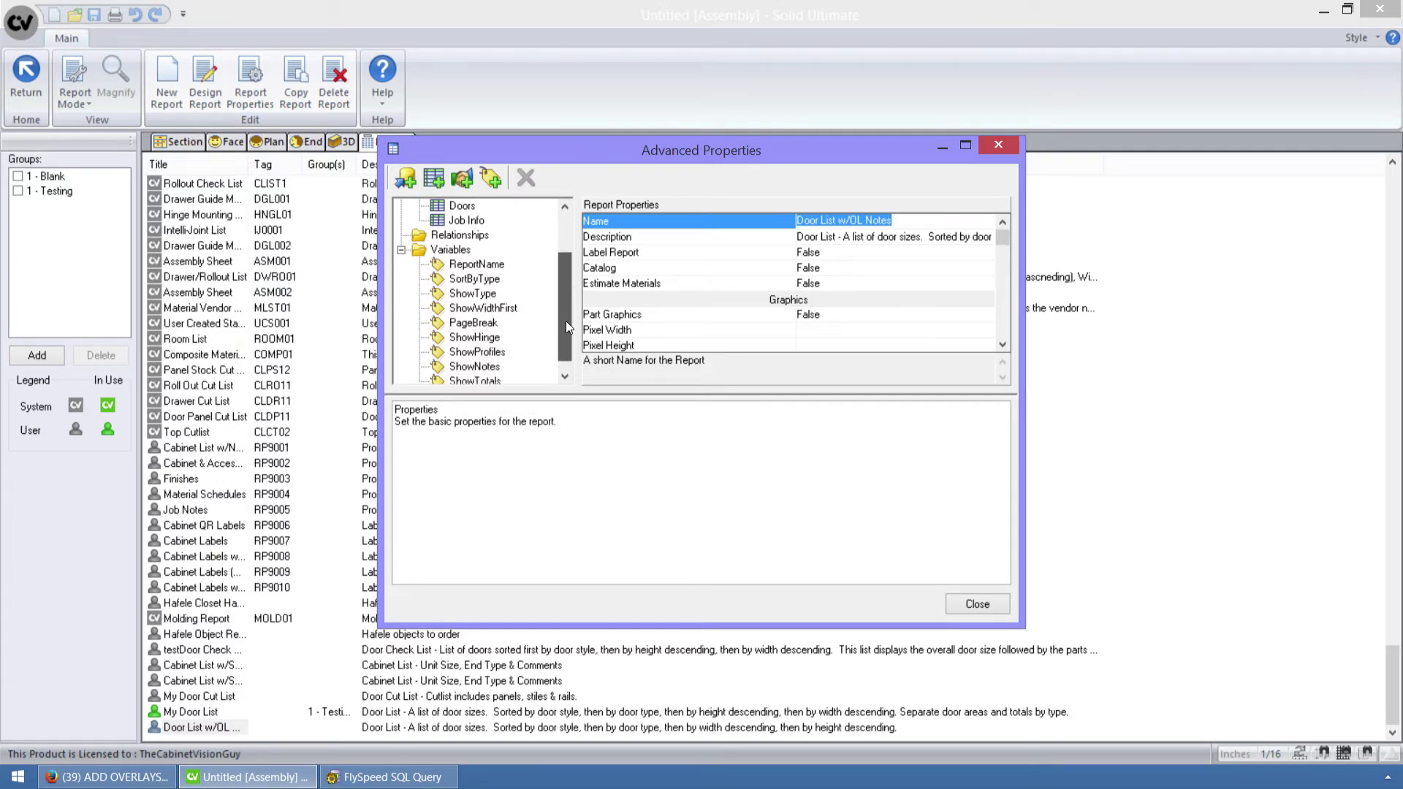
click(488, 367)
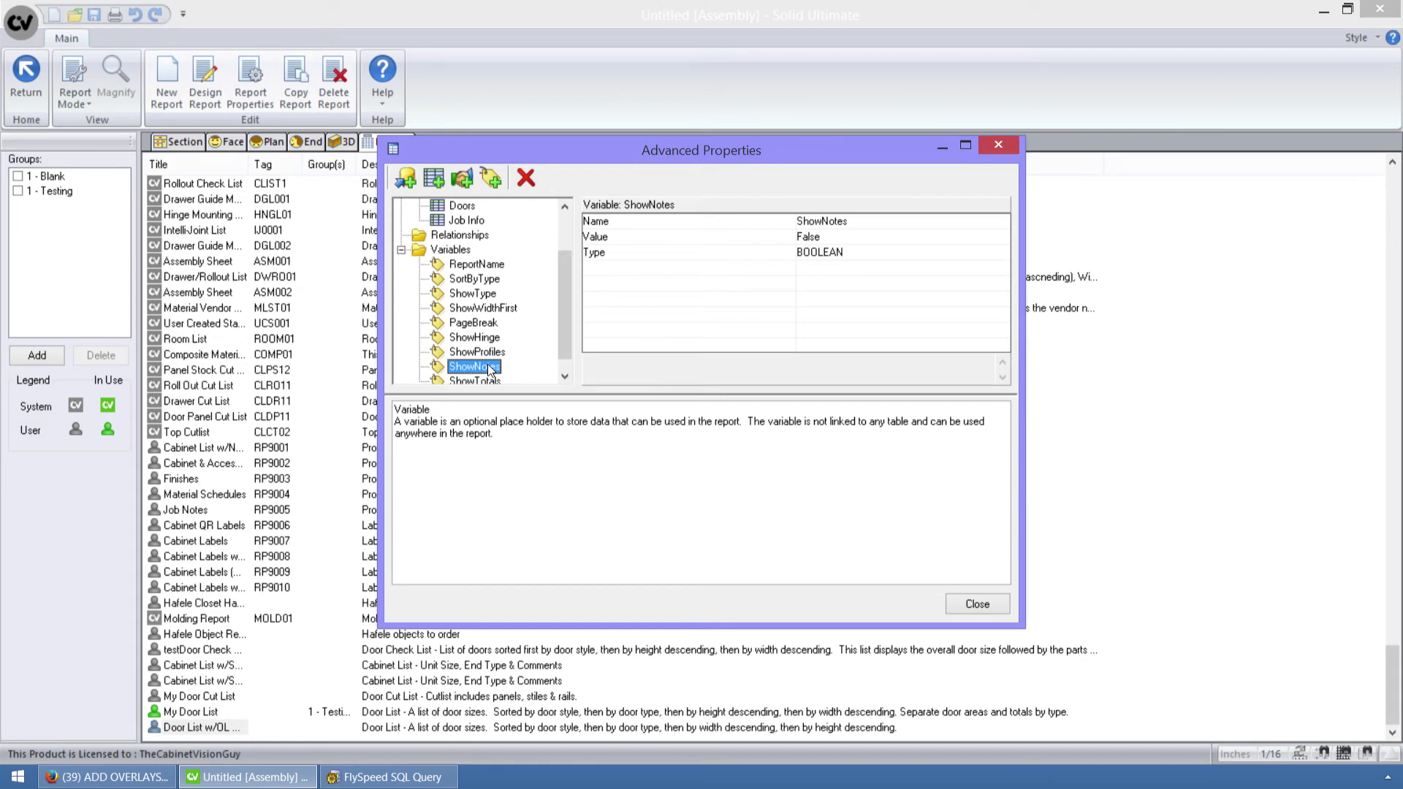
click(855, 237)
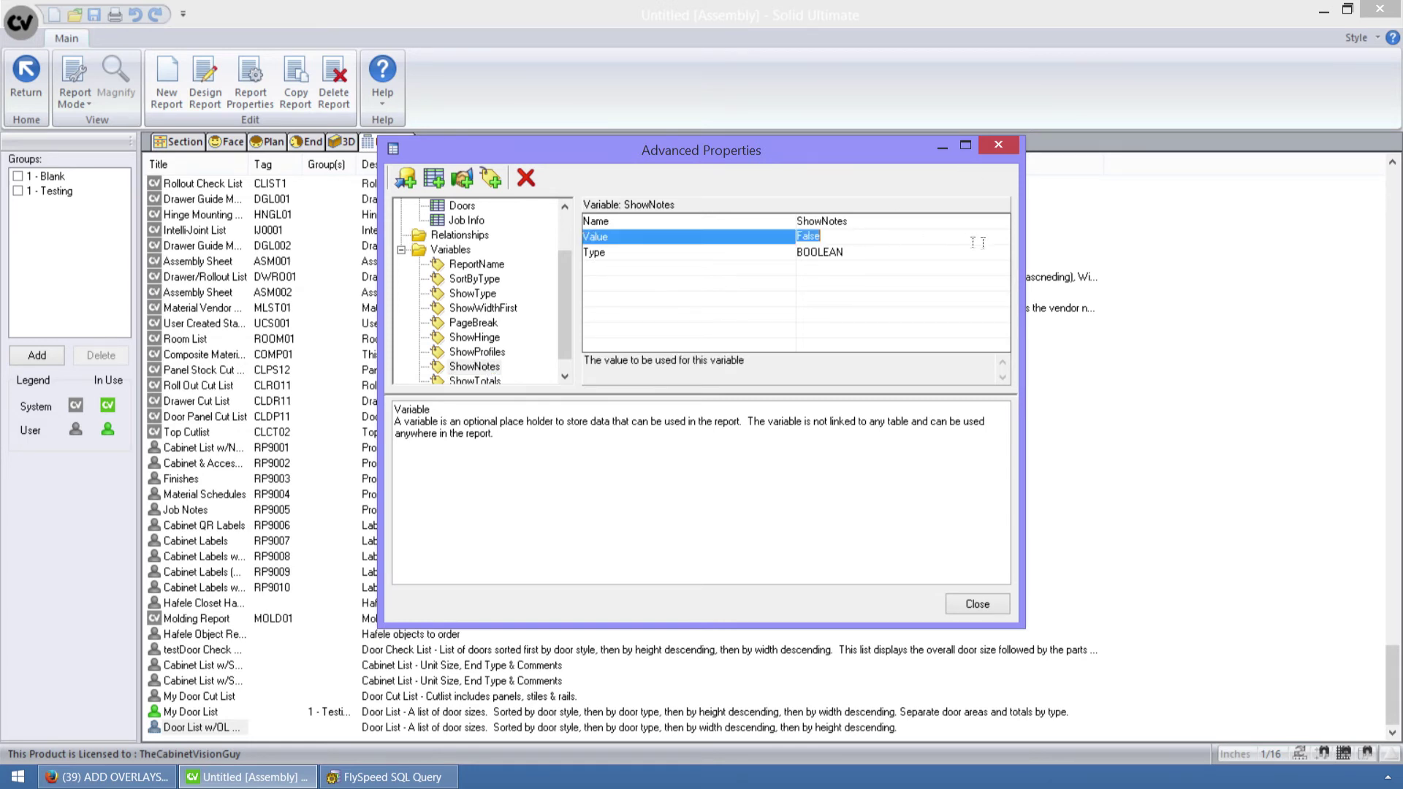
text(True)
click(900, 255)
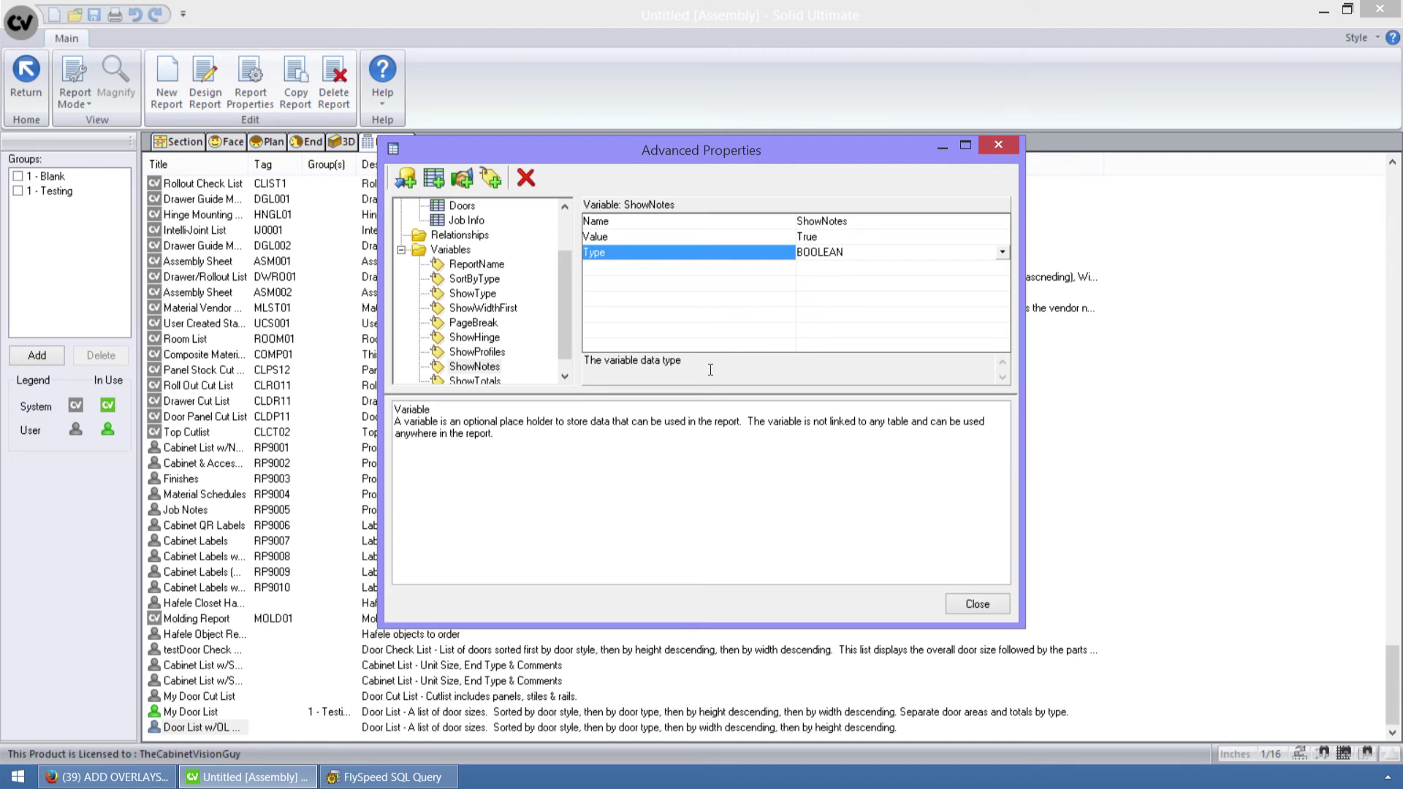
click(979, 604)
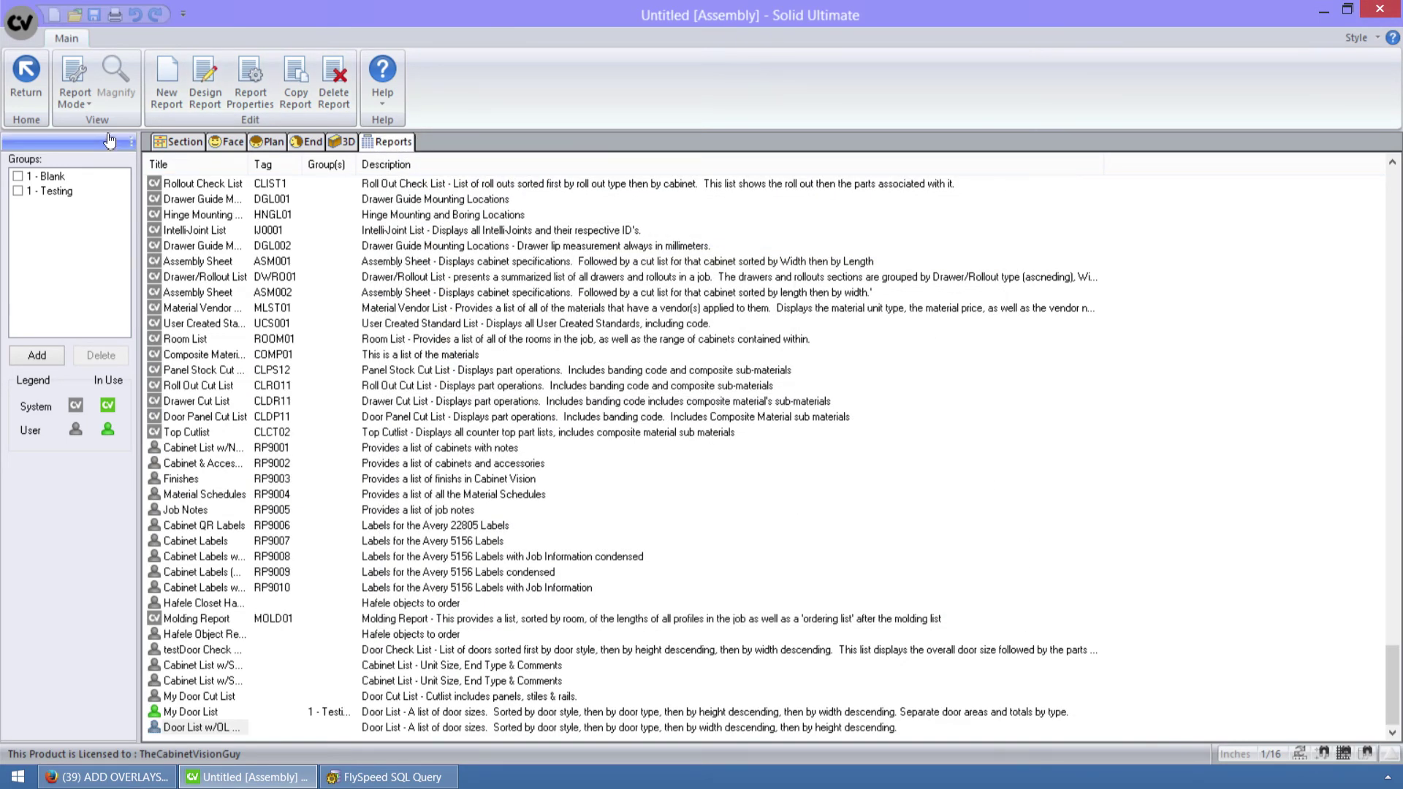
- Regenerate Door List w/OL Notes in view mode to check the notes output
click(85, 88)
click(94, 125)
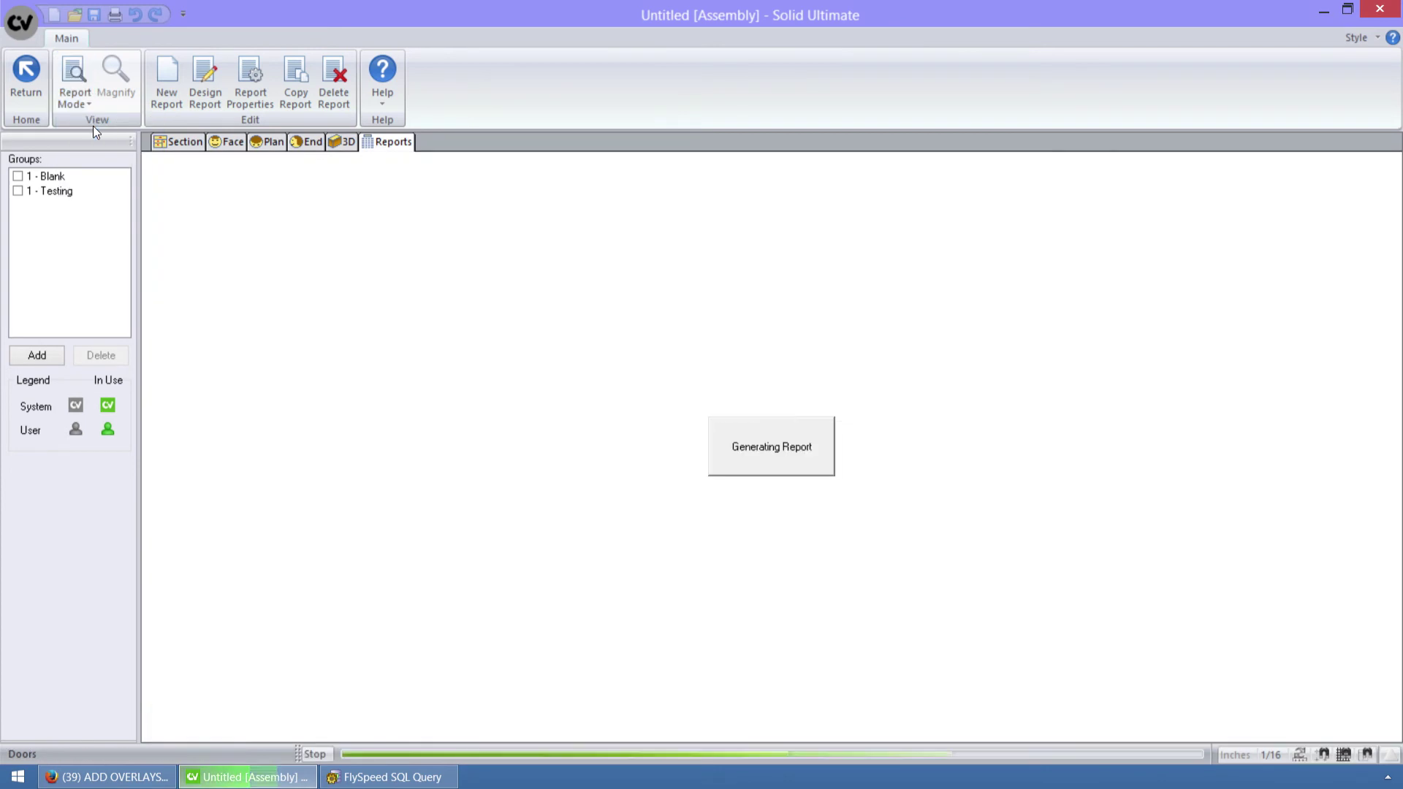